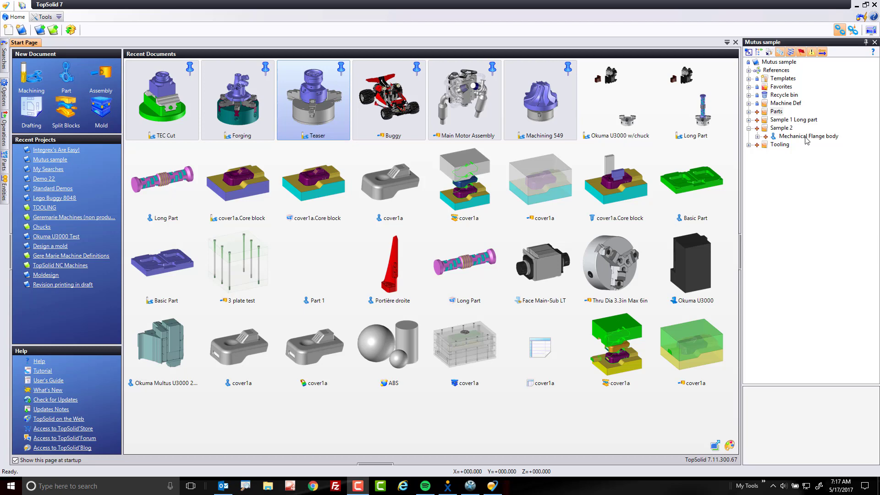
Step: Open the Mechanical Flange body part from Sample 2 and create a machined part setup document from it
{"action": "double_click", "coordinate": [806, 137]}
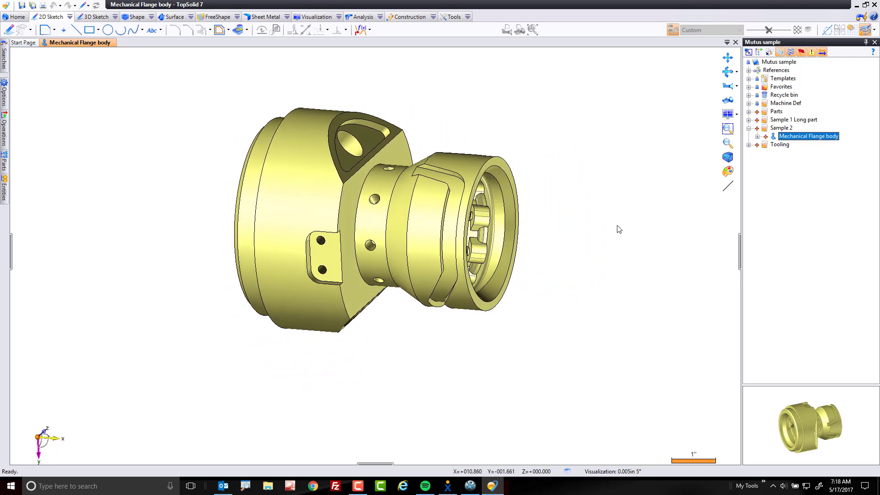
{"action": "right_click", "coordinate": [797, 136]}
{"action": "left_click", "coordinate": [825, 192]}
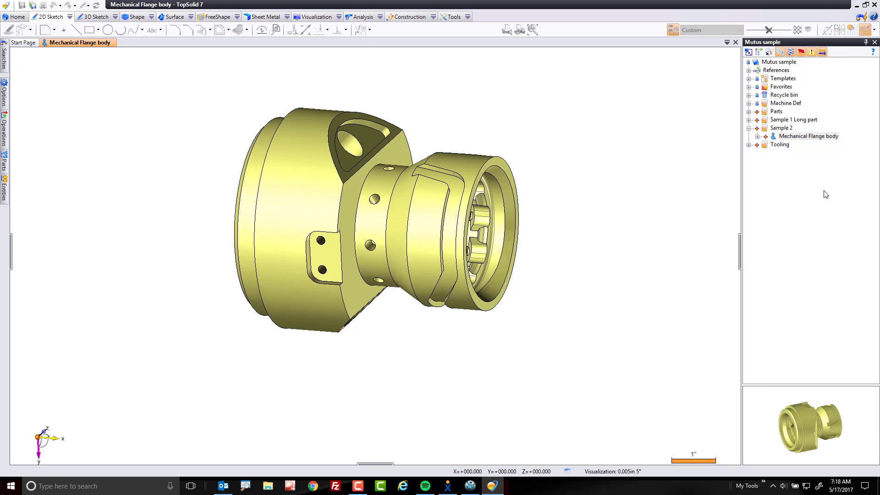
{"action": "left_click", "coordinate": [428, 357]}
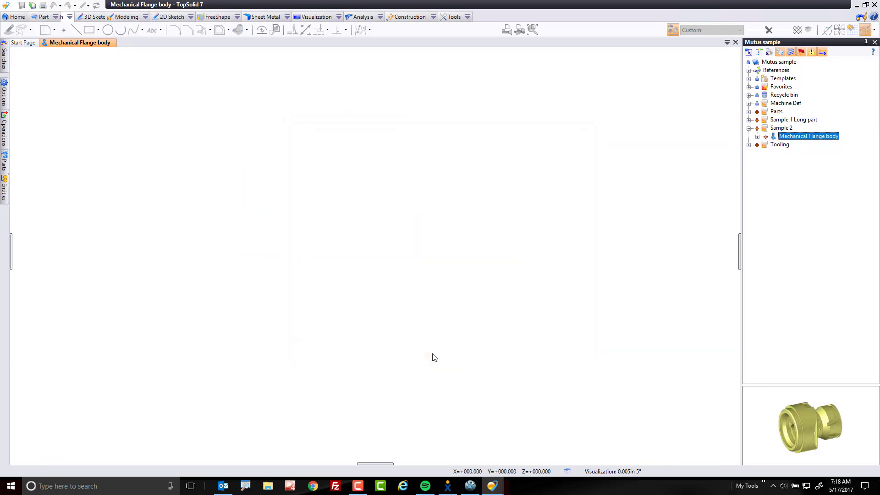
Step: Define a cylindrical stock around the flange body with a 0.5 in margin in Z- and validate the part setup
{"action": "left_click", "coordinate": [20, 69]}
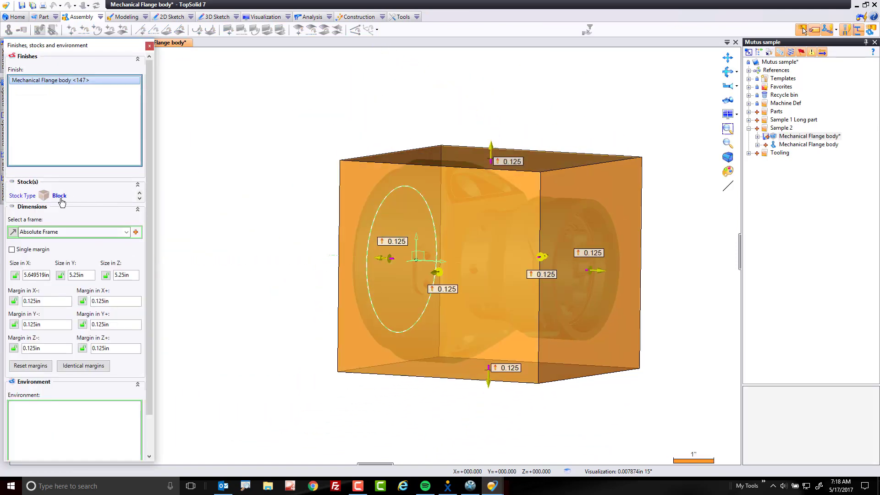
{"action": "left_click", "coordinate": [59, 196]}
{"action": "left_click", "coordinate": [61, 211]}
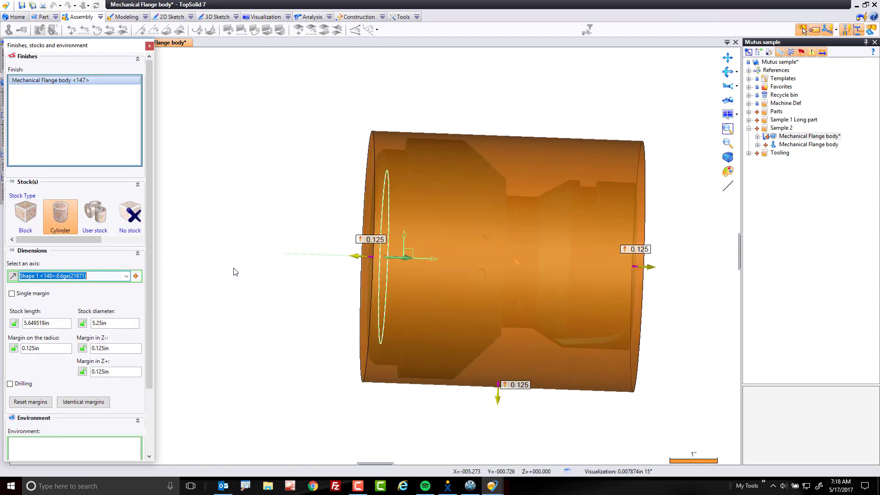
{"action": "left_click_drag", "start_coordinate": [346, 259], "coordinate": [329, 259]}
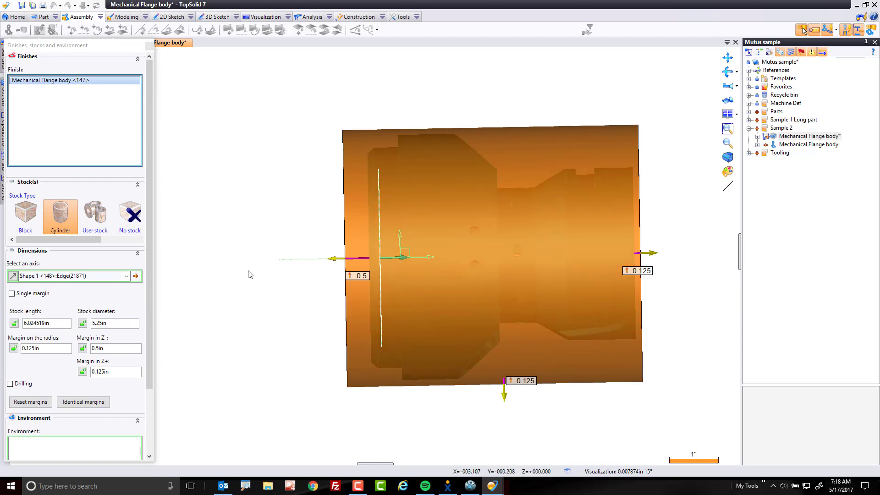
{"action": "right_click", "coordinate": [244, 247]}
{"action": "left_click", "coordinate": [256, 241]}
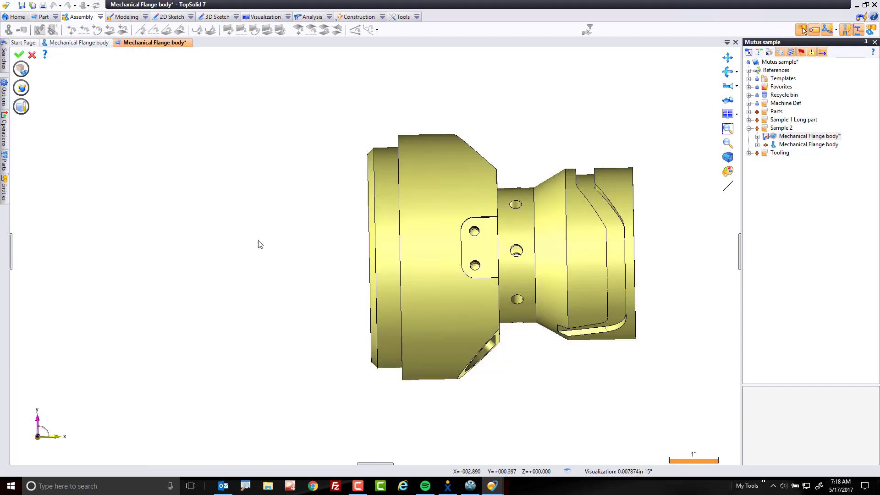
{"action": "left_click", "coordinate": [19, 54]}
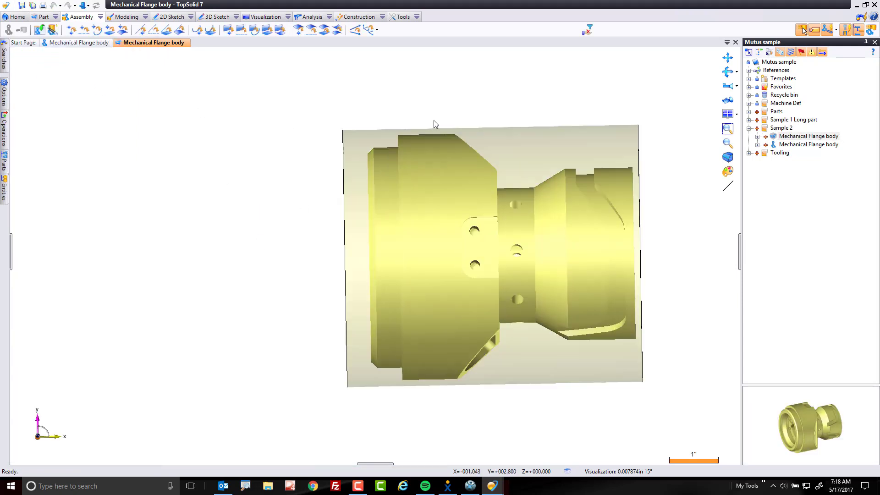
Step: Create a machining document in the Sample 2 folder from the Okuma U3000 w/chuck template, keeping its default name
{"action": "right_click", "coordinate": [781, 129]}
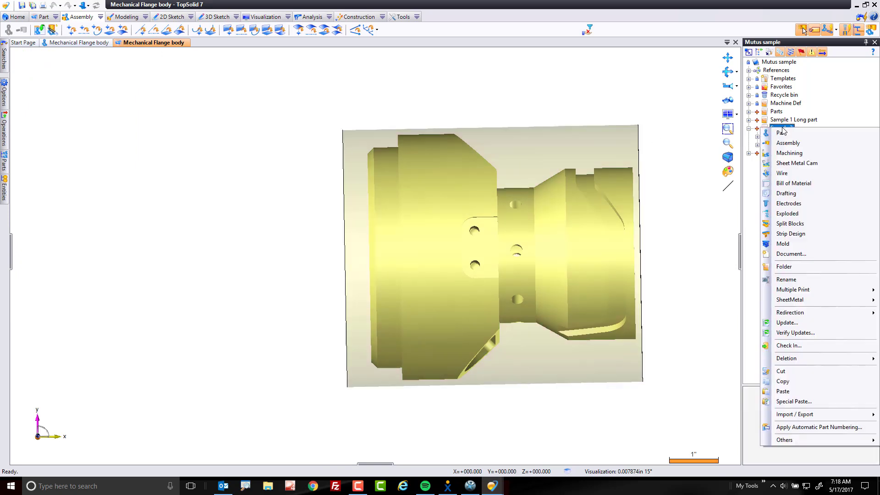
{"action": "left_click", "coordinate": [789, 153]}
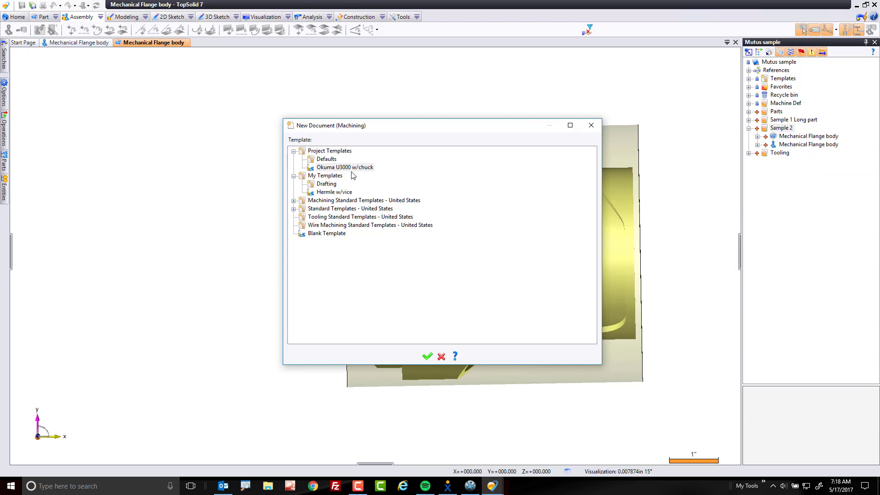
{"action": "left_click", "coordinate": [427, 356]}
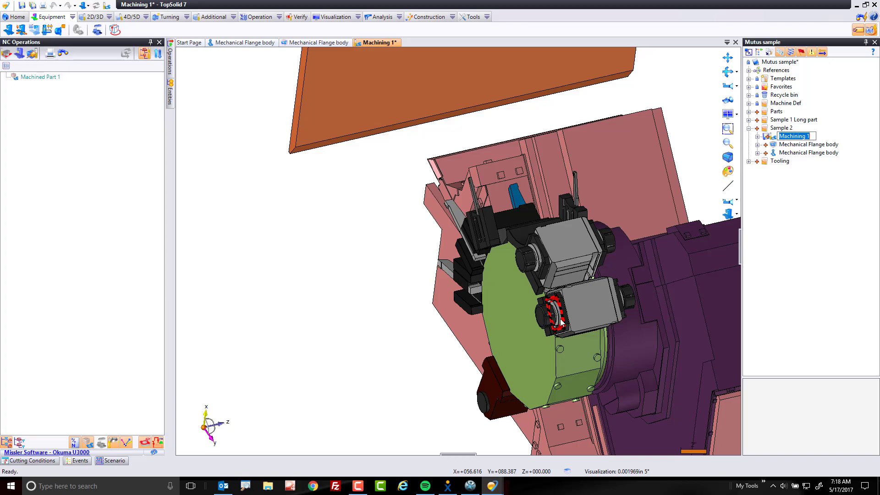
{"action": "scroll", "coordinate": [560, 322], "scroll_direction": "down", "scroll_amount": 5}
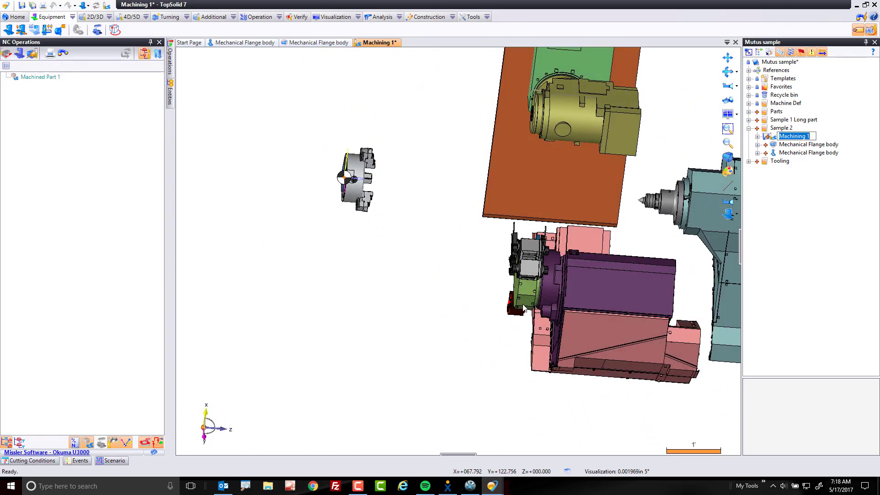
{"action": "scroll", "coordinate": [451, 289], "scroll_direction": "up", "scroll_amount": 8}
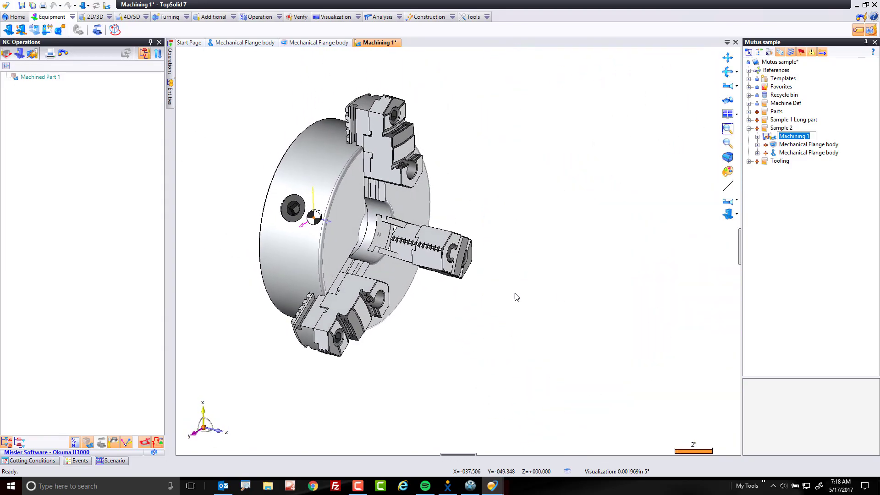
{"action": "key", "text": "Return"}
Step: Bring the Mechanical Flange body setup document into the machining document as a machinable part with faceted stock at 0.001 in tolerance
{"action": "left_click", "coordinate": [813, 144]}
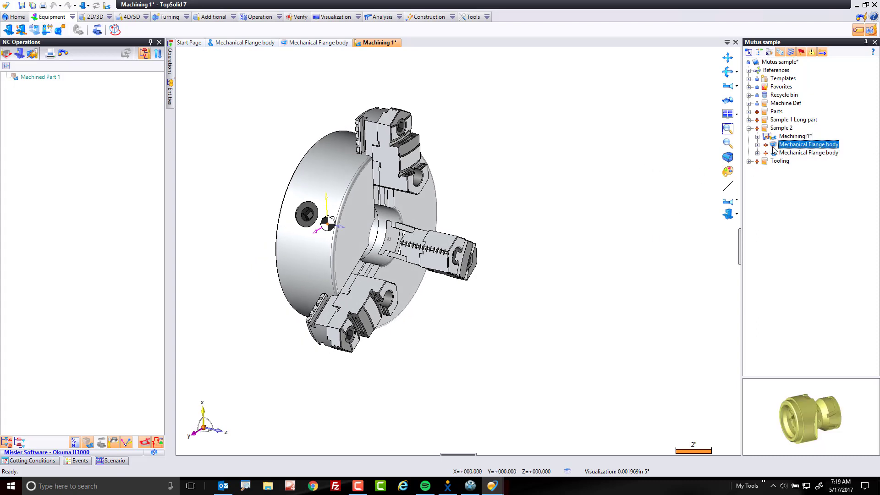
{"action": "left_click_drag", "start_coordinate": [792, 145], "coordinate": [469, 187]}
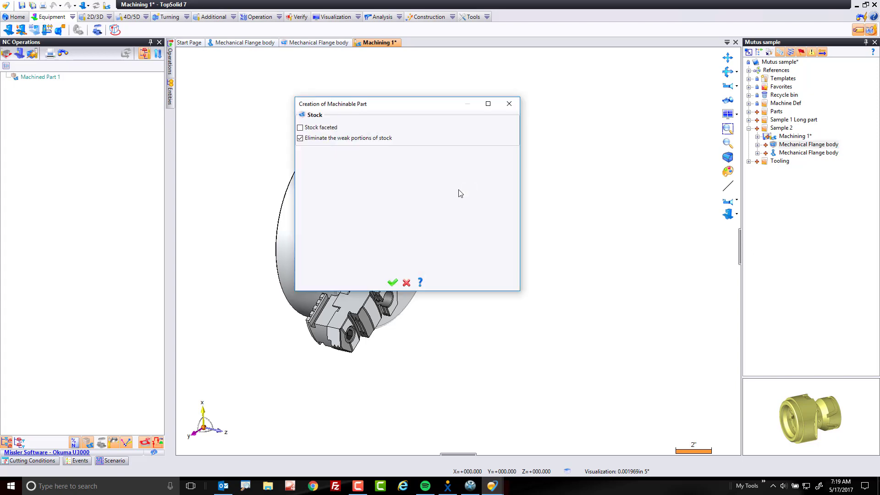
{"action": "left_click", "coordinate": [315, 128]}
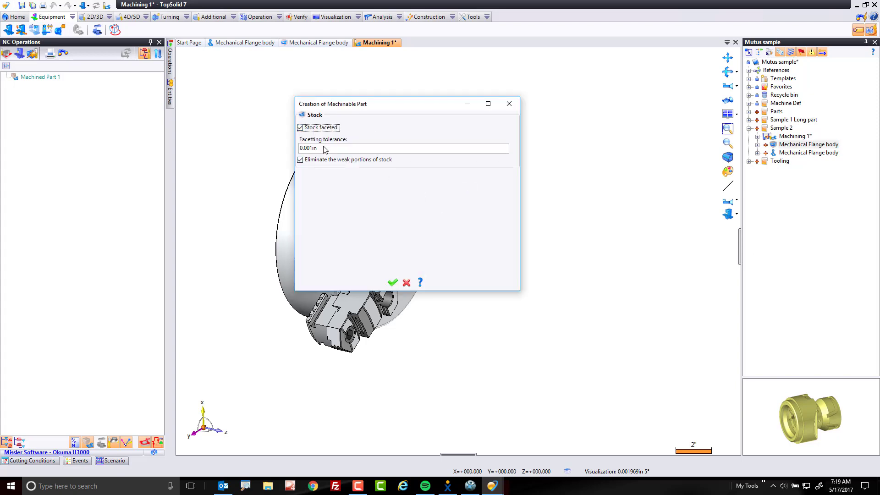
{"action": "left_click", "coordinate": [392, 284]}
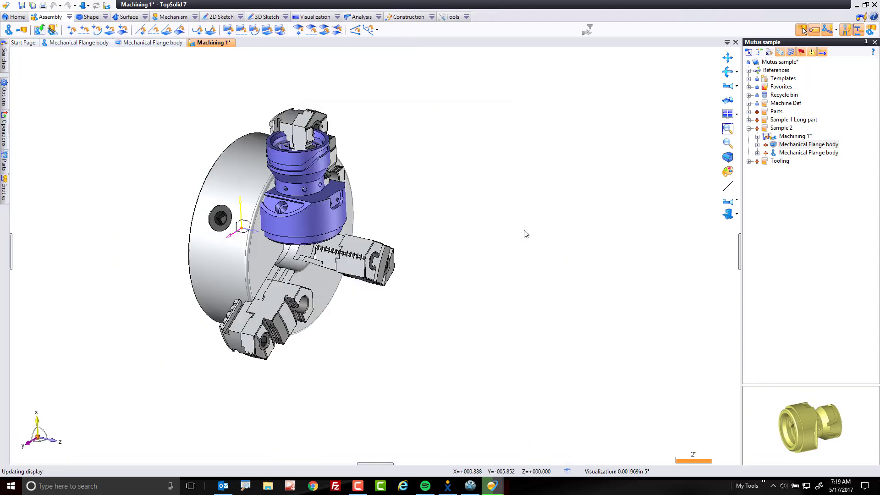
Step: Constrain the stock's axis to the chuck axis and its chuck-side end face to a jaw face
{"action": "left_click", "coordinate": [341, 235]}
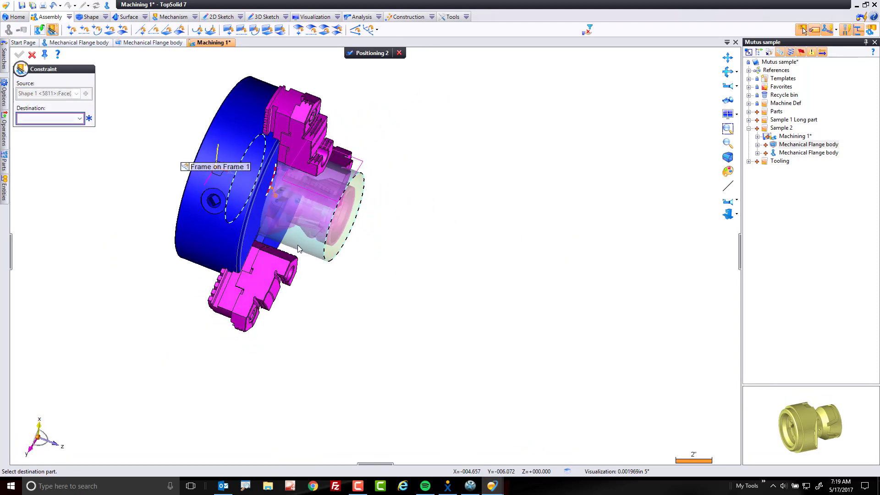
{"action": "left_click", "coordinate": [245, 181]}
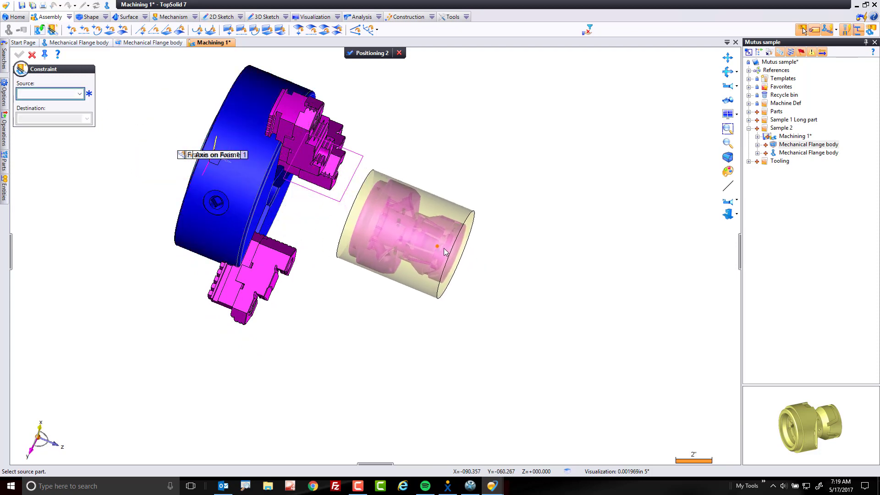
{"action": "left_click", "coordinate": [348, 254]}
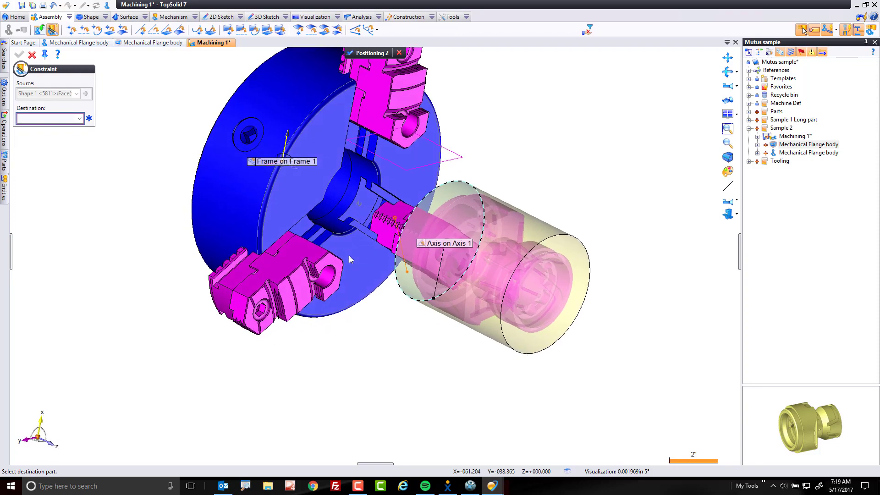
{"action": "left_click", "coordinate": [337, 259]}
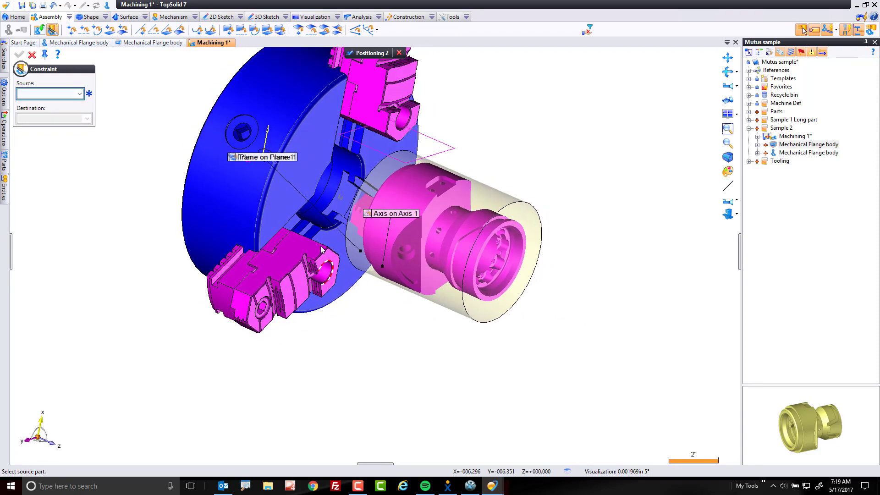
Step: Move the frame and plane constraint labels clear of the chuck and set the plane-on-plane offset to 0.5 in
{"action": "left_click_drag", "start_coordinate": [351, 173], "coordinate": [308, 83]}
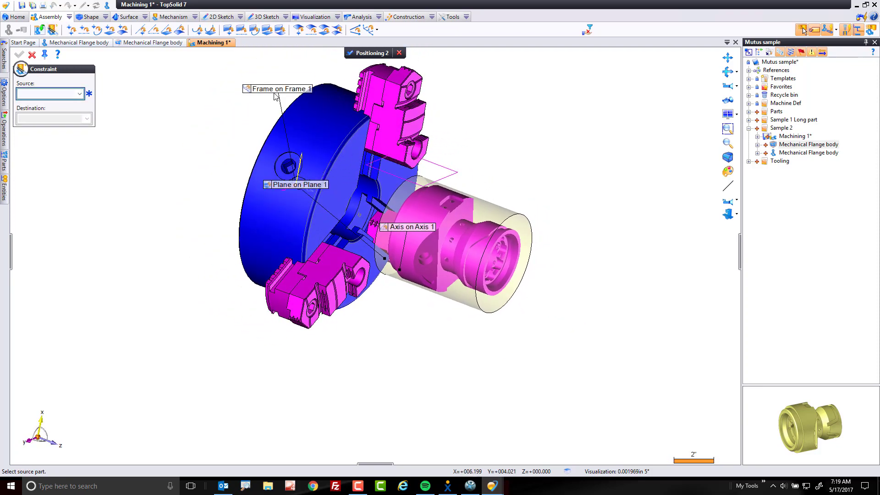
{"action": "left_click_drag", "start_coordinate": [301, 187], "coordinate": [485, 117]}
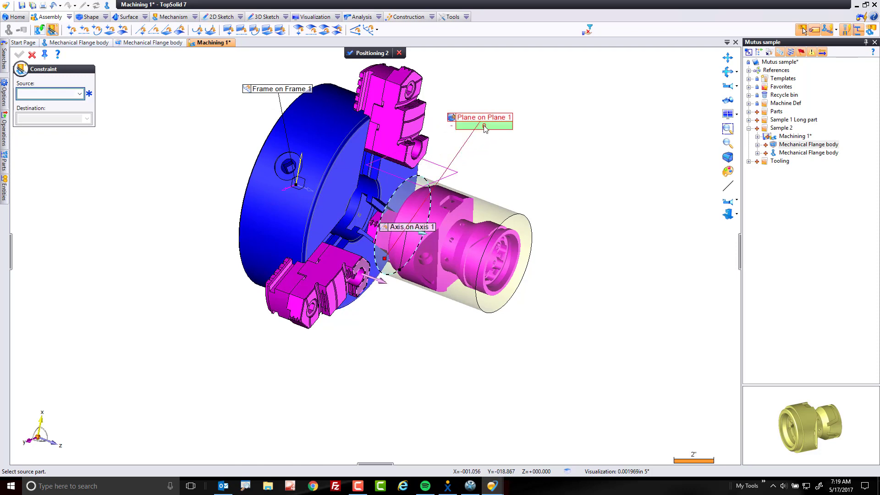
{"action": "double_click", "coordinate": [483, 120]}
{"action": "type", "text": ".5"}
{"action": "key", "text": "Return"}
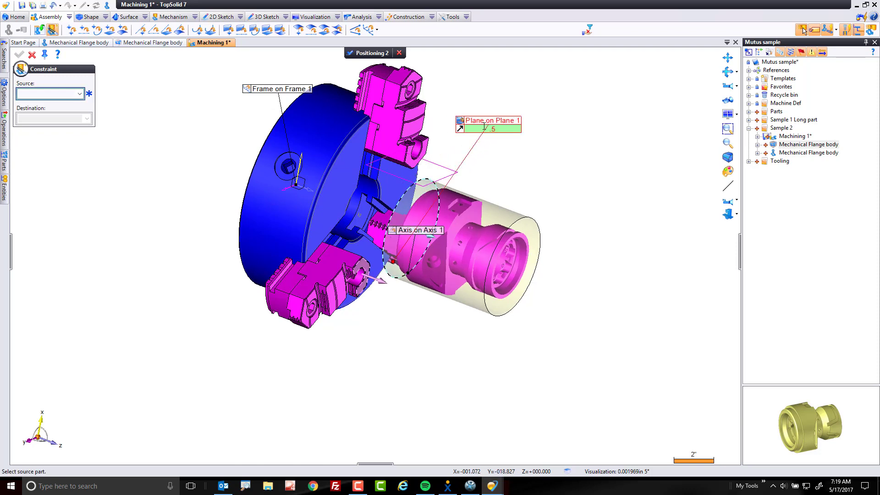
Step: Set the plane-on-plane offset between the stock and the chuck jaws to 0.625 in
{"action": "key", "text": "F6"}
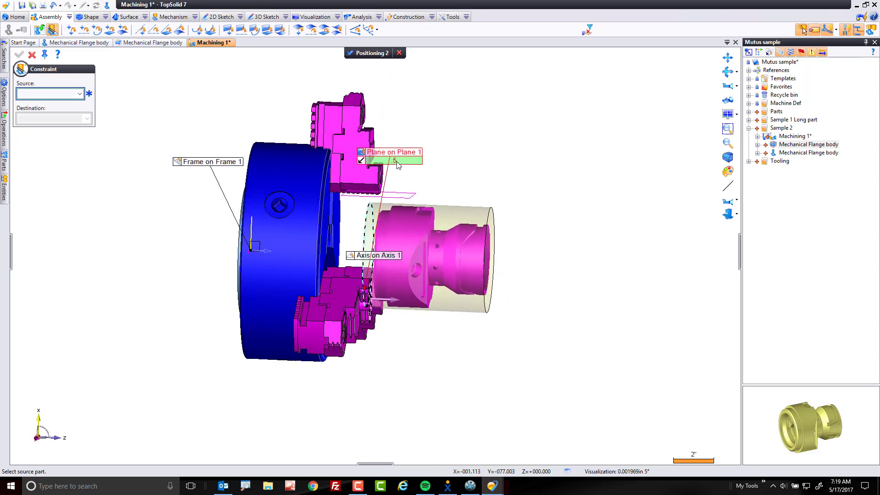
{"action": "left_click", "coordinate": [397, 161]}
{"action": "type", "text": ".625"}
{"action": "key", "text": "Return"}
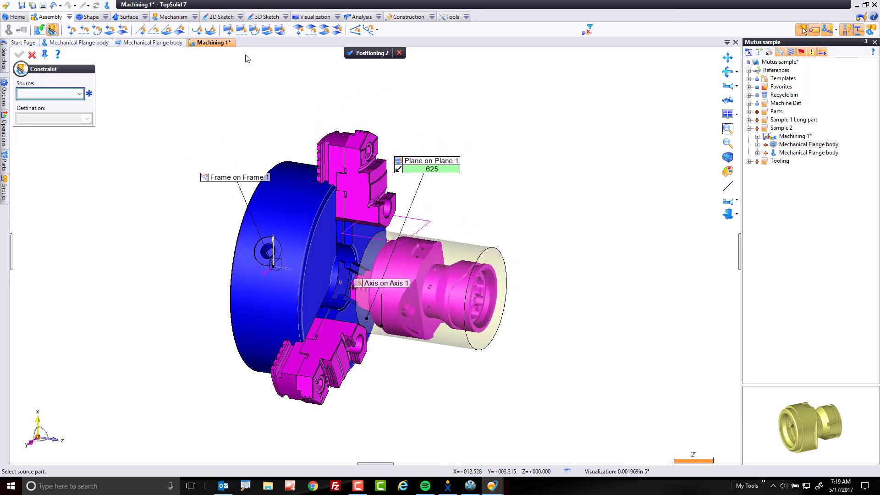
Step: Close the chuck jaws on the stock with a Plane on Surface constraint from the jaw plane to the cylindrical surface
{"action": "left_click", "coordinate": [280, 30]}
{"action": "left_click", "coordinate": [418, 226]}
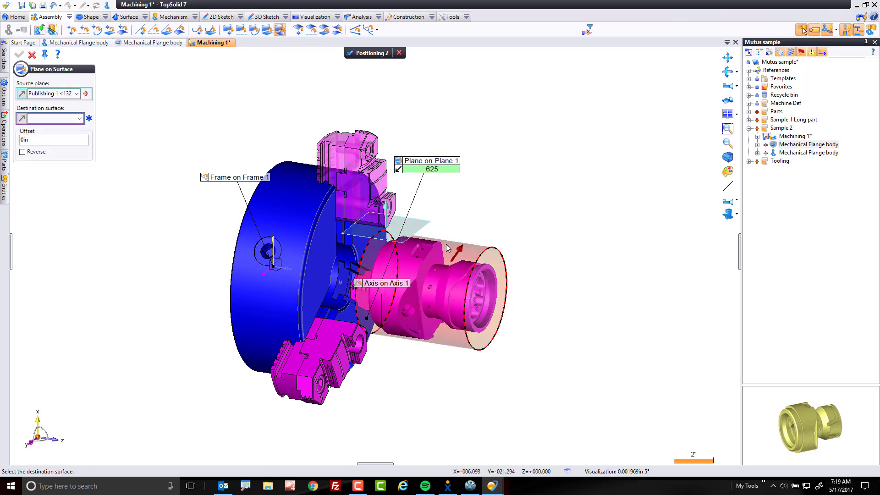
{"action": "left_click", "coordinate": [447, 248]}
{"action": "left_click", "coordinate": [19, 54]}
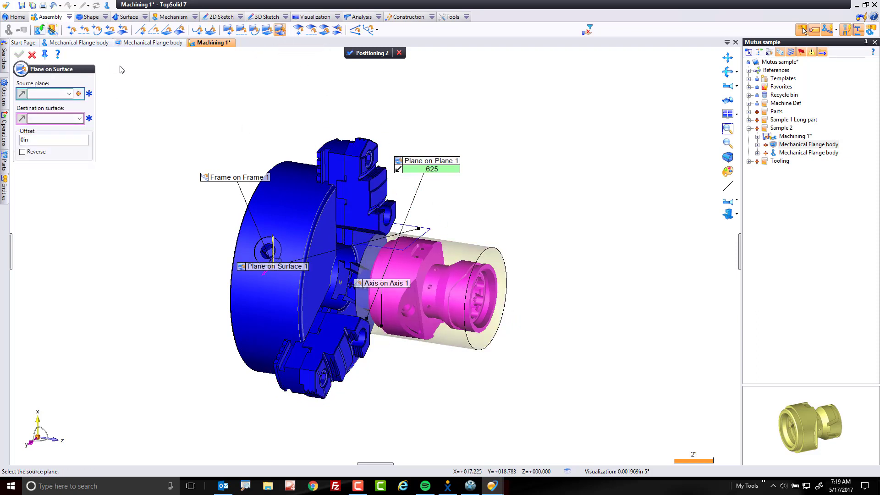
Step: Orient the flange's small flat pocket face along the Absolute X Axis, and validate the positioning with Main Spindle as part holder
{"action": "left_click", "coordinate": [355, 29]}
{"action": "scroll", "coordinate": [412, 243], "scroll_direction": "up", "scroll_amount": 3}
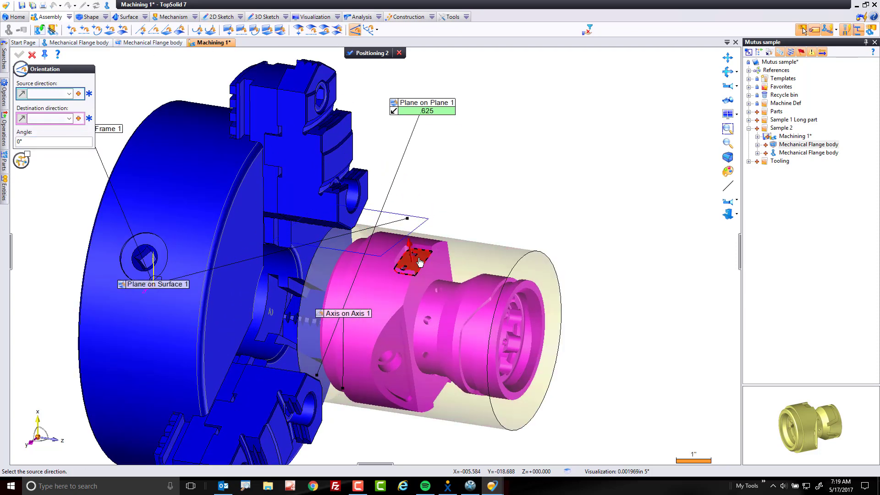
{"action": "left_click", "coordinate": [419, 262]}
{"action": "left_click", "coordinate": [69, 118]}
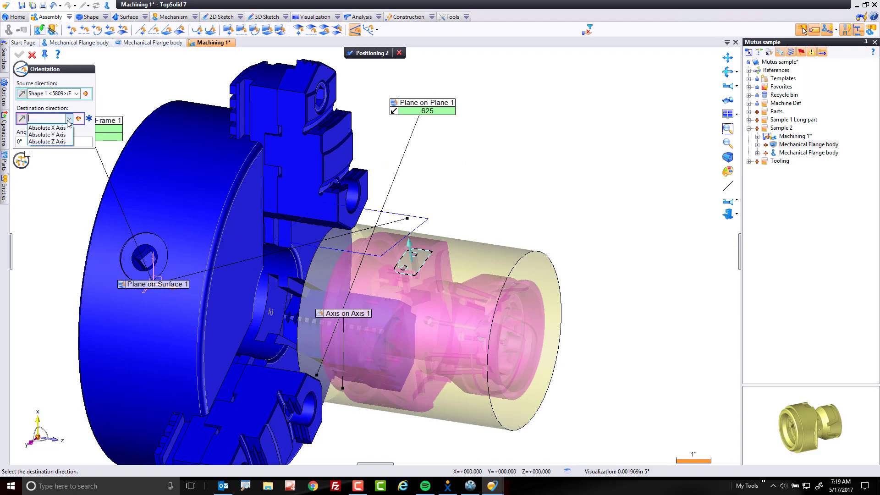
{"action": "left_click", "coordinate": [63, 130]}
{"action": "left_click", "coordinate": [18, 55]}
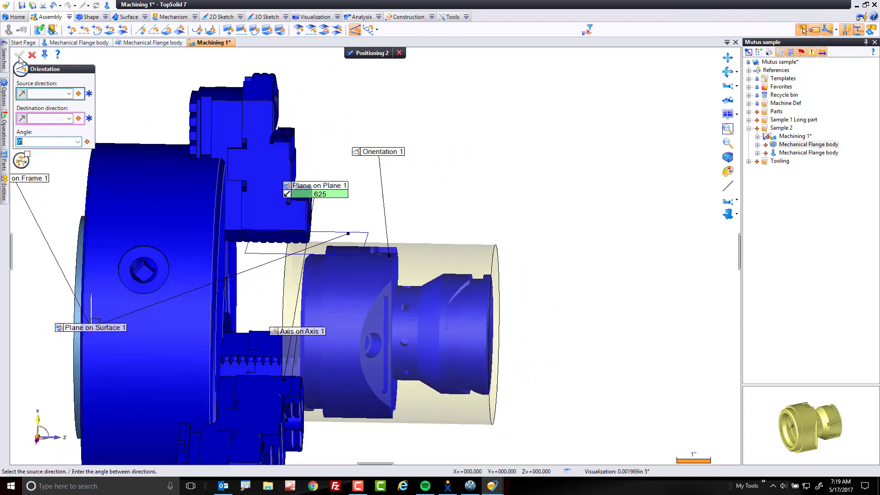
{"action": "left_click", "coordinate": [371, 54]}
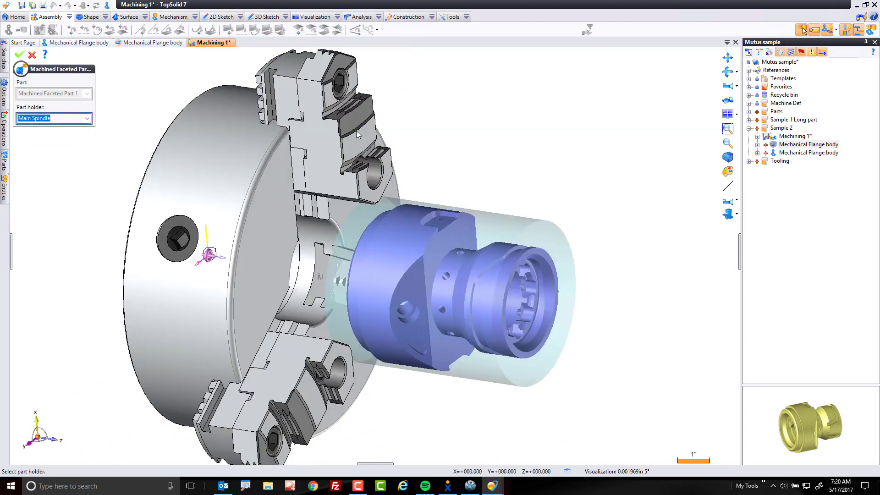
{"action": "key", "text": "Return"}
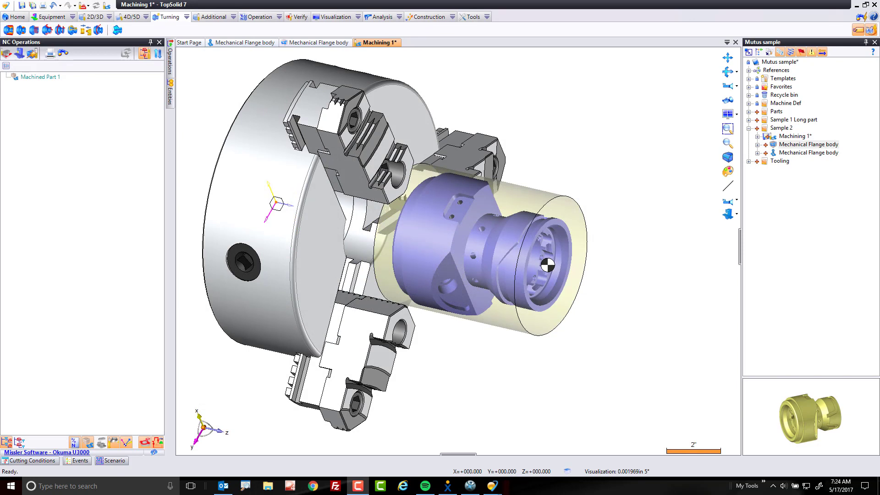
Step: Start a turning Roughing operation on the flange's front end face, with the setup seen side-on
{"action": "right_click", "coordinate": [549, 311]}
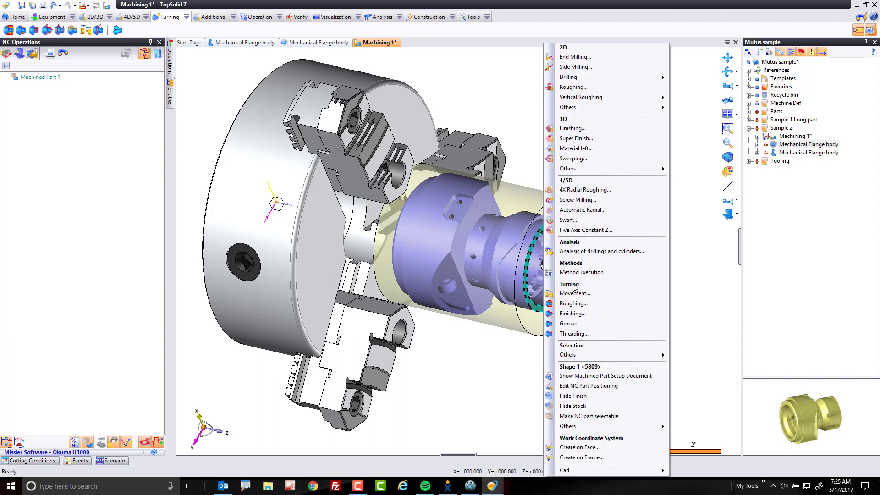
{"action": "left_click", "coordinate": [591, 304]}
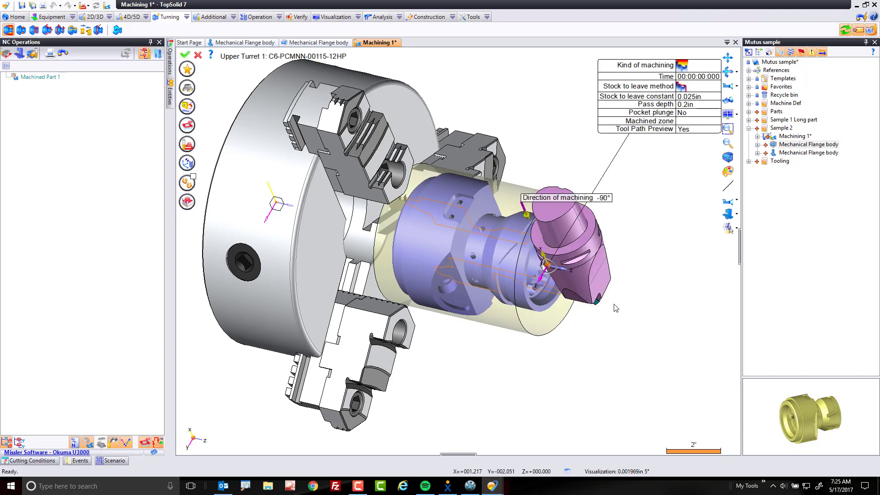
{"action": "left_click", "coordinate": [735, 202]}
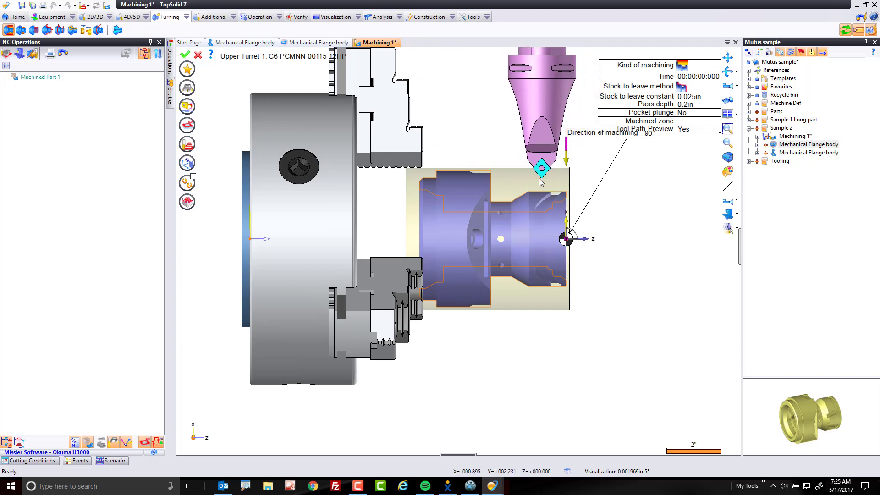
Step: Assign the Lower Turret tool D55-Rhombic L External Turn r 0.015748 iC 0.5 to the roughing operation
{"action": "left_click", "coordinate": [187, 88]}
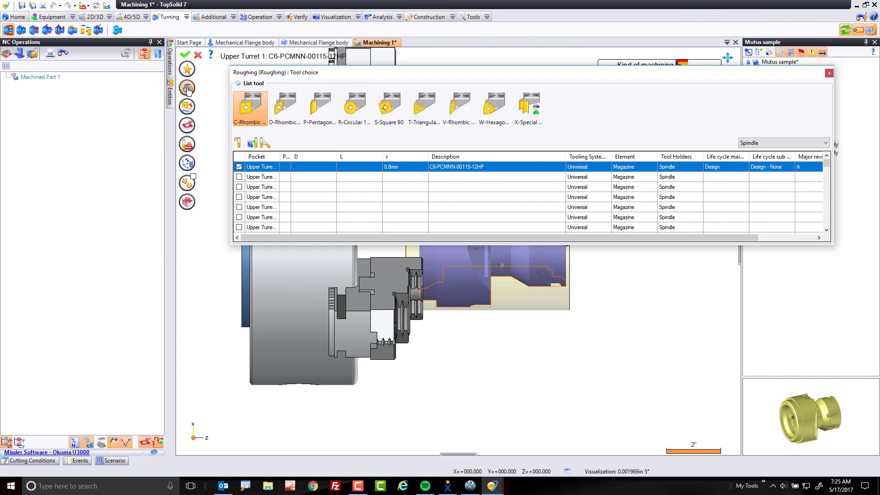
{"action": "left_click", "coordinate": [759, 145]}
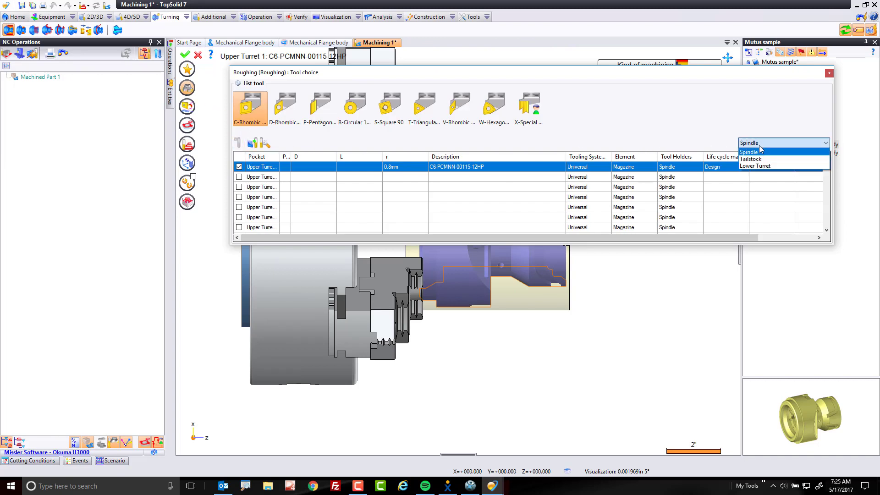
{"action": "left_click", "coordinate": [756, 169]}
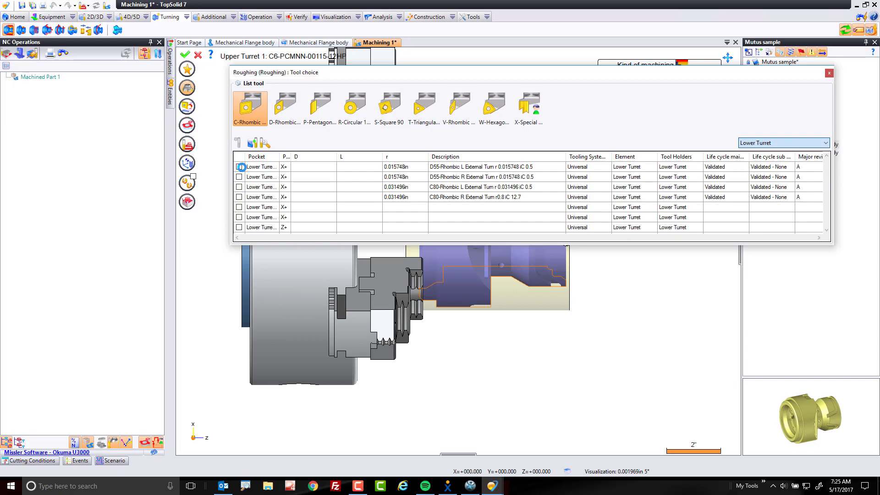
{"action": "left_click", "coordinate": [240, 167]}
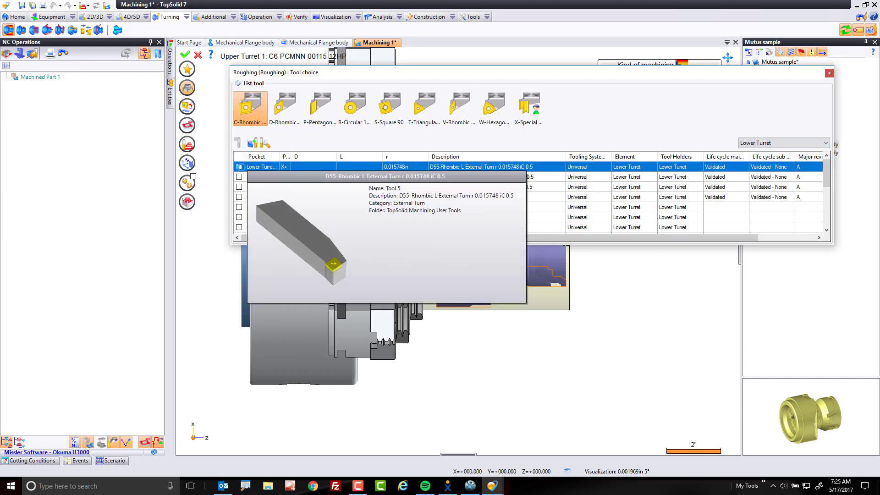
{"action": "left_click", "coordinate": [239, 167]}
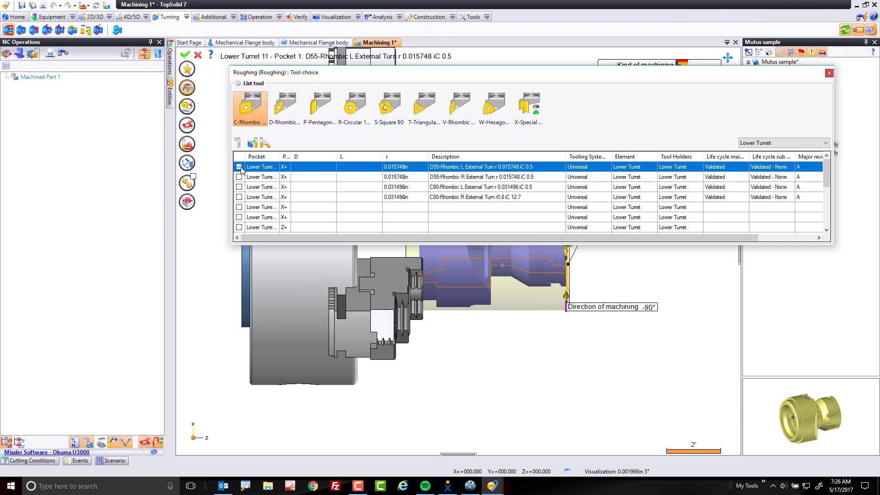
{"action": "left_click", "coordinate": [187, 92]}
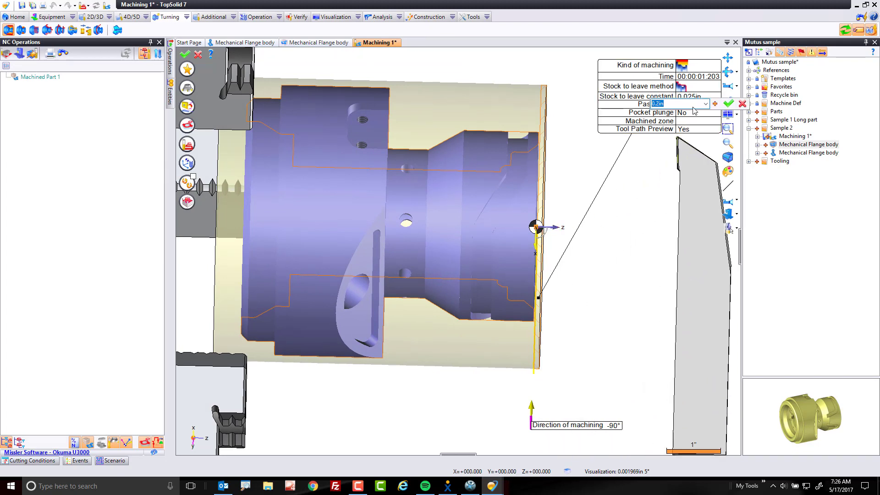
Step: Set the face roughing's pass depth to 0.03 in and its constant stock to leave to 0.01 in
{"action": "type", "text": ".03"}
{"action": "key", "text": "Return"}
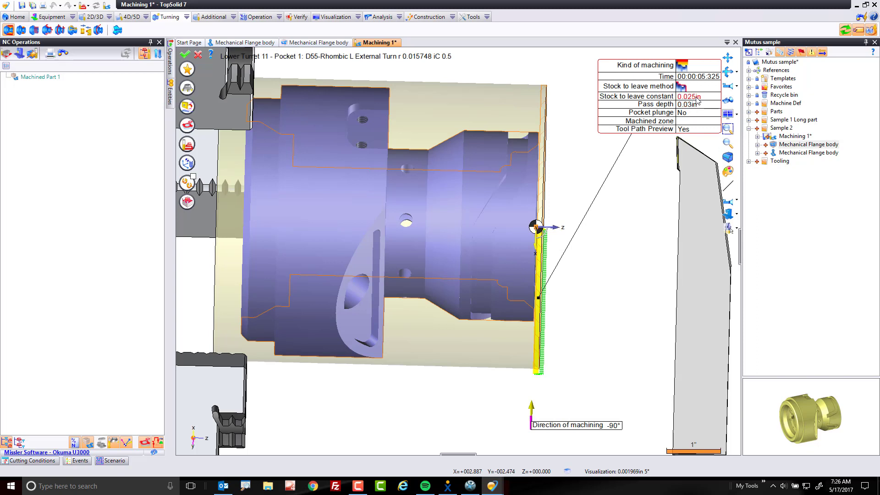
{"action": "left_click", "coordinate": [696, 97]}
{"action": "type", "text": ".01"}
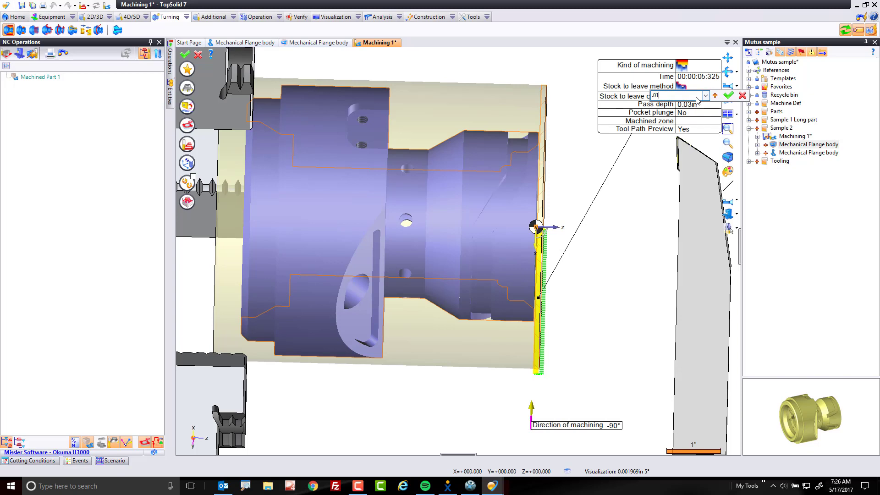
{"action": "key", "text": "Return"}
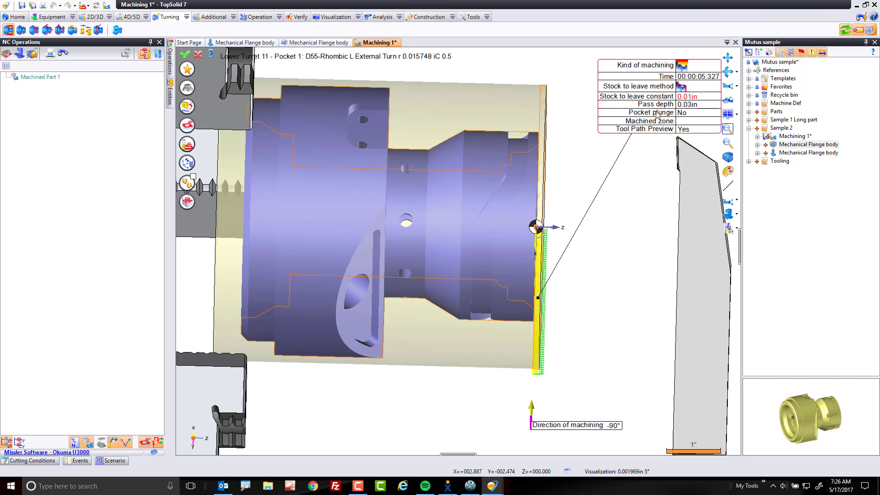
Step: Set Vc speed output with 750 ft/min cutting speed, 0.015 in/rev feed and 3000 rpm ISO max spindle rate, and validate the roughing
{"action": "left_click", "coordinate": [187, 107]}
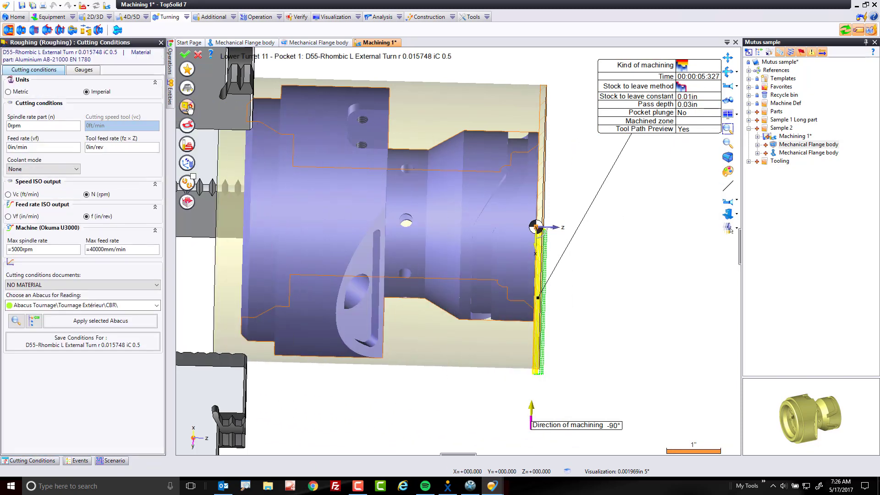
{"action": "left_click", "coordinate": [31, 196]}
{"action": "left_click", "coordinate": [115, 127]}
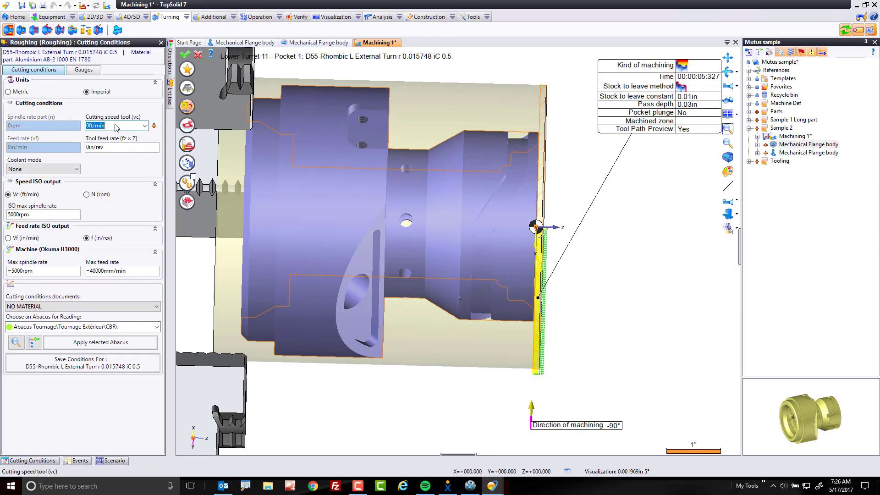
{"action": "type", "text": "750"}
{"action": "key", "text": "Tab"}
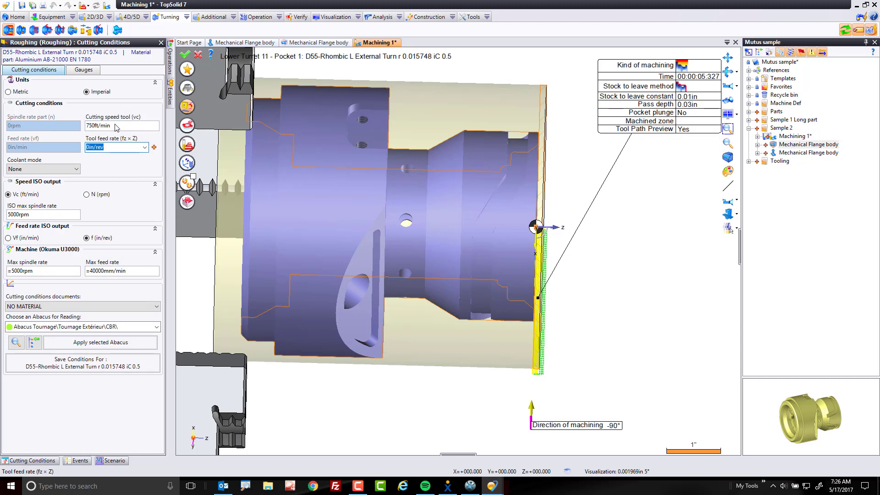
{"action": "type", "text": ".015"}
{"action": "key", "text": "Tab"}
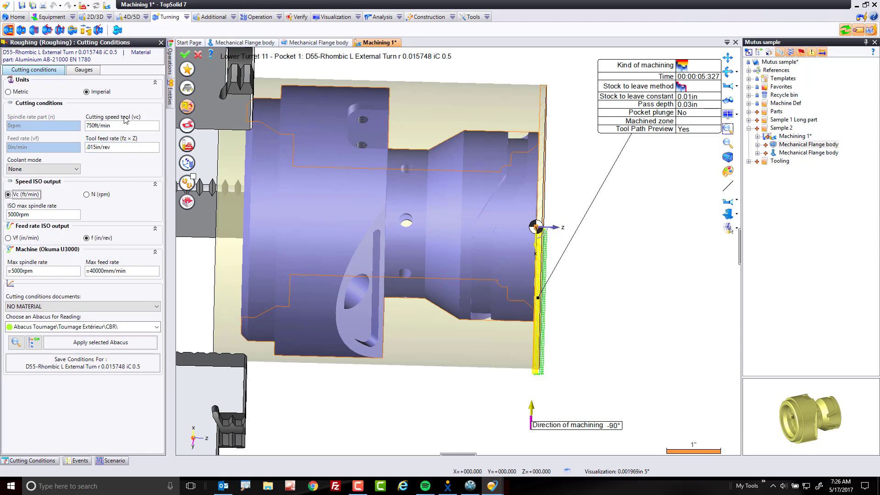
{"action": "left_click", "coordinate": [30, 216]}
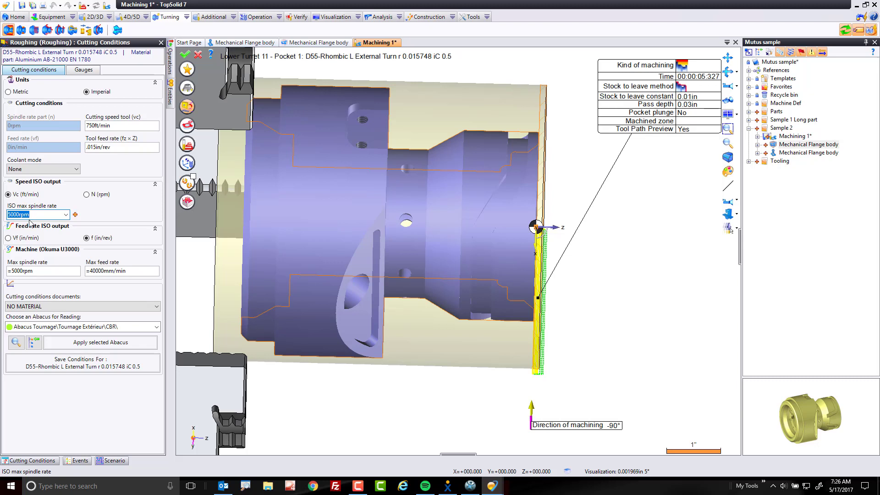
{"action": "type", "text": "3000"}
{"action": "left_click", "coordinate": [186, 55]}
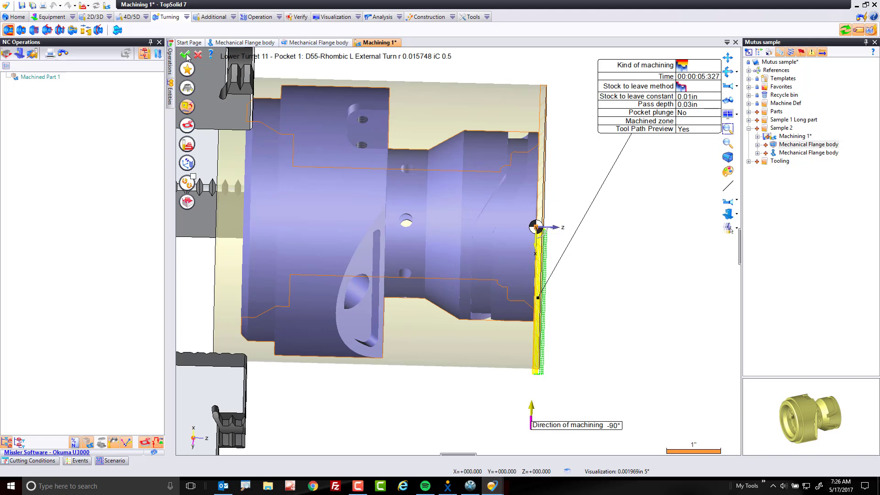
{"action": "left_click", "coordinate": [186, 55]}
Step: Examine the machine simulation of the face roughing around the chuck and lower turret, and exit the simulation
{"action": "scroll", "coordinate": [416, 265], "scroll_direction": "down", "scroll_amount": 5}
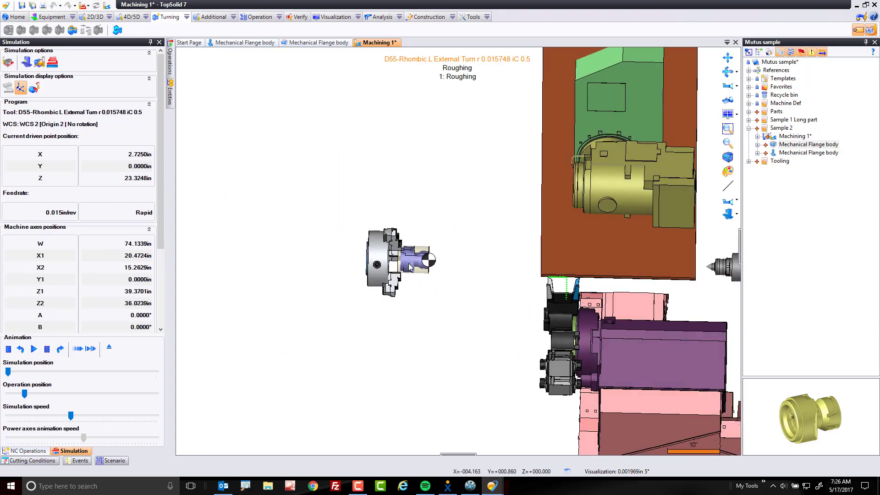
{"action": "middle_click_drag", "start_coordinate": [409, 267], "coordinate": [314, 359]}
{"action": "scroll", "coordinate": [314, 359], "scroll_direction": "up", "scroll_amount": 1}
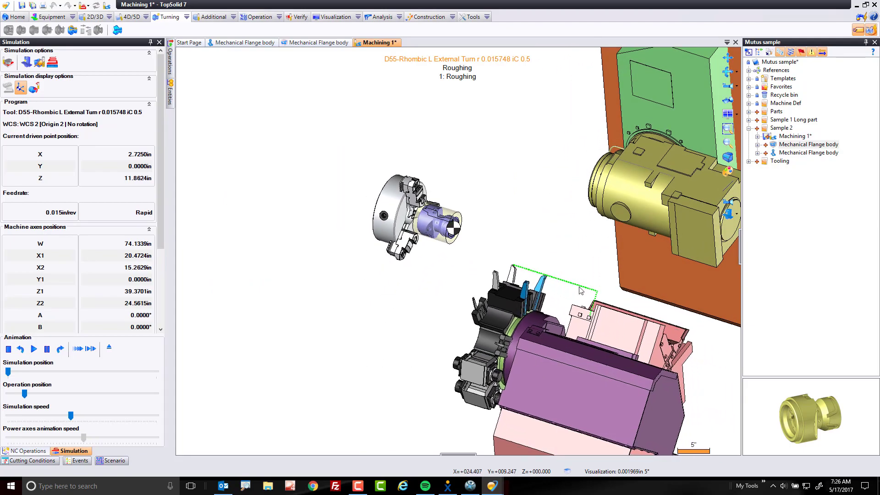
{"action": "scroll", "coordinate": [439, 240], "scroll_direction": "up", "scroll_amount": 3}
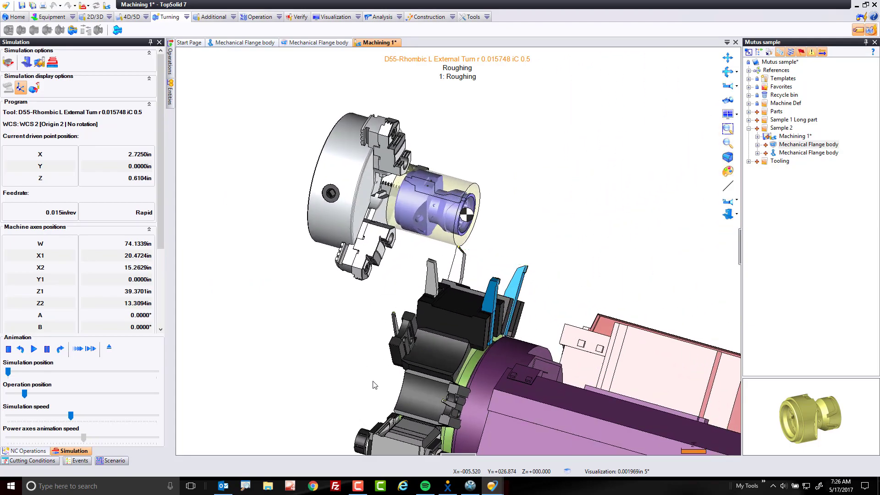
{"action": "scroll", "coordinate": [374, 384], "scroll_direction": "up", "scroll_amount": 3}
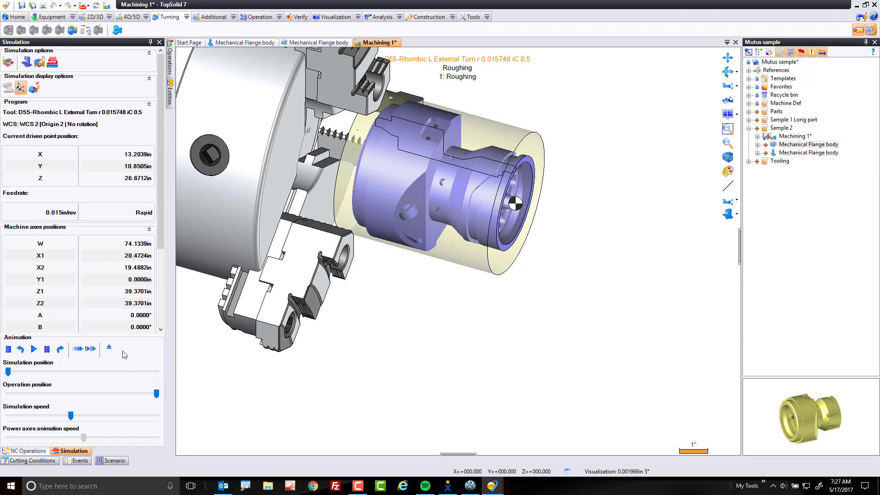
{"action": "left_click", "coordinate": [109, 348]}
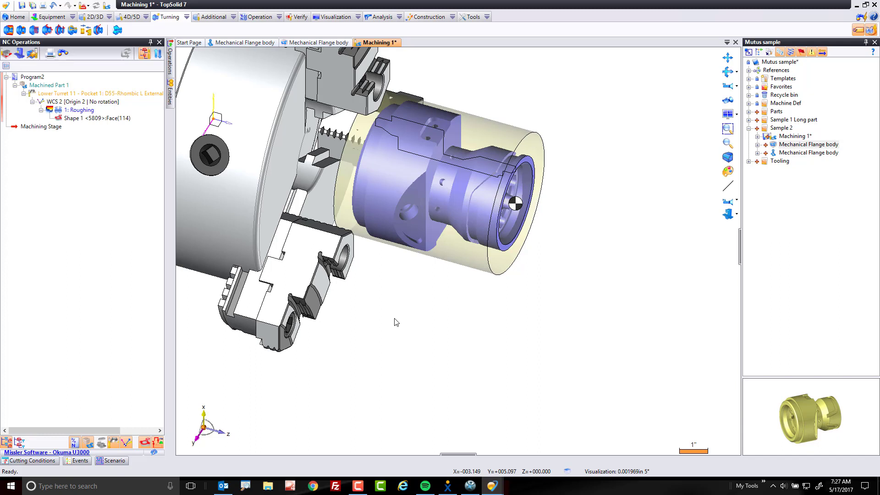
Step: Start a turning Roughing operation on the flange's large outer diameter and inspect the tool and toolpath preview side-on
{"action": "left_click", "coordinate": [490, 237]}
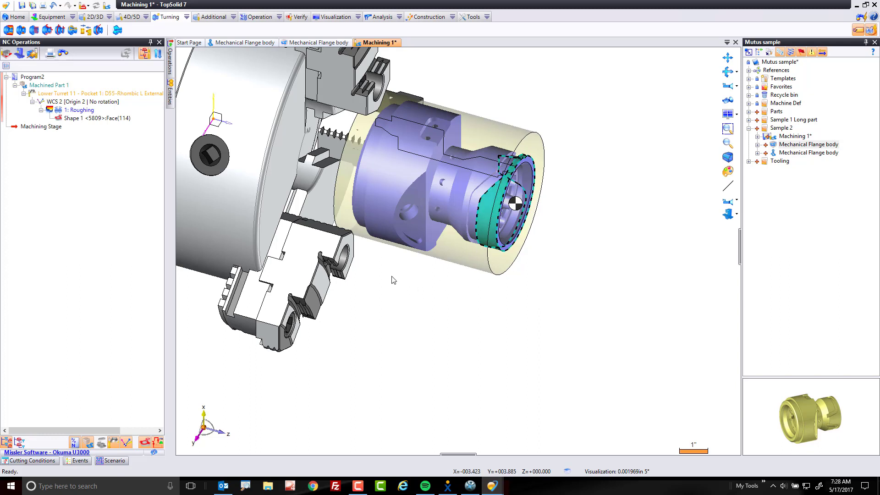
{"action": "right_click", "coordinate": [383, 237]}
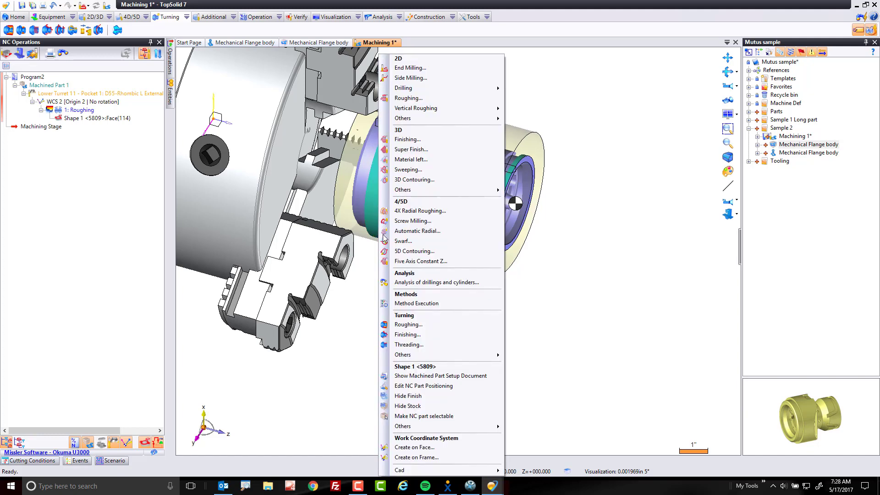
{"action": "left_click", "coordinate": [425, 325]}
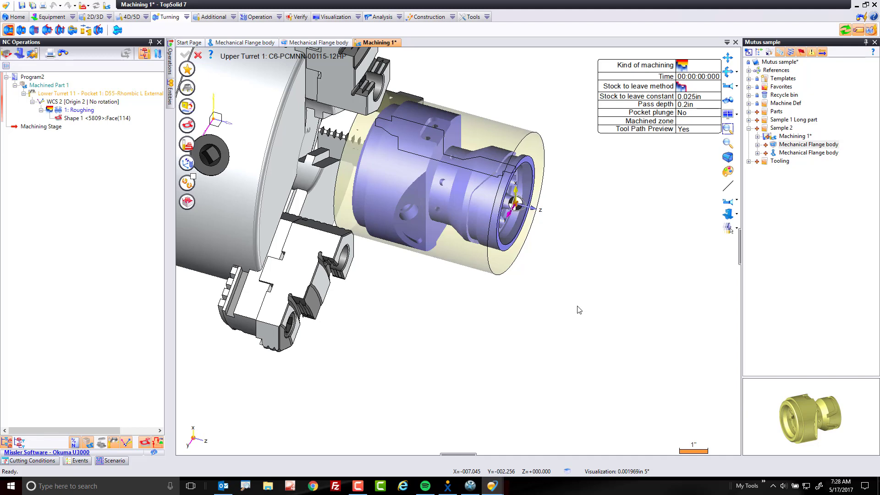
{"action": "left_click", "coordinate": [728, 228]}
{"action": "middle_click_drag", "start_coordinate": [569, 228], "coordinate": [467, 374]}
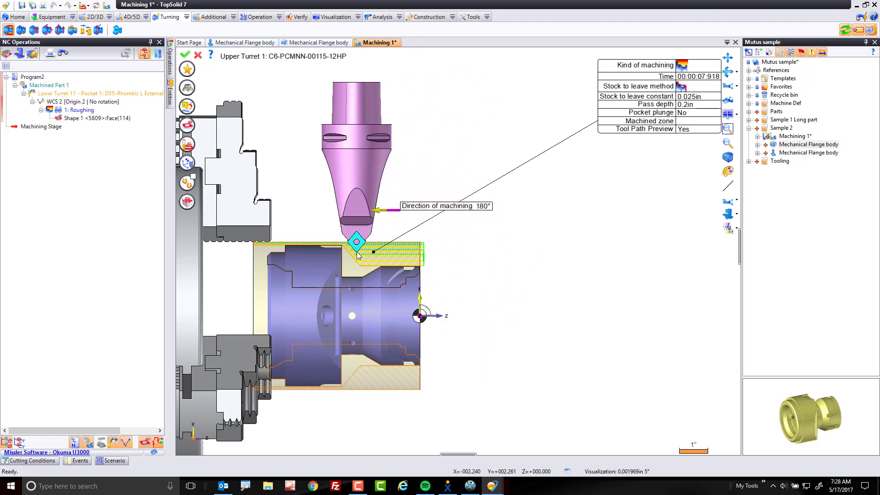
{"action": "scroll", "coordinate": [358, 255], "scroll_direction": "up", "scroll_amount": 5}
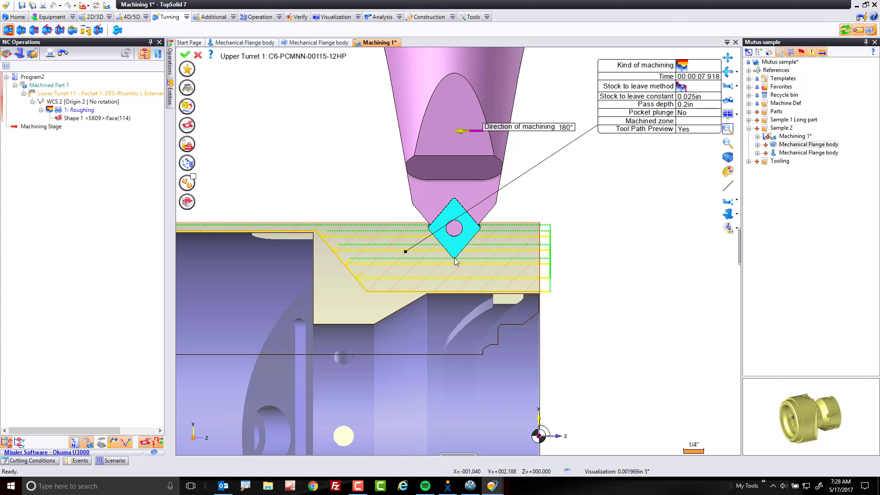
{"action": "scroll", "coordinate": [440, 275], "scroll_direction": "down", "scroll_amount": 10}
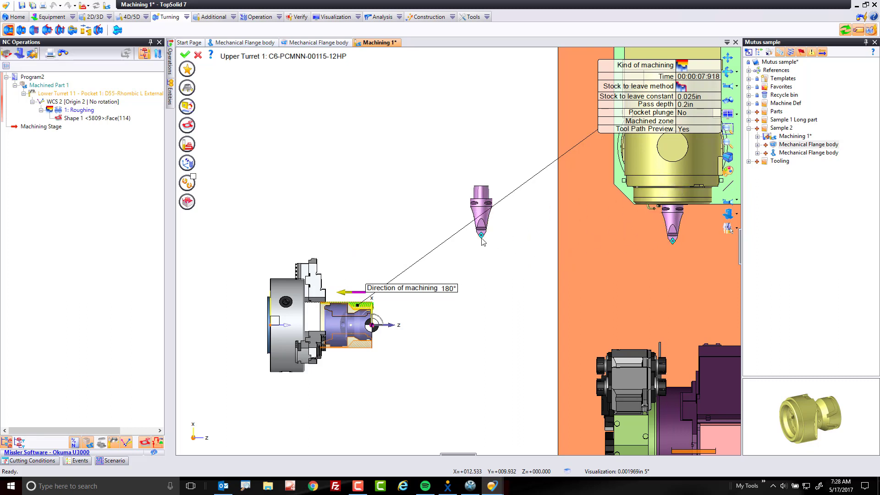
Step: Select the WCS 1 spindle solution with A 180° and B 90°, and begin adding a custom orientation
{"action": "left_click", "coordinate": [190, 165]}
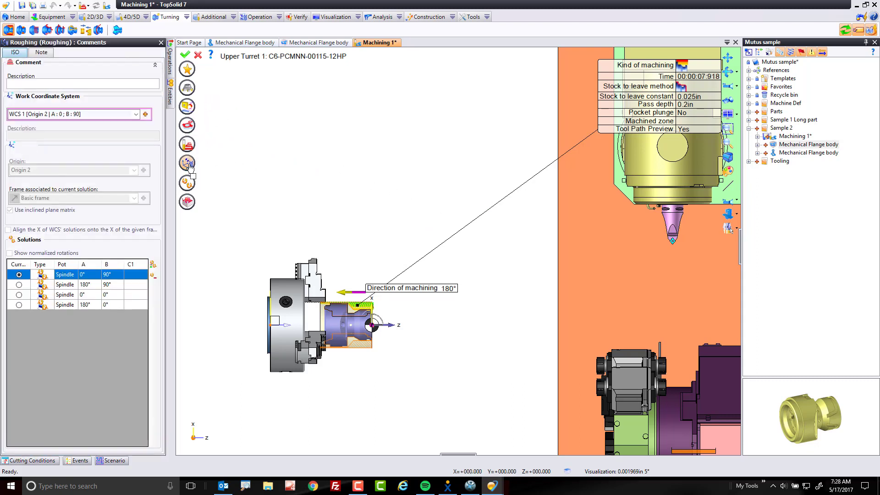
{"action": "left_click", "coordinate": [19, 285]}
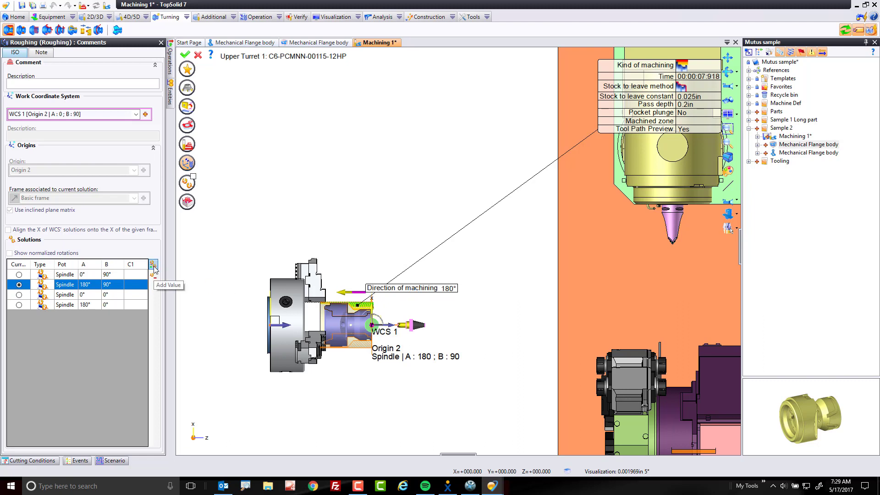
{"action": "left_click", "coordinate": [153, 266]}
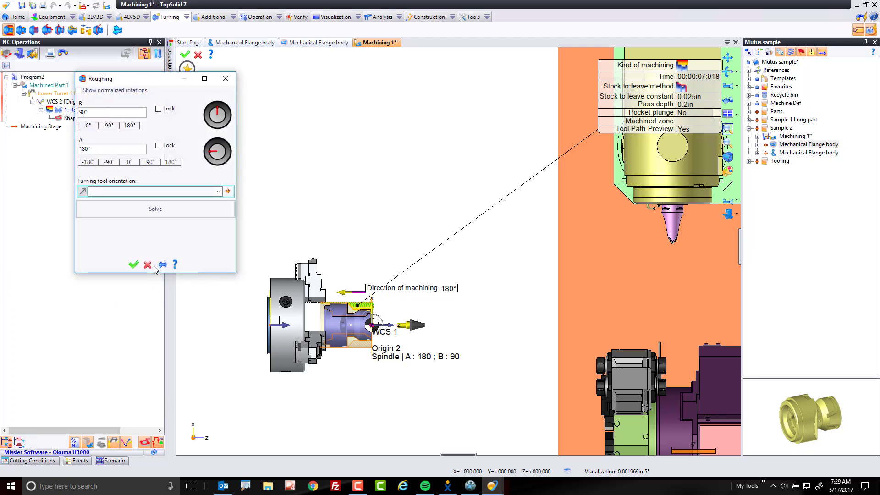
Step: Define the custom spindle orientation with B 45° and A 0°, and validate it for the outer diameter roughing
{"action": "left_click", "coordinate": [99, 112]}
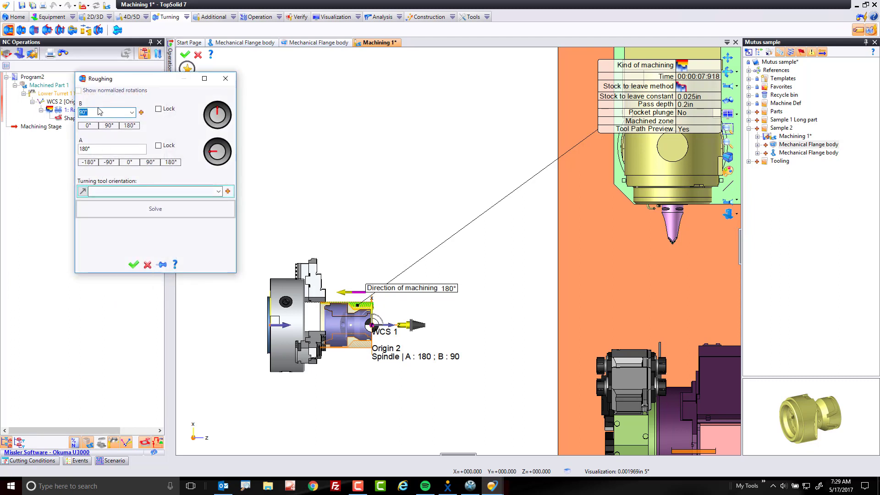
{"action": "type", "text": "45"}
{"action": "key", "text": "Tab"}
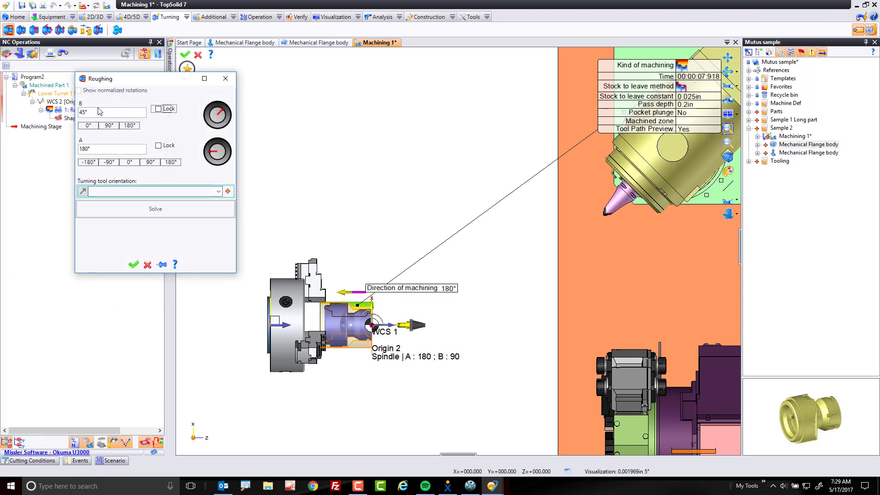
{"action": "left_click", "coordinate": [130, 165]}
{"action": "left_click", "coordinate": [87, 162]}
{"action": "left_click", "coordinate": [128, 162]}
{"action": "left_click", "coordinate": [730, 219]}
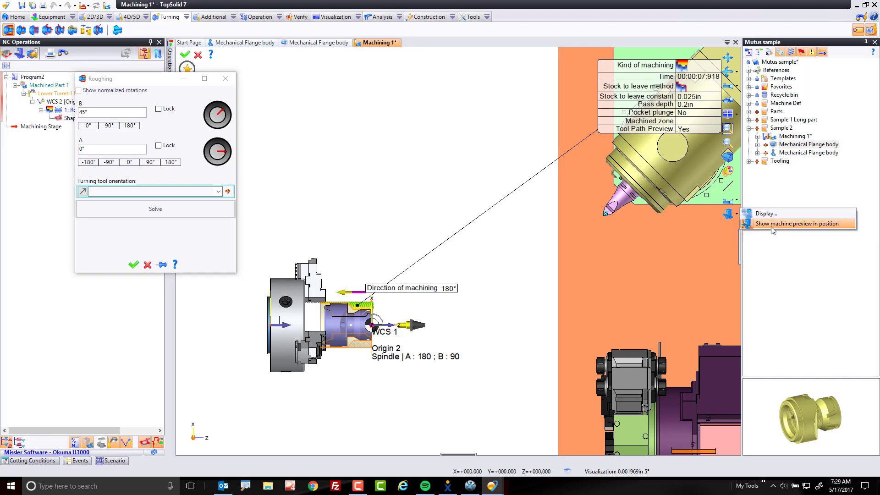
{"action": "left_click", "coordinate": [407, 160]}
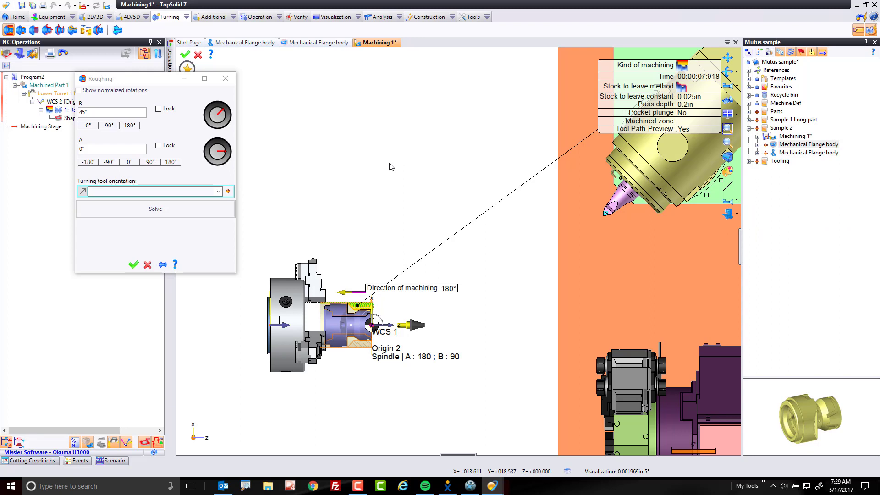
{"action": "left_click", "coordinate": [133, 266]}
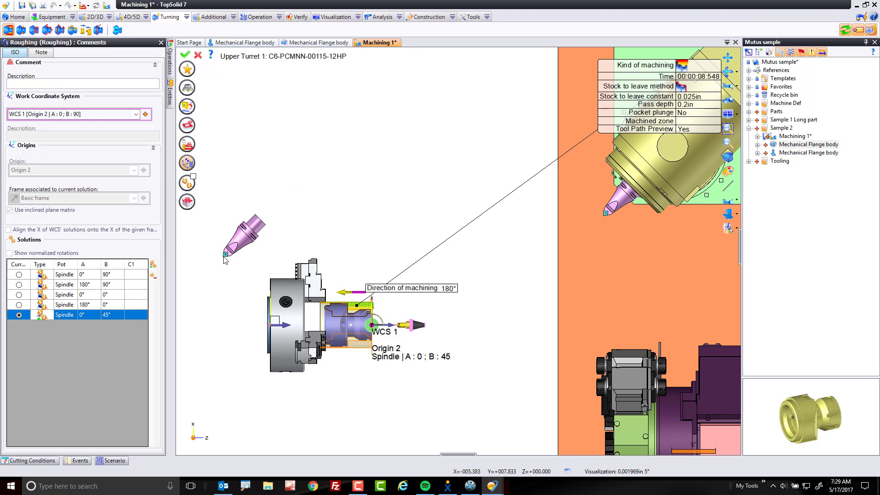
Step: Copy the cutting conditions of the face roughing operation to the outer diameter roughing and check the copied speeds and feeds
{"action": "scroll", "coordinate": [374, 319], "scroll_direction": "up", "scroll_amount": 8}
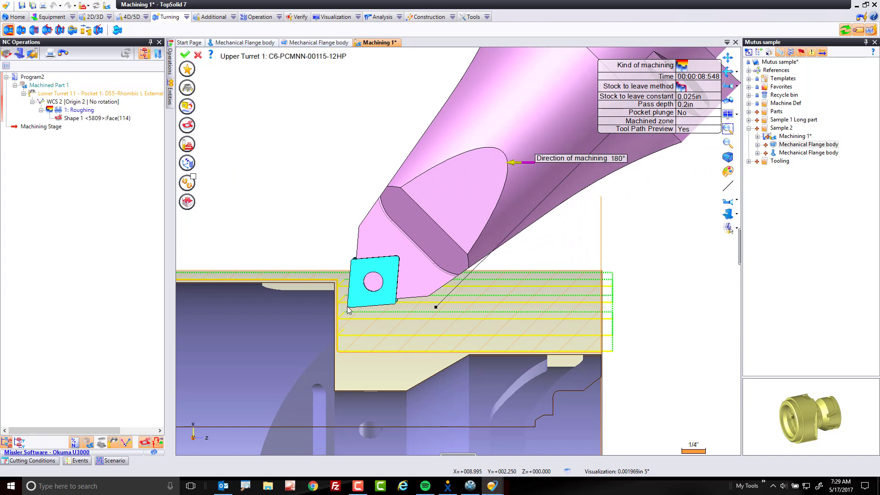
{"action": "left_click", "coordinate": [188, 108]}
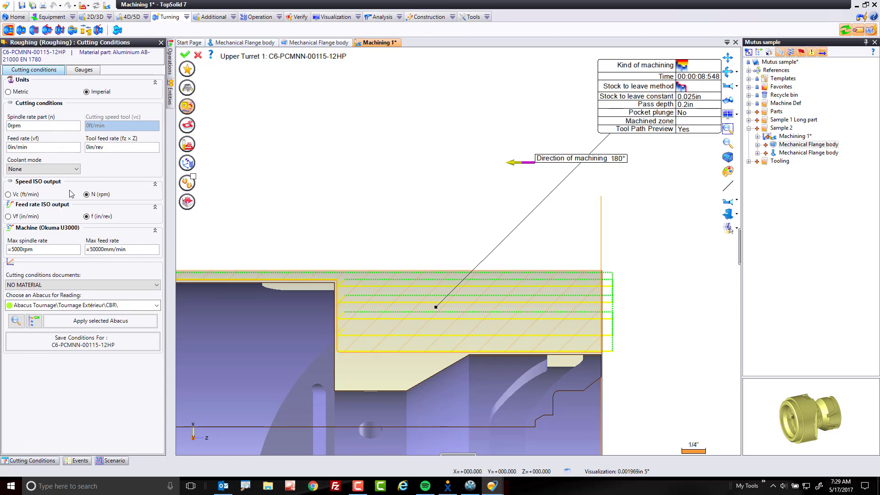
{"action": "left_click", "coordinate": [187, 107]}
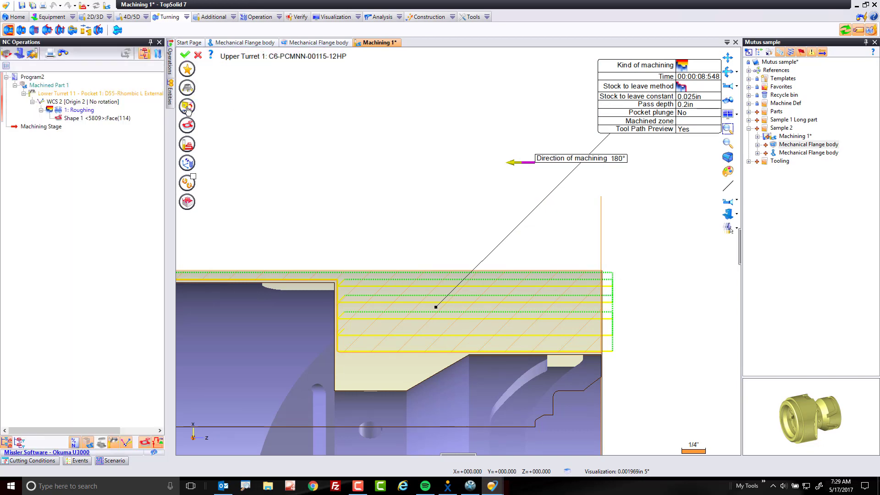
{"action": "left_click", "coordinate": [69, 111]}
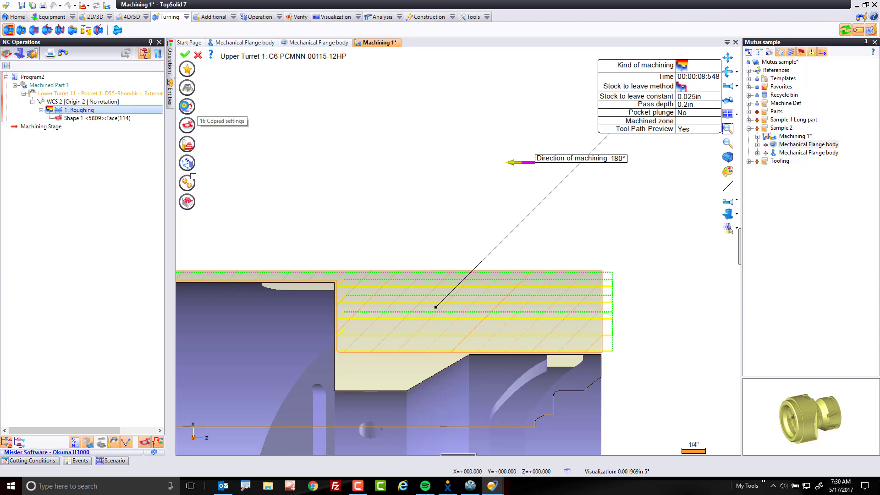
{"action": "left_click", "coordinate": [192, 112]}
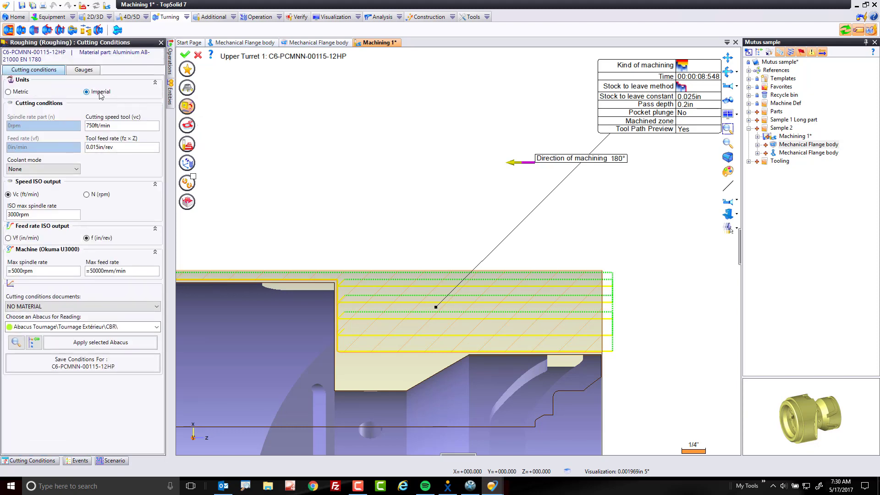
Step: Examine the tool offset gauges of the outer diameter roughing and the insert's cutting tip
{"action": "left_click", "coordinate": [83, 72]}
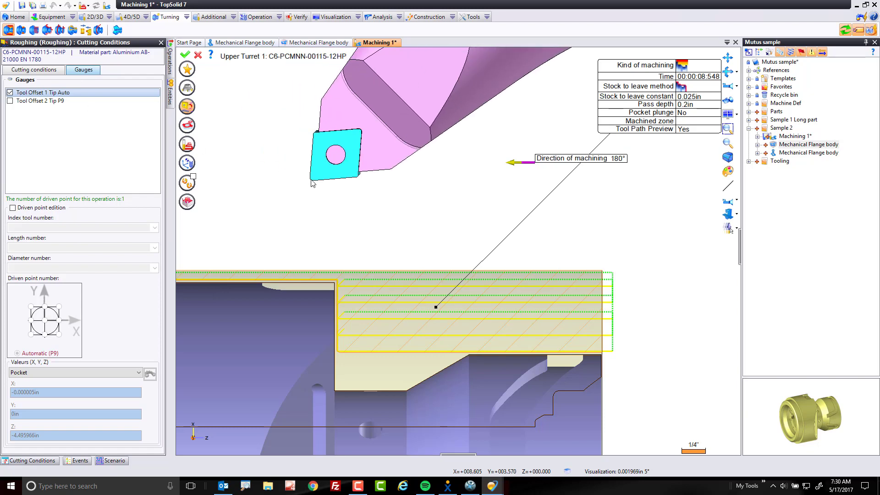
{"action": "scroll", "coordinate": [311, 183], "scroll_direction": "up", "scroll_amount": 5}
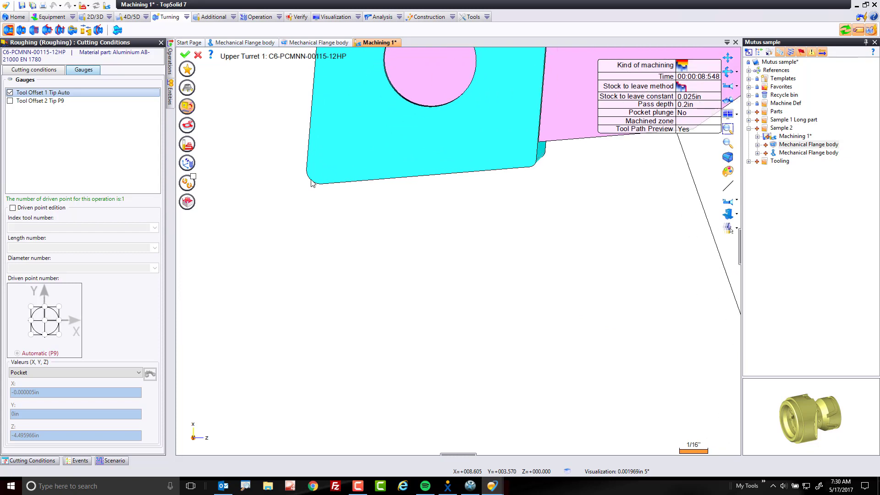
{"action": "scroll", "coordinate": [311, 183], "scroll_direction": "down", "scroll_amount": 5}
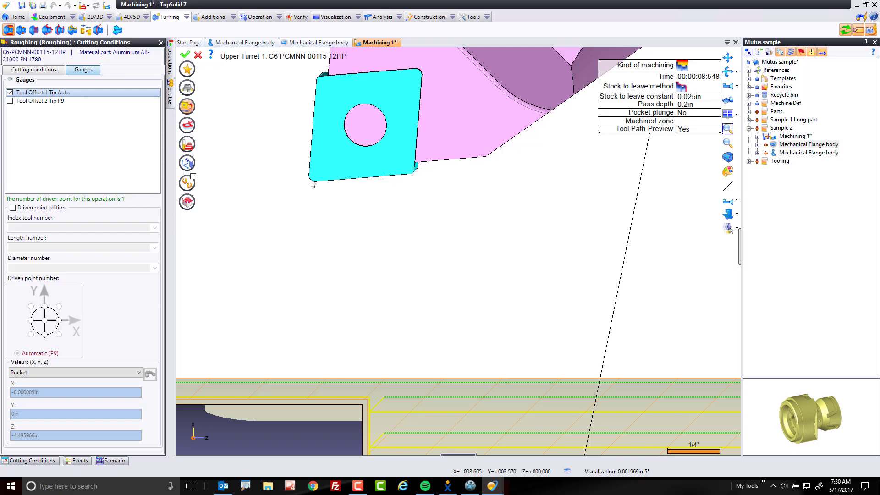
{"action": "right_click", "coordinate": [44, 94]}
{"action": "left_click", "coordinate": [68, 108]}
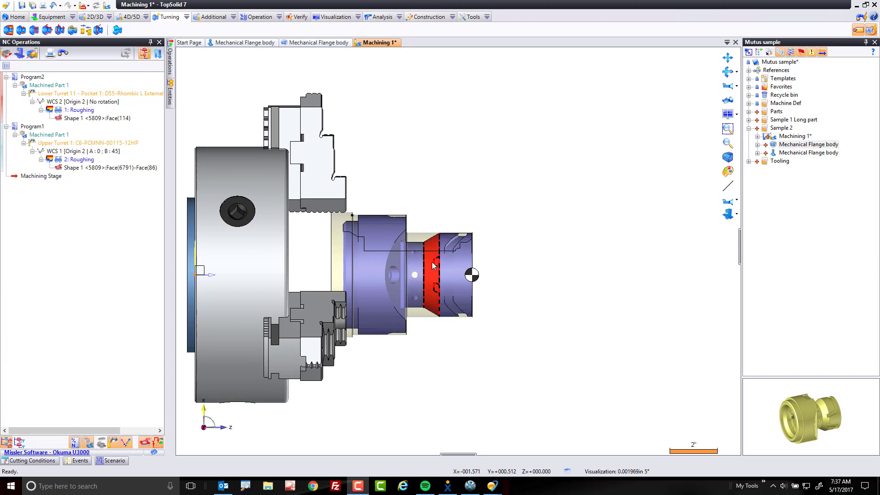
Step: Start a turning Roughing operation on the tapered face and shoulder around the flange's neck, and view it side-on
{"action": "scroll", "coordinate": [418, 247], "scroll_direction": "up", "scroll_amount": 3}
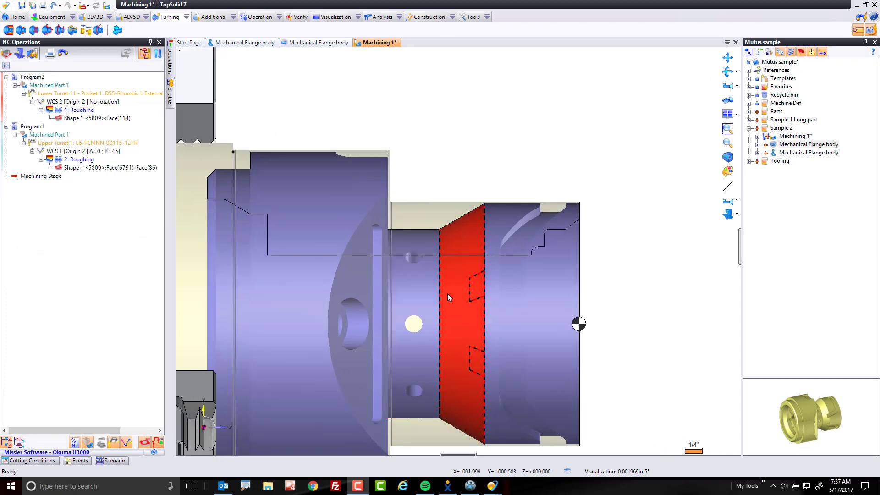
{"action": "left_click", "coordinate": [469, 236]}
{"action": "middle_click_drag", "start_coordinate": [468, 237], "coordinate": [452, 241]}
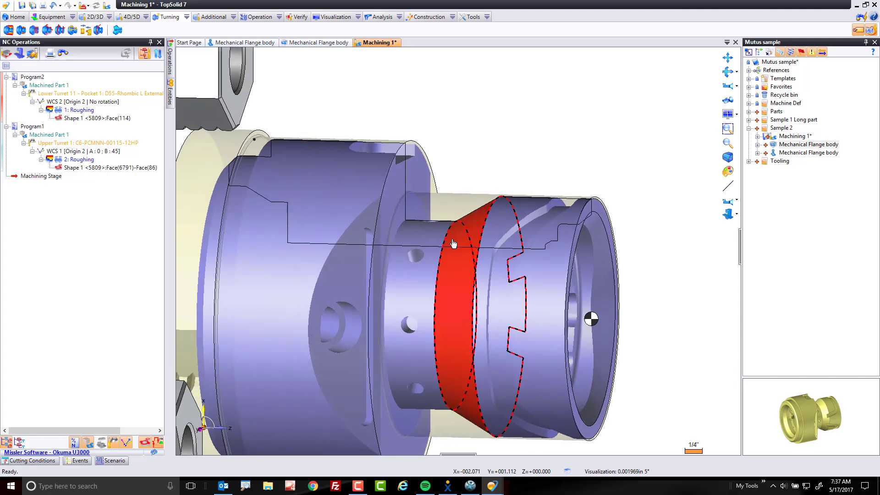
{"action": "right_click", "coordinate": [415, 186]}
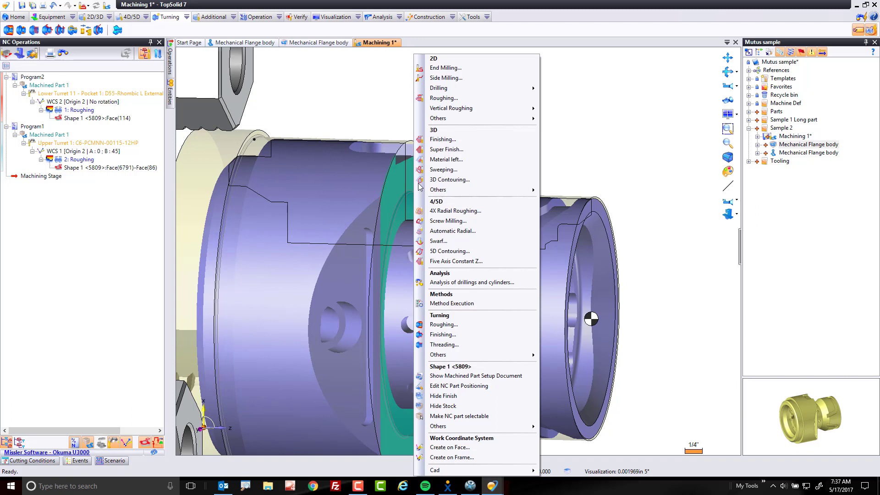
{"action": "left_click", "coordinate": [458, 324]}
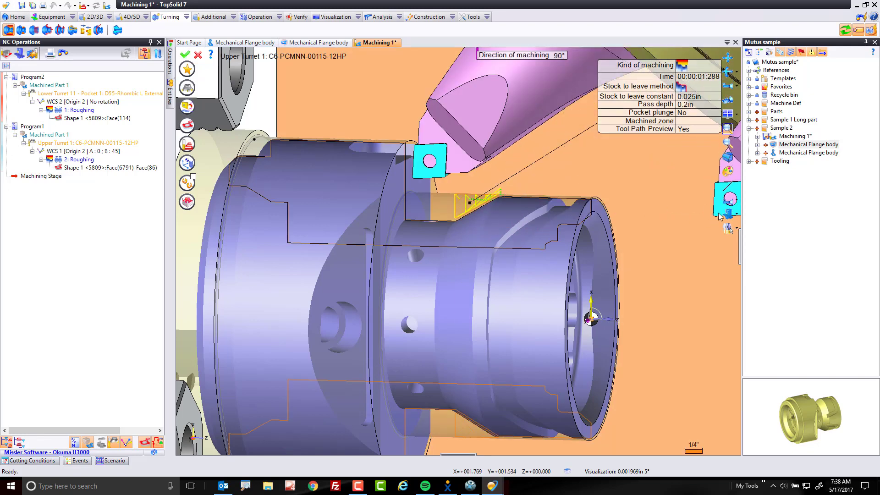
{"action": "left_click", "coordinate": [728, 203]}
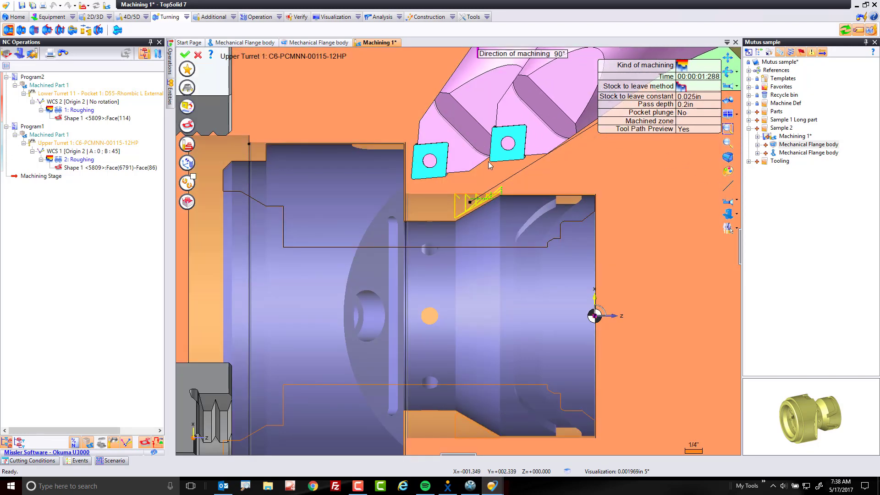
Step: Change the kind of machining to Groove Roughing and choose the 4mm x R0.3mm Groove tool
{"action": "left_click", "coordinate": [683, 66]}
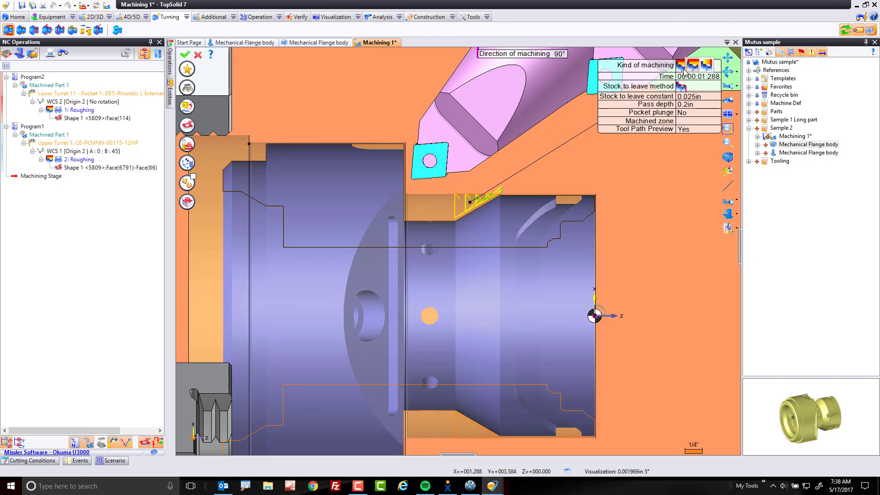
{"action": "left_click", "coordinate": [706, 65]}
{"action": "left_click", "coordinate": [187, 88]}
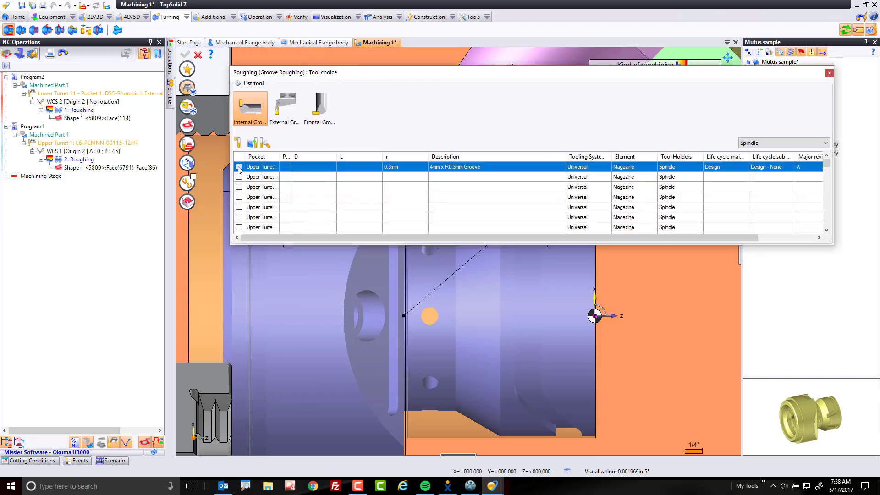
{"action": "left_click", "coordinate": [239, 168]}
{"action": "left_click", "coordinate": [187, 88]}
{"action": "scroll", "coordinate": [411, 229], "scroll_direction": "down", "scroll_amount": 6}
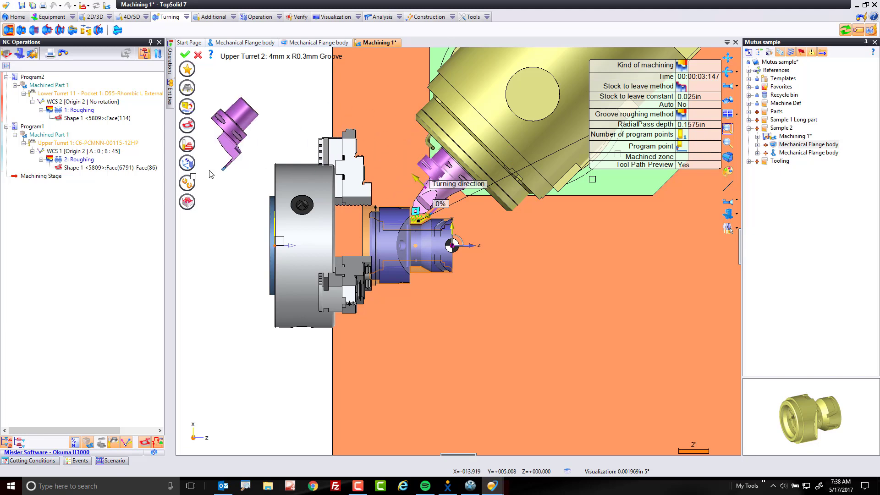
Step: Select the WCS 1 spindle solution with A 180° and B 90° for the groove roughing and inspect the tool at the neck
{"action": "left_click", "coordinate": [187, 162]}
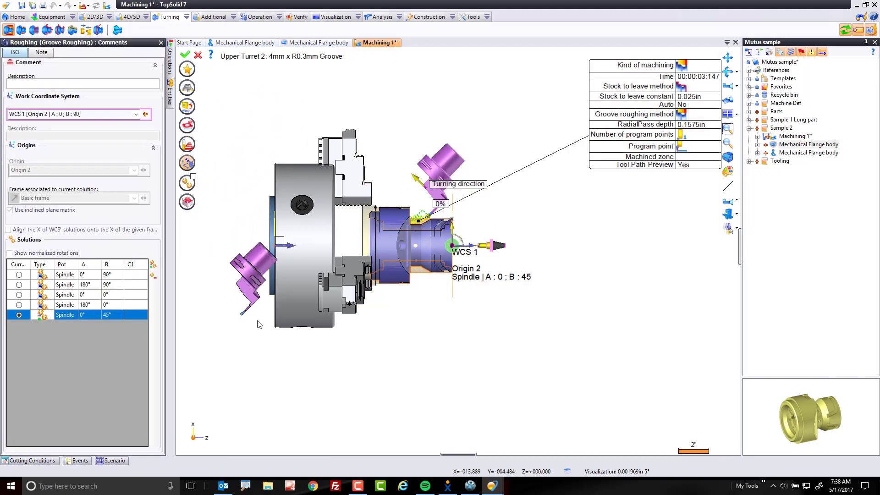
{"action": "scroll", "coordinate": [235, 316], "scroll_direction": "down", "scroll_amount": 4}
{"action": "scroll", "coordinate": [235, 316], "scroll_direction": "up", "scroll_amount": 2}
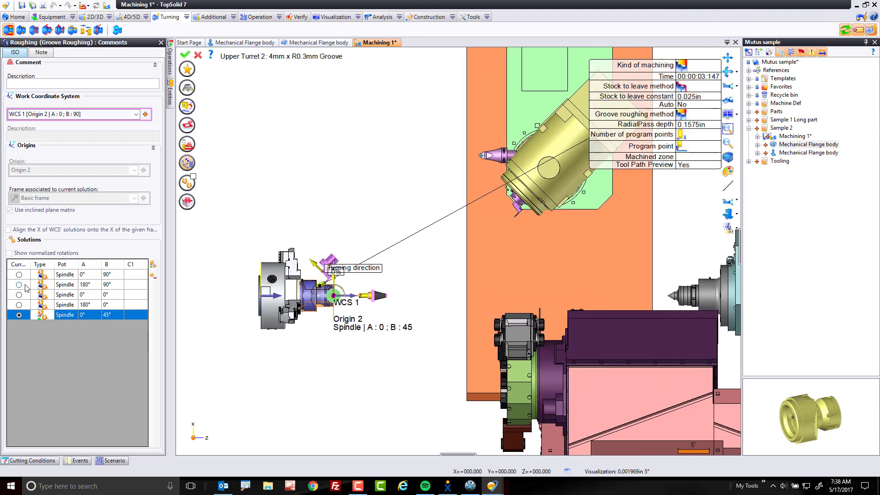
{"action": "left_click", "coordinate": [20, 284]}
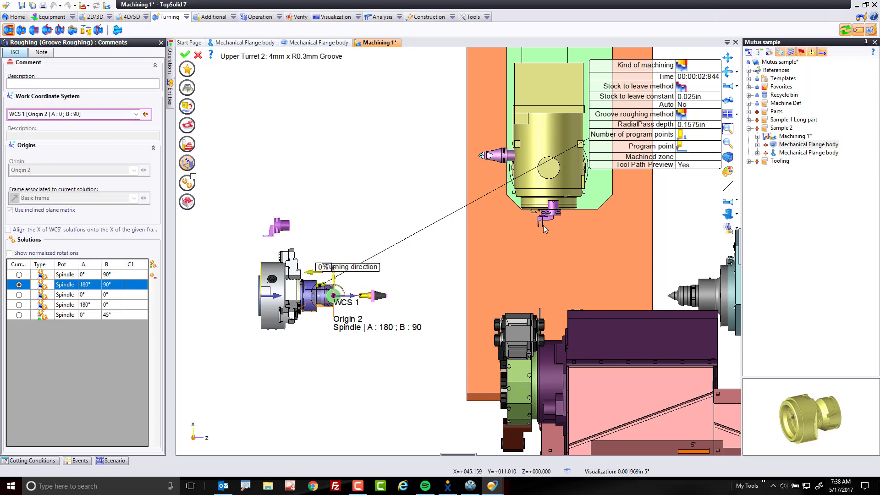
{"action": "scroll", "coordinate": [326, 285], "scroll_direction": "up", "scroll_amount": 5}
{"action": "scroll", "coordinate": [327, 285], "scroll_direction": "up", "scroll_amount": 3}
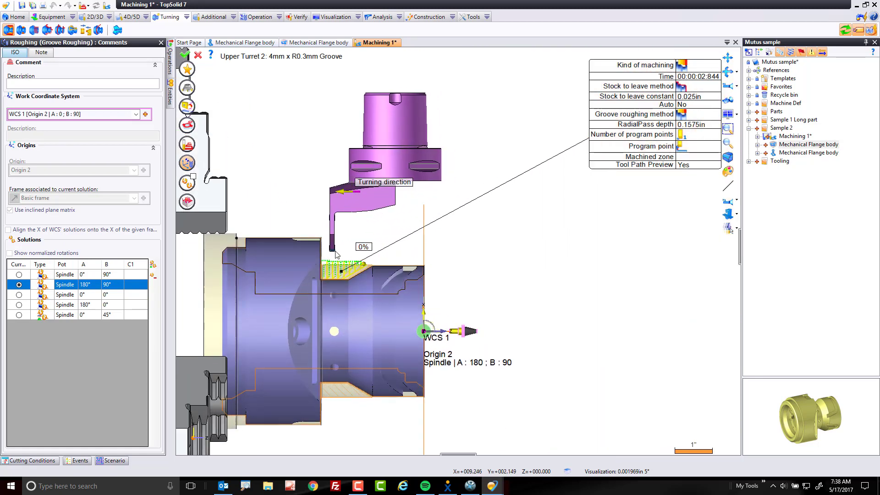
{"action": "scroll", "coordinate": [338, 273], "scroll_direction": "up", "scroll_amount": 1}
{"action": "scroll", "coordinate": [339, 273], "scroll_direction": "up", "scroll_amount": 3}
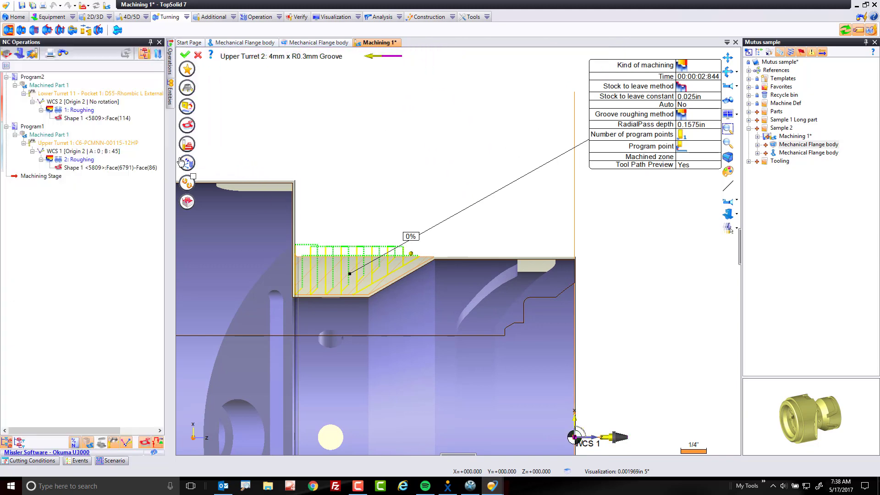
Step: Copy the cutting conditions of the outer diameter roughing operation to the groove roughing
{"action": "mouse_move", "coordinate": [179, 160]}
{"action": "left_click_drag", "start_coordinate": [82, 164], "coordinate": [187, 110]}
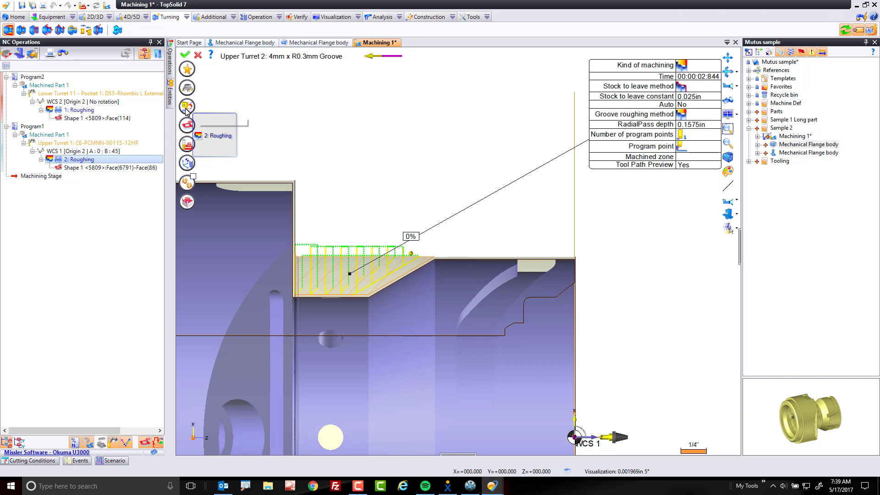
{"action": "left_click_drag", "start_coordinate": [187, 110], "coordinate": [186, 110]}
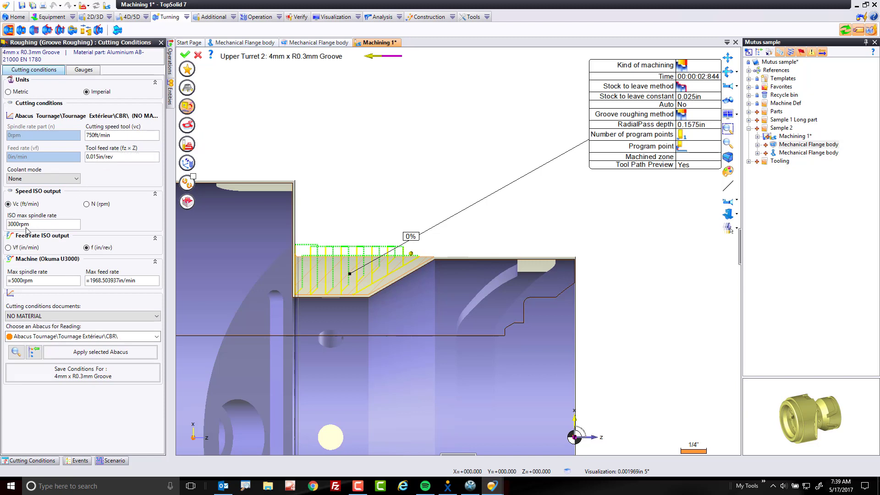
Step: Review the groove tool's offset gauges and the available options for the number of program points
{"action": "left_click", "coordinate": [82, 70]}
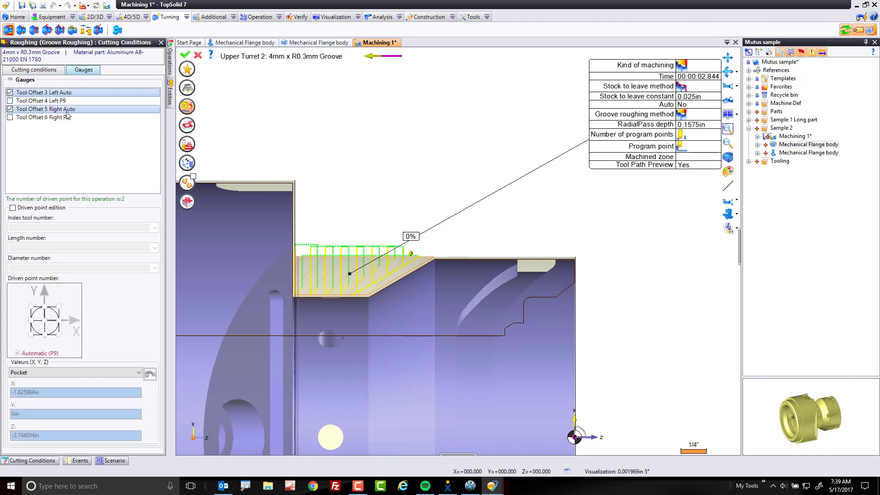
{"action": "left_click", "coordinate": [187, 146]}
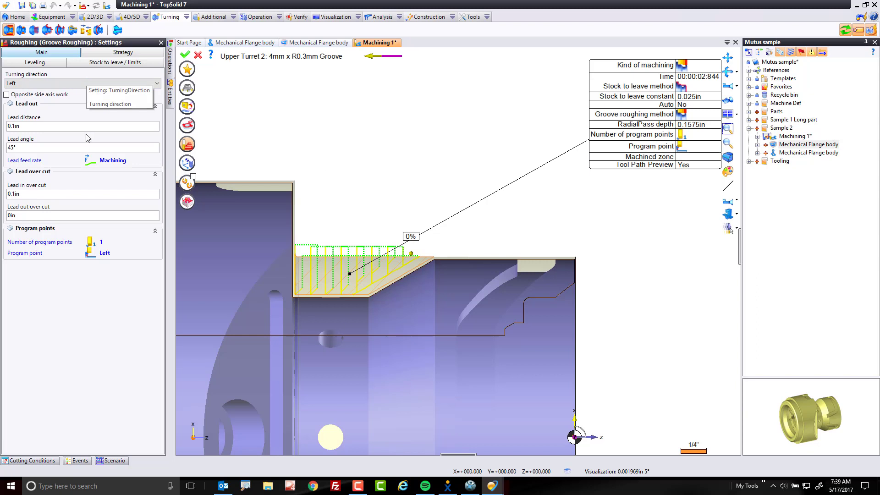
{"action": "left_click", "coordinate": [59, 242]}
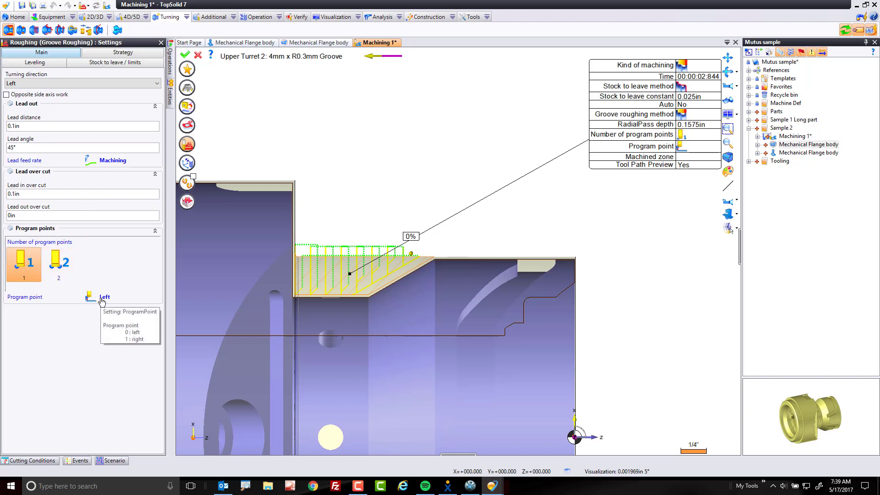
Step: Set the groove roughing method to Trochoidal in the operation's strategy settings
{"action": "left_click", "coordinate": [113, 55]}
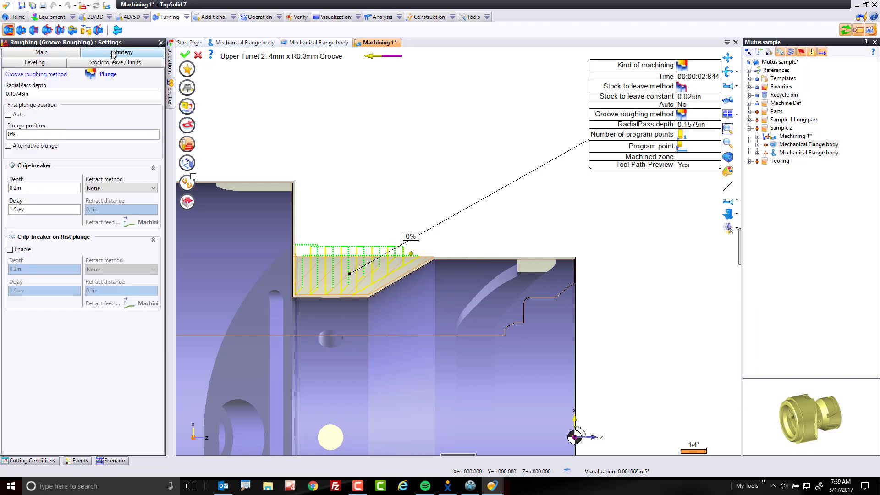
{"action": "left_click", "coordinate": [110, 77]}
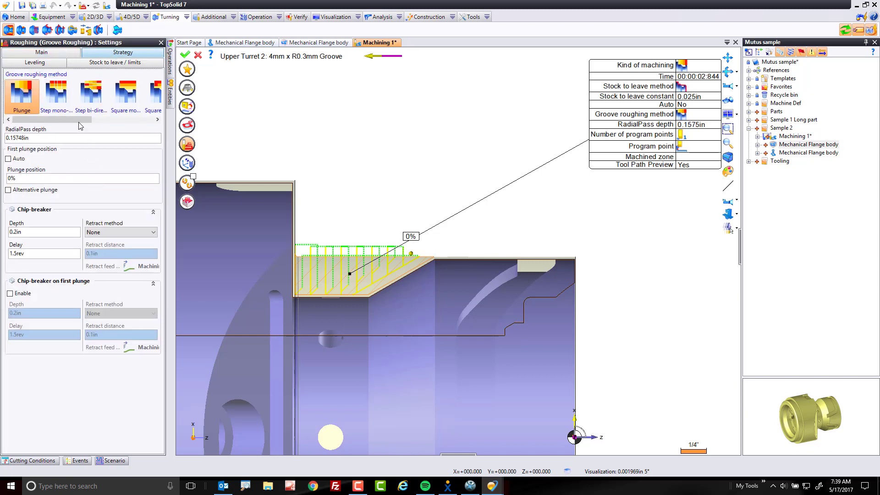
{"action": "left_click_drag", "start_coordinate": [77, 123], "coordinate": [158, 128]}
{"action": "left_click", "coordinate": [149, 101]}
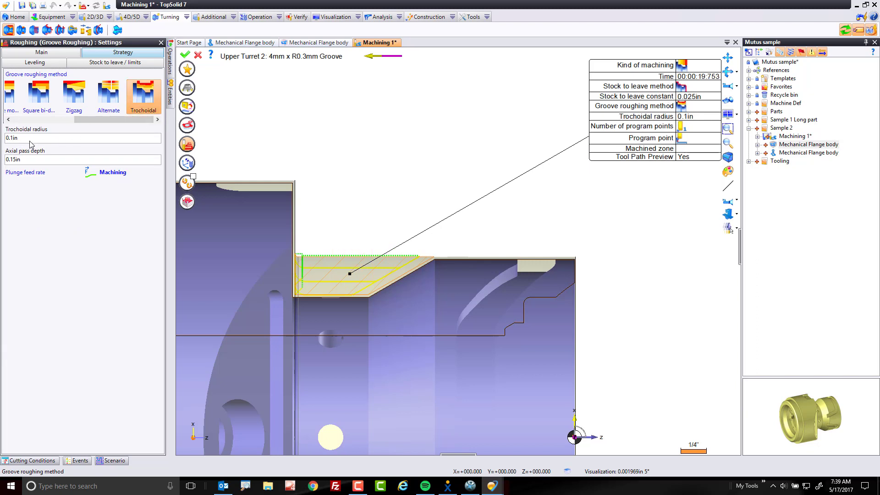
Step: Set the trochoidal groove roughing's axial pass depth to .03 in, check the tool path at the neck, and validate the operation
{"action": "left_click", "coordinate": [29, 162]}
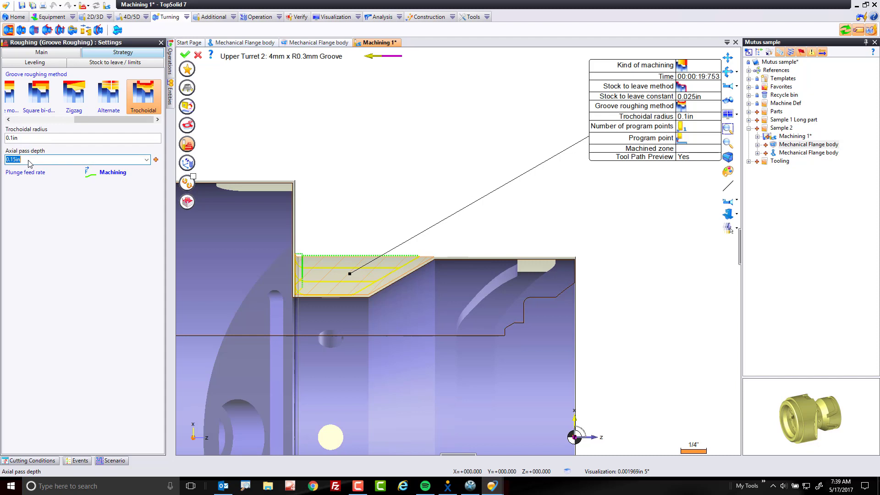
{"action": "type", "text": ".03"}
{"action": "key", "text": "Tab"}
{"action": "scroll", "coordinate": [401, 285], "scroll_direction": "up", "scroll_amount": 4}
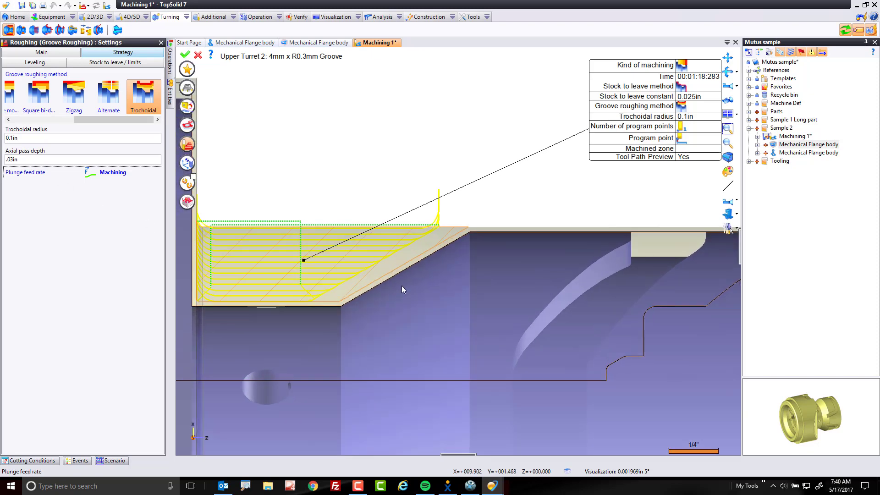
{"action": "scroll", "coordinate": [403, 241], "scroll_direction": "up", "scroll_amount": 1}
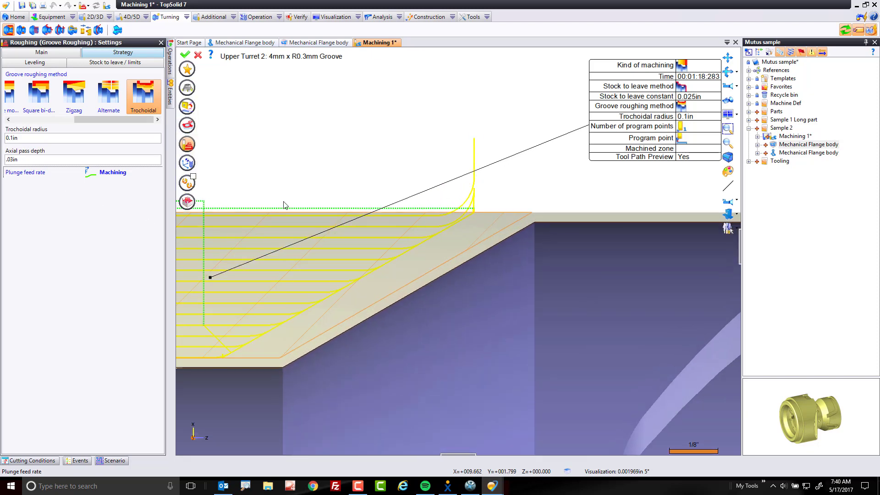
{"action": "middle_click_drag", "start_coordinate": [379, 216], "coordinate": [599, 223]}
{"action": "scroll", "coordinate": [477, 224], "scroll_direction": "down", "scroll_amount": 1}
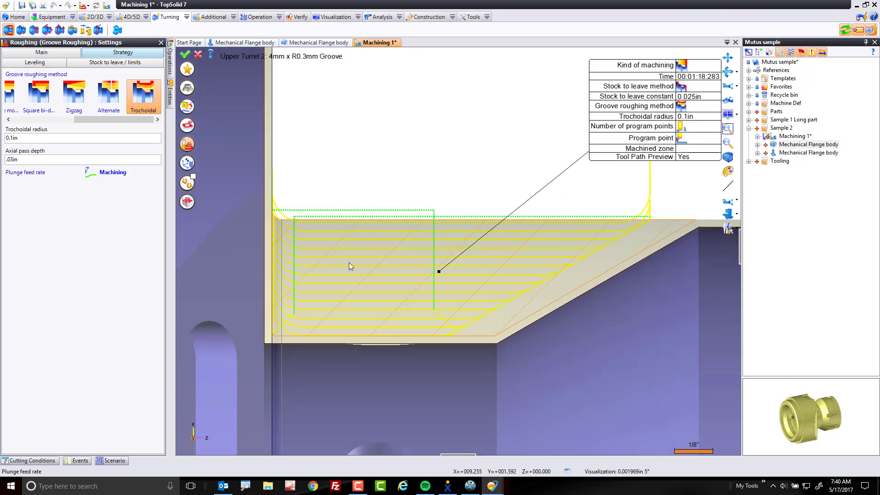
{"action": "scroll", "coordinate": [286, 298], "scroll_direction": "down", "scroll_amount": 4}
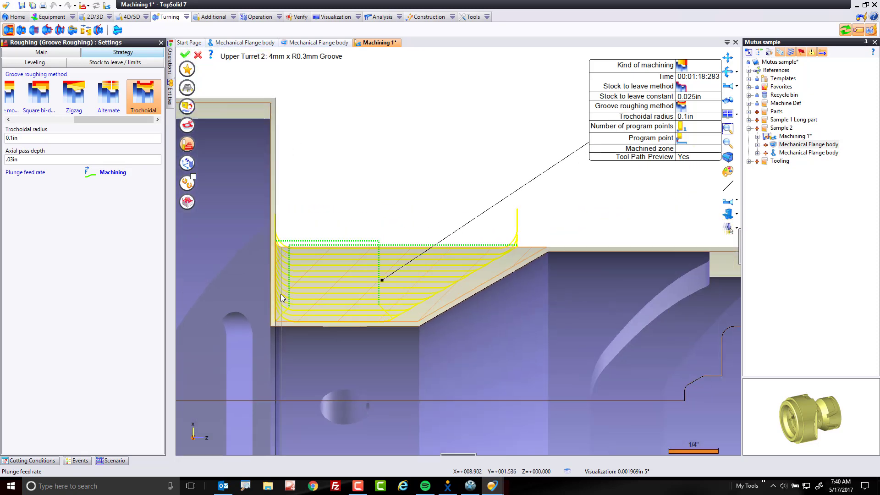
{"action": "left_click", "coordinate": [186, 55]}
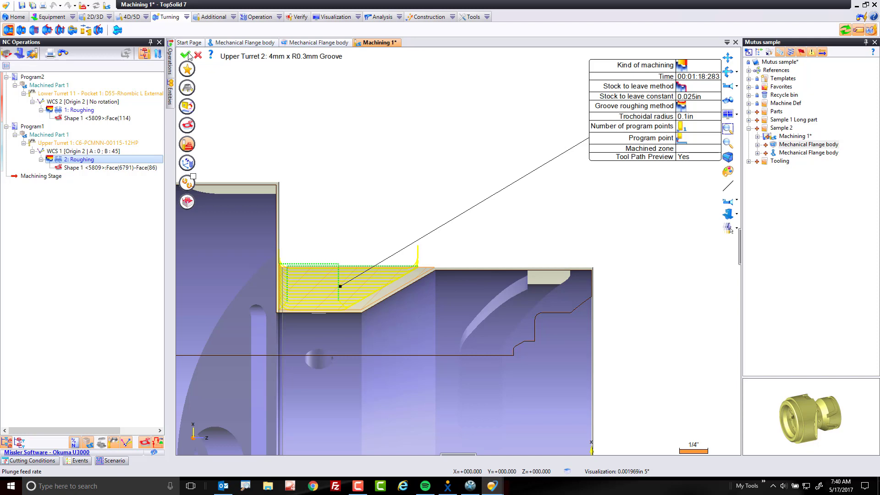
{"action": "left_click", "coordinate": [189, 55]}
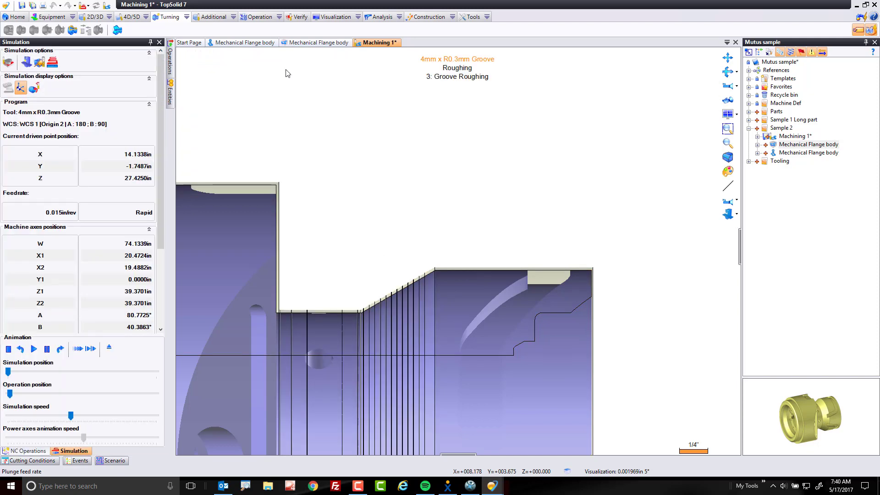
Step: Watch the groove roughing simulation with the chuck and spindle in view and enable the remaining part display option
{"action": "scroll", "coordinate": [378, 296], "scroll_direction": "down", "scroll_amount": 5}
{"action": "scroll", "coordinate": [378, 297], "scroll_direction": "down", "scroll_amount": 4}
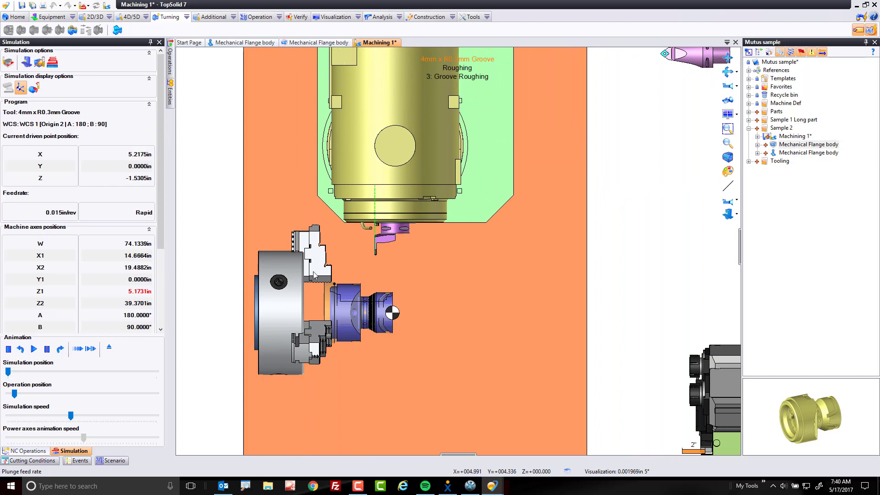
{"action": "left_click", "coordinate": [34, 89]}
{"action": "scroll", "coordinate": [425, 295], "scroll_direction": "down", "scroll_amount": 1}
{"action": "scroll", "coordinate": [426, 297], "scroll_direction": "up", "scroll_amount": 3}
{"action": "scroll", "coordinate": [426, 297], "scroll_direction": "down", "scroll_amount": 1}
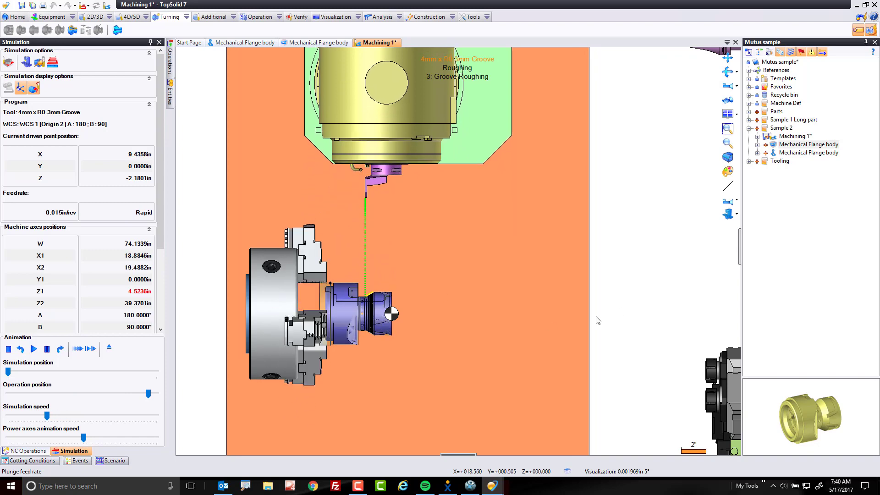
Step: Replay the groove roughing simulation from the start, examine the tool's approach and cutting at the neck, and close the simulation
{"action": "left_click", "coordinate": [9, 349]}
{"action": "left_click", "coordinate": [34, 350]}
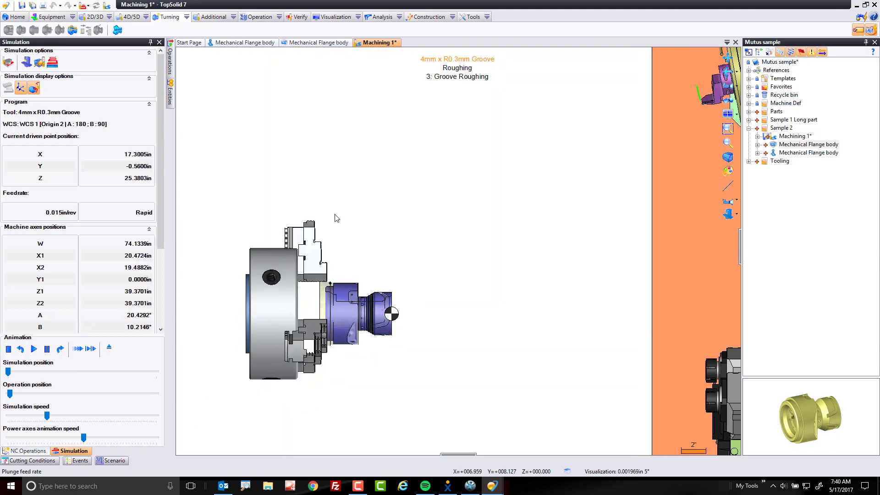
{"action": "scroll", "coordinate": [560, 204], "scroll_direction": "down", "scroll_amount": 3}
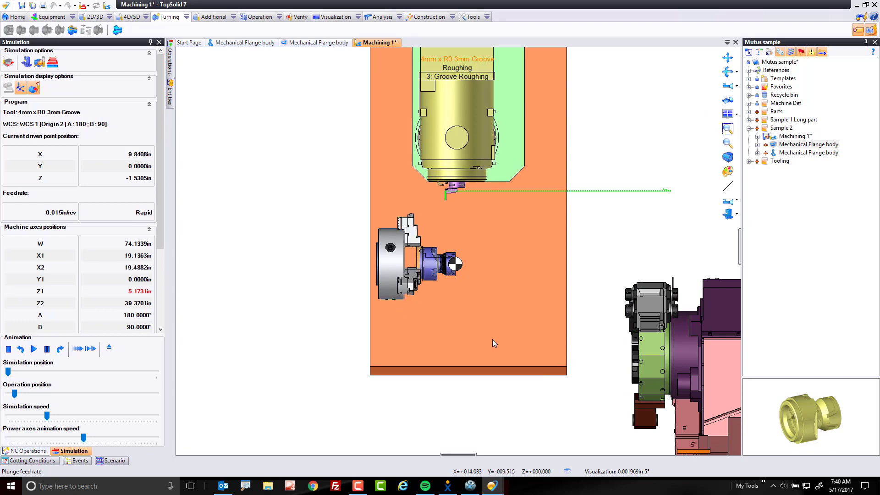
{"action": "scroll", "coordinate": [424, 264], "scroll_direction": "up", "scroll_amount": 4}
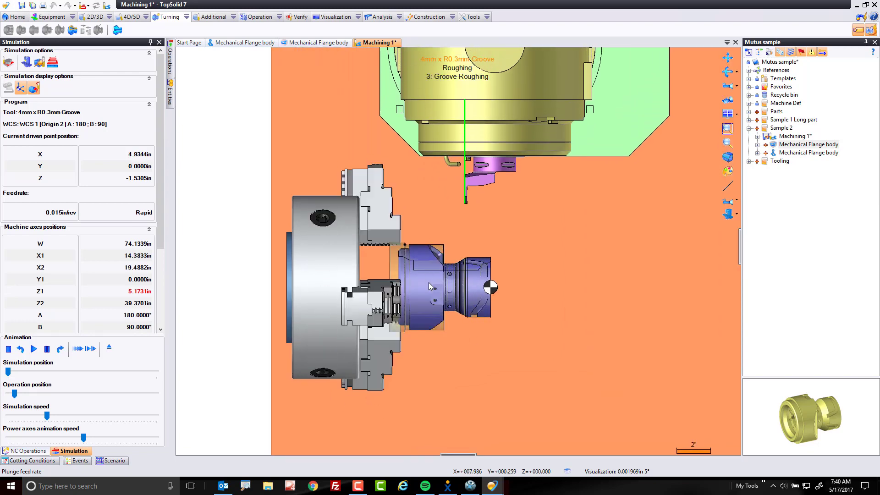
{"action": "scroll", "coordinate": [429, 286], "scroll_direction": "up", "scroll_amount": 3}
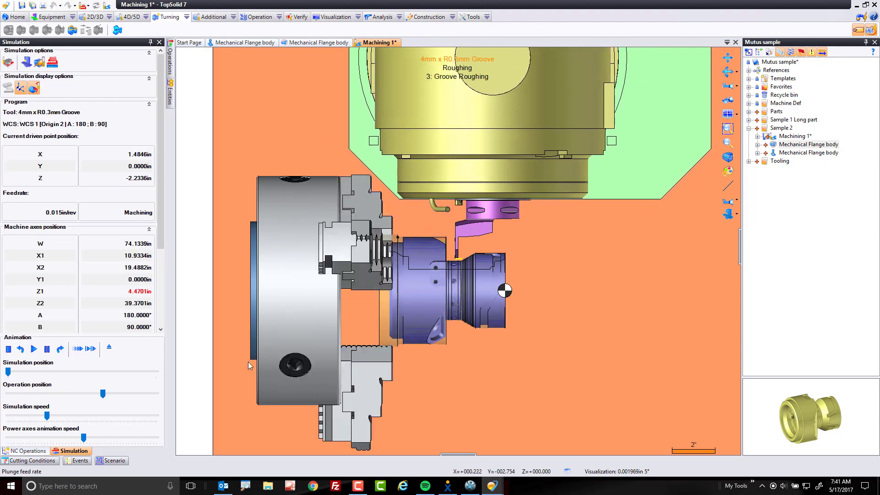
{"action": "left_click", "coordinate": [110, 348]}
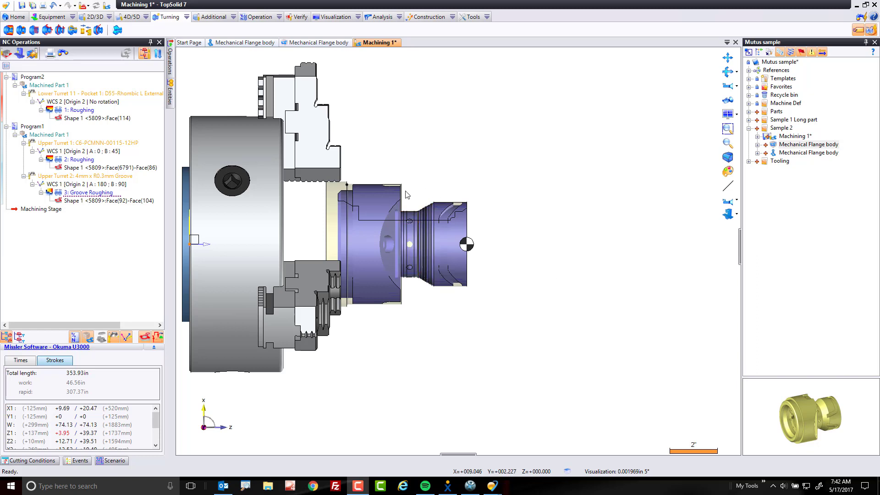
Step: Start a turning Finishing operation on the flange's shoulder face beside the neck, using profiling with a groove tool
{"action": "scroll", "coordinate": [406, 195], "scroll_direction": "up", "scroll_amount": 5}
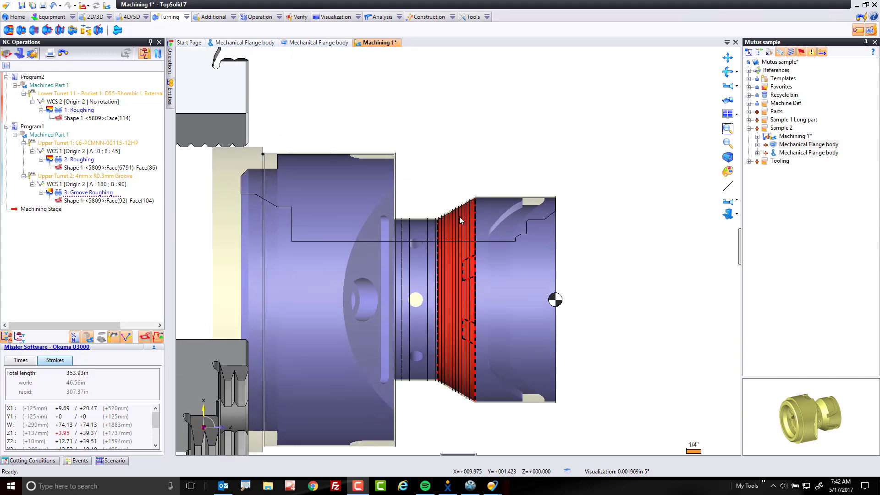
{"action": "middle_click_drag", "start_coordinate": [455, 224], "coordinate": [459, 219]}
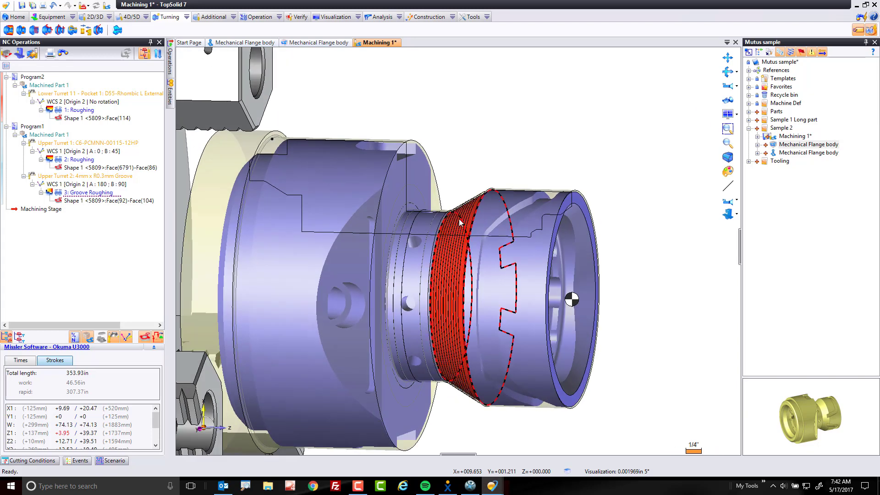
{"action": "right_click", "coordinate": [414, 180]}
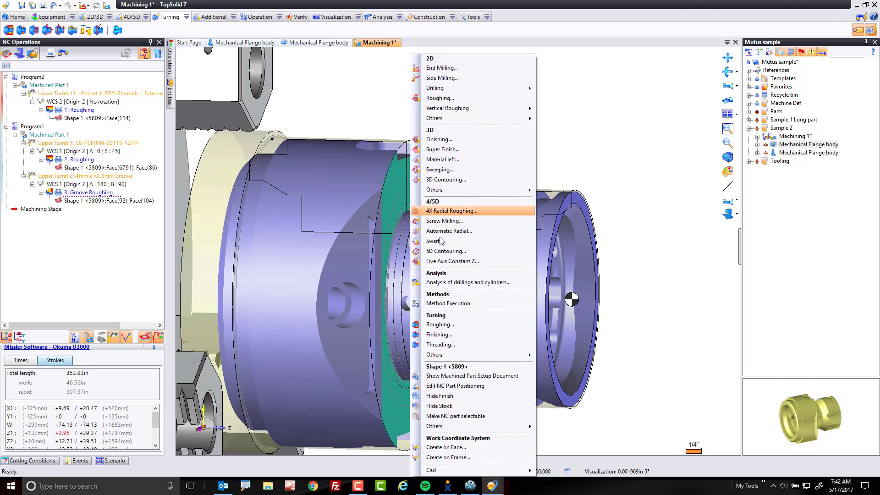
{"action": "left_click", "coordinate": [457, 334]}
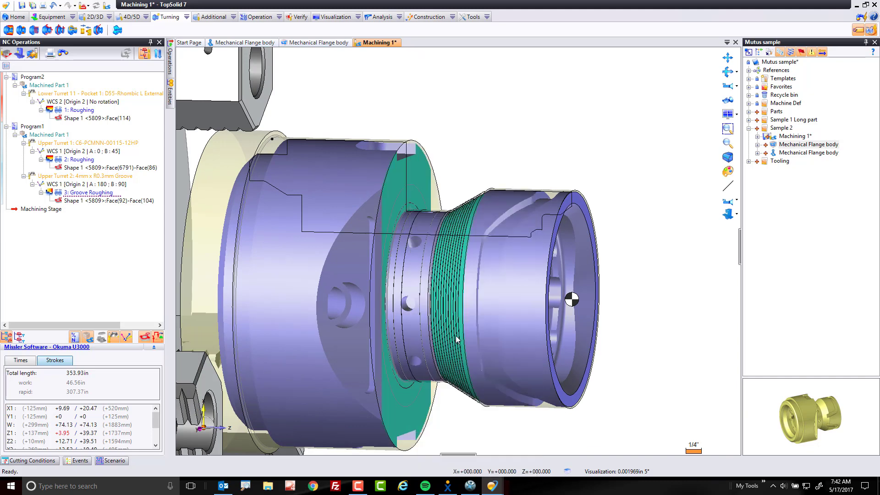
{"action": "scroll", "coordinate": [421, 186], "scroll_direction": "down", "scroll_amount": 2}
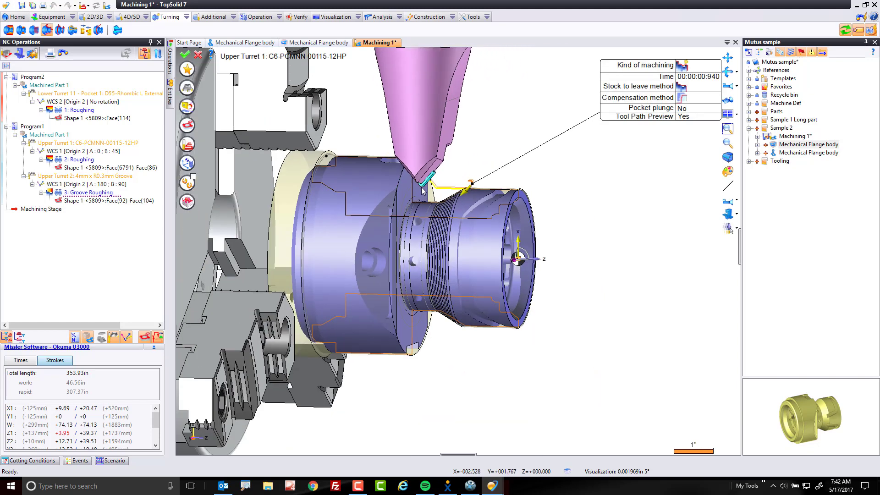
{"action": "left_click", "coordinate": [729, 202]}
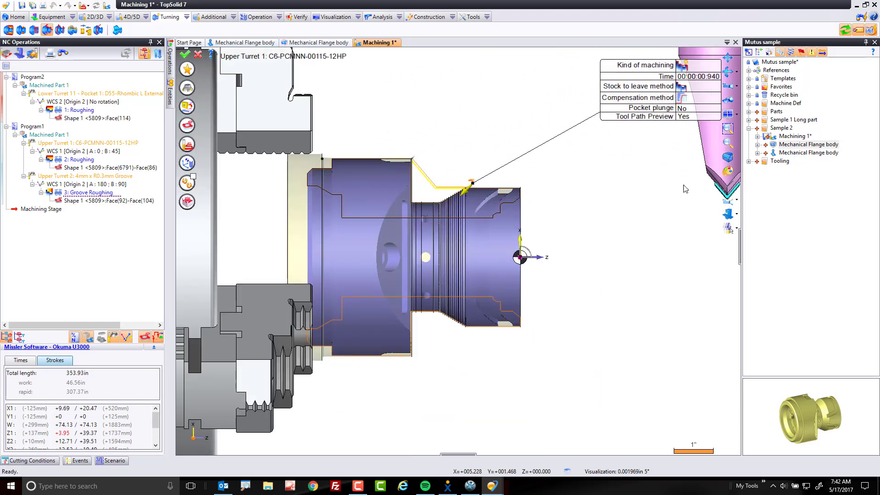
{"action": "left_click", "coordinate": [684, 66]}
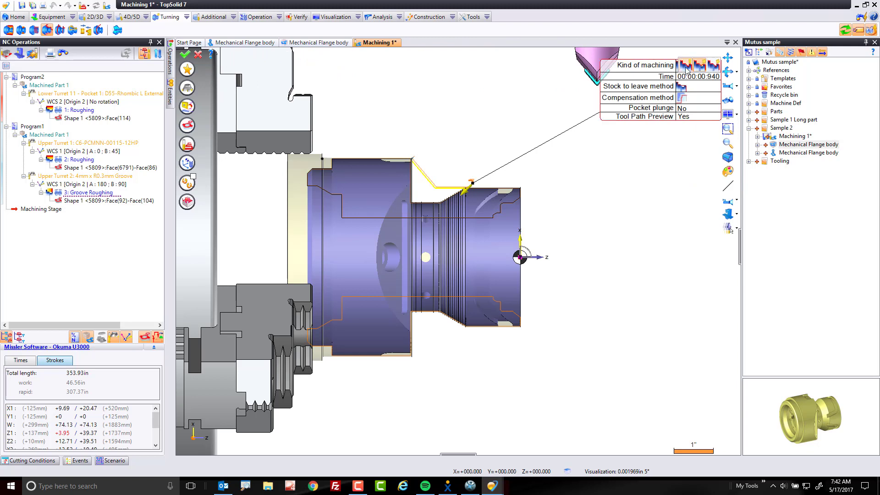
{"action": "left_click", "coordinate": [686, 67]}
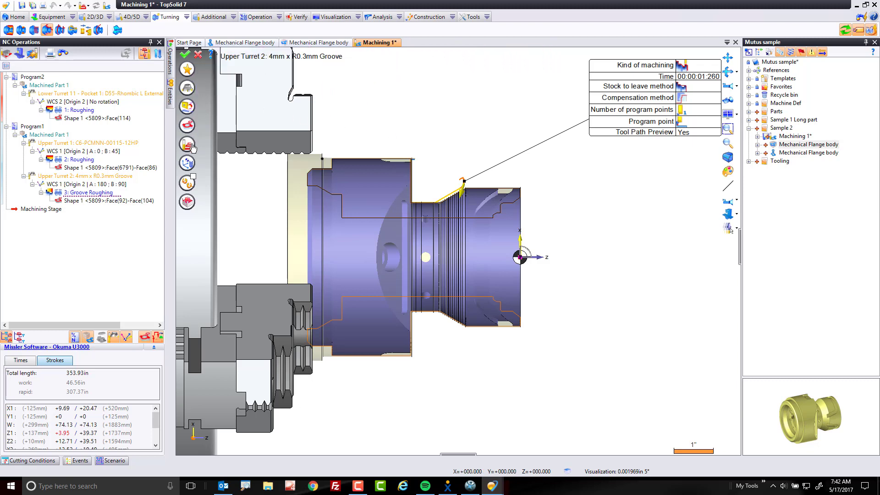
Step: Assign the first Lower Turret tool, L-Rectangular L External Groove L.1875 Rl.01 Rr.01, to the profiling finishing and check its position on the machine
{"action": "left_click", "coordinate": [188, 88]}
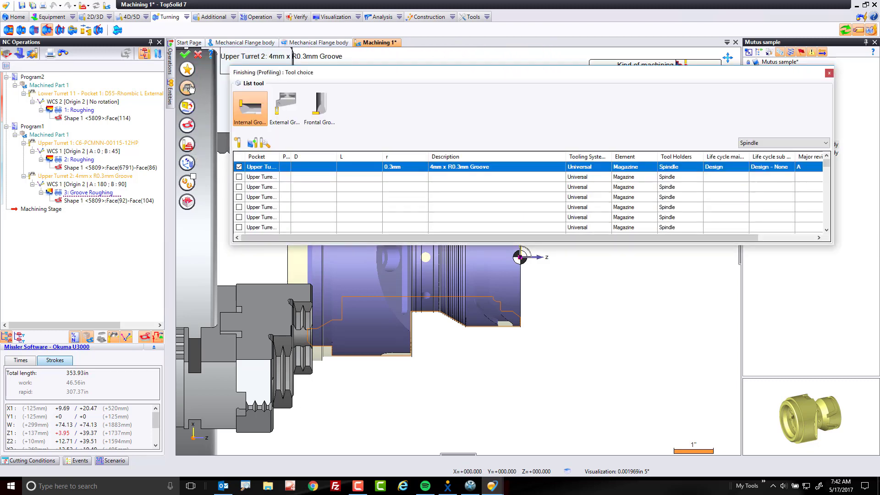
{"action": "left_click", "coordinate": [764, 144]}
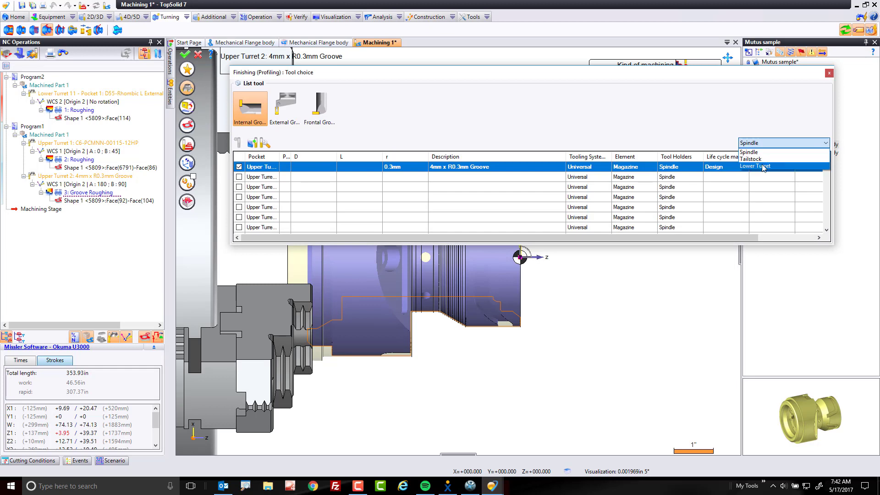
{"action": "left_click", "coordinate": [764, 169]}
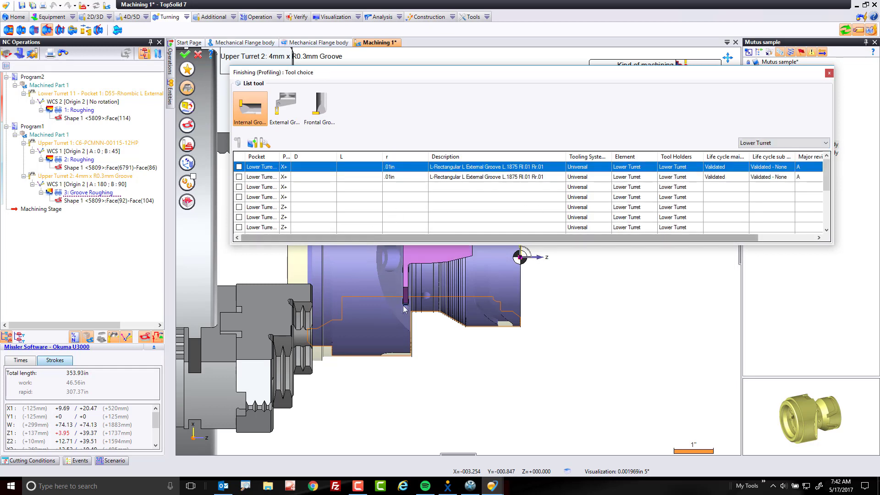
{"action": "left_click", "coordinate": [238, 167]}
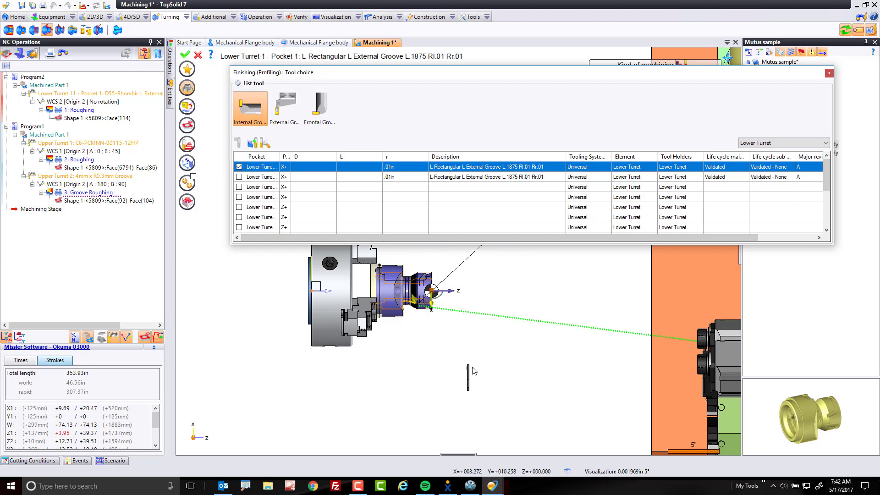
{"action": "scroll", "coordinate": [422, 338], "scroll_direction": "up", "scroll_amount": 5}
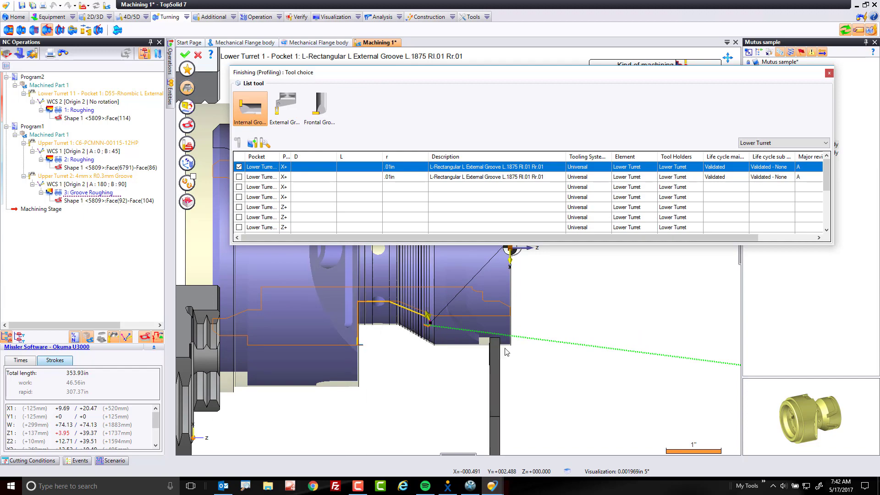
{"action": "scroll", "coordinate": [458, 298], "scroll_direction": "down", "scroll_amount": 10}
{"action": "middle_click_drag", "start_coordinate": [530, 310], "coordinate": [467, 356]}
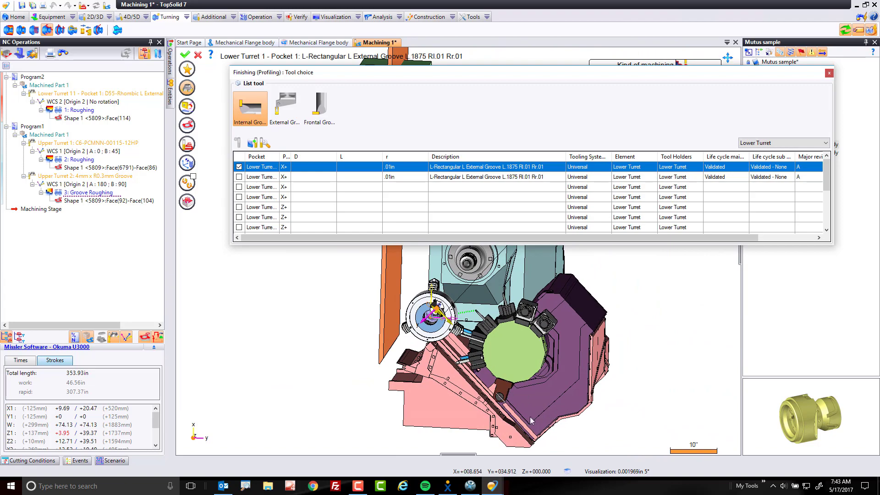
{"action": "middle_click_drag", "start_coordinate": [376, 350], "coordinate": [532, 329]}
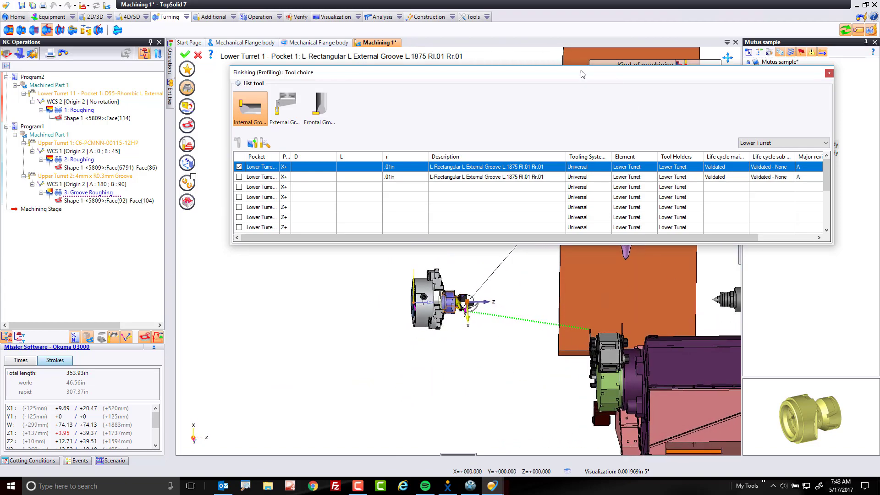
{"action": "left_click", "coordinate": [188, 86]}
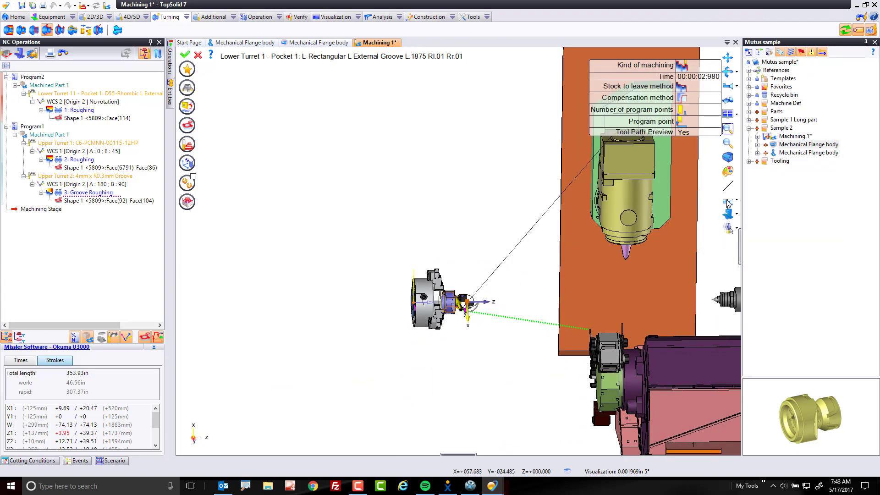
Step: Set the neck profiling finishing to the Optimized profiling method with 2 program points
{"action": "left_click", "coordinate": [727, 204]}
{"action": "scroll", "coordinate": [470, 307], "scroll_direction": "up", "scroll_amount": 8}
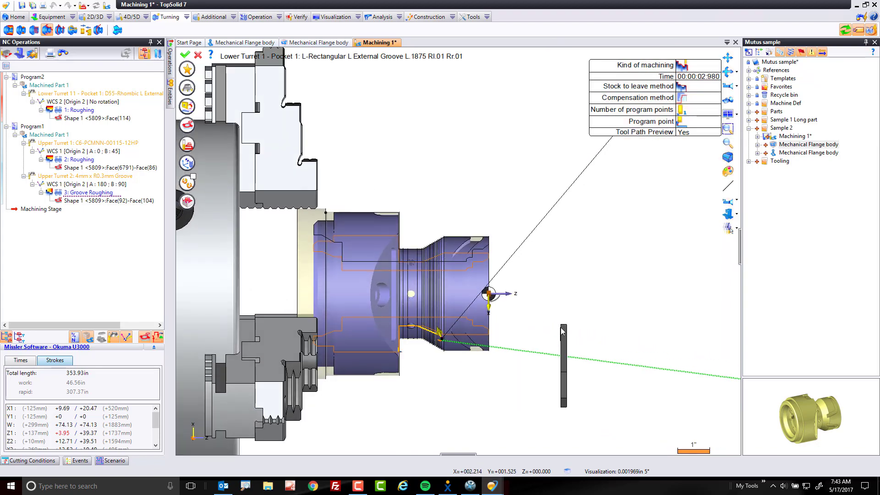
{"action": "middle_click_drag", "start_coordinate": [563, 331], "coordinate": [452, 377]}
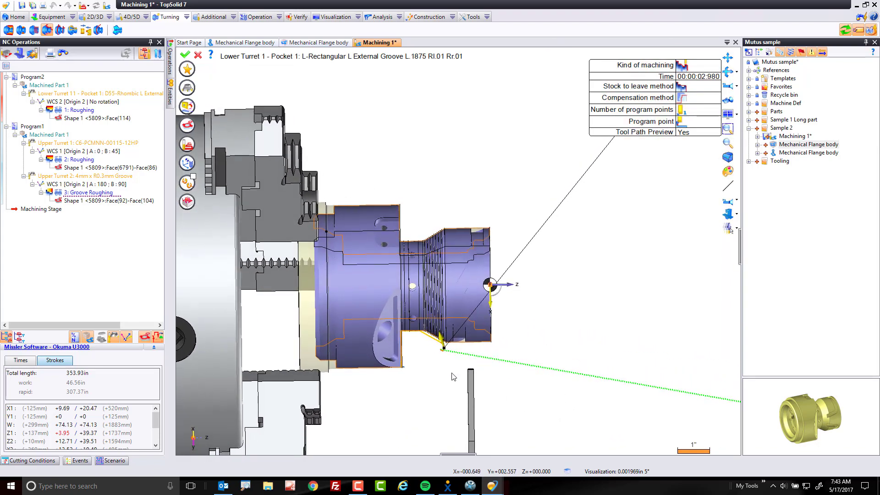
{"action": "scroll", "coordinate": [453, 376], "scroll_direction": "up", "scroll_amount": 5}
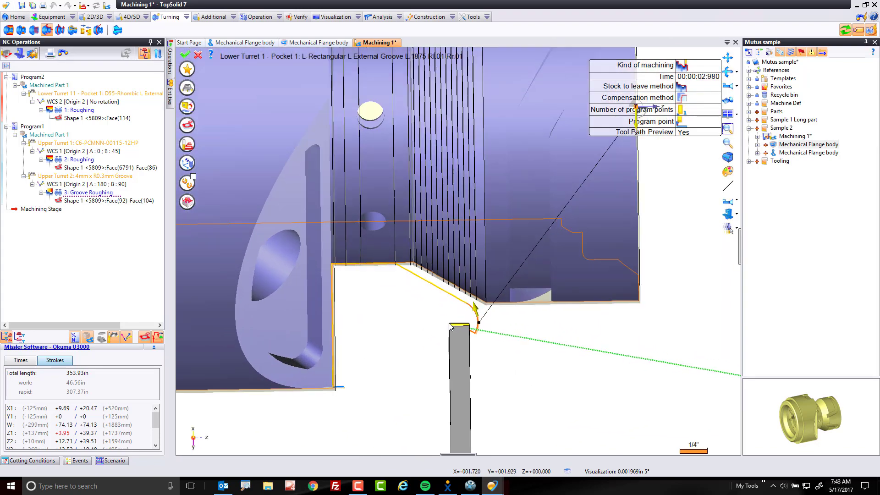
{"action": "scroll", "coordinate": [450, 326], "scroll_direction": "down", "scroll_amount": 2}
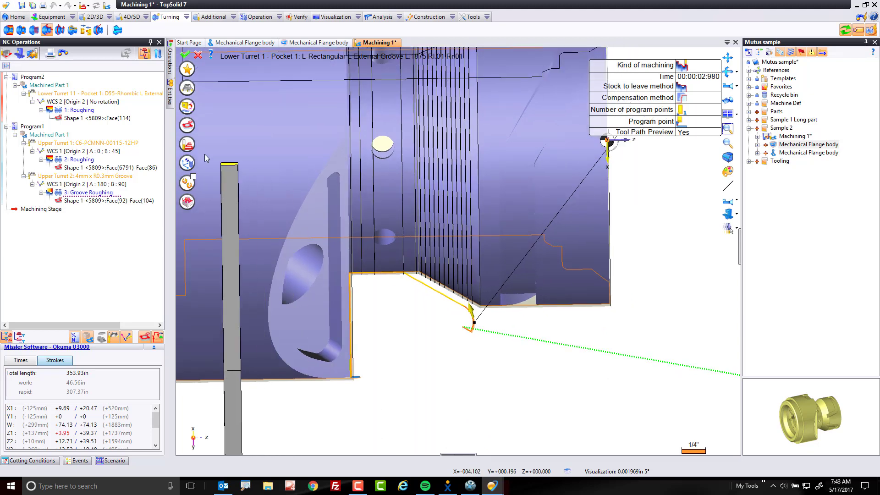
{"action": "left_click", "coordinate": [185, 145]}
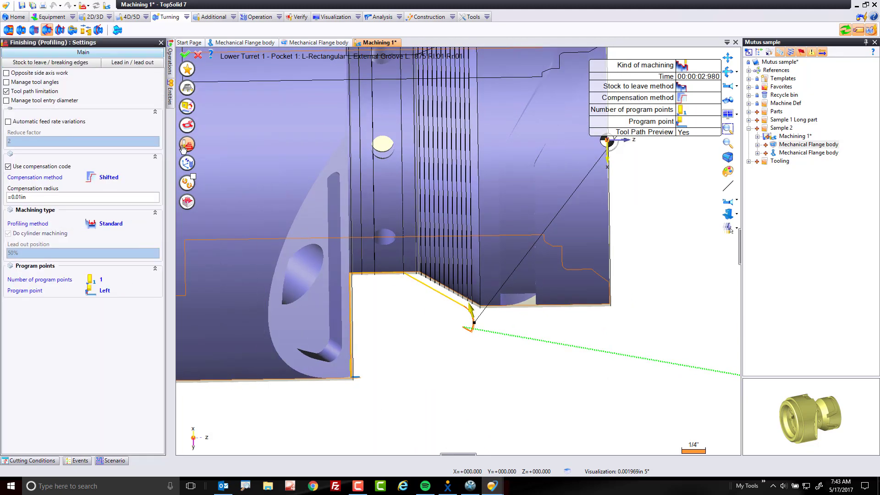
{"action": "left_click", "coordinate": [105, 226]}
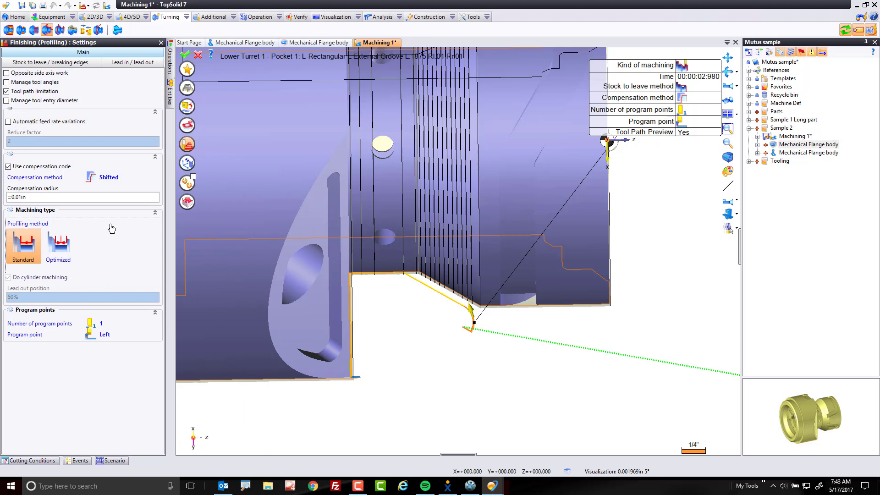
{"action": "left_click", "coordinate": [59, 249]}
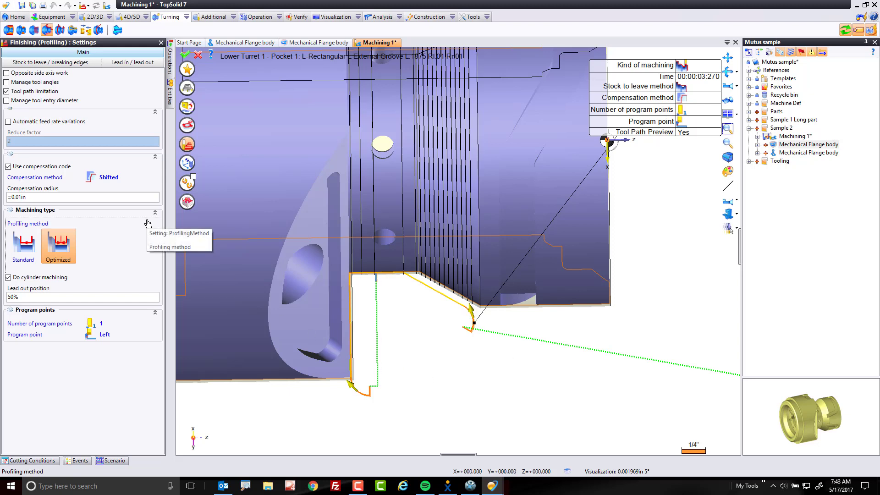
{"action": "left_click", "coordinate": [91, 324]}
{"action": "left_click", "coordinate": [60, 341]}
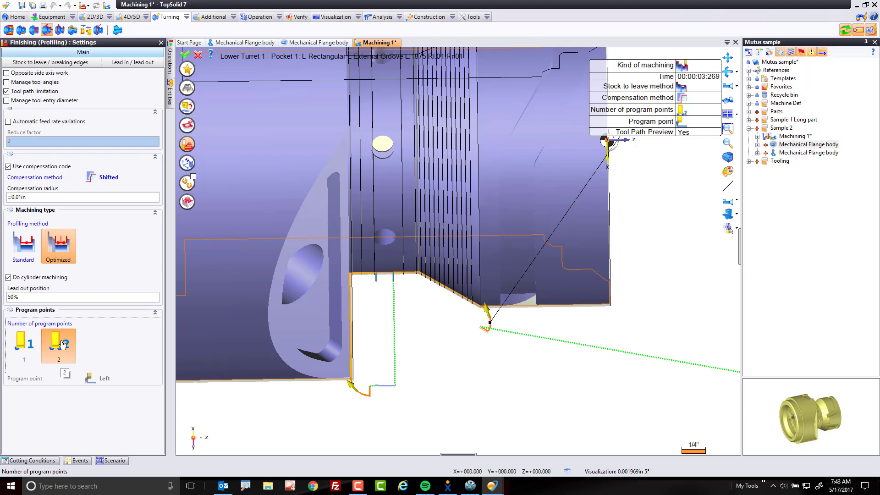
Step: Set the profiling to Vc speed output, 800 ft/min cutting speed, .005 in/rev feed and 4000 rpm ISO max spindle rate, and accept the operation
{"action": "left_click", "coordinate": [188, 108]}
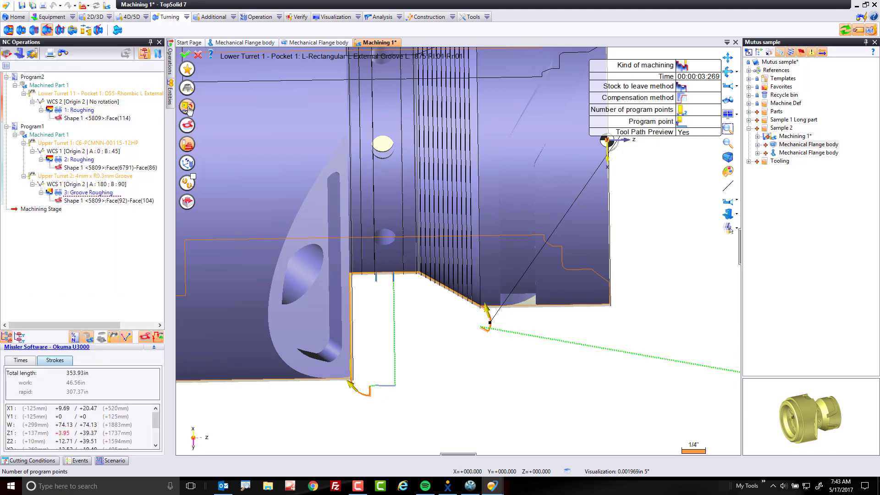
{"action": "left_click", "coordinate": [9, 194]}
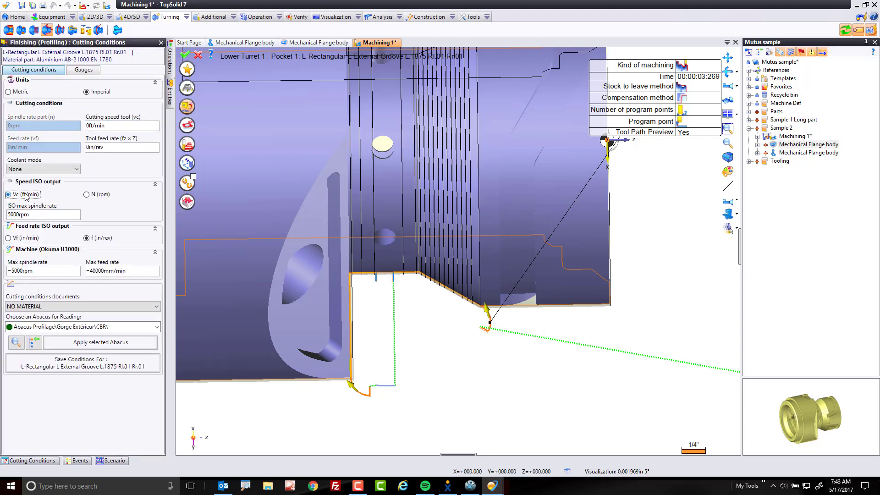
{"action": "left_click", "coordinate": [112, 127]}
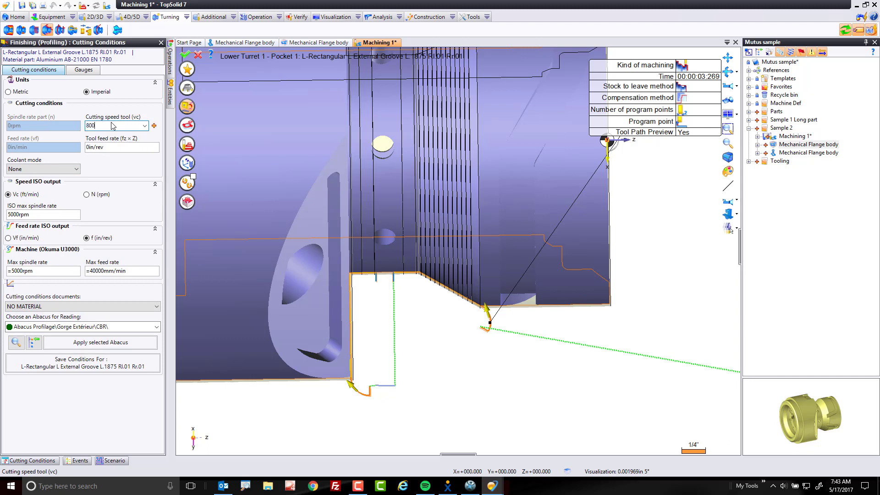
{"action": "key", "text": "Tab"}
{"action": "type", "text": ".005"}
{"action": "key", "text": "Tab"}
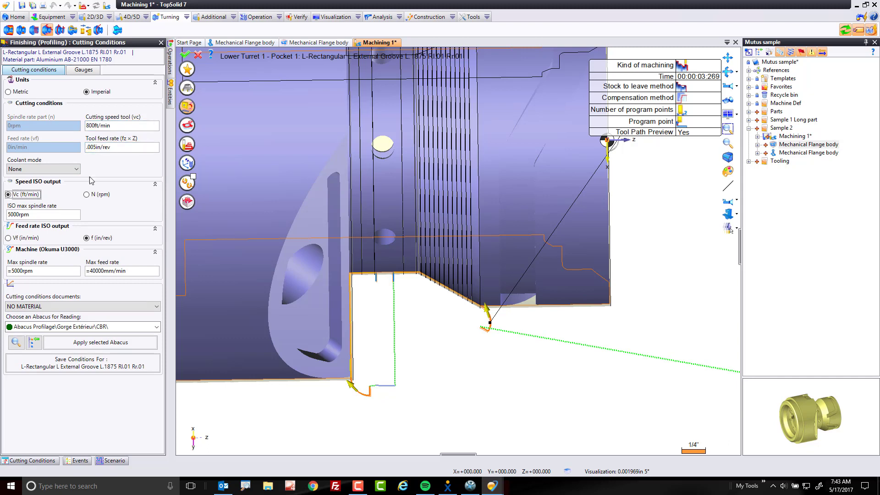
{"action": "left_click", "coordinate": [55, 214]}
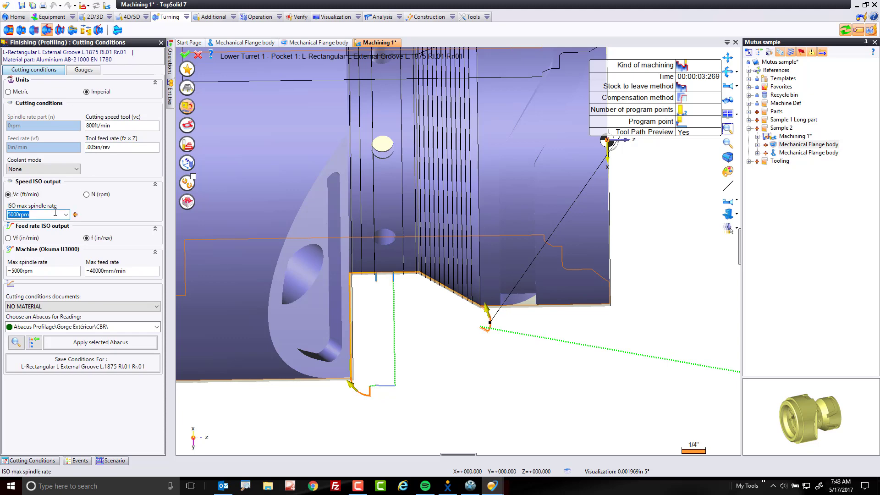
{"action": "type", "text": "4000"}
{"action": "key", "text": "Tab"}
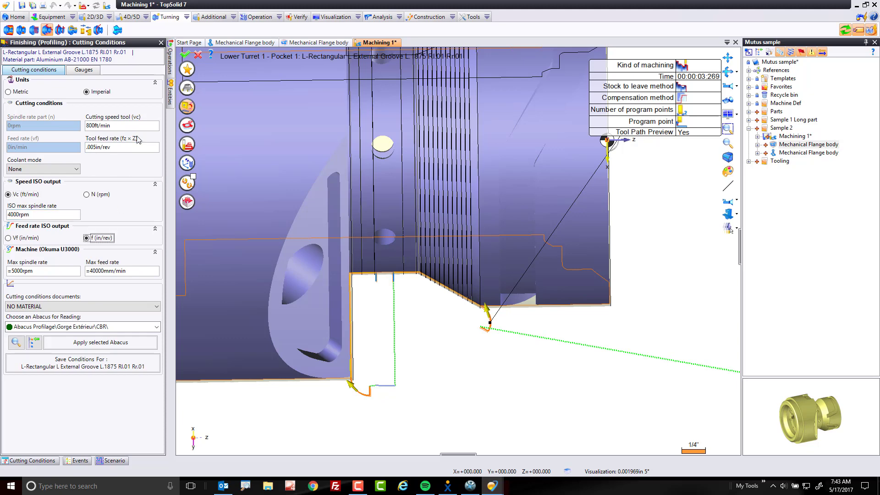
{"action": "left_click", "coordinate": [185, 55]}
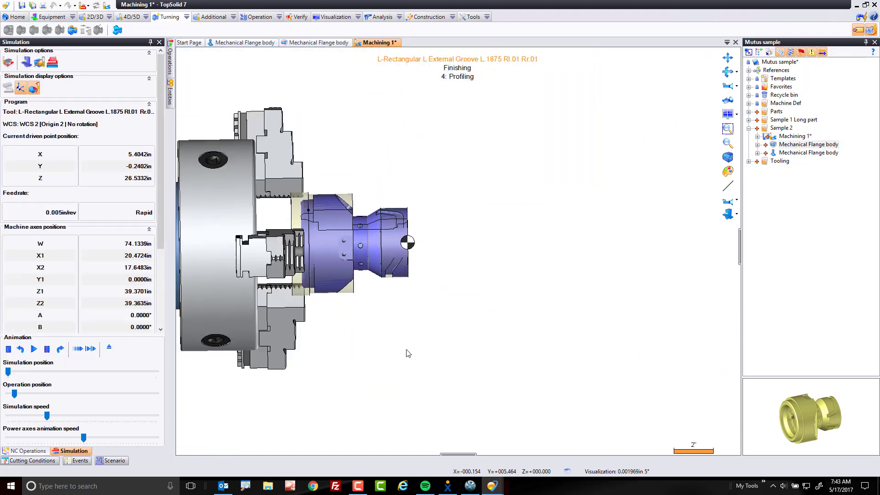
Step: Watch the profiling simulation from the turret approach to the groove tool's cuts at the neck, and close the simulation
{"action": "scroll", "coordinate": [398, 339], "scroll_direction": "down", "scroll_amount": 3}
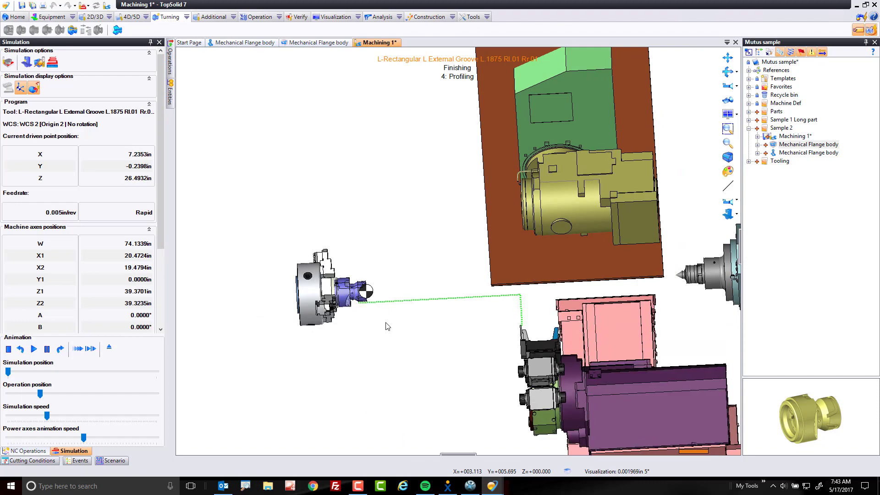
{"action": "scroll", "coordinate": [377, 314], "scroll_direction": "up", "scroll_amount": 3}
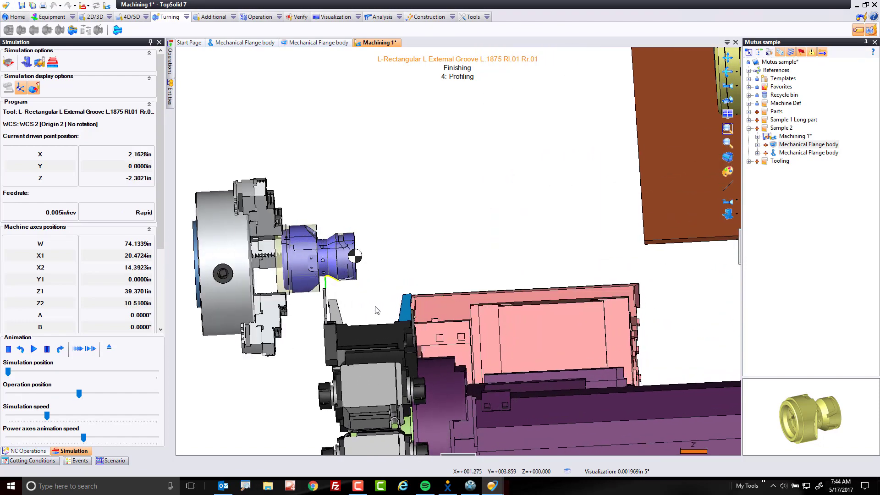
{"action": "scroll", "coordinate": [377, 310], "scroll_direction": "up", "scroll_amount": 3}
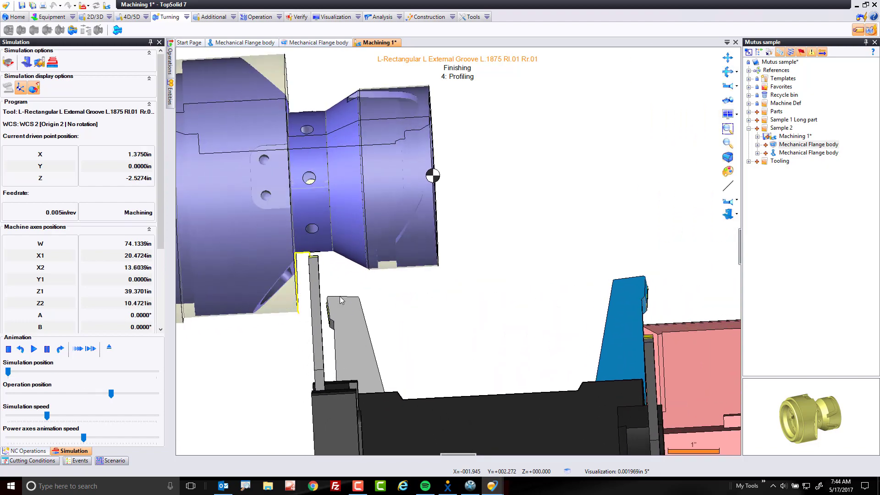
{"action": "left_click", "coordinate": [109, 349]}
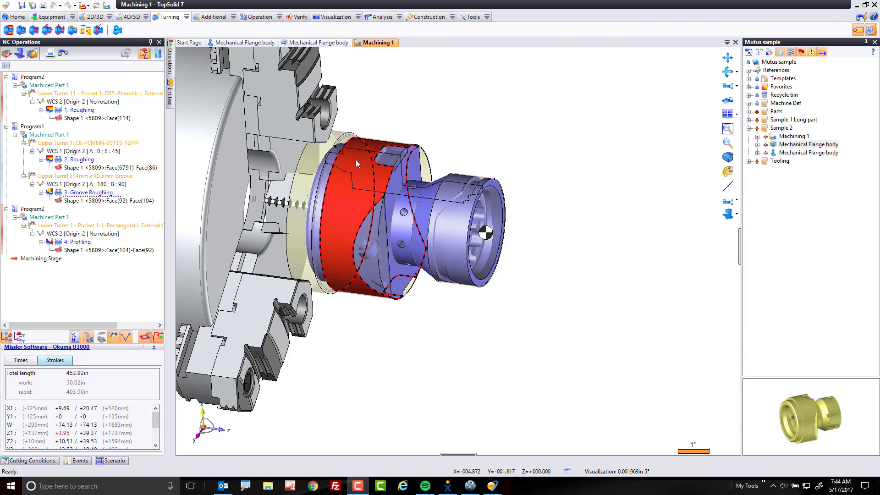
Step: Start a turning Finishing operation on the flange's front ring face and the outer diameter face of its small end
{"action": "scroll", "coordinate": [477, 213], "scroll_direction": "up", "scroll_amount": 5}
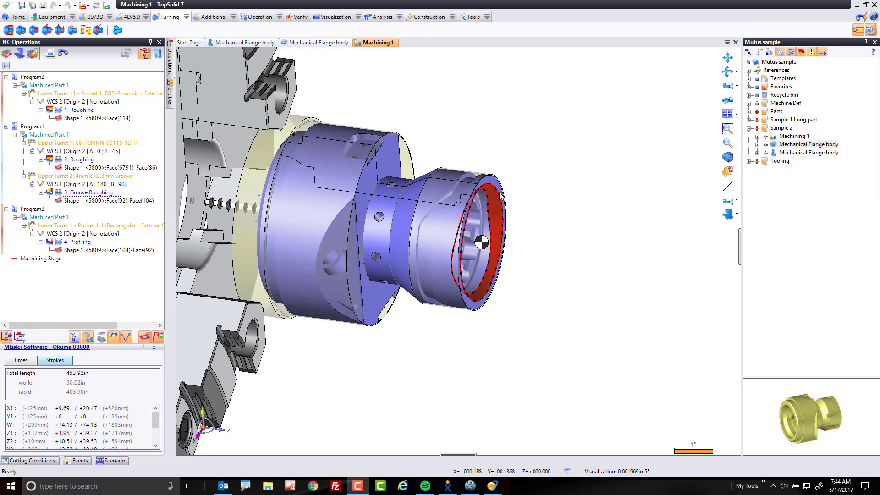
{"action": "left_click", "coordinate": [485, 169]}
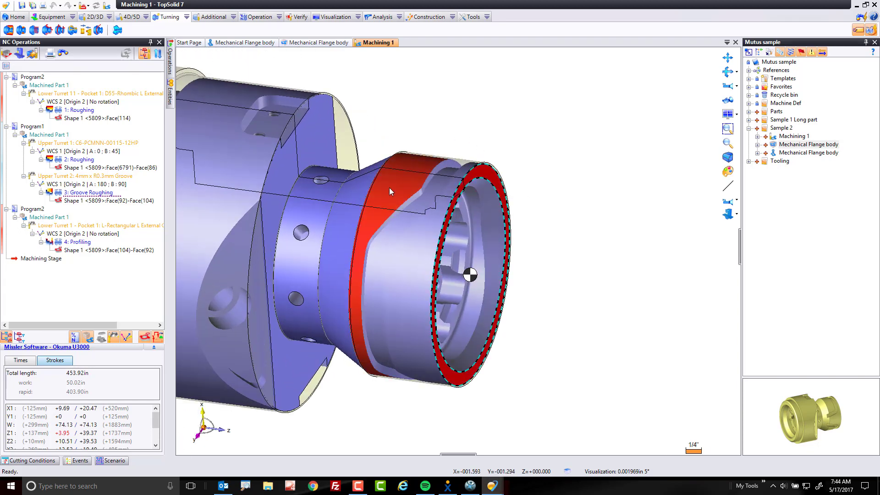
{"action": "left_click", "coordinate": [390, 189]}
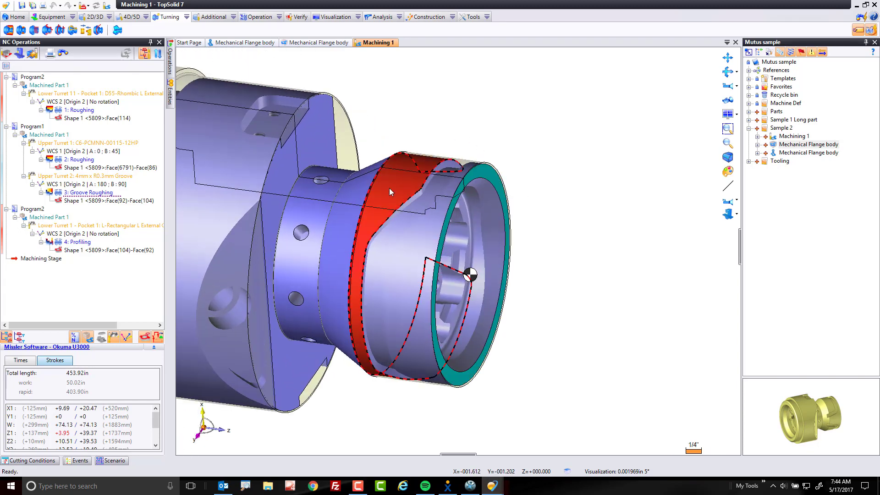
{"action": "right_click", "coordinate": [470, 120]}
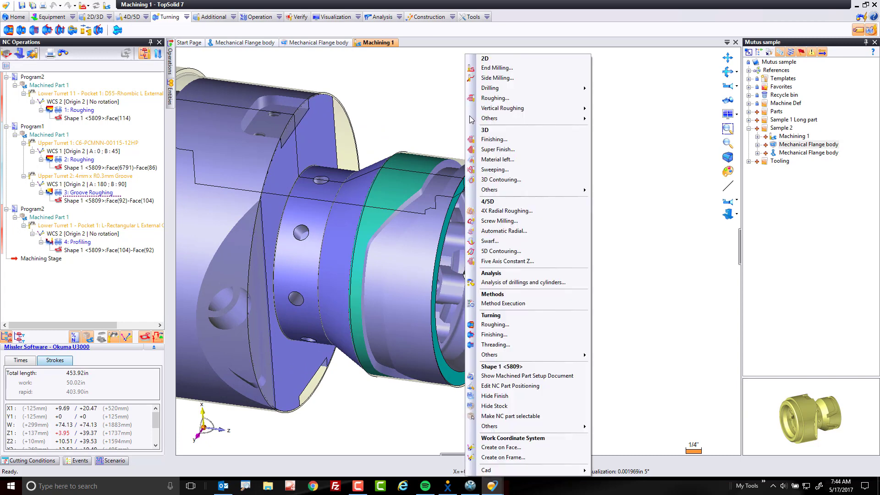
{"action": "left_click", "coordinate": [518, 335]}
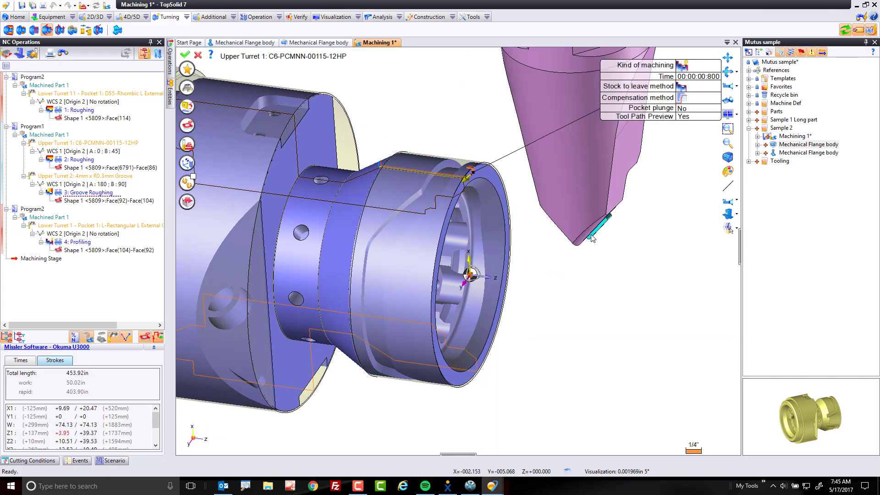
Step: Orient the contouring tool with the spindle solution A 0°, B 45° and check its position from the side
{"action": "left_click", "coordinate": [188, 169]}
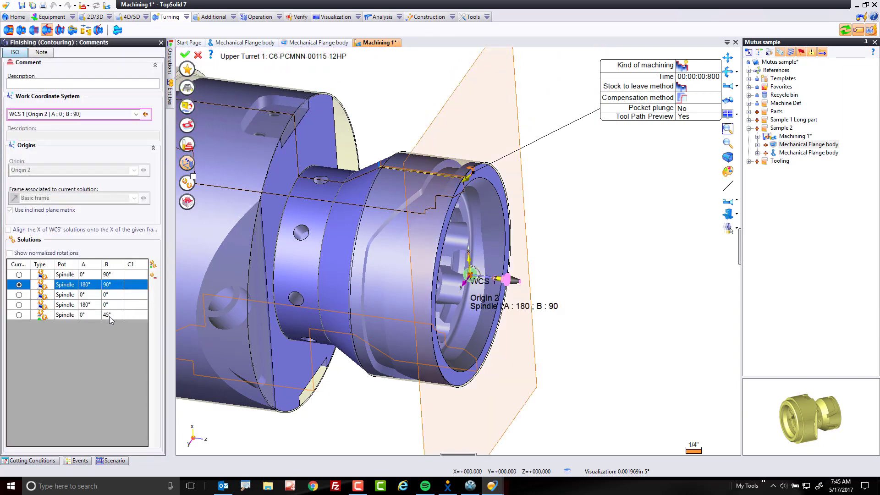
{"action": "left_click", "coordinate": [19, 315]}
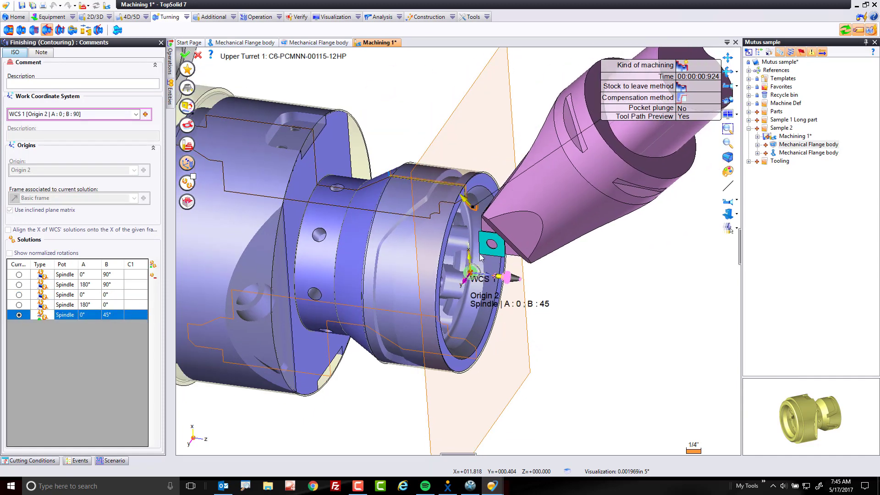
{"action": "left_click", "coordinate": [728, 202]}
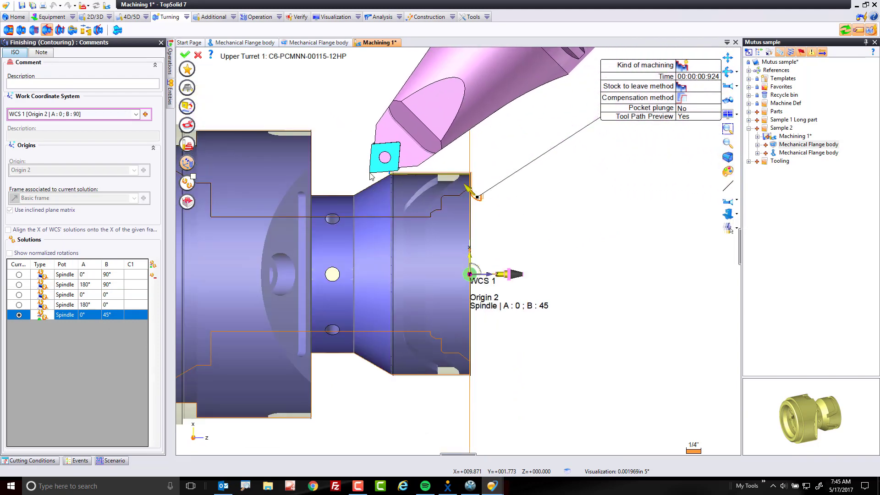
Step: Add the flange's large outer diameter face to the contouring finishing's geometry and accept the operation
{"action": "left_click", "coordinate": [187, 124]}
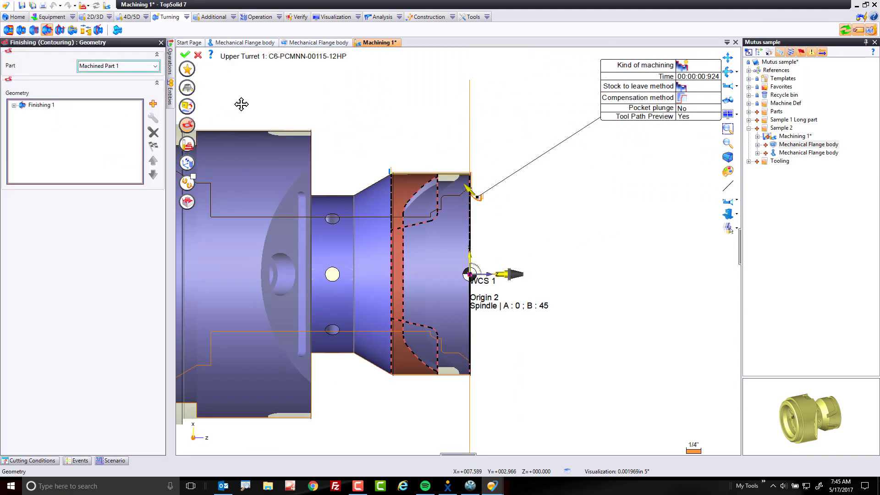
{"action": "middle_click_drag", "start_coordinate": [241, 104], "coordinate": [314, 112]}
{"action": "left_click", "coordinate": [304, 142]}
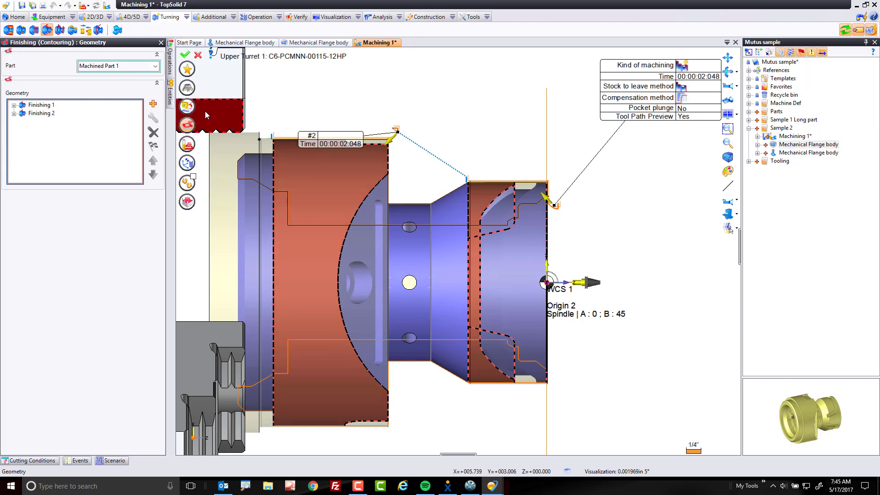
{"action": "left_click", "coordinate": [187, 127]}
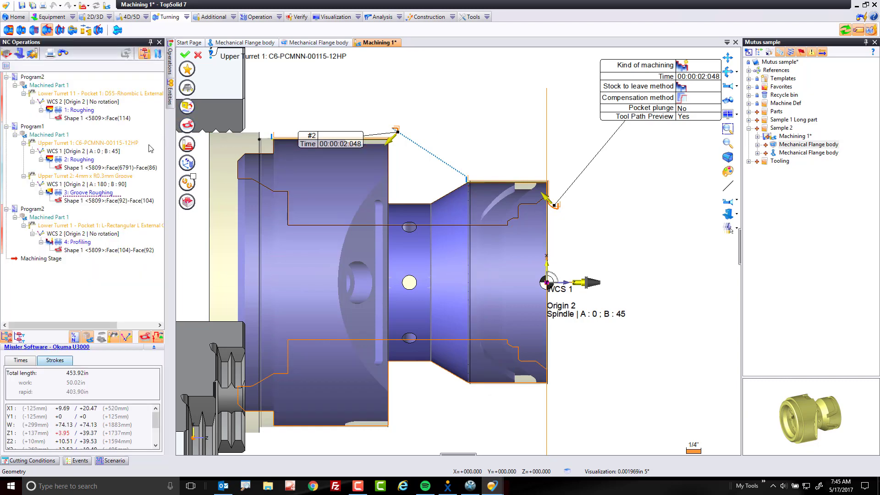
{"action": "left_click_drag", "start_coordinate": [159, 139], "coordinate": [186, 109]}
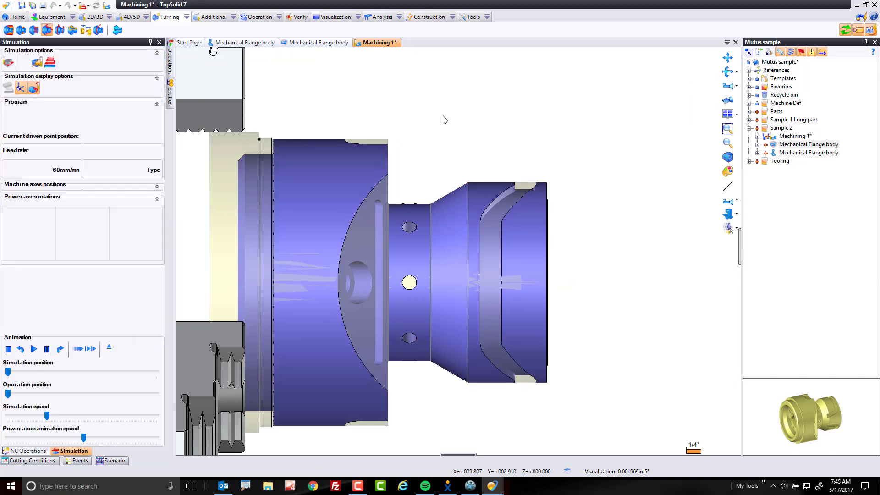
Step: Watch the contouring simulation from the tool's approach through the finishing cuts along the flange, and close the simulation
{"action": "scroll", "coordinate": [389, 202], "scroll_direction": "down", "scroll_amount": 7}
{"action": "scroll", "coordinate": [378, 222], "scroll_direction": "down", "scroll_amount": 3}
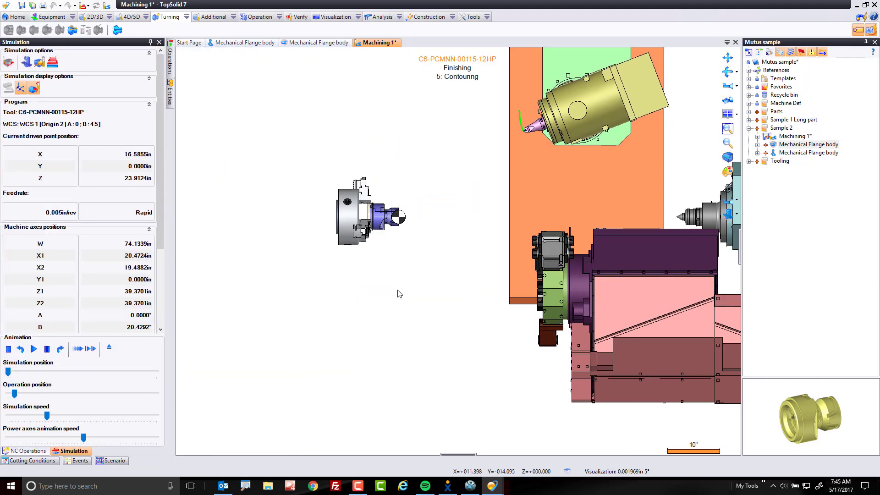
{"action": "scroll", "coordinate": [398, 294], "scroll_direction": "up", "scroll_amount": 10}
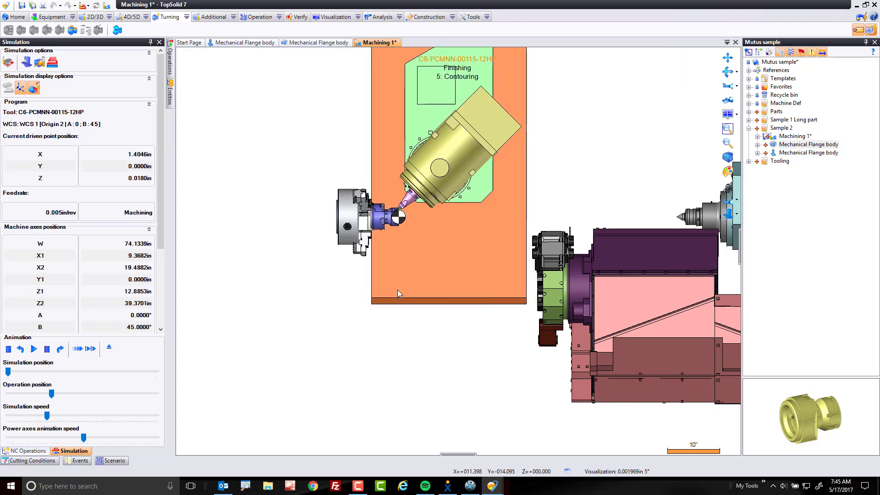
{"action": "scroll", "coordinate": [398, 294], "scroll_direction": "up", "scroll_amount": 3}
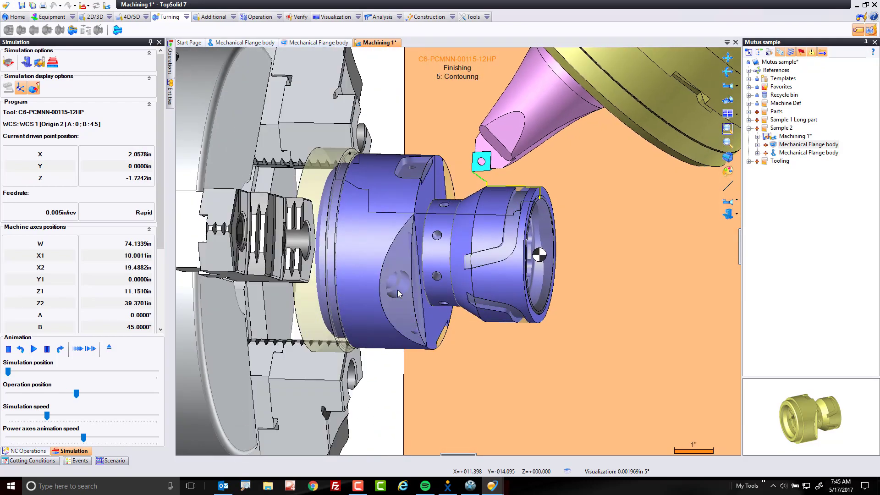
{"action": "scroll", "coordinate": [397, 293], "scroll_direction": "down", "scroll_amount": 5}
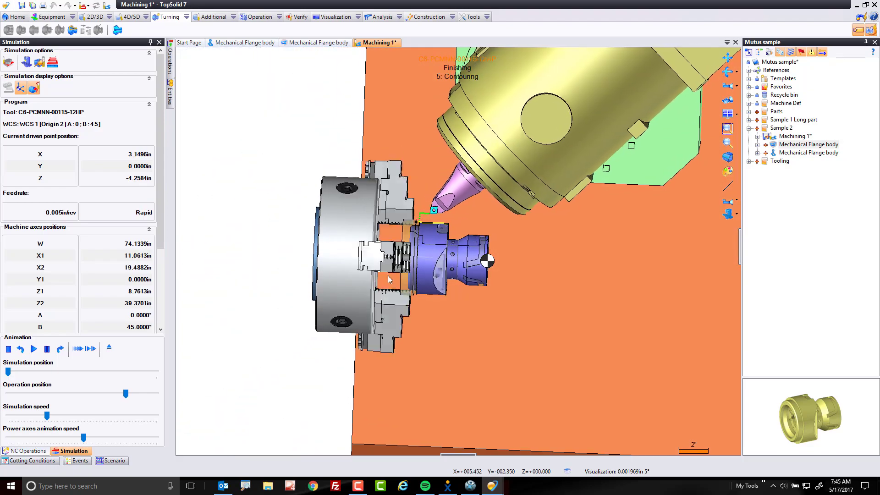
{"action": "left_click", "coordinate": [109, 348]}
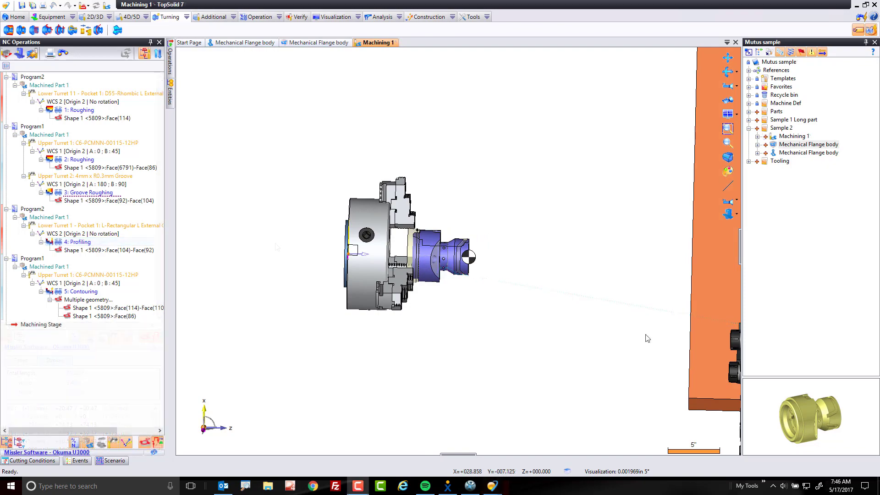
Step: Switch to the Machining Final Stage, keep the Scenario timeline open and enlarge it to display both the spindle and lower turret rows
{"action": "scroll", "coordinate": [440, 302], "scroll_direction": "down", "scroll_amount": 5}
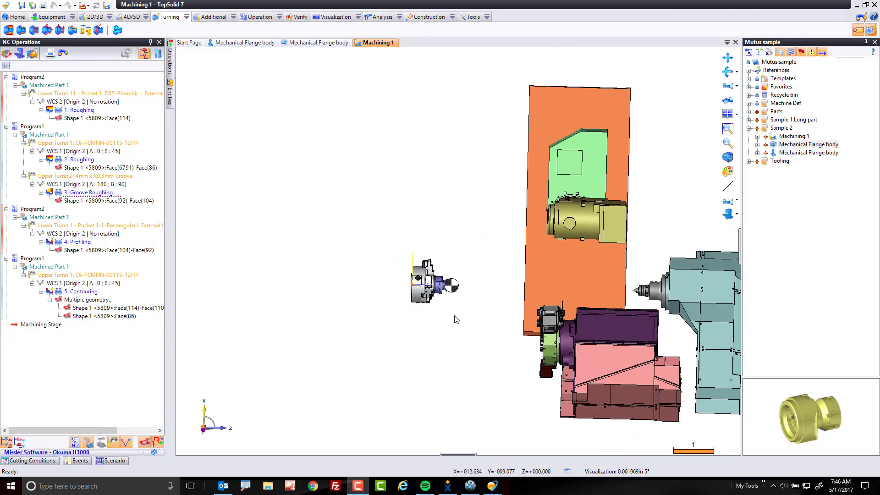
{"action": "scroll", "coordinate": [453, 326], "scroll_direction": "up", "scroll_amount": 4}
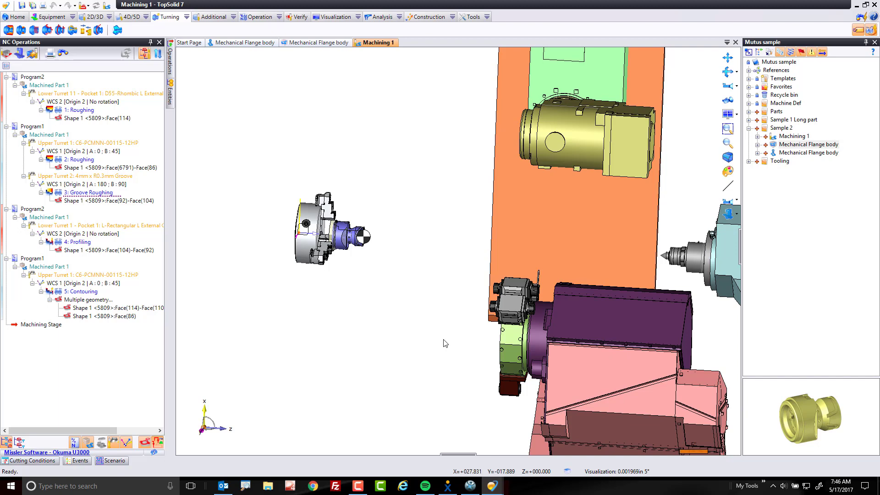
{"action": "left_click", "coordinate": [85, 6]}
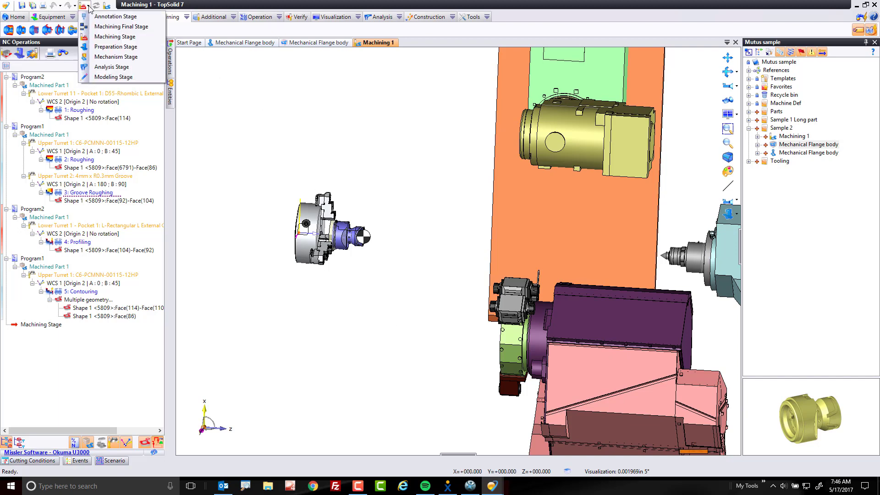
{"action": "left_click", "coordinate": [101, 28]}
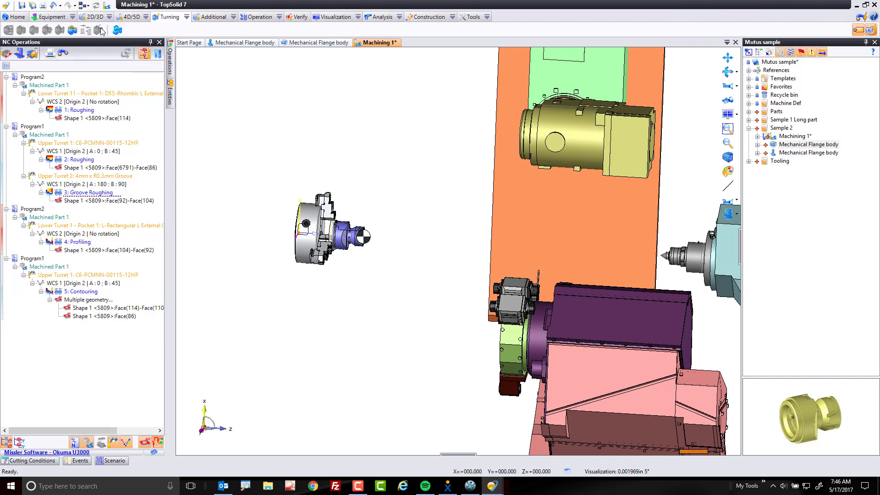
{"action": "left_click", "coordinate": [113, 460]}
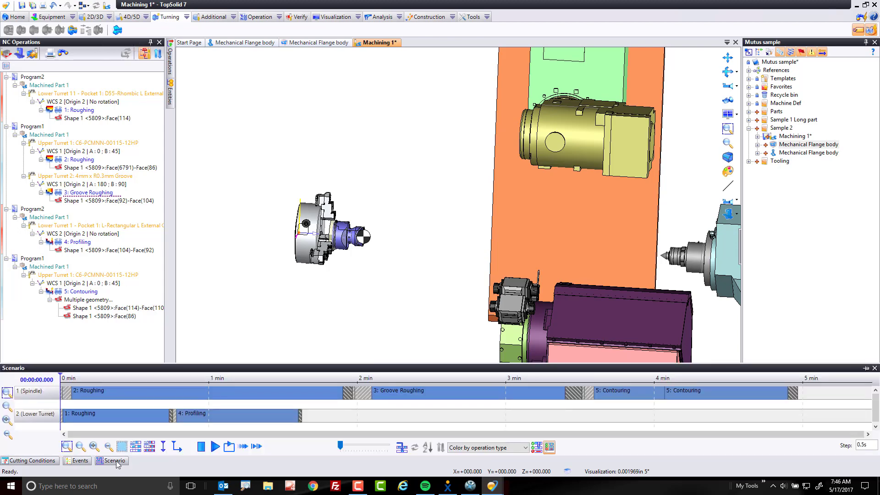
{"action": "left_click", "coordinate": [865, 368]}
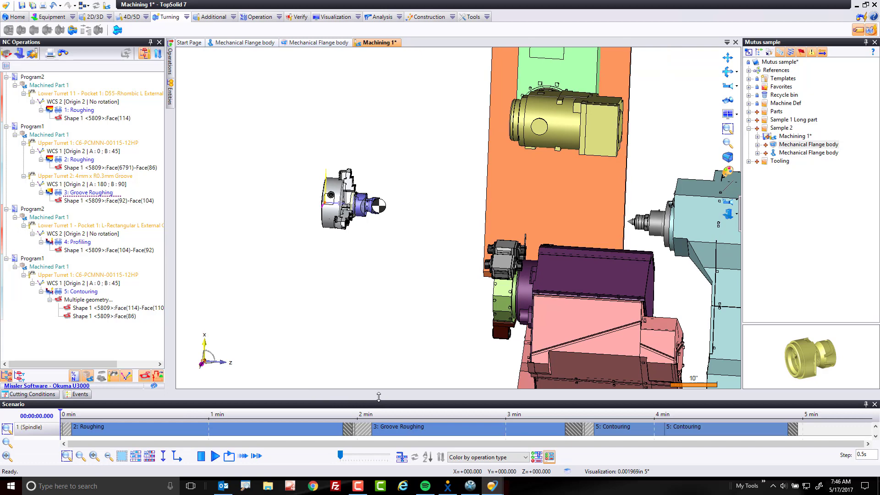
{"action": "left_click_drag", "start_coordinate": [379, 397], "coordinate": [396, 344]}
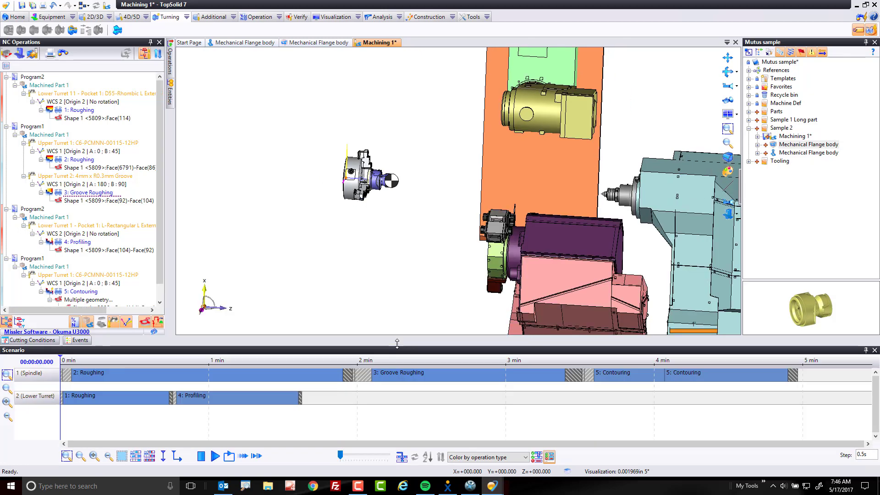
{"action": "left_click", "coordinate": [6, 6]}
{"action": "mouse_move", "coordinate": [69, 37]}
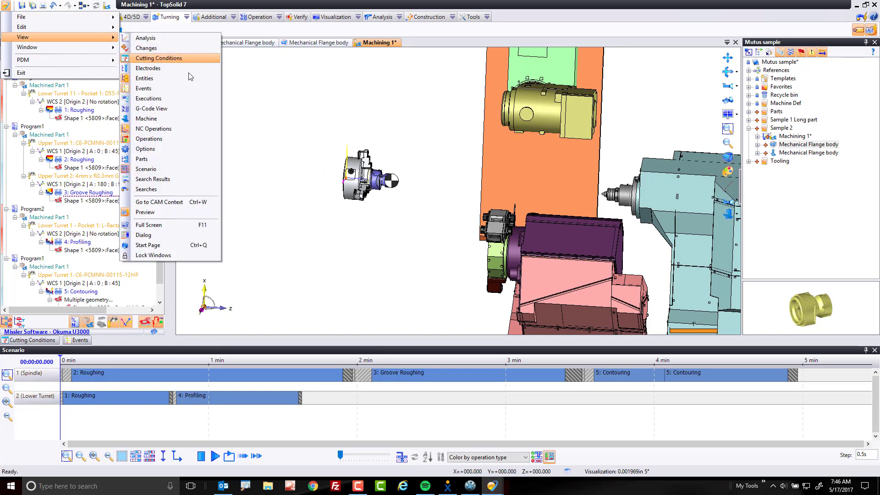
{"action": "left_click", "coordinate": [292, 229]}
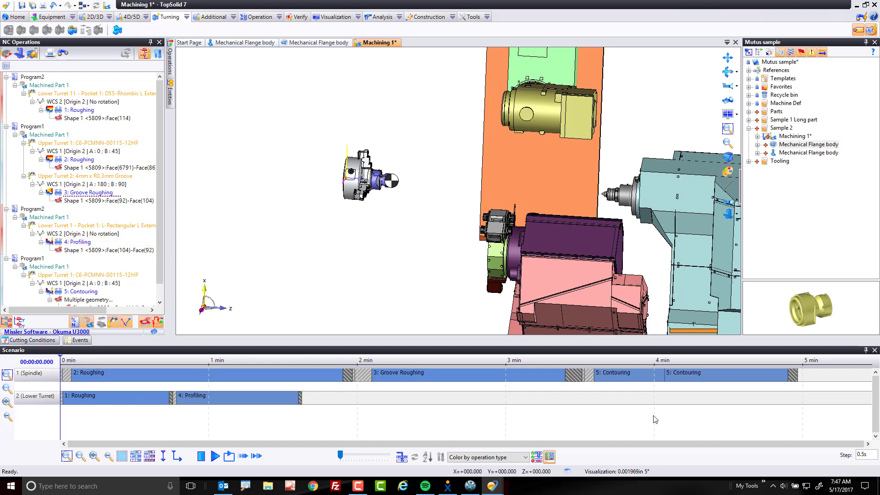
Step: Apply the automatic layout to the scenario's operations and play the full machine simulation at a higher speed
{"action": "right_click", "coordinate": [371, 418]}
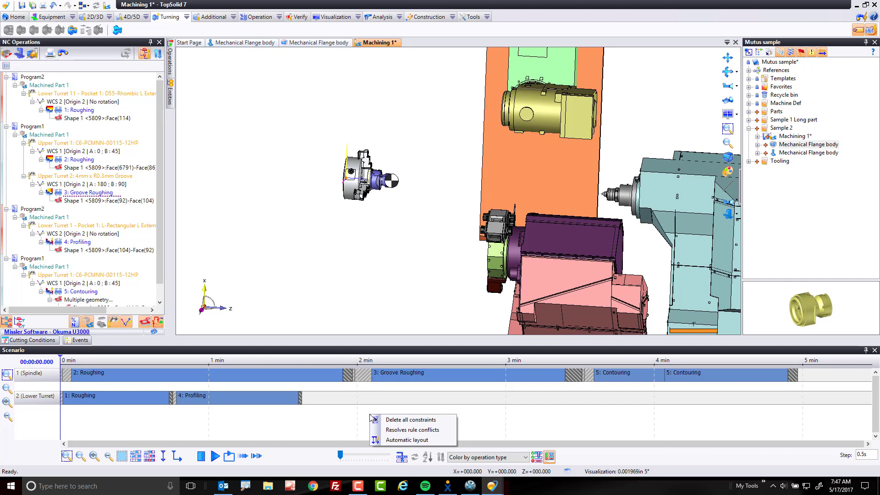
{"action": "left_click", "coordinate": [386, 440]}
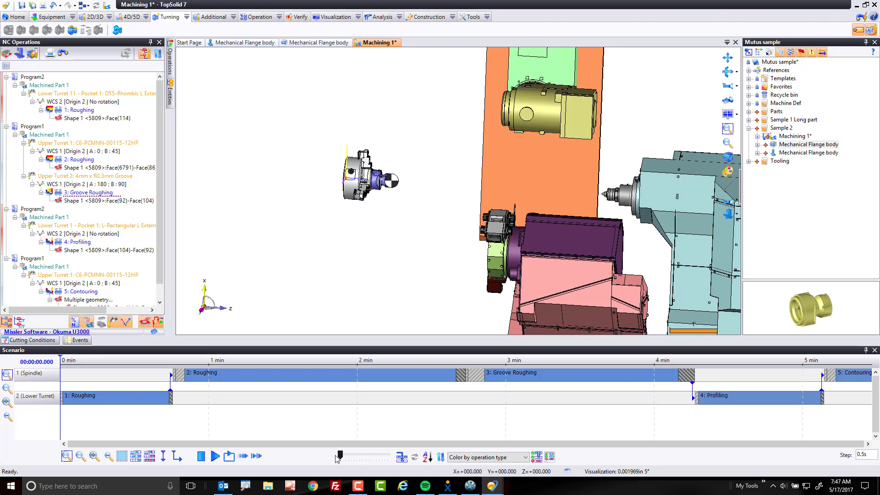
{"action": "left_click", "coordinate": [214, 456]}
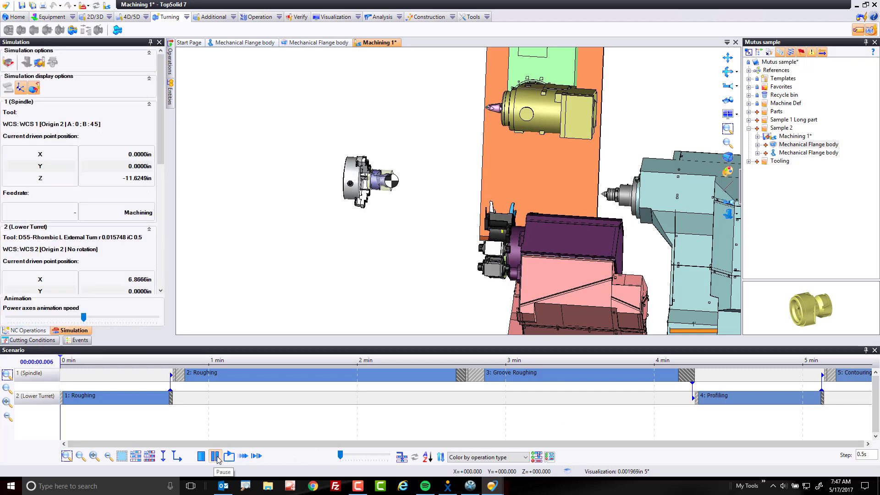
{"action": "left_click_drag", "start_coordinate": [341, 456], "coordinate": [363, 455]}
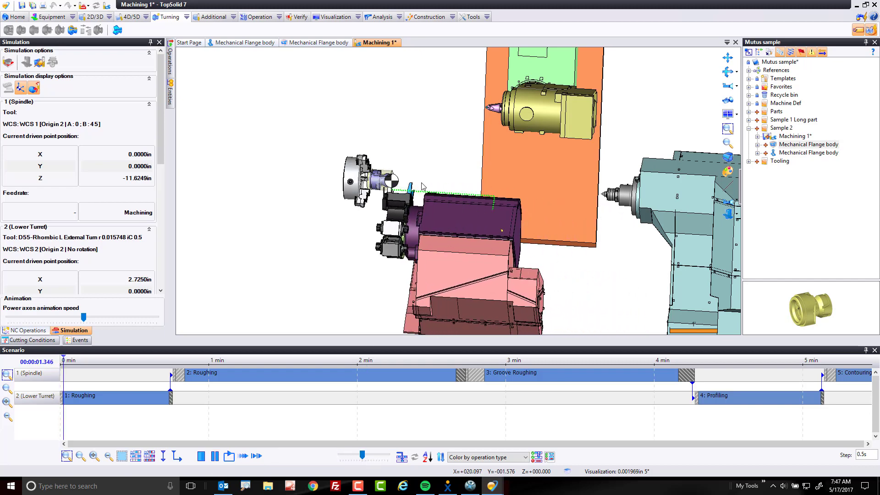
{"action": "scroll", "coordinate": [427, 176], "scroll_direction": "up", "scroll_amount": 5}
{"action": "middle_click_drag", "start_coordinate": [426, 173], "coordinate": [423, 200]}
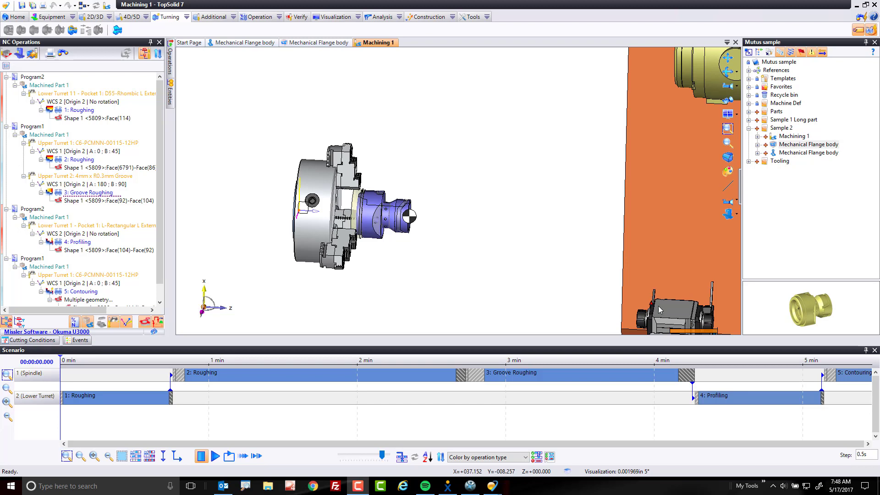
Step: Collapse the scenario timeline and return the document to the Machining Stage
{"action": "left_click", "coordinate": [865, 350]}
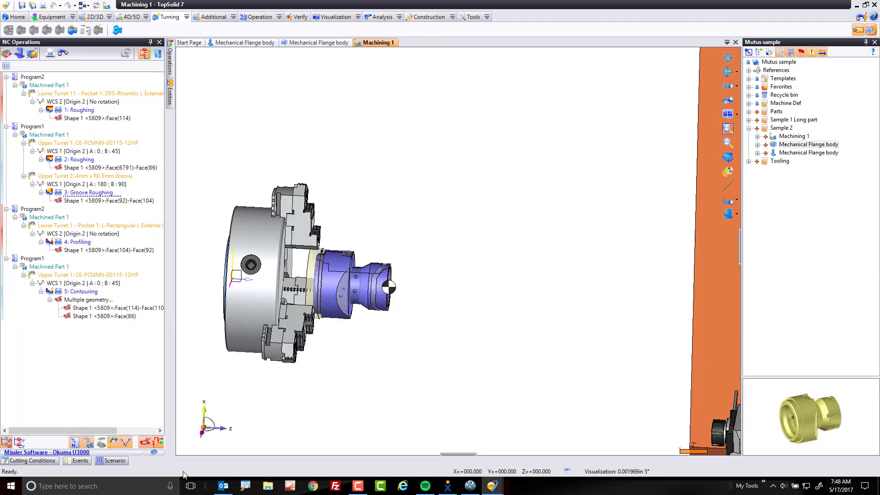
{"action": "left_click", "coordinate": [102, 462]}
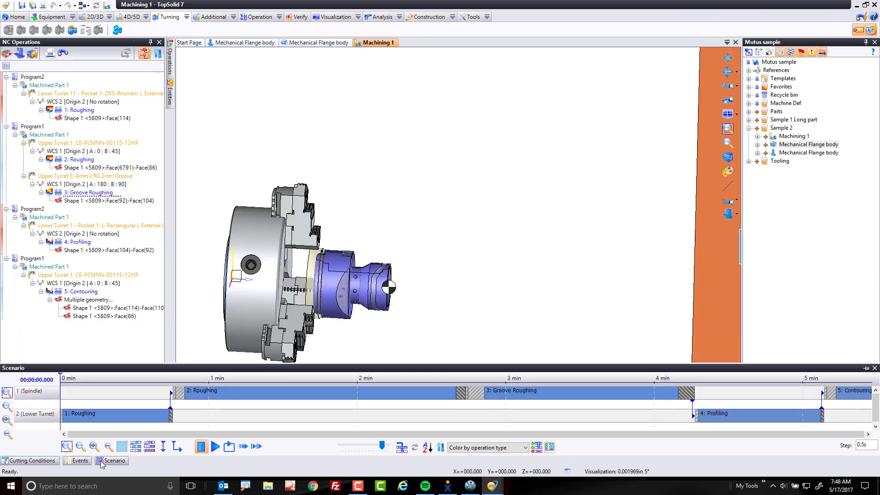
{"action": "left_click", "coordinate": [86, 6]}
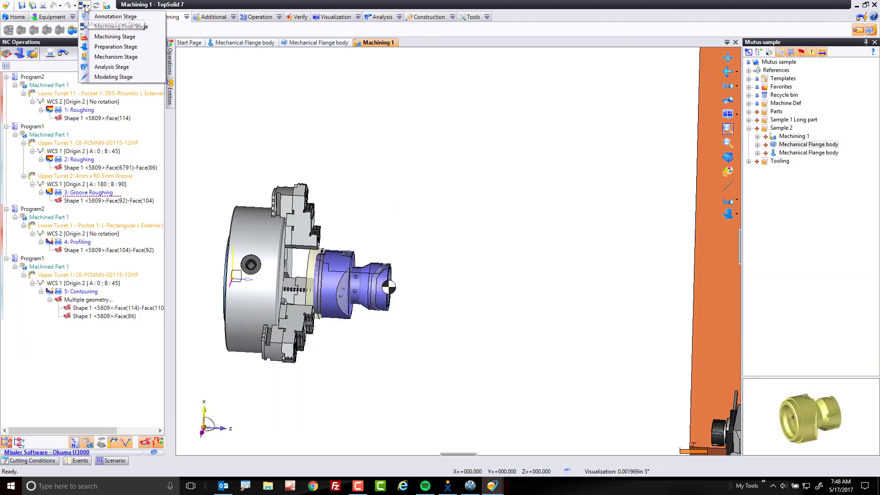
{"action": "left_click", "coordinate": [111, 37]}
Step: Start an End Milling operation on the floor of the small open pocket in the flange's large outer diameter
{"action": "scroll", "coordinate": [383, 251], "scroll_direction": "up", "scroll_amount": 5}
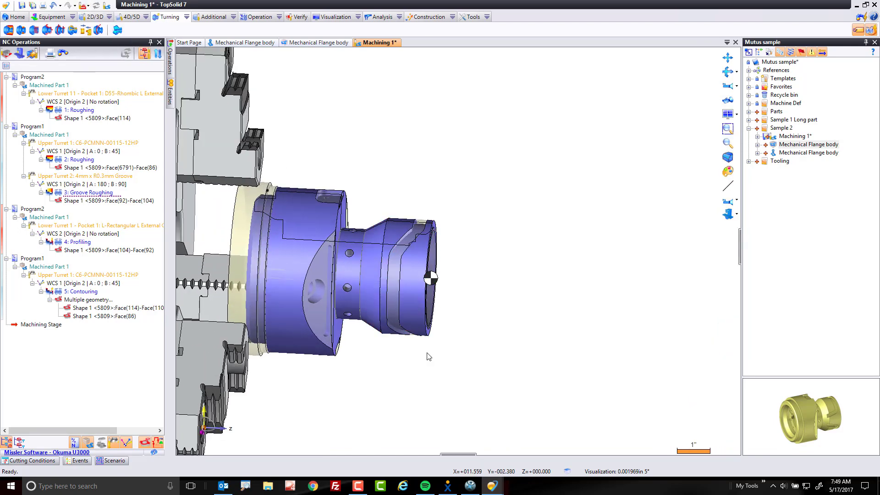
{"action": "scroll", "coordinate": [427, 355], "scroll_direction": "up", "scroll_amount": 1}
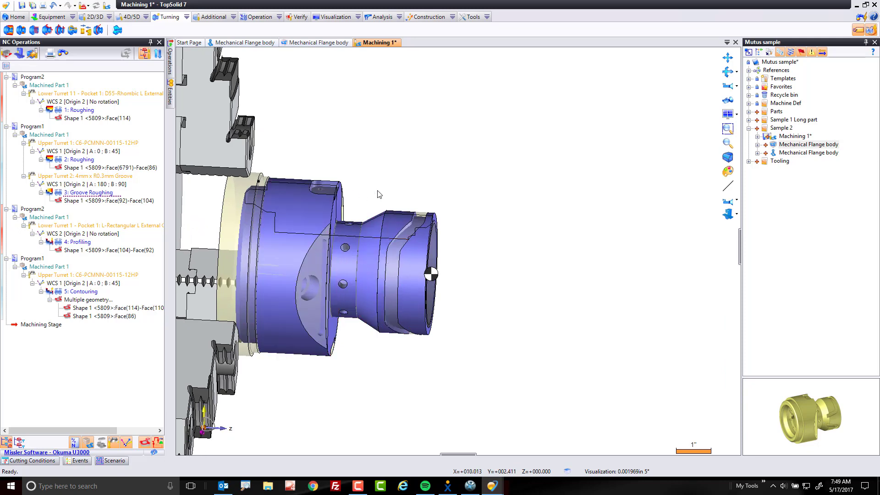
{"action": "scroll", "coordinate": [379, 192], "scroll_direction": "up", "scroll_amount": 3}
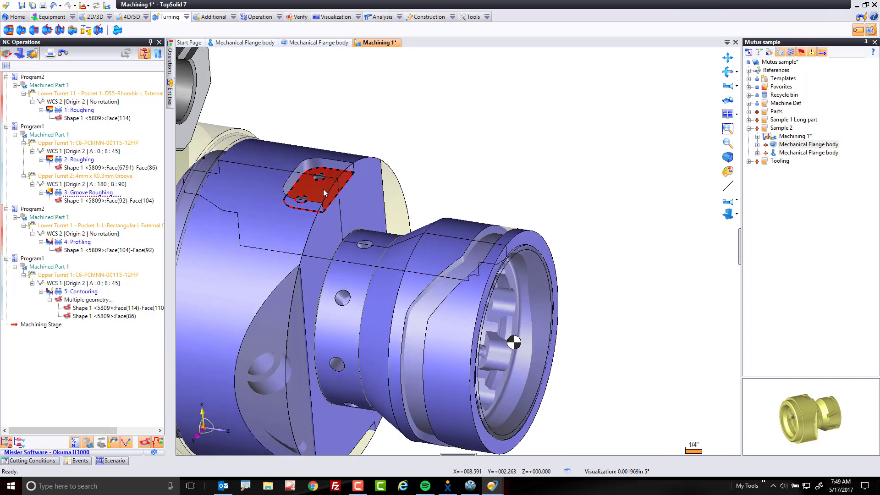
{"action": "right_click", "coordinate": [324, 193]}
{"action": "left_click", "coordinate": [369, 63]}
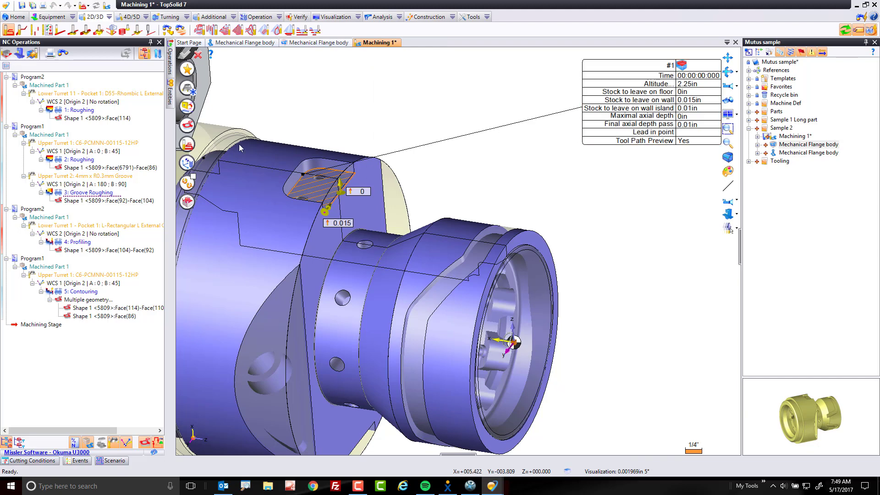
Step: Choose a Slot Mill for the end milling and apply the Slot Mill Fretted template with its holder
{"action": "left_click", "coordinate": [187, 89]}
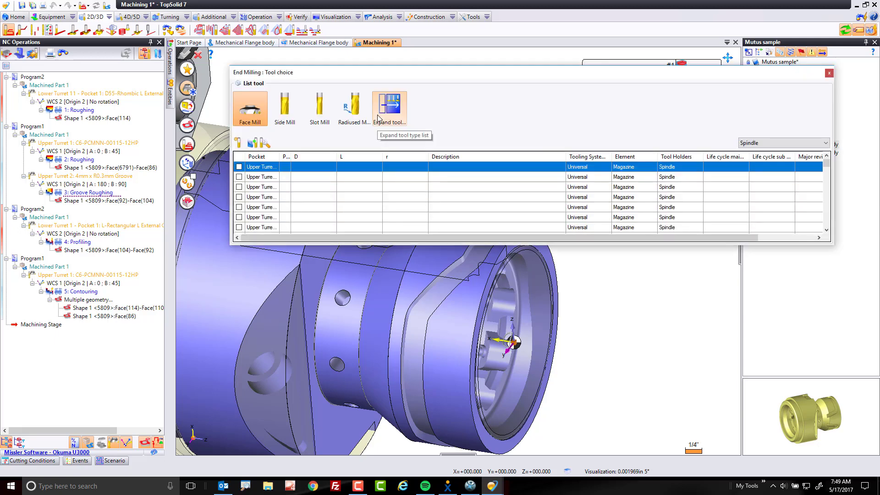
{"action": "left_click", "coordinate": [319, 109]}
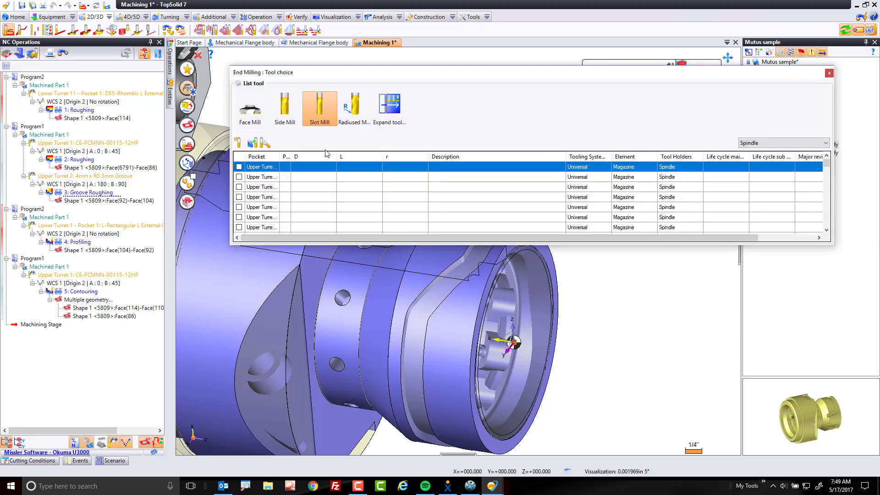
{"action": "double_click", "coordinate": [324, 124]}
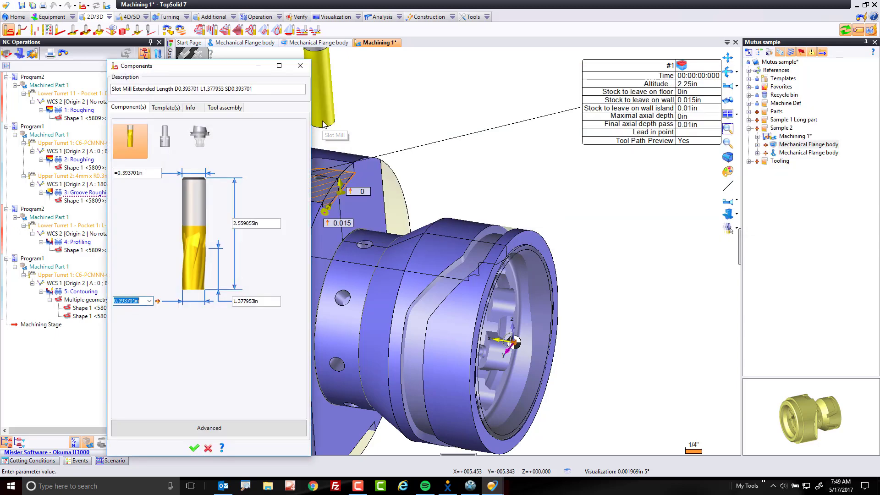
{"action": "scroll", "coordinate": [439, 258], "scroll_direction": "down", "scroll_amount": 1}
{"action": "middle_click_drag", "start_coordinate": [447, 226], "coordinate": [471, 204]}
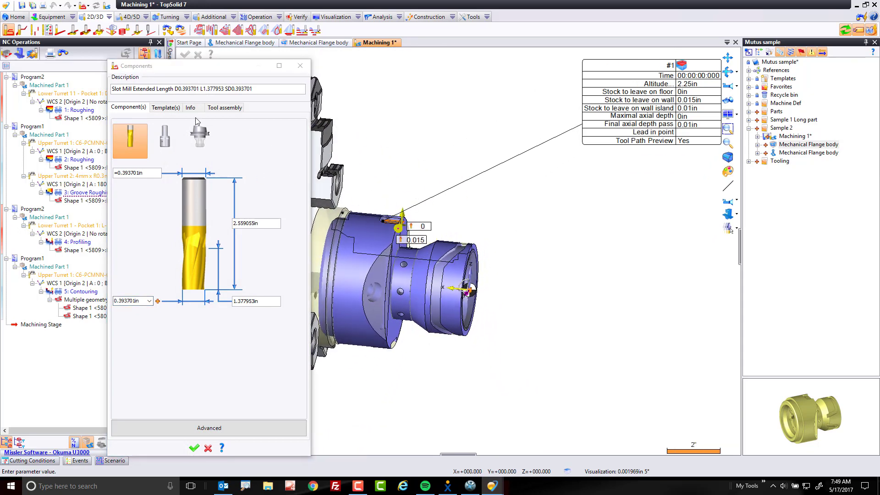
{"action": "left_click", "coordinate": [168, 107]}
{"action": "double_click", "coordinate": [149, 227]}
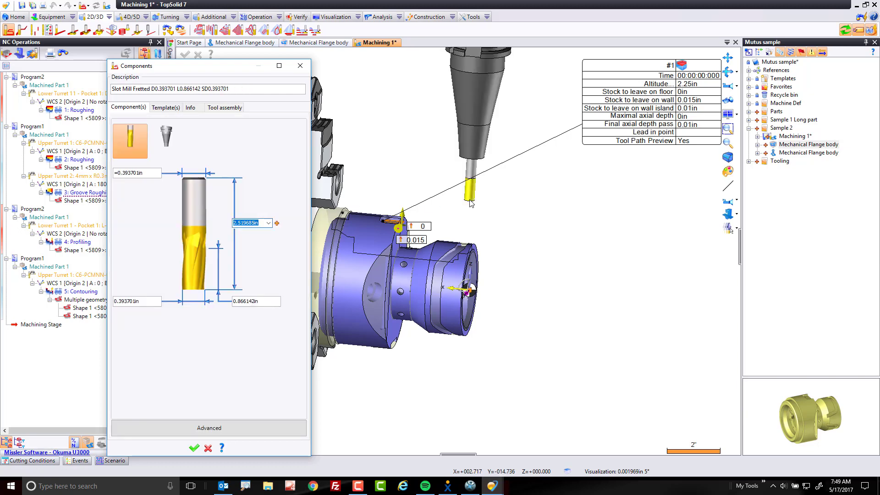
{"action": "scroll", "coordinate": [474, 225], "scroll_direction": "down", "scroll_amount": 2}
{"action": "scroll", "coordinate": [474, 225], "scroll_direction": "up", "scroll_amount": 2}
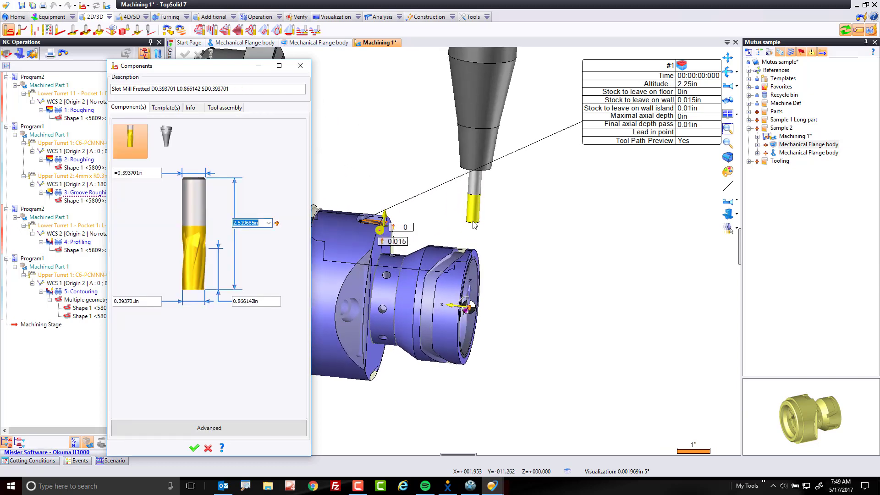
Step: Set the slot mill's cutting diameter to 0.375 in, its cutting length to 0.75 in and its overall length to 2.75 in
{"action": "left_click", "coordinate": [142, 303]}
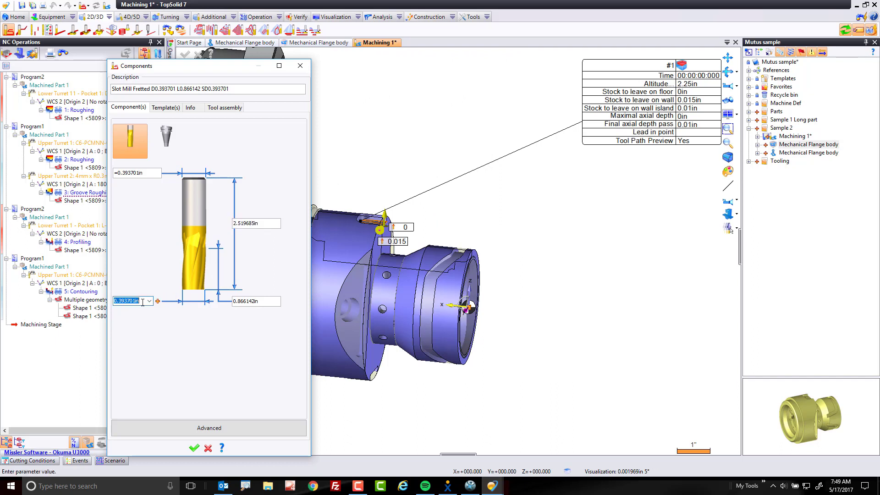
{"action": "type", "text": ".375"}
{"action": "key", "text": "Return"}
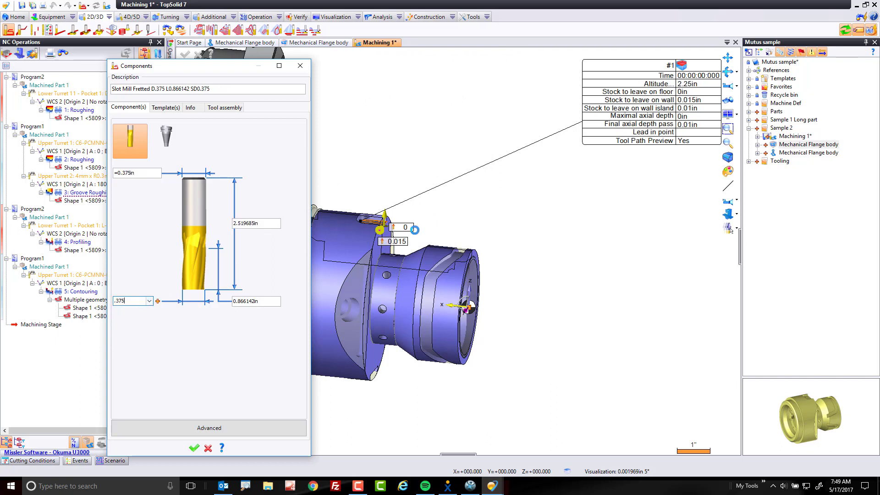
{"action": "left_click", "coordinate": [247, 301]}
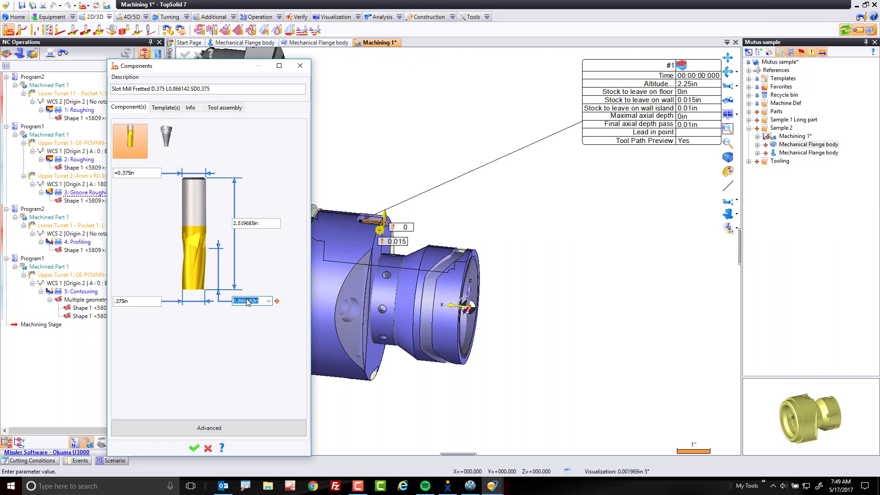
{"action": "type", "text": ".75"}
{"action": "key", "text": "Return"}
{"action": "left_click", "coordinate": [248, 224]}
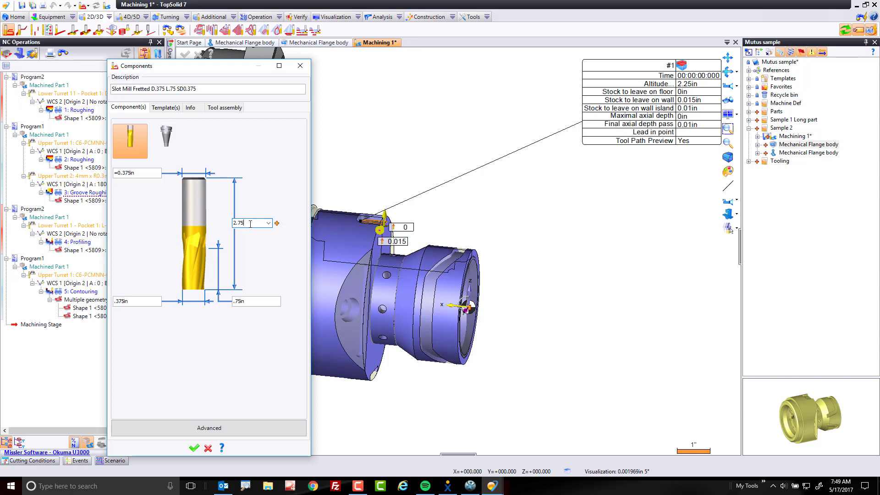
{"action": "key", "text": "Return"}
Step: Set the slot mill's number of teeth to 4 in its advanced parameters
{"action": "left_click", "coordinate": [211, 427]}
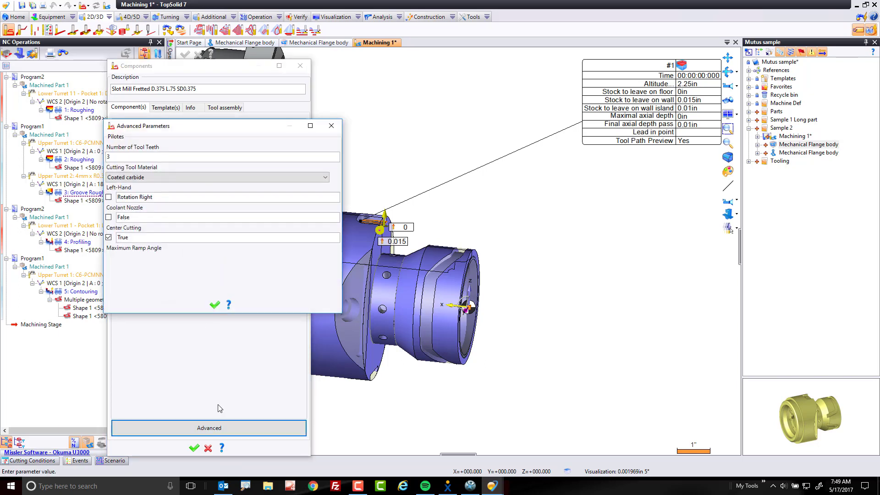
{"action": "left_click", "coordinate": [137, 157]}
{"action": "type", "text": "4"}
{"action": "key", "text": "Return"}
{"action": "left_click", "coordinate": [214, 304]}
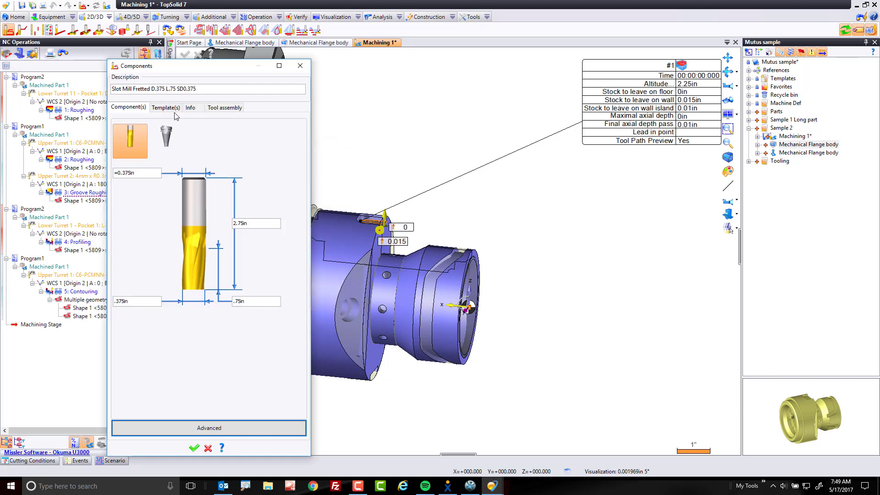
Step: Set the slot mill's output distance from the holder to 1 in in the tool assembly
{"action": "left_click", "coordinate": [165, 140]}
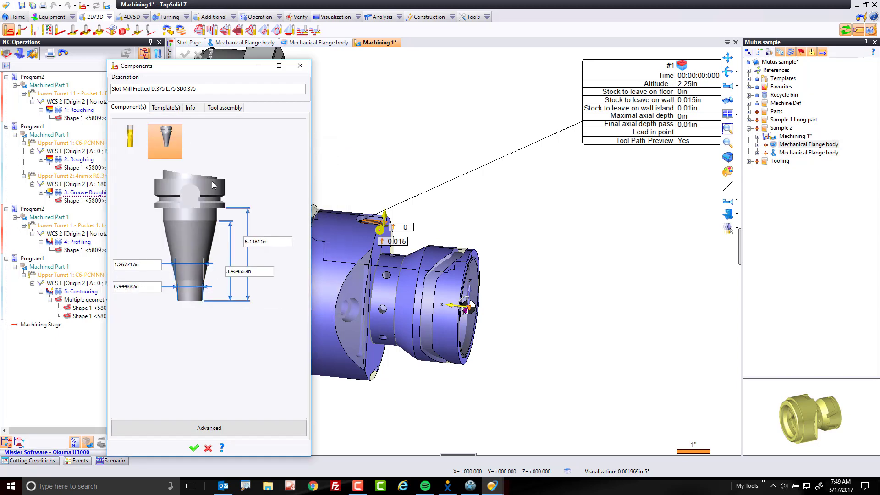
{"action": "left_click", "coordinate": [217, 109]}
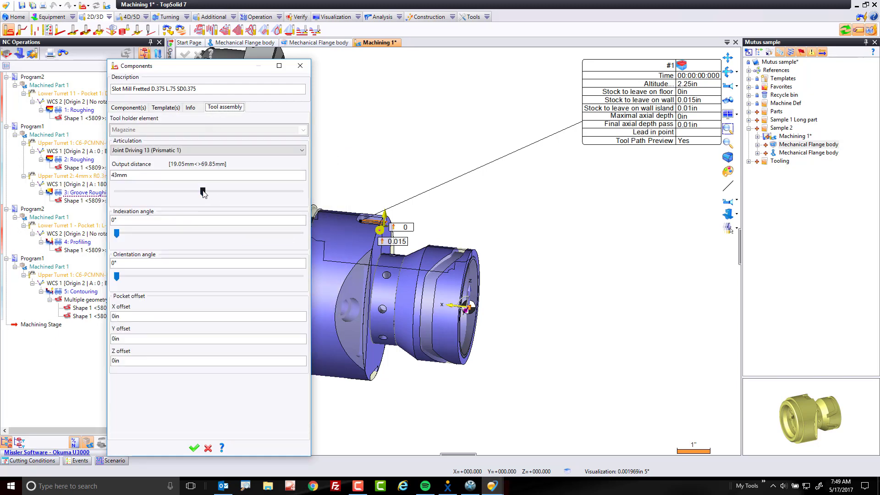
{"action": "left_click_drag", "start_coordinate": [203, 193], "coordinate": [135, 193]}
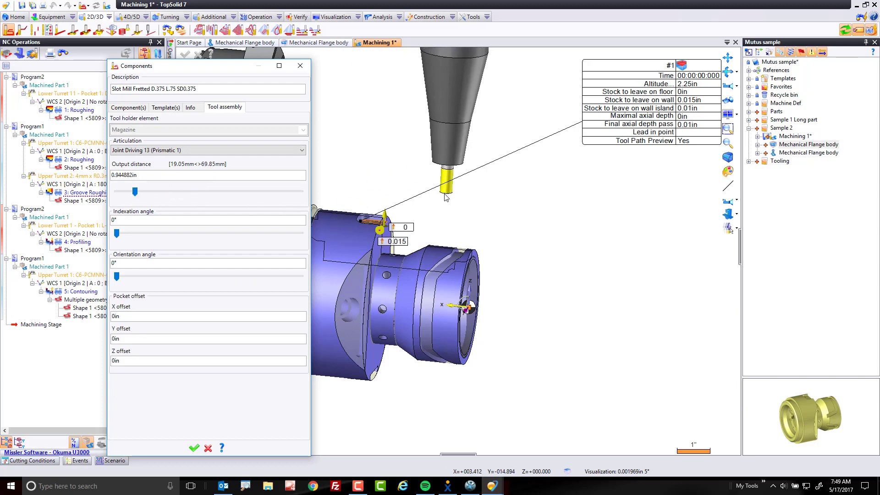
{"action": "scroll", "coordinate": [445, 197], "scroll_direction": "up", "scroll_amount": 4}
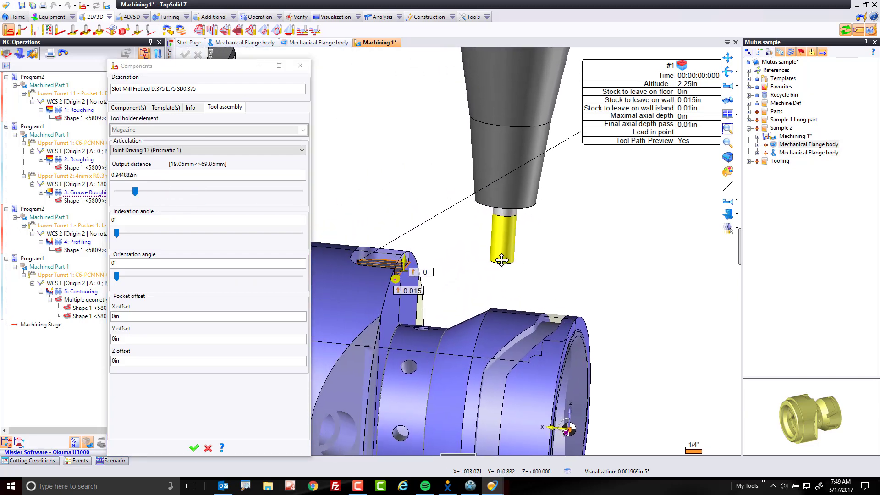
{"action": "left_click", "coordinate": [138, 176]}
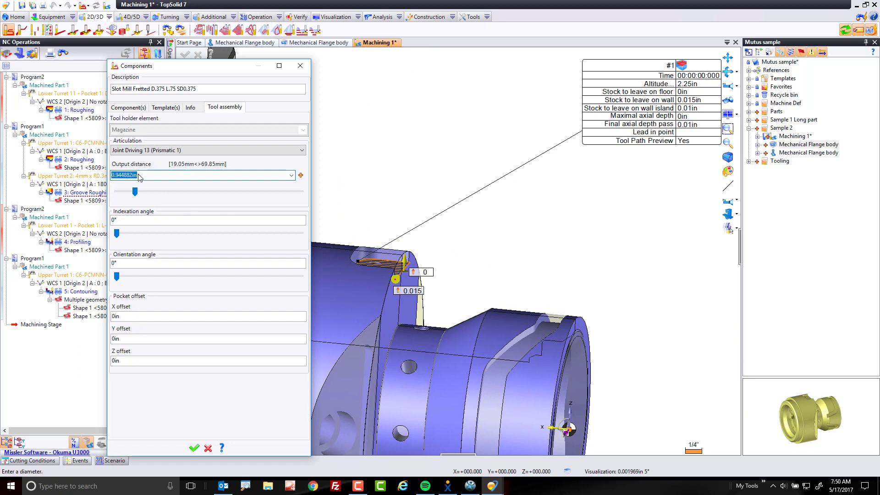
{"action": "type", "text": "1"}
{"action": "key", "text": "Return"}
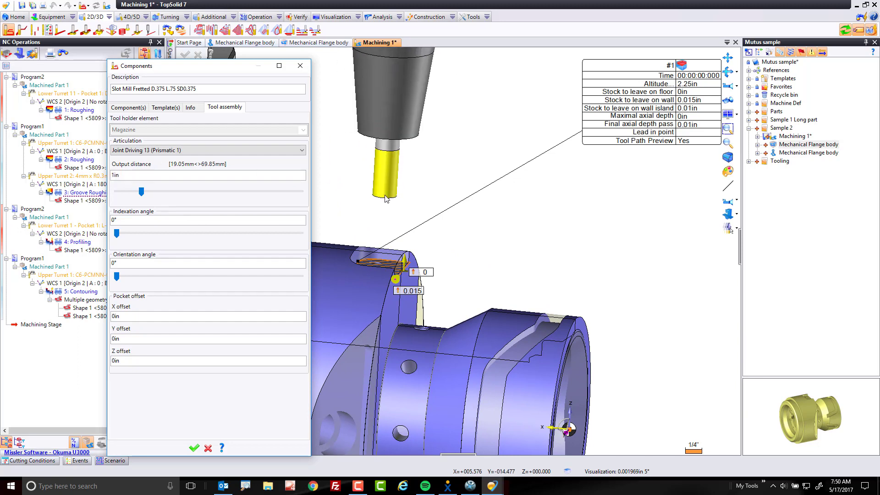
Step: Set both lower diameters of the tool holder to 1 in and accept the slot mill for the operation
{"action": "left_click", "coordinate": [129, 107]}
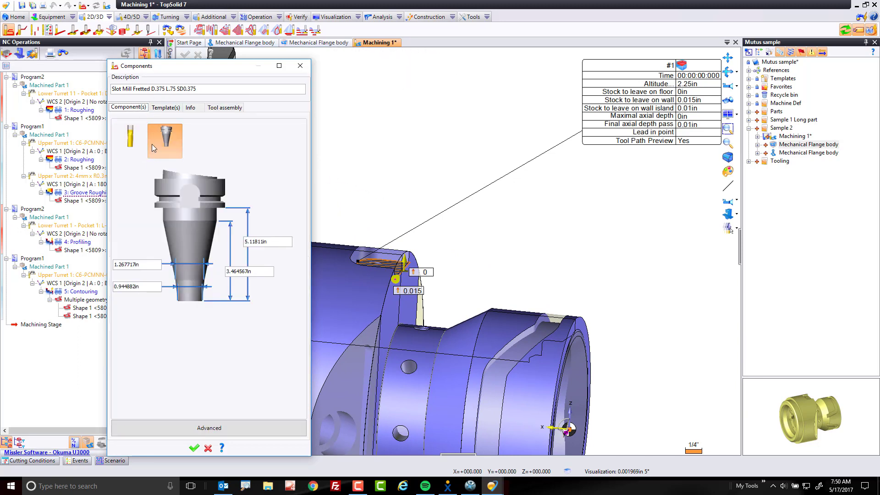
{"action": "left_click", "coordinate": [135, 287]}
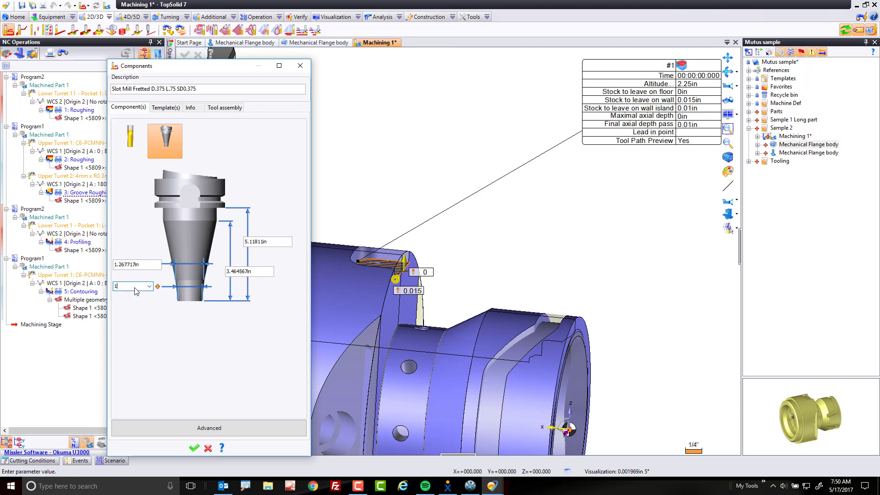
{"action": "left_click", "coordinate": [133, 264]}
{"action": "left_click", "coordinate": [134, 264]}
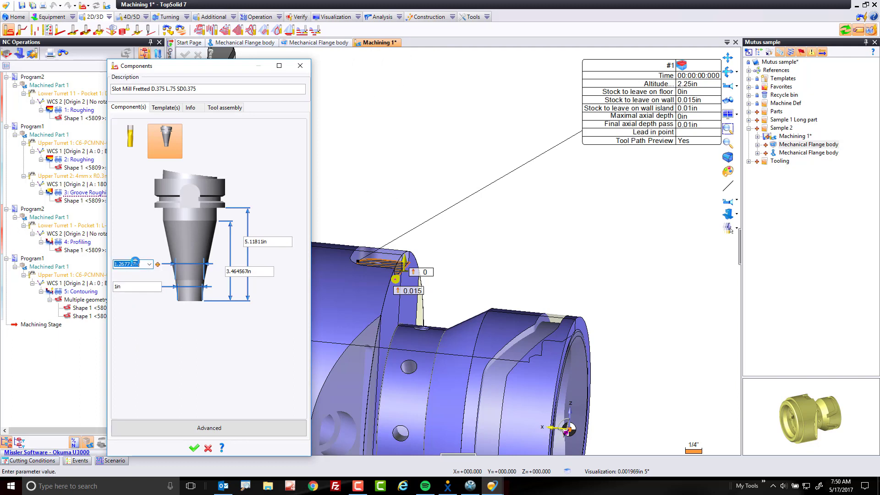
{"action": "type", "text": "1"}
{"action": "key", "text": "Tab"}
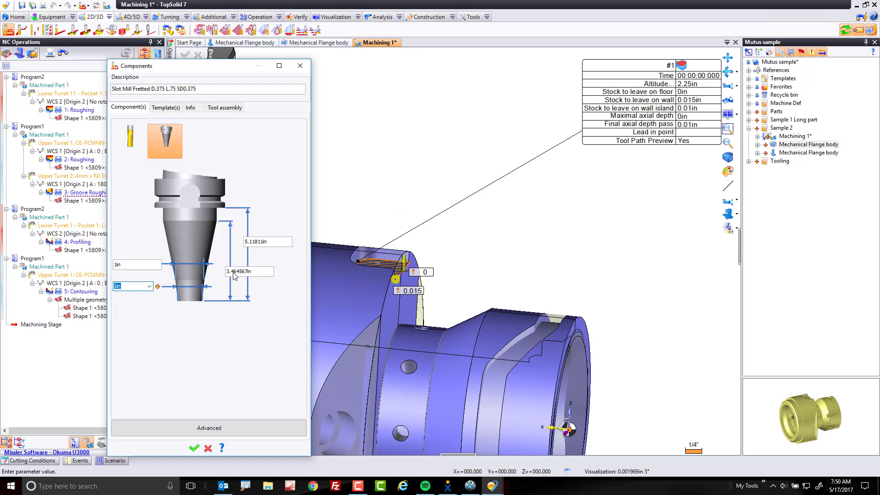
{"action": "left_click", "coordinate": [193, 447]}
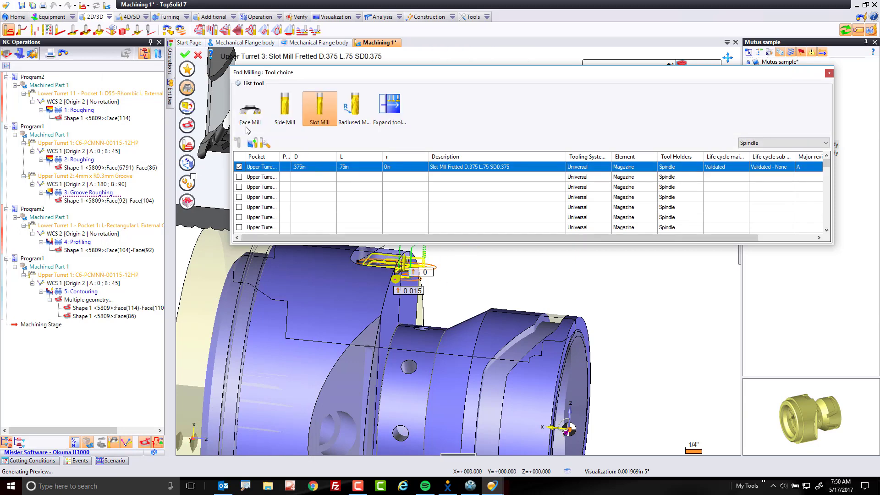
{"action": "left_click", "coordinate": [187, 88]}
Step: Set the cutting conditions to a 3500 rpm spindle rate, 50 in/min feed rate and Jet coolant
{"action": "middle_click_drag", "start_coordinate": [415, 260], "coordinate": [383, 273]}
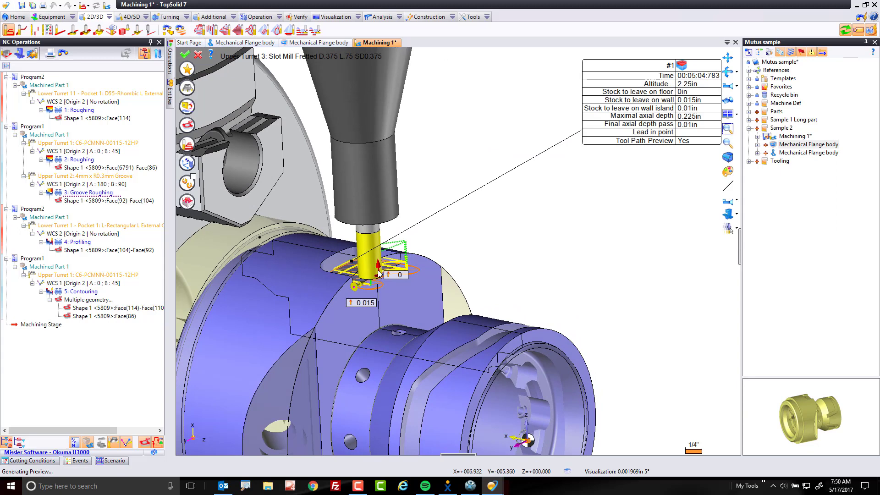
{"action": "left_click", "coordinate": [187, 107]}
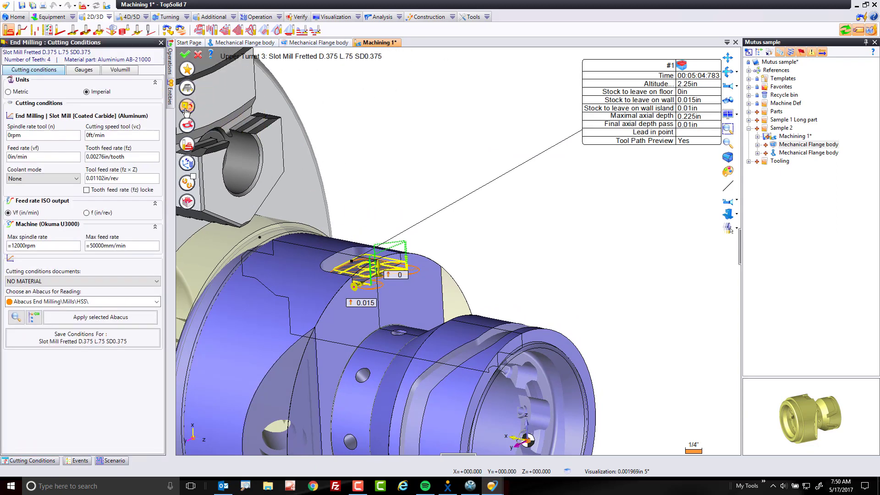
{"action": "left_click", "coordinate": [33, 133]}
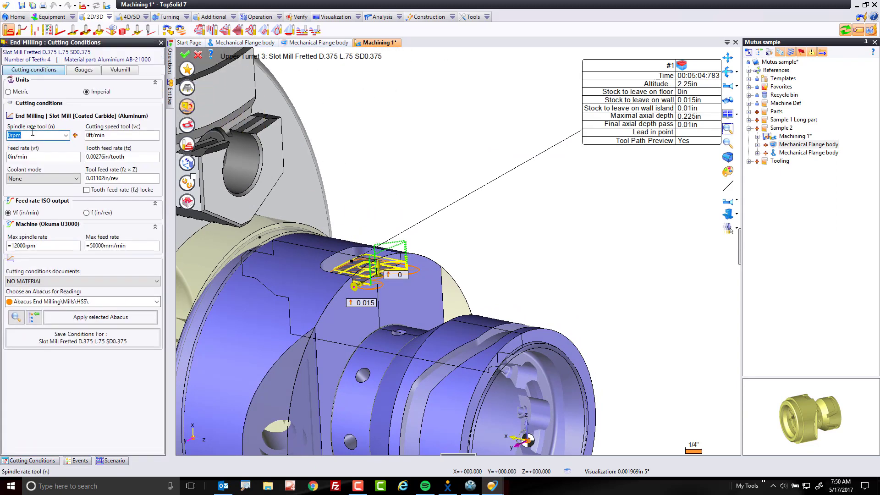
{"action": "type", "text": "3500"}
{"action": "key", "text": "Tab"}
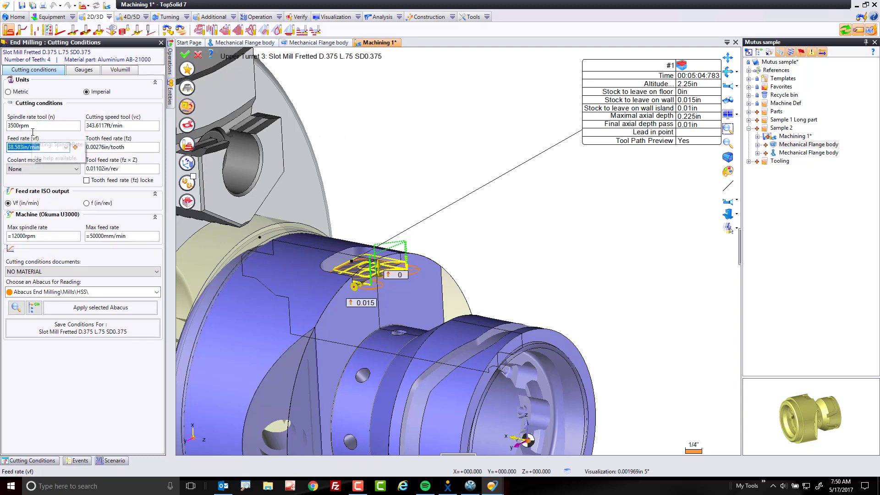
{"action": "key", "text": "Down"}
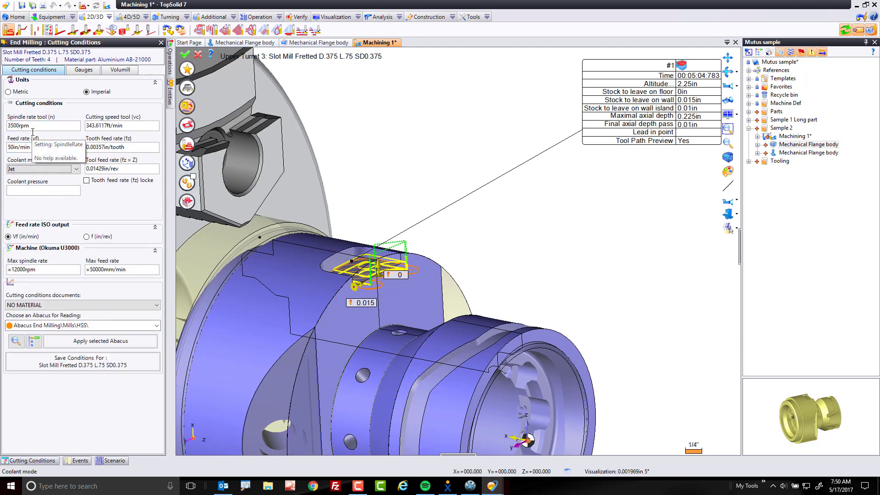
Step: Set the end milling step over to 40% and the maximal axial depth to 0.0625 in
{"action": "left_click", "coordinate": [187, 144]}
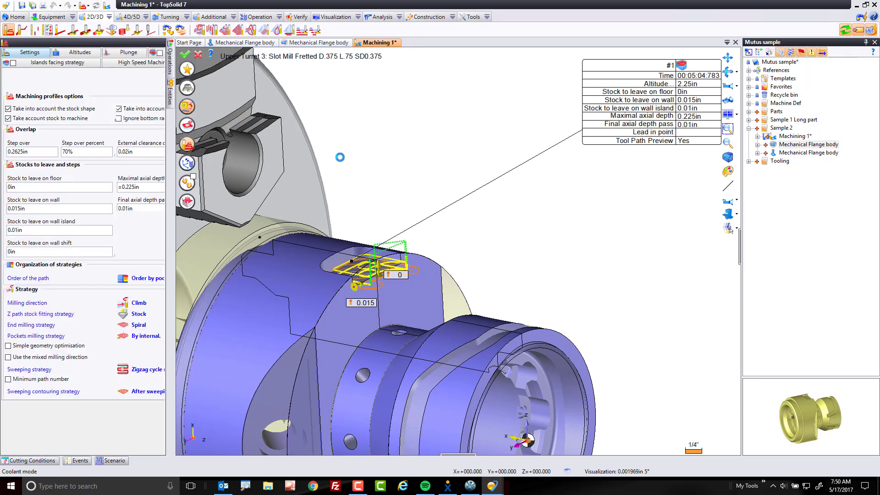
{"action": "left_click", "coordinate": [64, 158]}
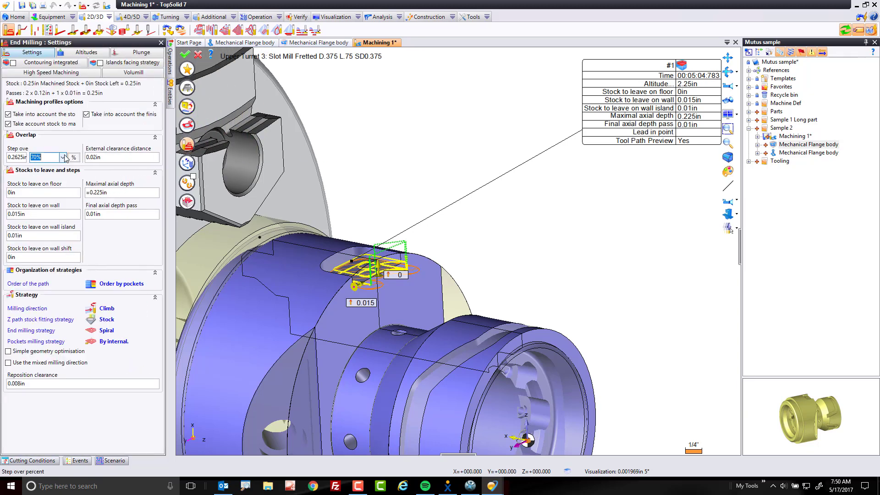
{"action": "type", "text": "40"}
{"action": "key", "text": "Tab"}
{"action": "left_click", "coordinate": [106, 195]}
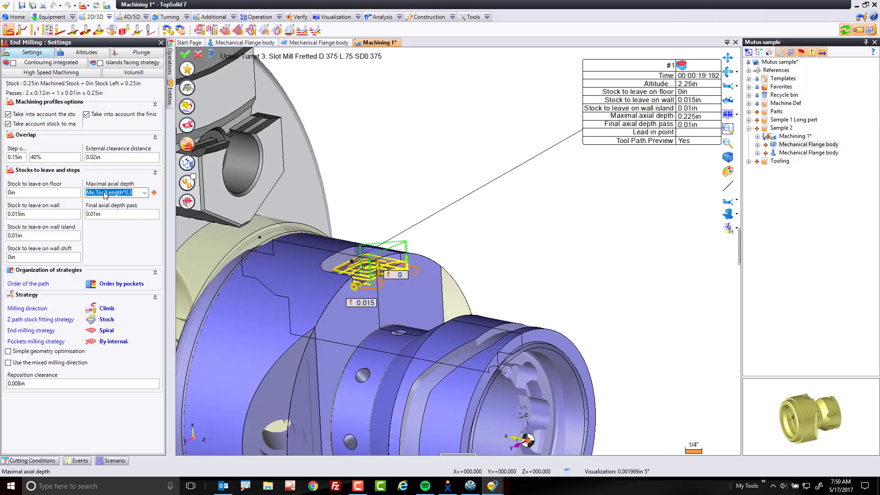
{"action": "type", "text": ".0625"}
{"action": "key", "text": "Return"}
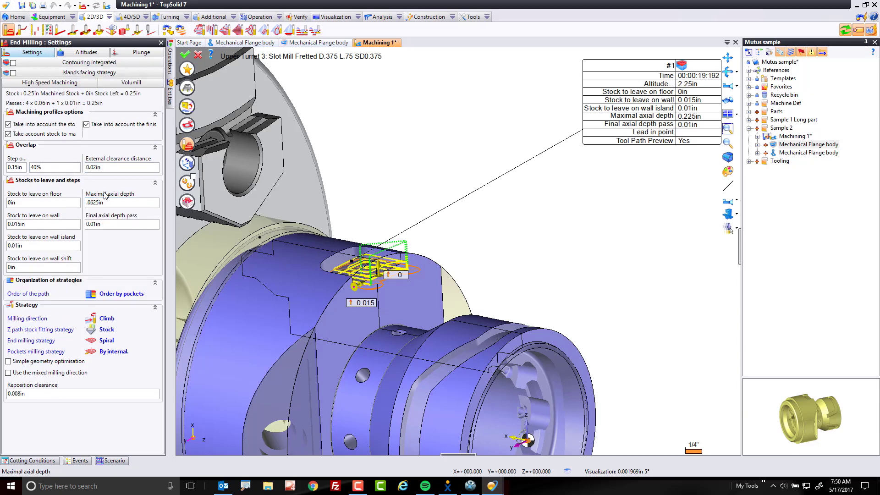
Step: Set the final axial depth pass to 0 in and the stock to leave on floor and wall to 0.01 in each
{"action": "key", "text": "Tab"}
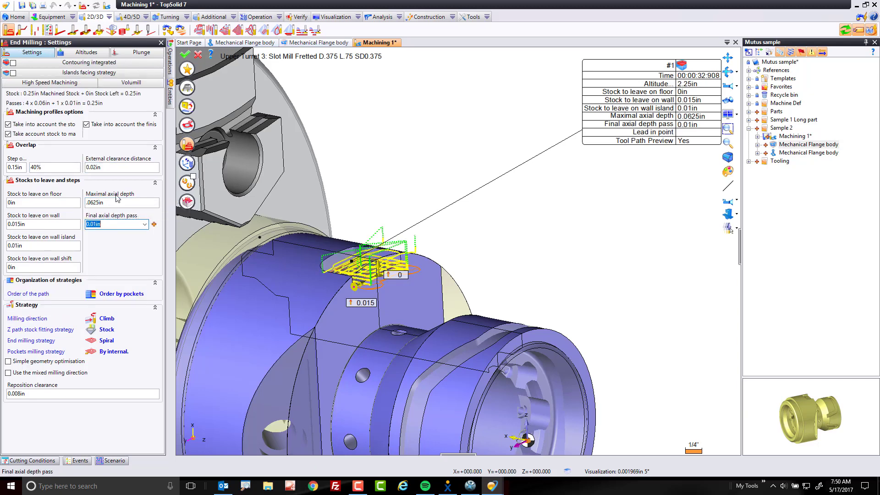
{"action": "type", "text": "0"}
{"action": "key", "text": "Return"}
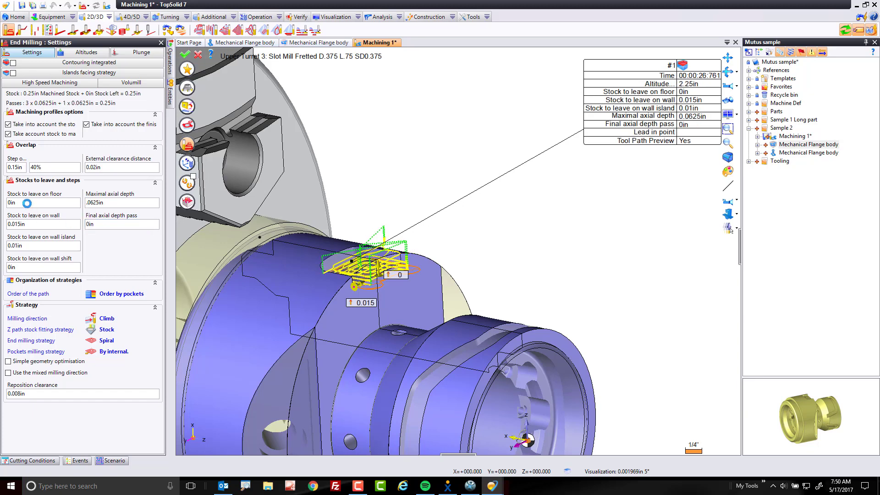
{"action": "left_click", "coordinate": [27, 203]}
{"action": "type", "text": ".01"}
{"action": "key", "text": "Tab"}
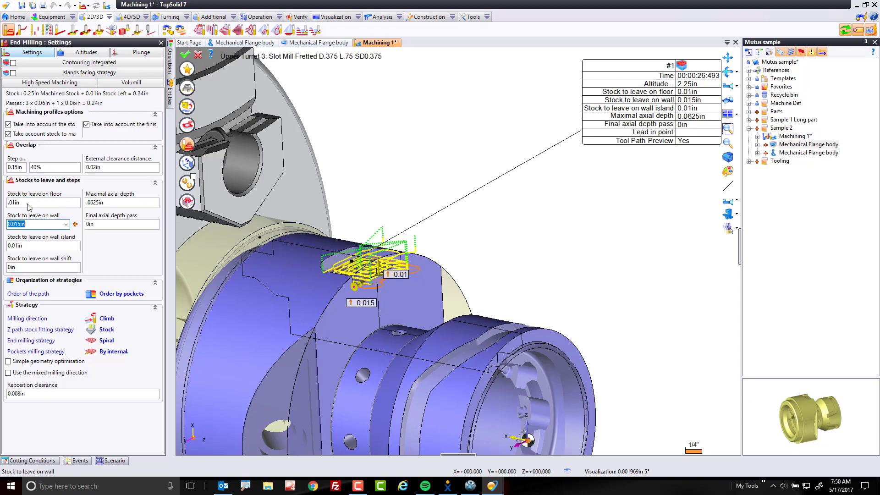
{"action": "type", "text": ".01"}
{"action": "key", "text": "Tab"}
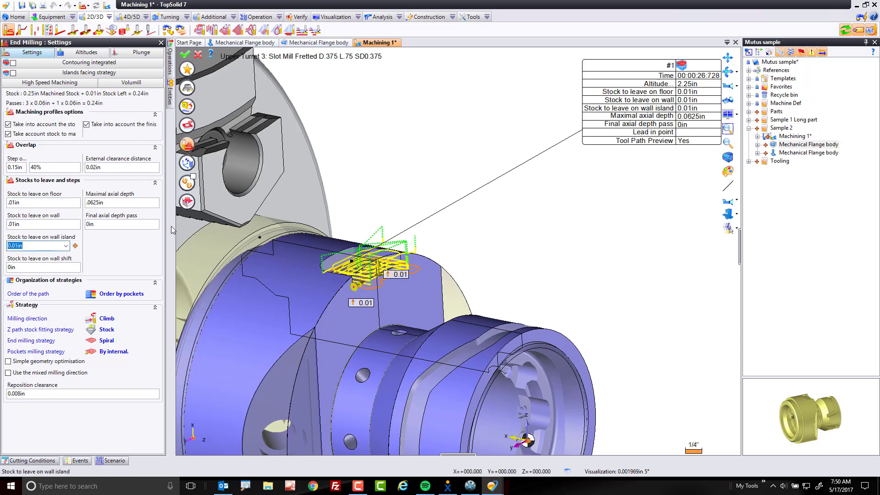
Step: Change the end milling strategy from Spiral to Successive and validate the pocket operation
{"action": "middle_click_drag", "start_coordinate": [356, 286], "coordinate": [357, 308]}
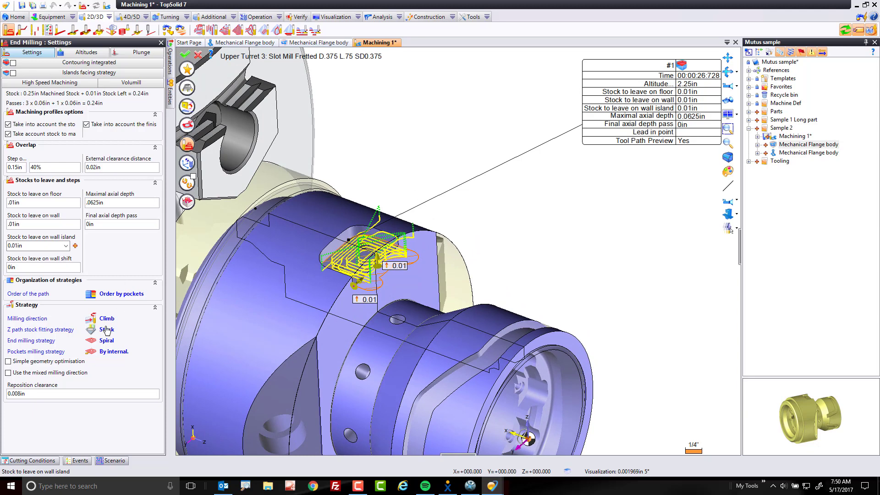
{"action": "left_click", "coordinate": [107, 341]}
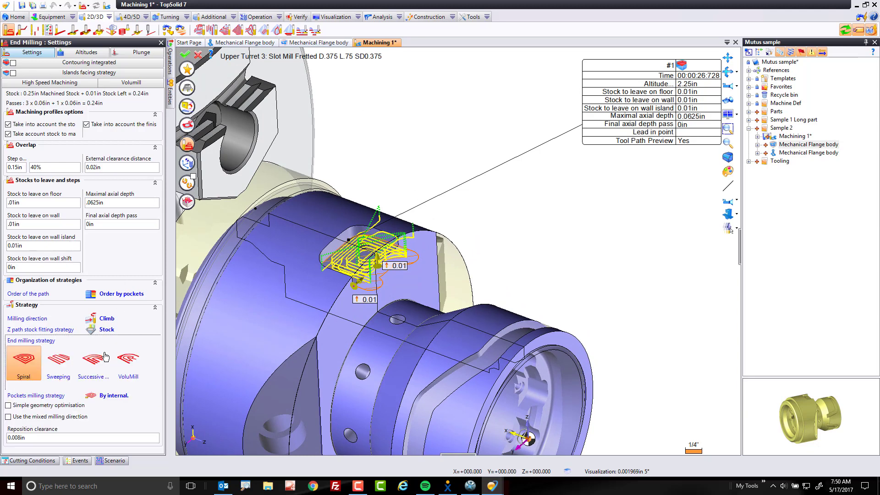
{"action": "left_click", "coordinate": [94, 360]}
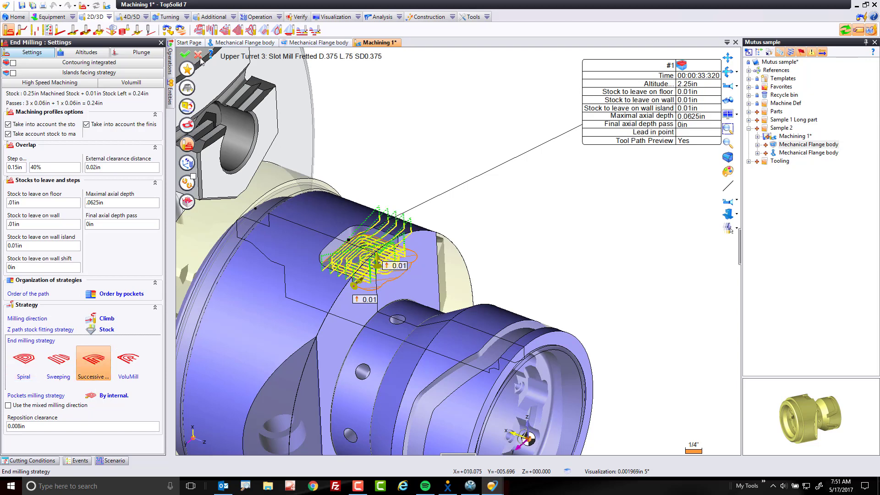
{"action": "left_click", "coordinate": [185, 55]}
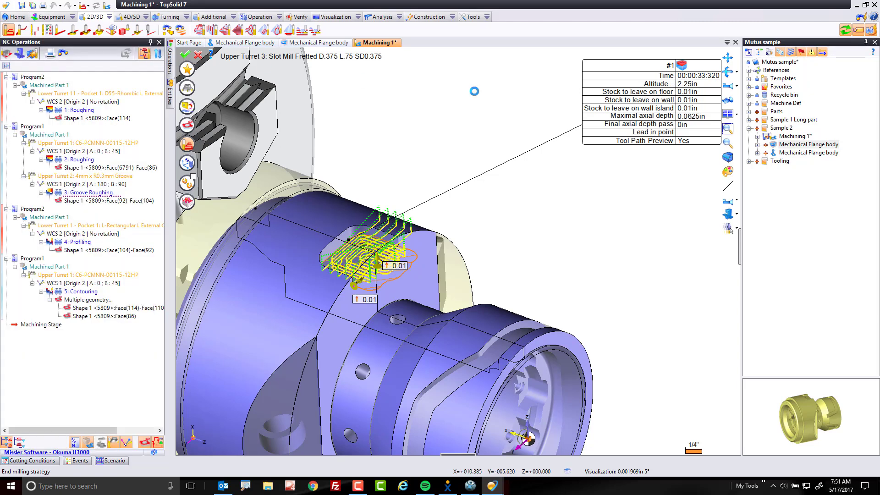
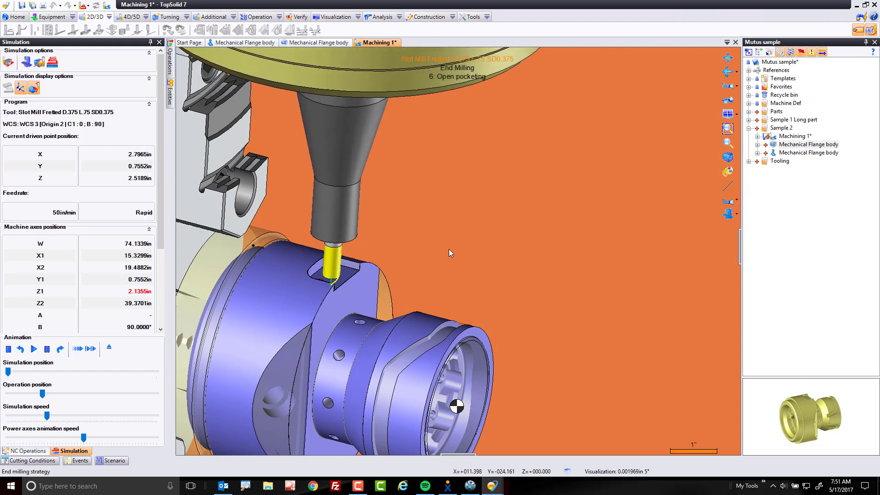
Step: Watch the machine simulation of the open pocketing operation to its end and quit it
{"action": "scroll", "coordinate": [385, 232], "scroll_direction": "down", "scroll_amount": 5}
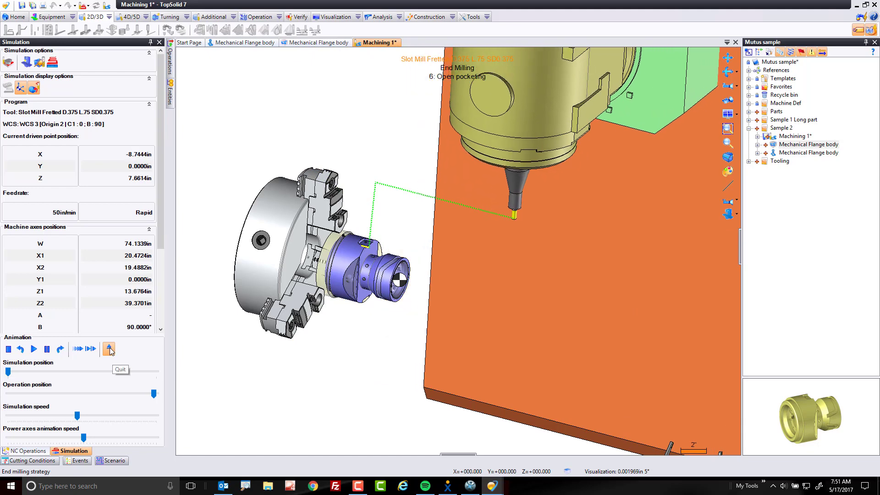
{"action": "left_click", "coordinate": [109, 349]}
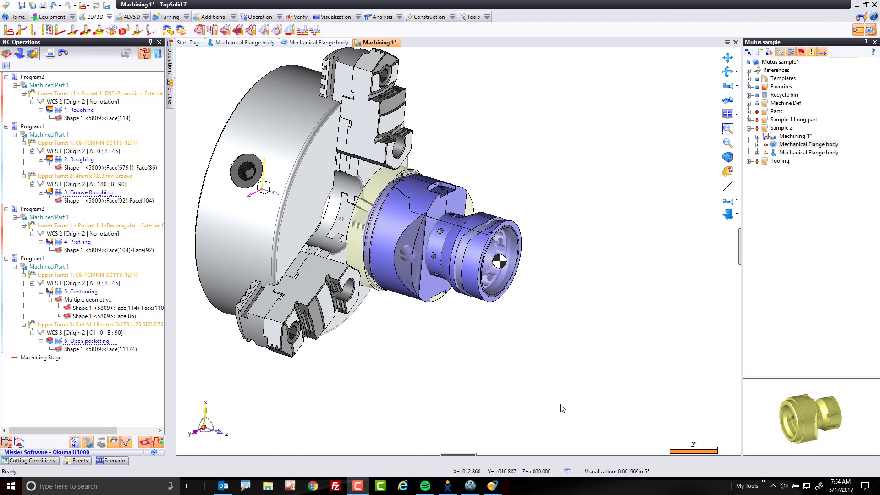
Step: Copy the open pocketing operation onto the floor of the second open pocket and check its work coordinate system and toolpath
{"action": "left_click", "coordinate": [101, 341]}
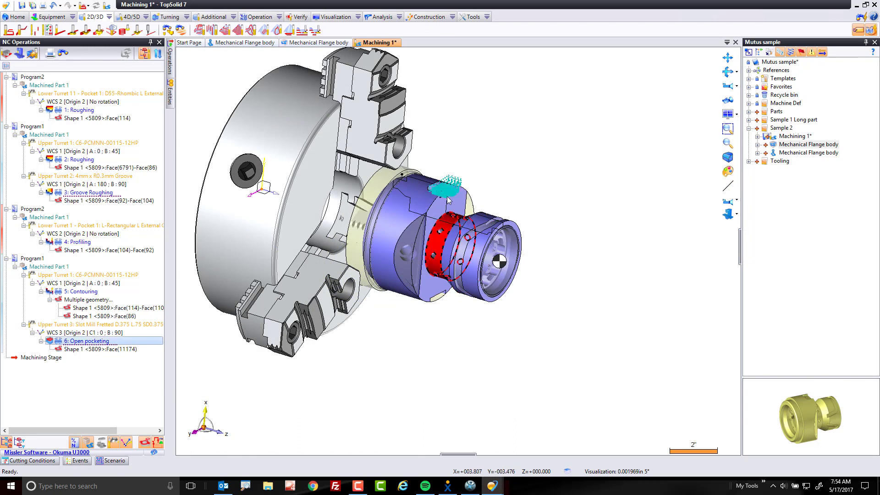
{"action": "middle_click_drag", "start_coordinate": [442, 194], "coordinate": [450, 338]}
{"action": "scroll", "coordinate": [403, 316], "scroll_direction": "up", "scroll_amount": 3}
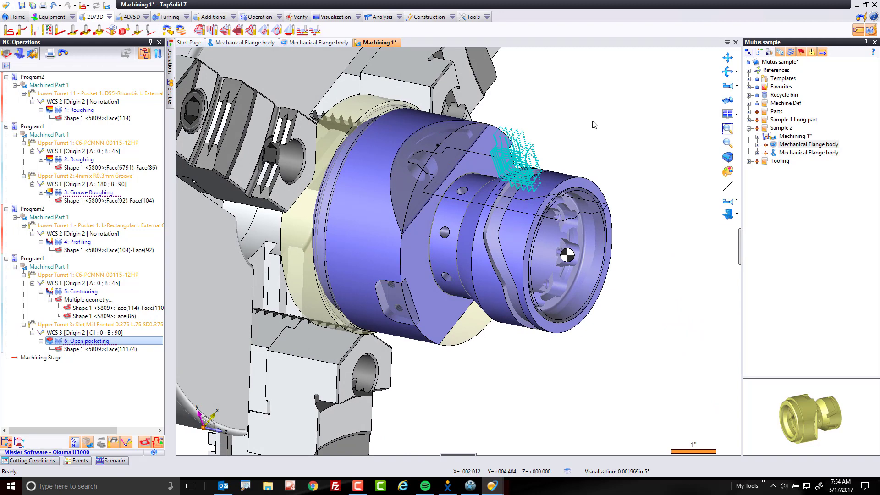
{"action": "left_click", "coordinate": [394, 294]}
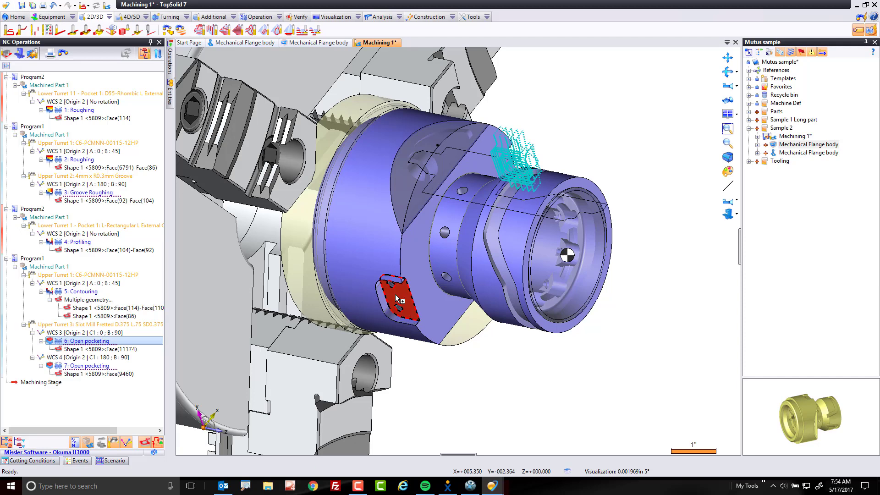
{"action": "left_click", "coordinate": [119, 358]}
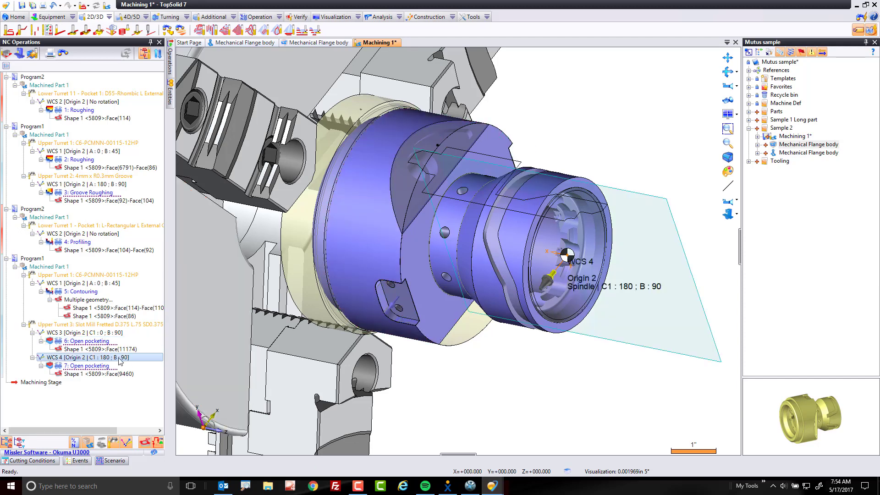
{"action": "left_click", "coordinate": [102, 367]}
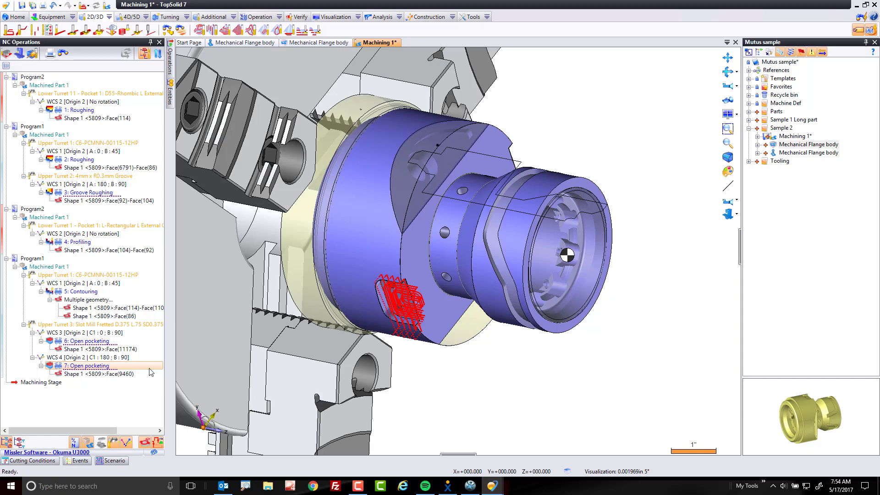
Step: Copy the milling operation onto the angled flat for facing and onto the D-shaped recess inside it for pocketing
{"action": "left_click", "coordinate": [403, 224]}
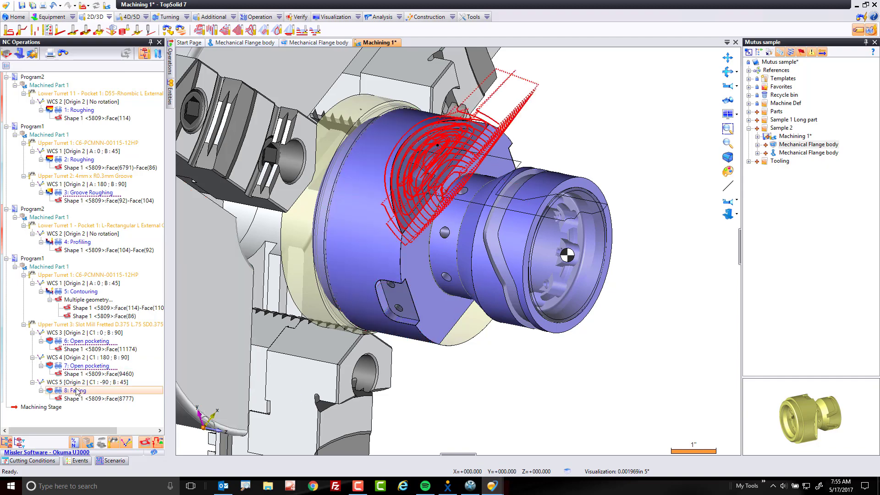
{"action": "scroll", "coordinate": [426, 223], "scroll_direction": "up", "scroll_amount": 3}
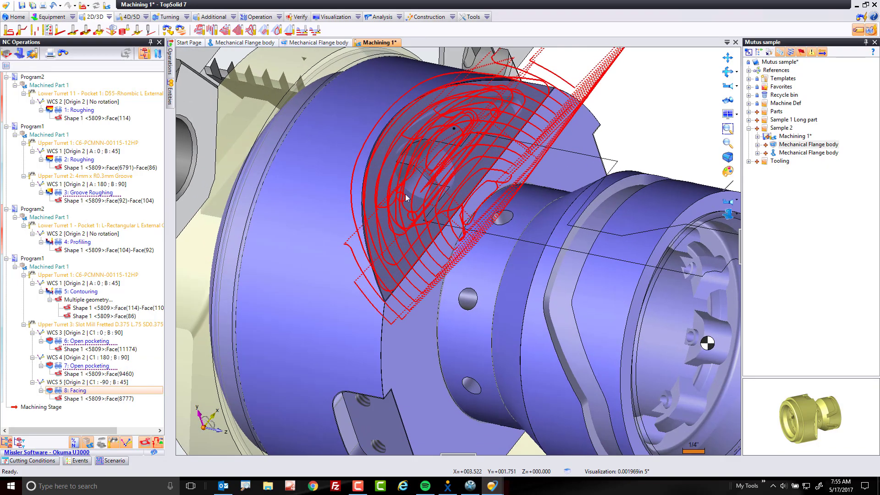
{"action": "left_click", "coordinate": [408, 221]}
{"action": "scroll", "coordinate": [409, 224], "scroll_direction": "down", "scroll_amount": 3}
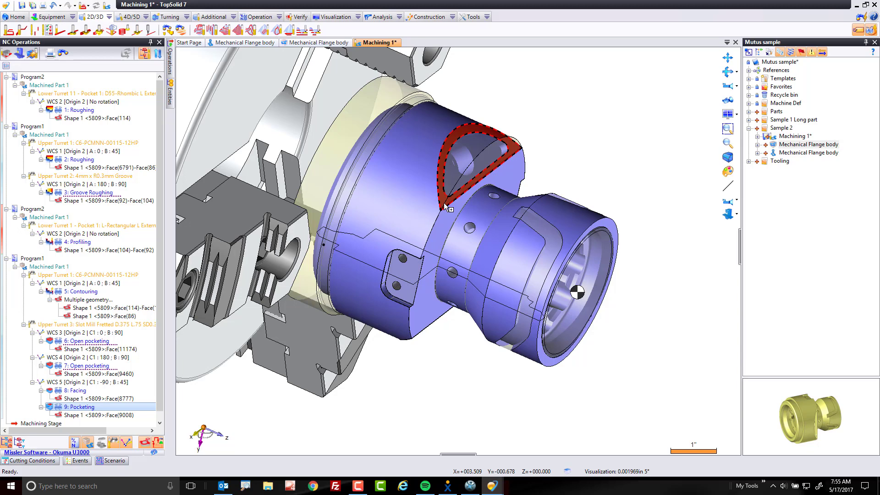
Step: Copy the facing and pocketing operations onto the matching angled flat and recess on the opposite side of the flange
{"action": "left_click_drag", "start_coordinate": [444, 203], "coordinate": [444, 203]}
{"action": "left_click_drag", "start_coordinate": [79, 407], "coordinate": [486, 158]}
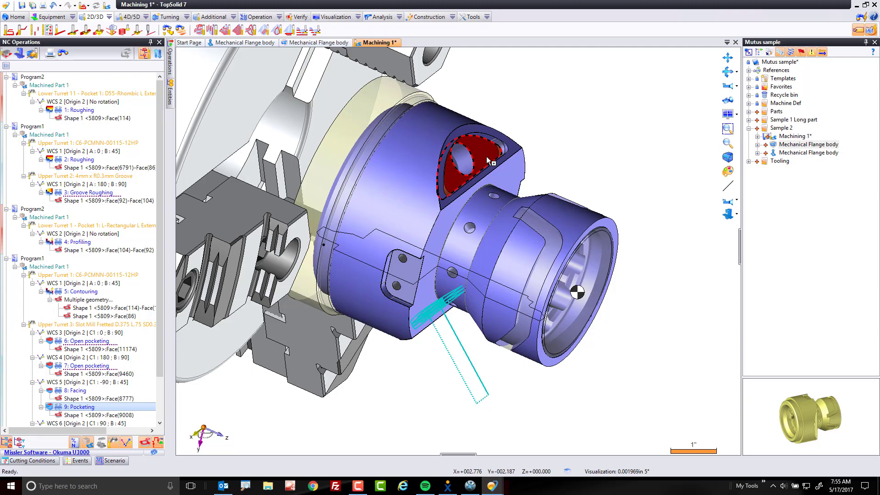
{"action": "scroll", "coordinate": [488, 160], "scroll_direction": "down", "scroll_amount": 10}
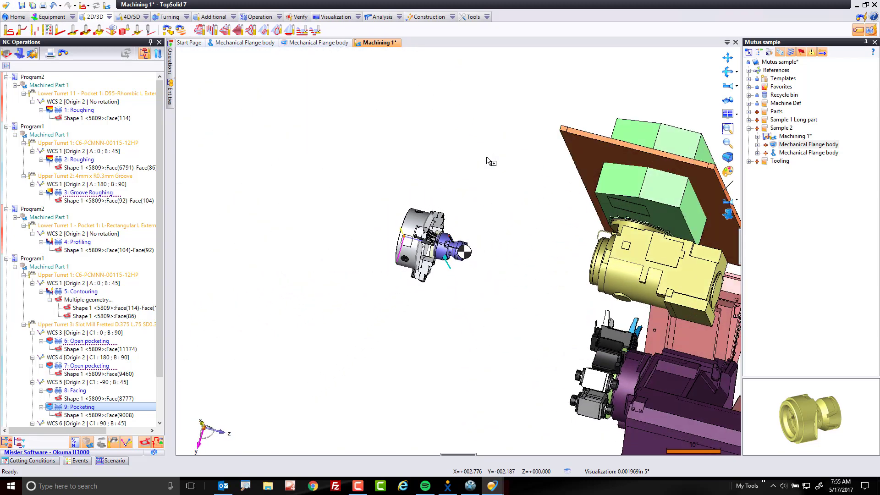
{"action": "middle_click_drag", "start_coordinate": [487, 158], "coordinate": [486, 158]}
{"action": "scroll", "coordinate": [488, 160], "scroll_direction": "up", "scroll_amount": 10}
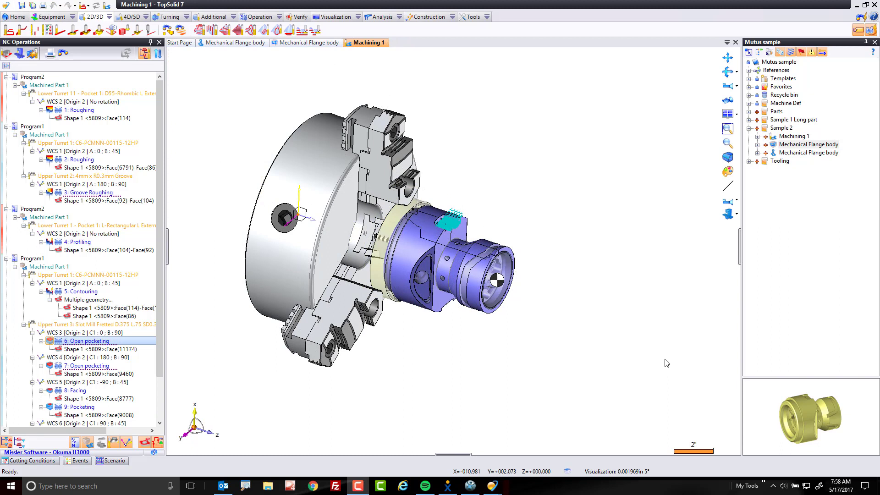
Step: Verify milling operations 6 to 11 together at an increased simulation speed, and quit the verification
{"action": "left_click", "coordinate": [665, 359]}
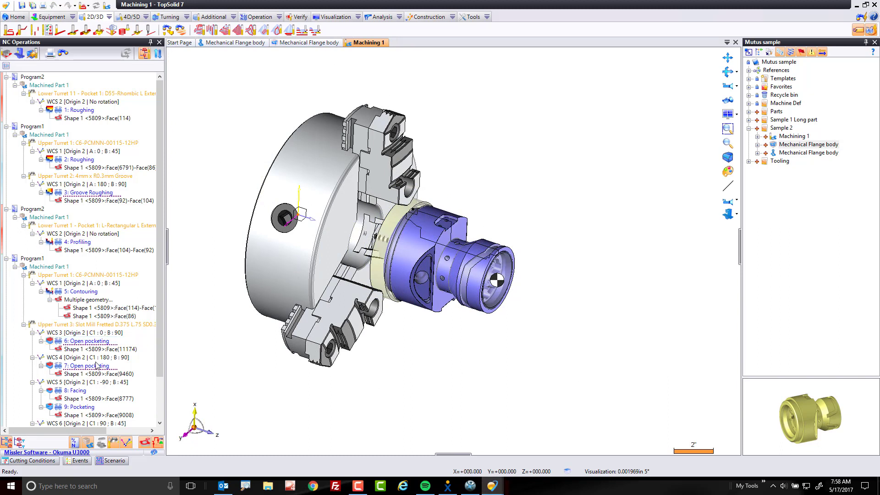
{"action": "scroll", "coordinate": [155, 372], "scroll_direction": "down", "scroll_amount": 1}
{"action": "scroll", "coordinate": [155, 373], "scroll_direction": "down", "scroll_amount": 2}
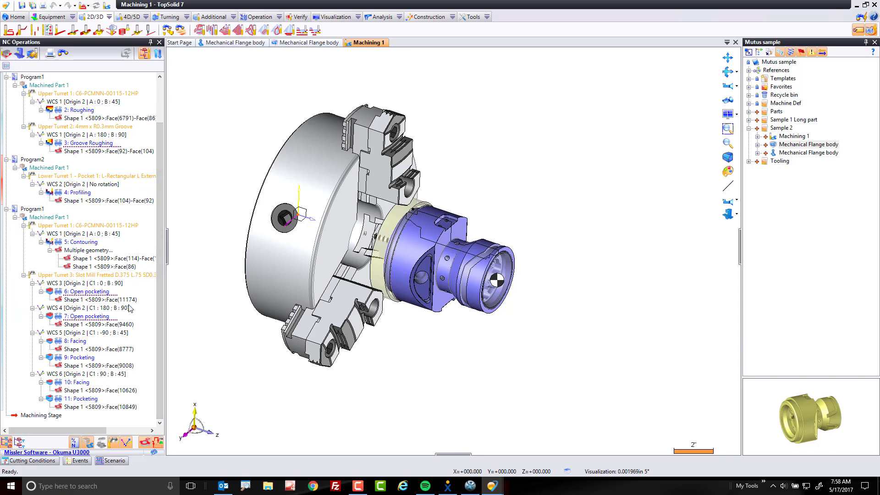
{"action": "left_click_drag", "start_coordinate": [137, 293], "coordinate": [64, 410]}
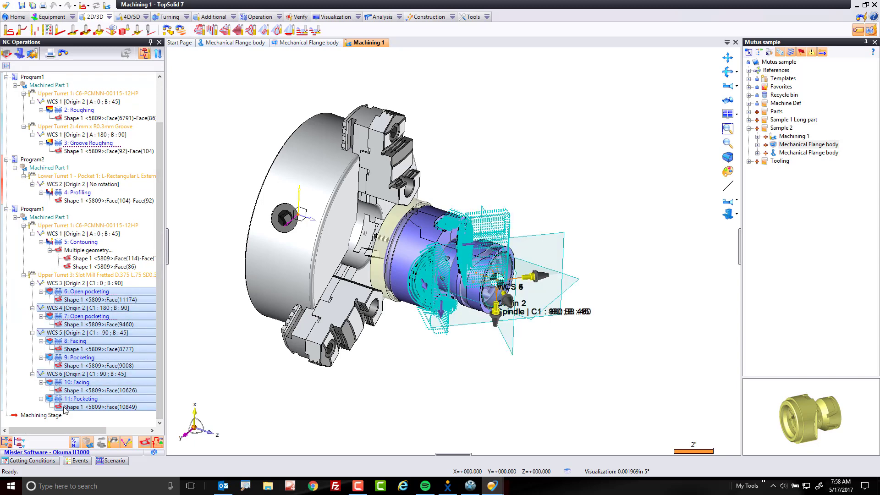
{"action": "right_click", "coordinate": [78, 322]}
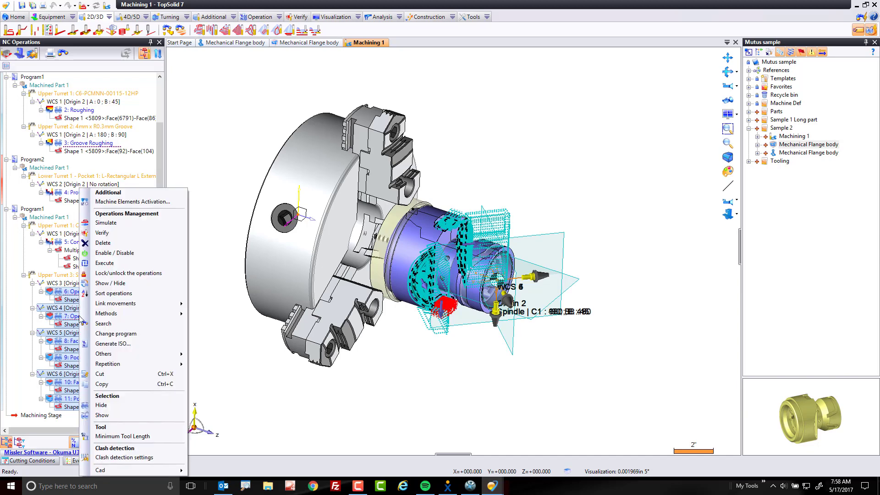
{"action": "left_click", "coordinate": [132, 234]}
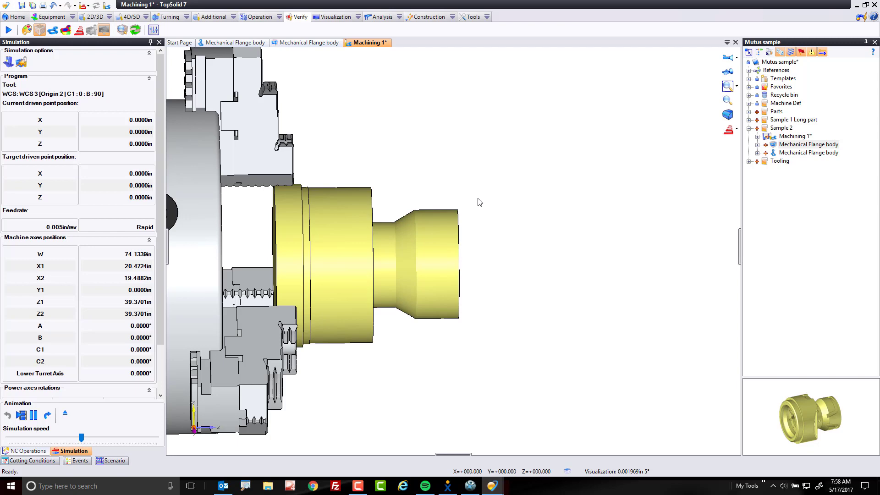
{"action": "left_click", "coordinate": [23, 416]}
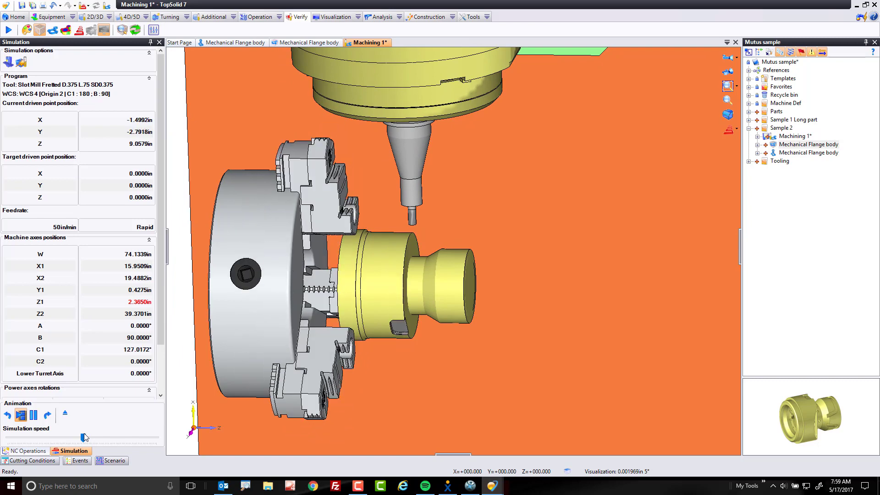
{"action": "left_click_drag", "start_coordinate": [84, 436], "coordinate": [94, 442]}
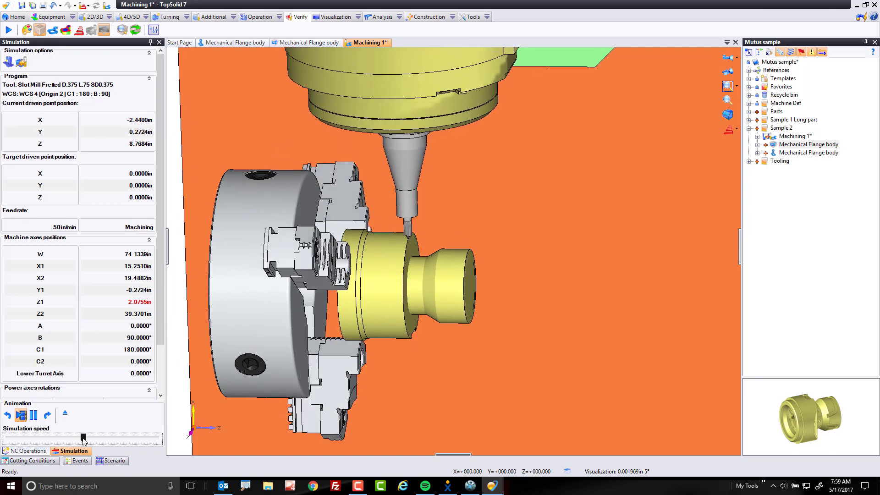
{"action": "left_click_drag", "start_coordinate": [93, 442], "coordinate": [108, 440]}
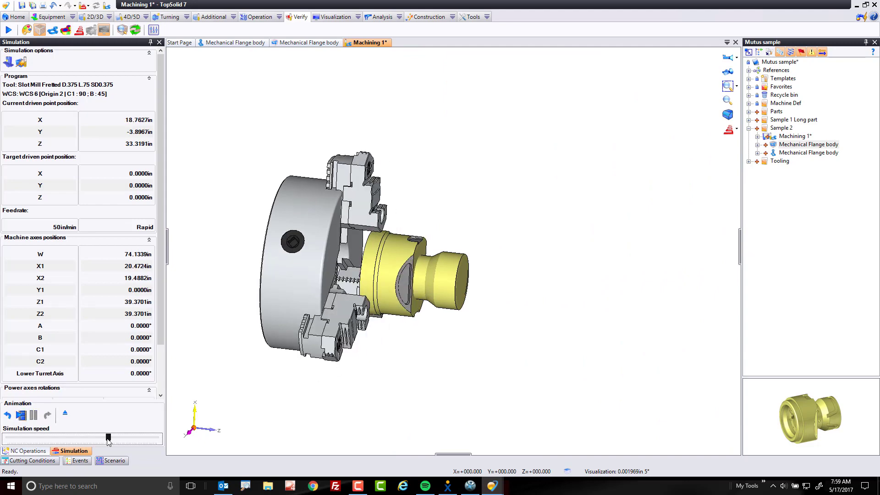
{"action": "left_click", "coordinate": [65, 413]}
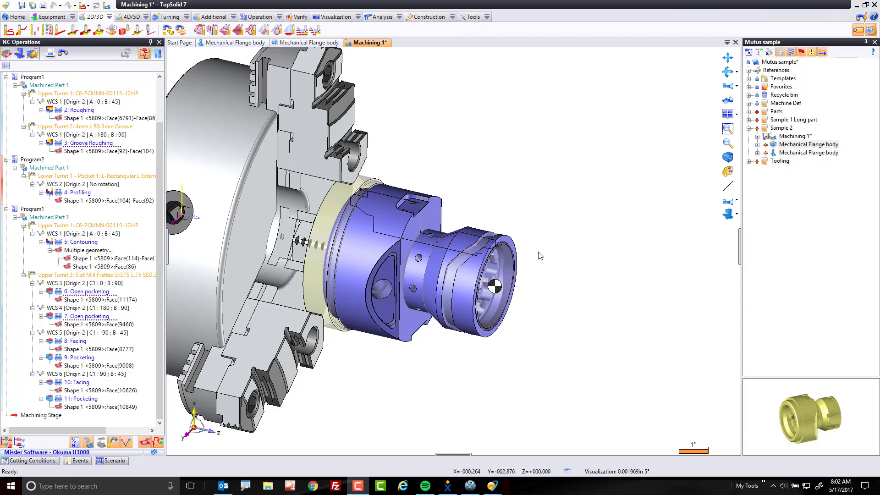
Step: Start an end milling operation on the wrapped groove around the part's front end and set its multi axis type to four axis radial
{"action": "scroll", "coordinate": [540, 256], "scroll_direction": "up", "scroll_amount": 1}
{"action": "left_click", "coordinate": [561, 278]}
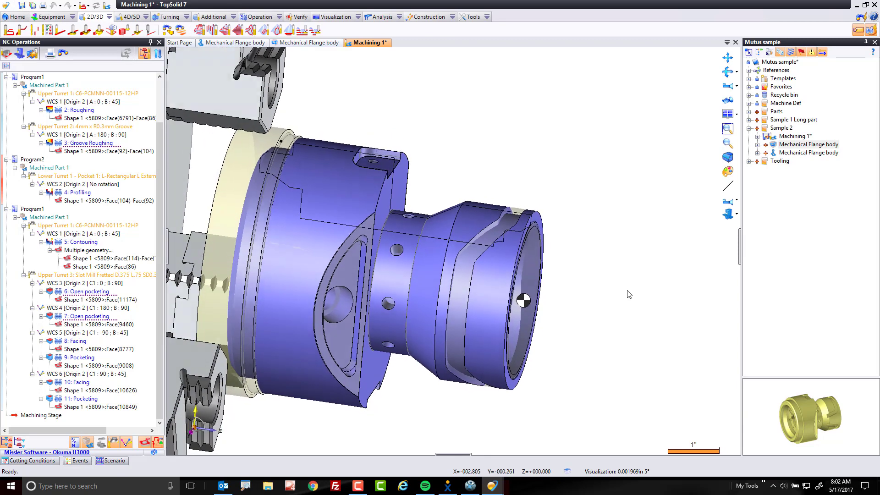
{"action": "right_click", "coordinate": [461, 286]}
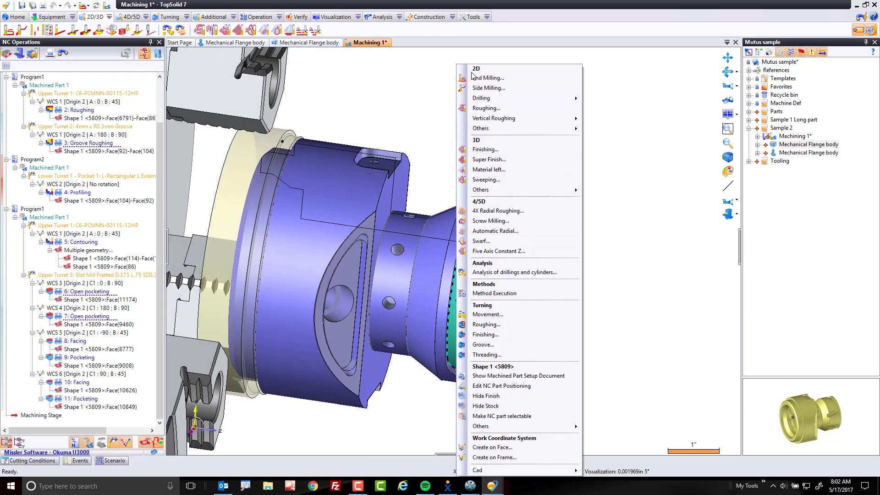
{"action": "left_click", "coordinate": [504, 77]}
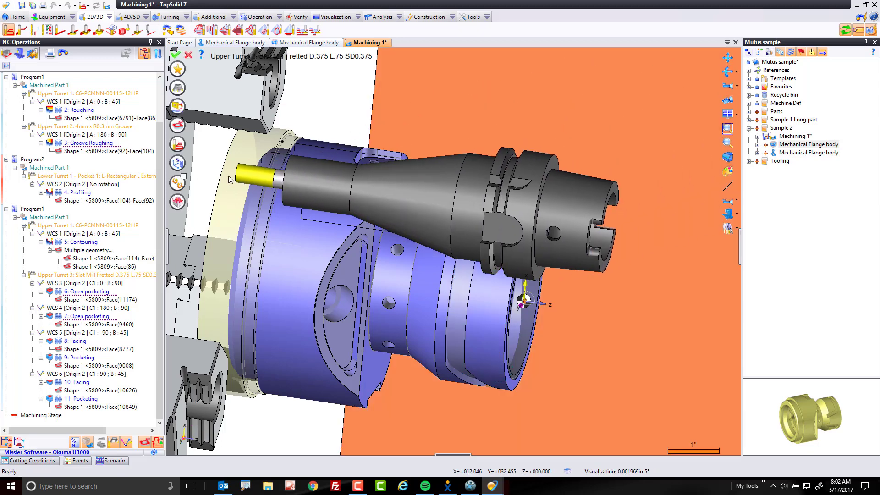
{"action": "left_click", "coordinate": [178, 184]}
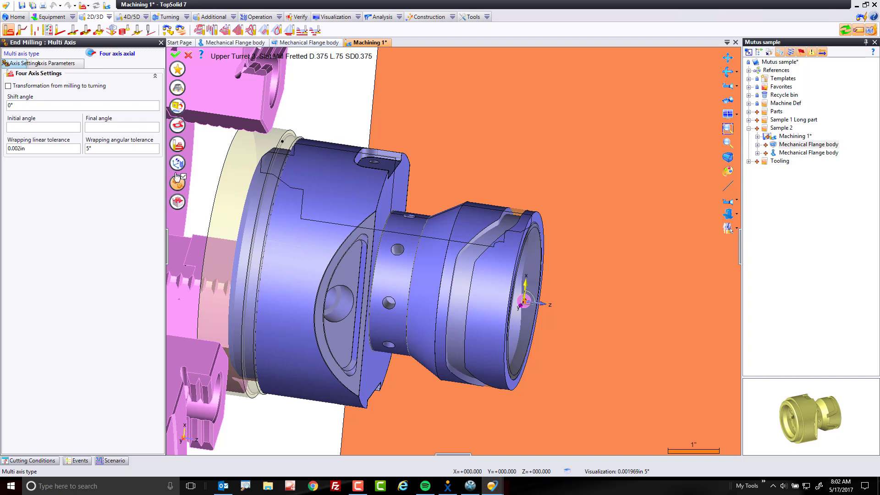
{"action": "left_click", "coordinate": [106, 54]}
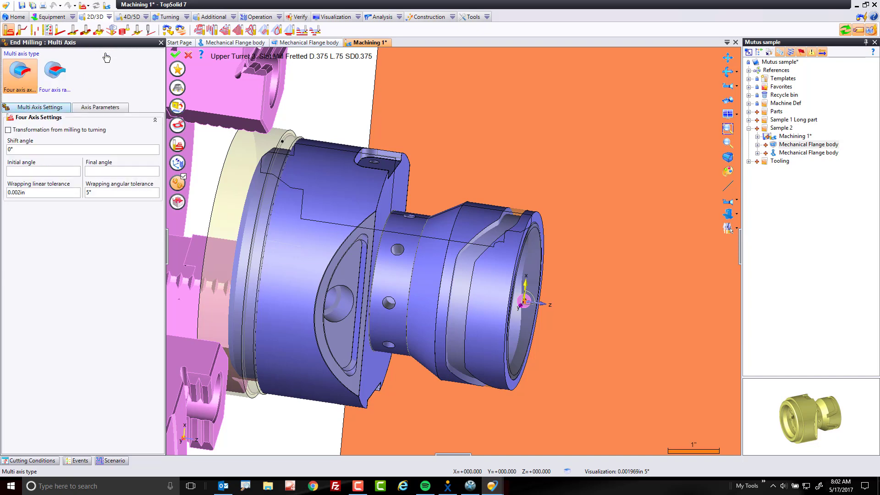
{"action": "left_click", "coordinate": [61, 83]}
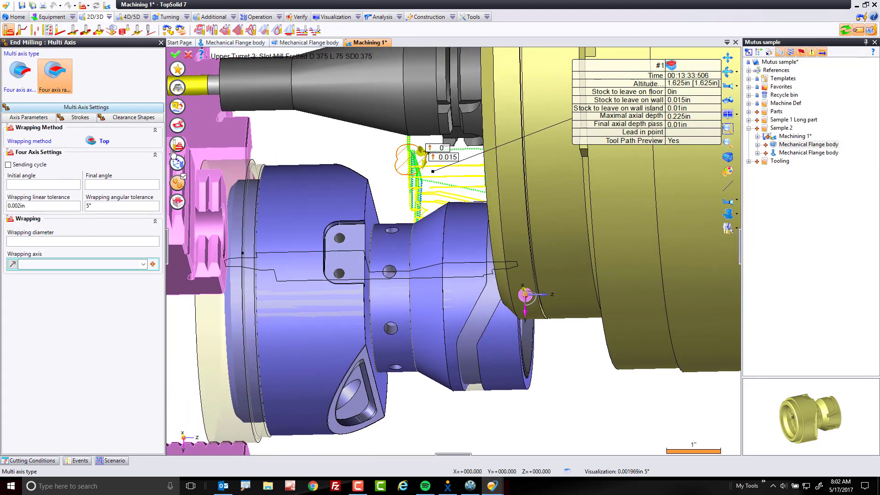
Step: Change the end milling tool to the extended-length coated carbide slot mill with 0.25 in diameter, 0.75 in cutting length and 4 teeth
{"action": "left_click", "coordinate": [179, 88]}
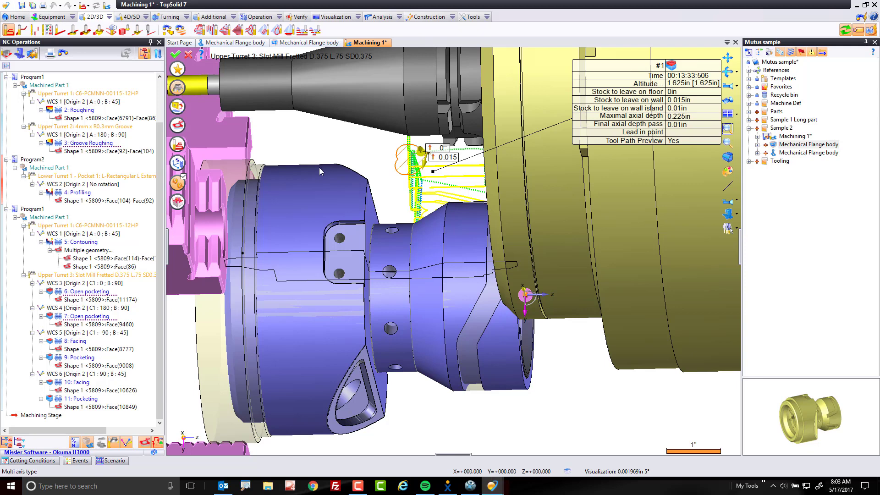
{"action": "mouse_move", "coordinate": [320, 171]}
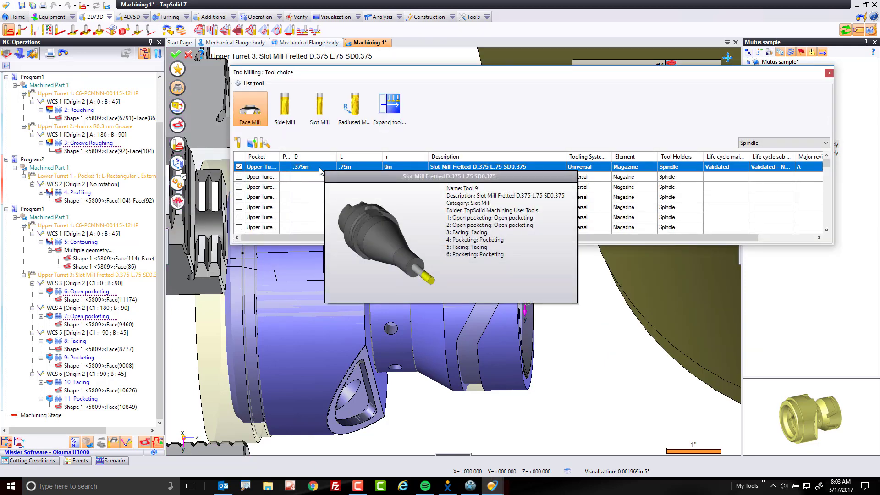
{"action": "left_click", "coordinate": [321, 122]}
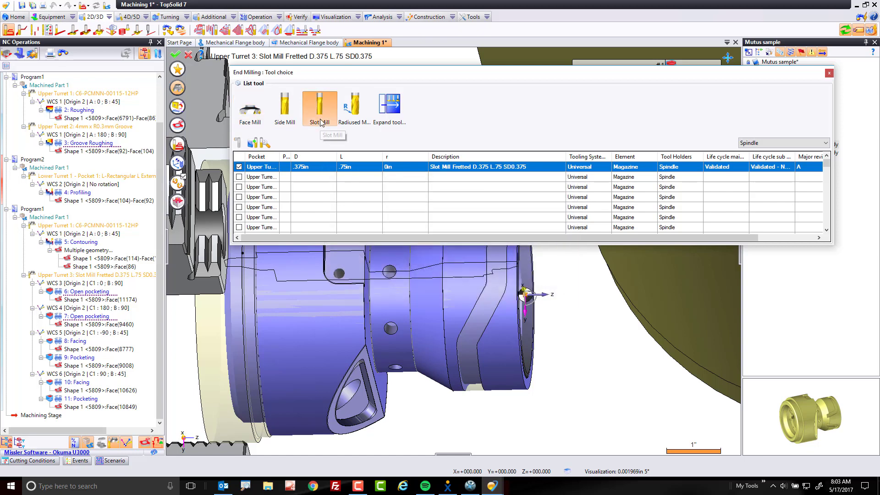
{"action": "double_click", "coordinate": [312, 176]}
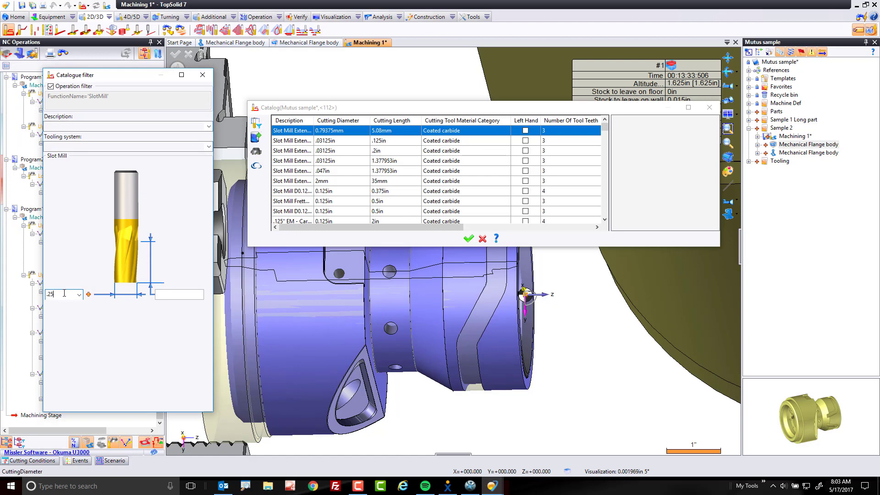
{"action": "key", "text": "Tab"}
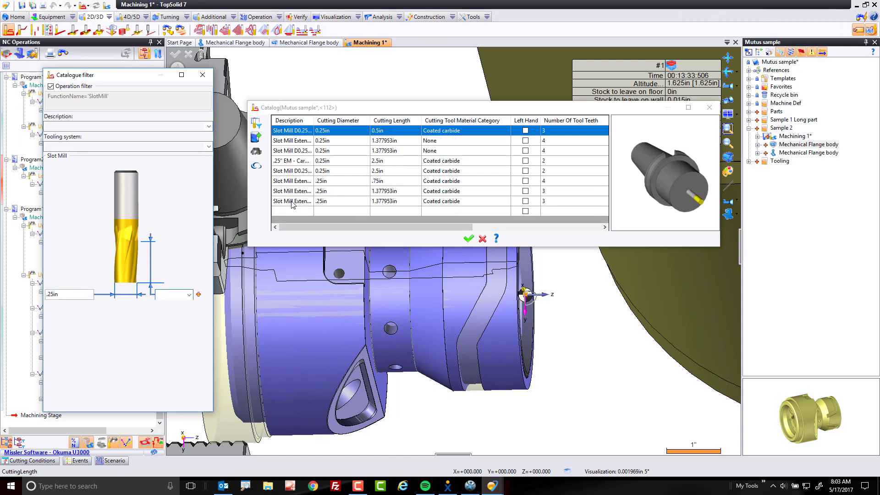
{"action": "left_click", "coordinate": [334, 182]}
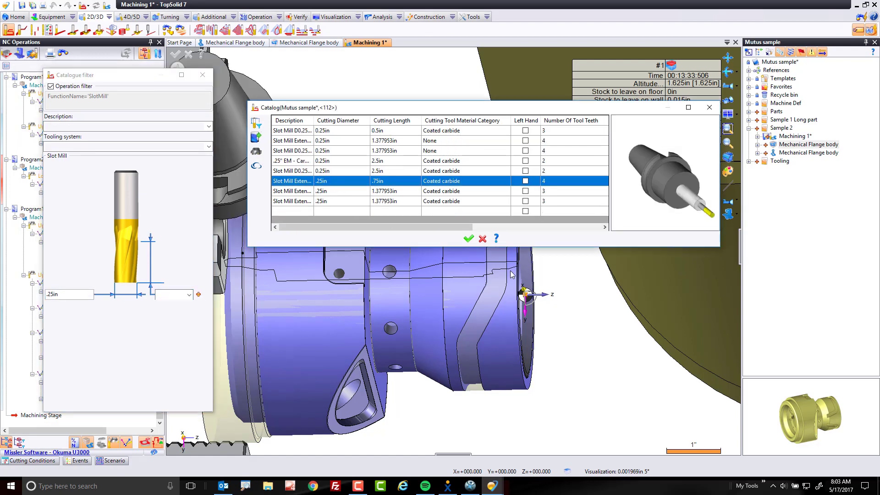
{"action": "middle_click_drag", "start_coordinate": [513, 300], "coordinate": [555, 284]}
{"action": "left_click", "coordinate": [468, 238]}
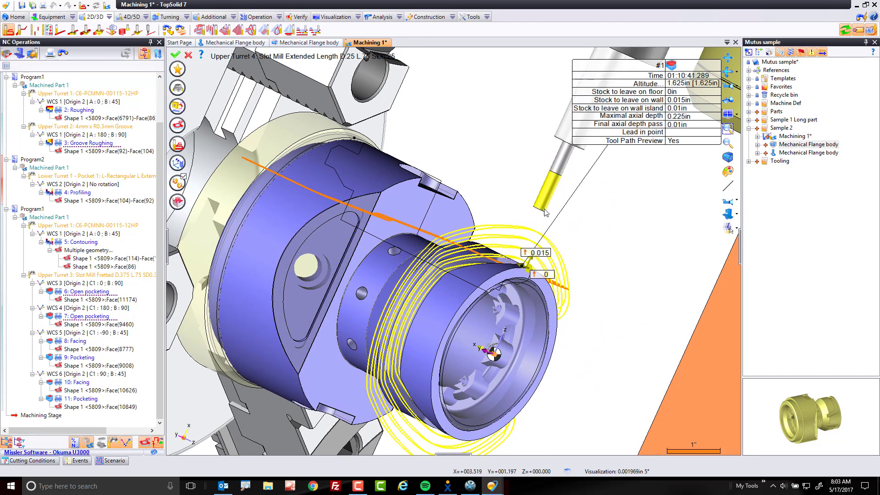
Step: Limit the end milling operation's starting altitude to a picked point on the upper edge of the wrapped groove
{"action": "left_click", "coordinate": [178, 145]}
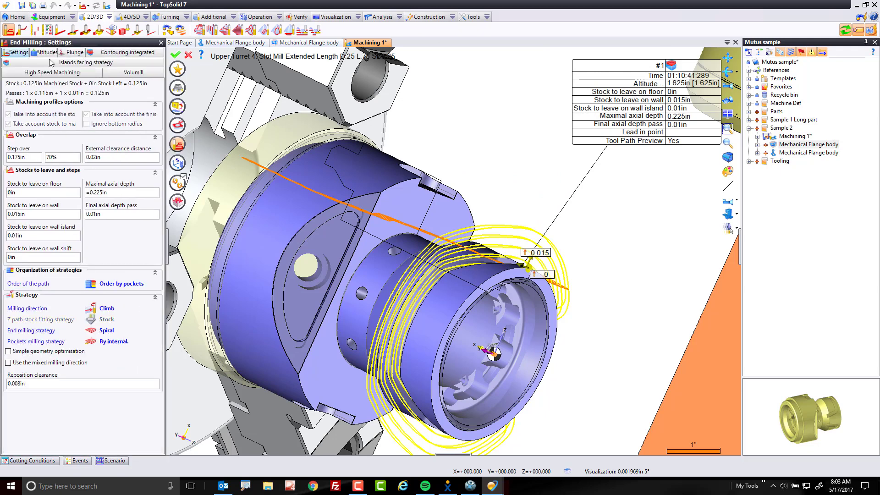
{"action": "left_click", "coordinate": [45, 53]}
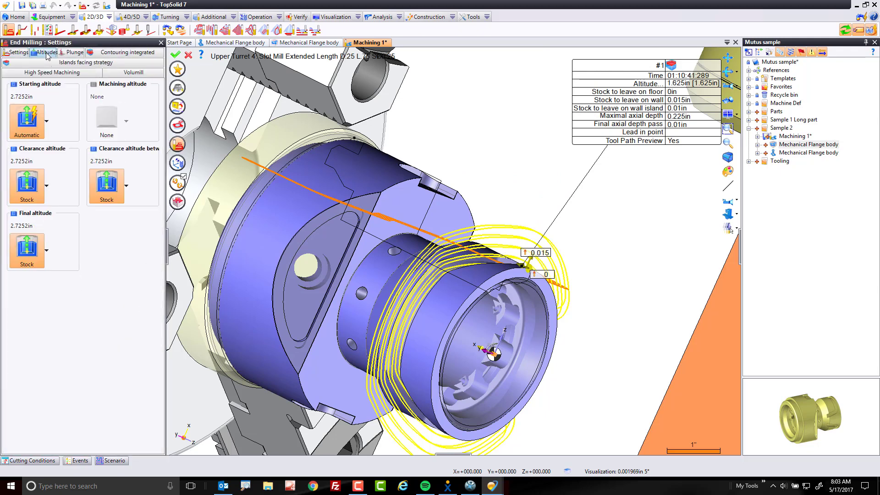
{"action": "left_click", "coordinate": [46, 122]}
{"action": "left_click", "coordinate": [101, 158]}
{"action": "scroll", "coordinate": [409, 229], "scroll_direction": "up", "scroll_amount": 10}
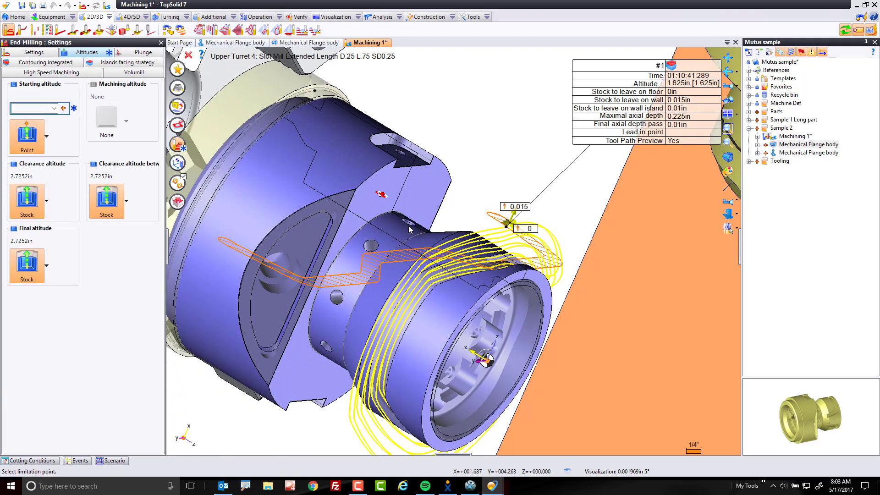
{"action": "scroll", "coordinate": [409, 229], "scroll_direction": "up", "scroll_amount": 3}
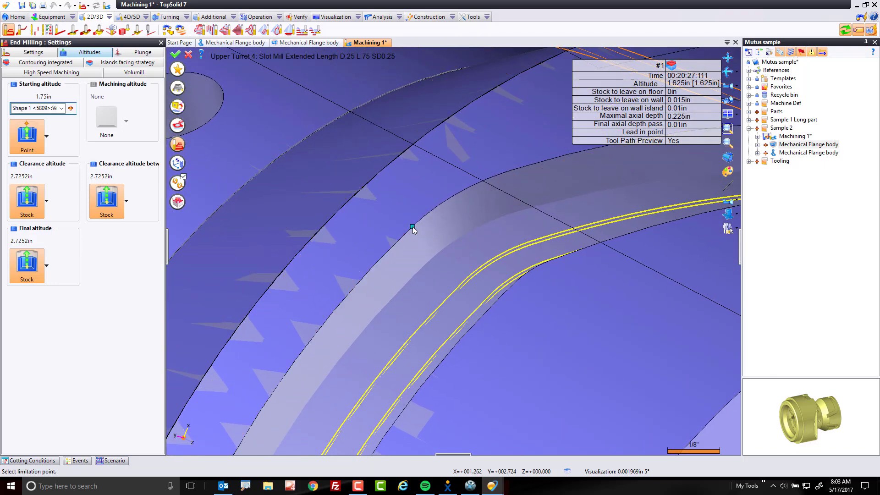
{"action": "scroll", "coordinate": [413, 229], "scroll_direction": "down", "scroll_amount": 12}
{"action": "scroll", "coordinate": [414, 230], "scroll_direction": "down", "scroll_amount": 2}
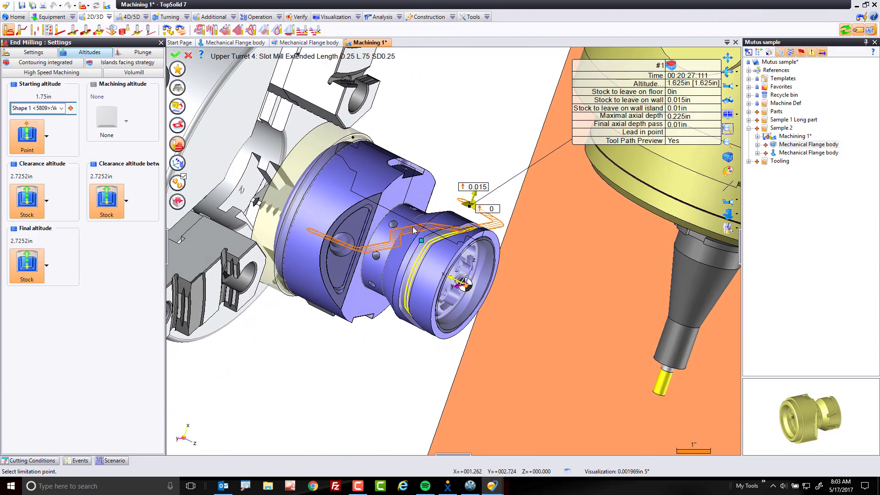
Step: Set the step over to 40%, maximal axial depth to 0.06 in, and floor and wall stock to 0.01 in, and validate the groove operation
{"action": "left_click", "coordinate": [44, 53]}
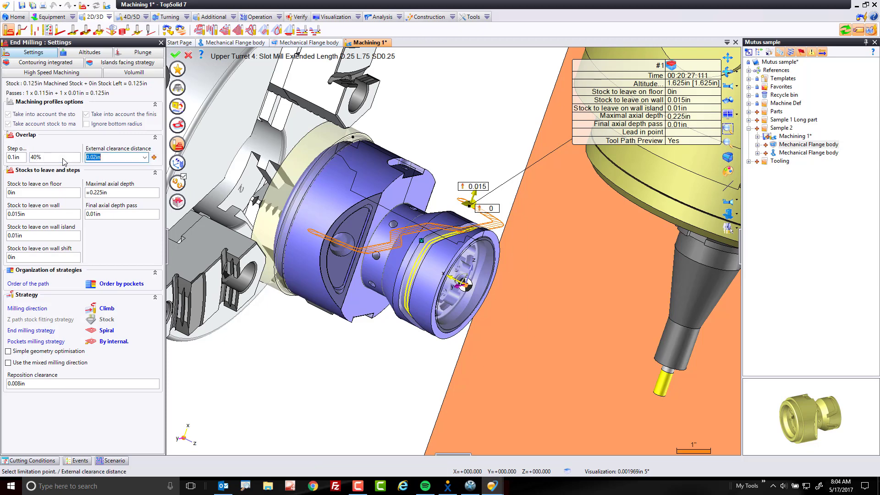
{"action": "type", "text": ".01"}
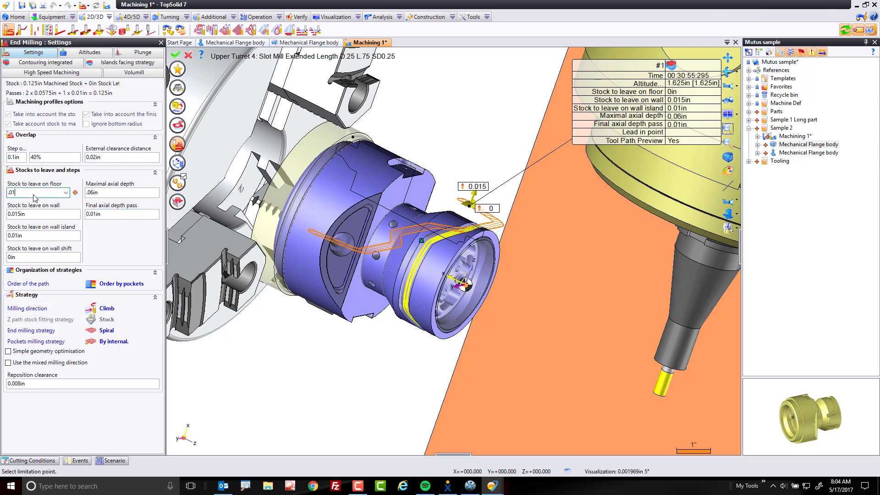
{"action": "key", "text": "Tab"}
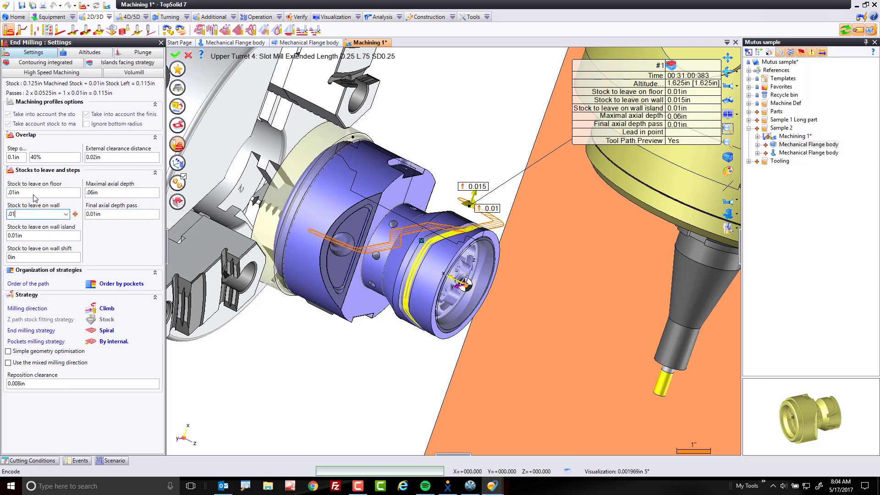
{"action": "key", "text": "Tab"}
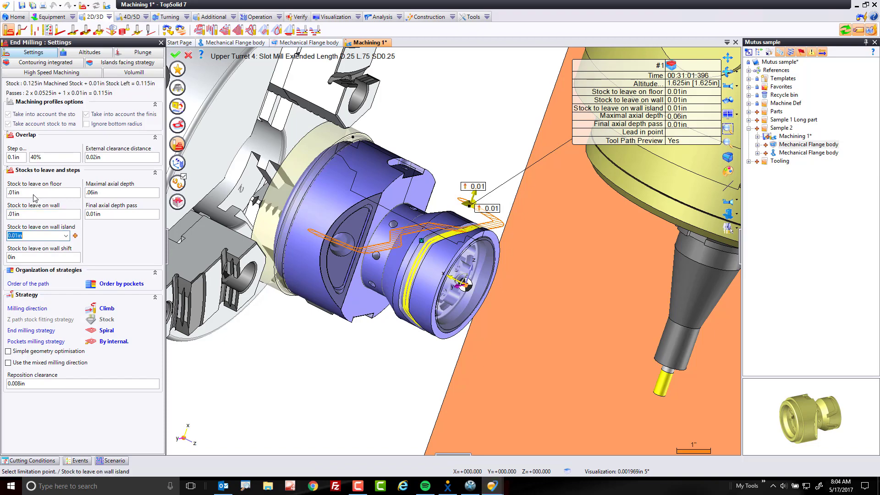
{"action": "left_click", "coordinate": [175, 58]}
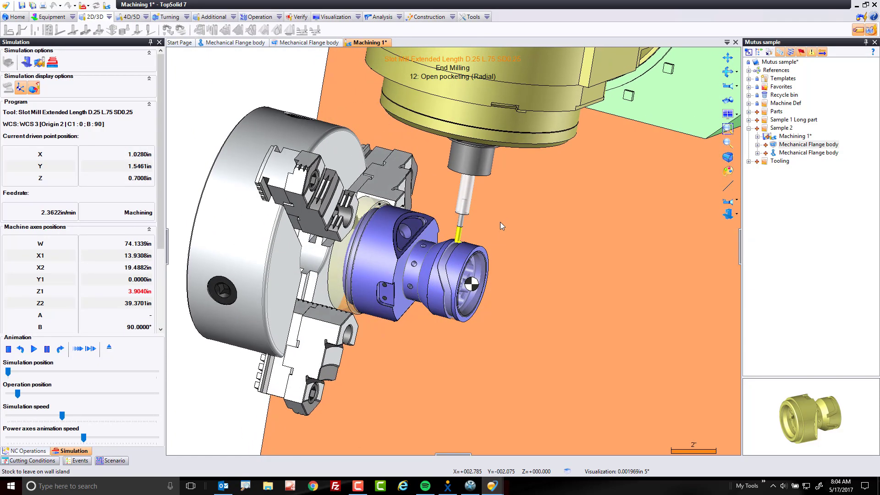
Step: Simulate the radial open pocketing of the wrapped groove up close, and quit the simulation
{"action": "scroll", "coordinate": [500, 222], "scroll_direction": "up", "scroll_amount": 8}
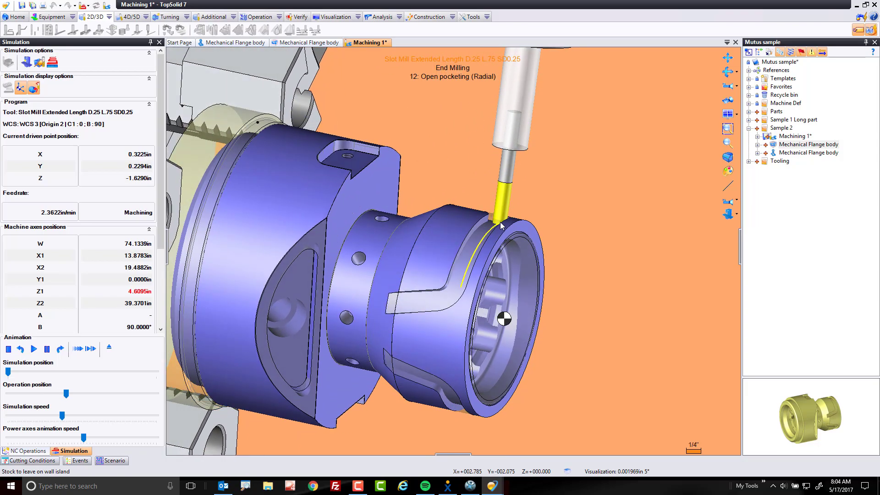
{"action": "left_click", "coordinate": [108, 349]}
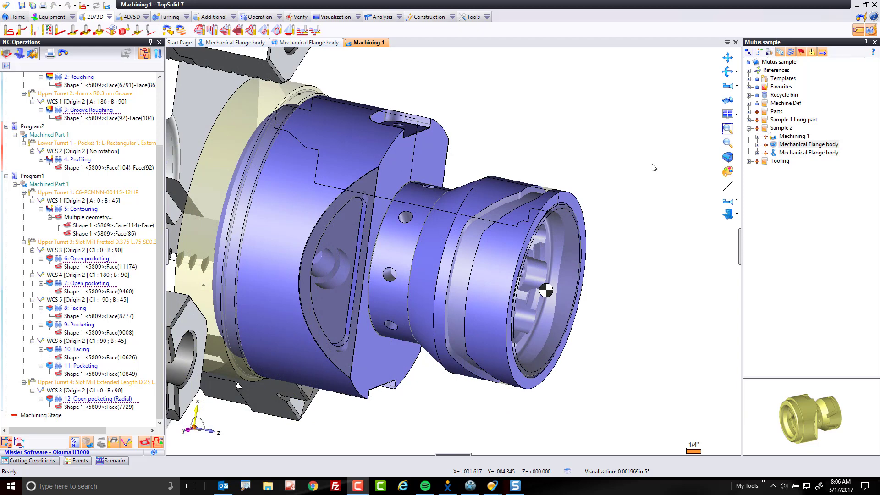
Step: Enable the turning display for Machined Part 1 with a maximum angle of 90° to section the part
{"action": "left_click", "coordinate": [170, 17]}
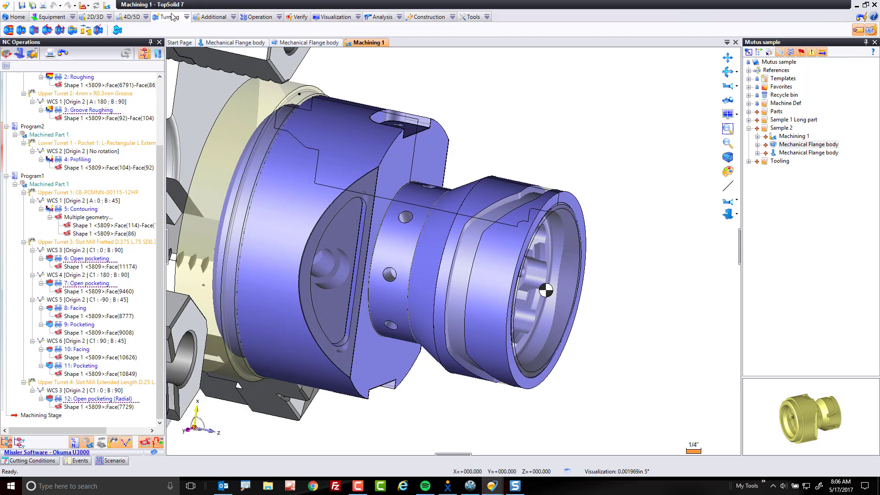
{"action": "left_click", "coordinate": [117, 31]}
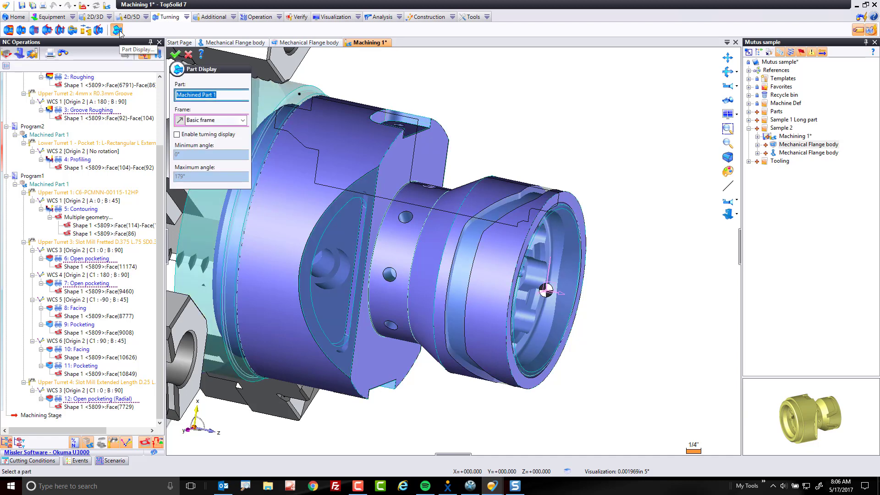
{"action": "left_click", "coordinate": [197, 135]}
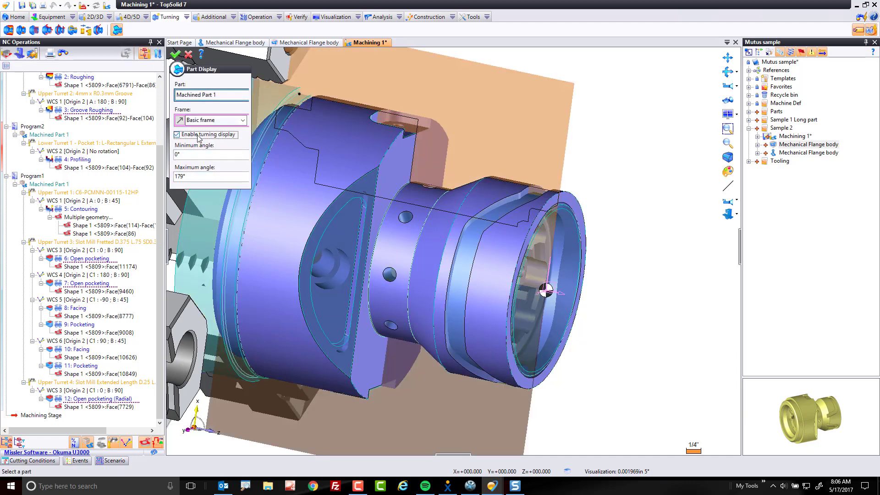
{"action": "left_click", "coordinate": [187, 179]}
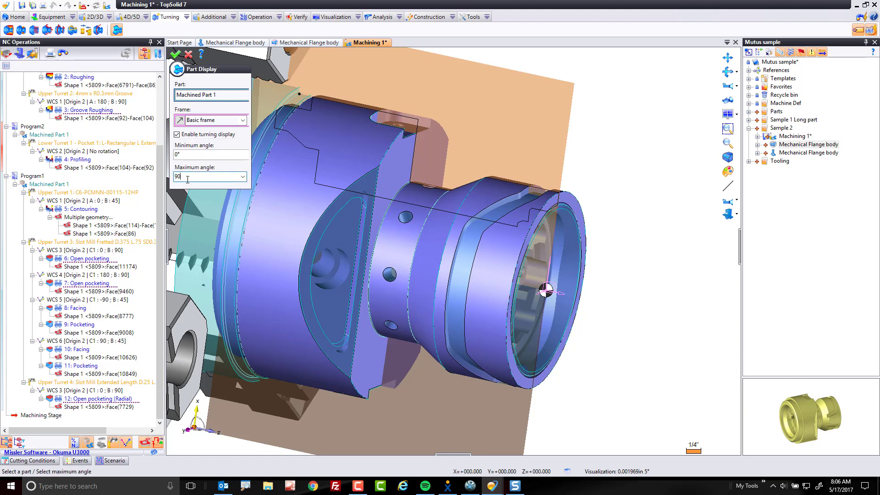
{"action": "key", "text": "Return"}
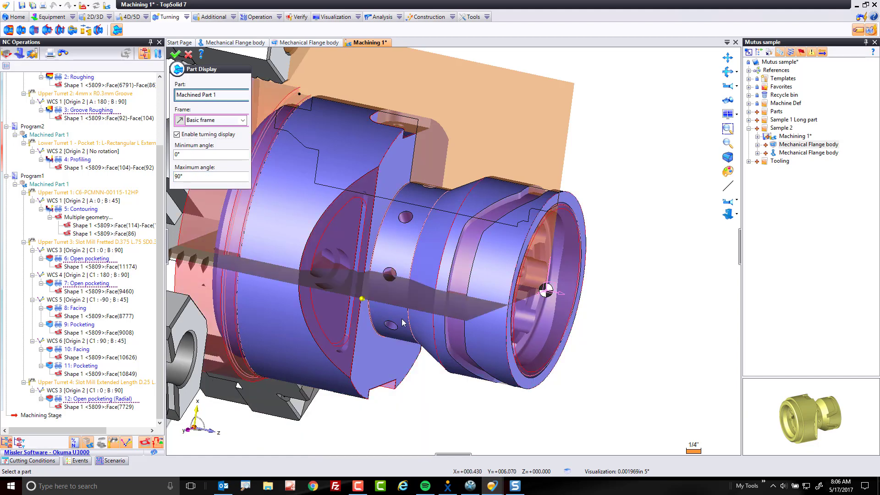
{"action": "left_click", "coordinate": [175, 55]}
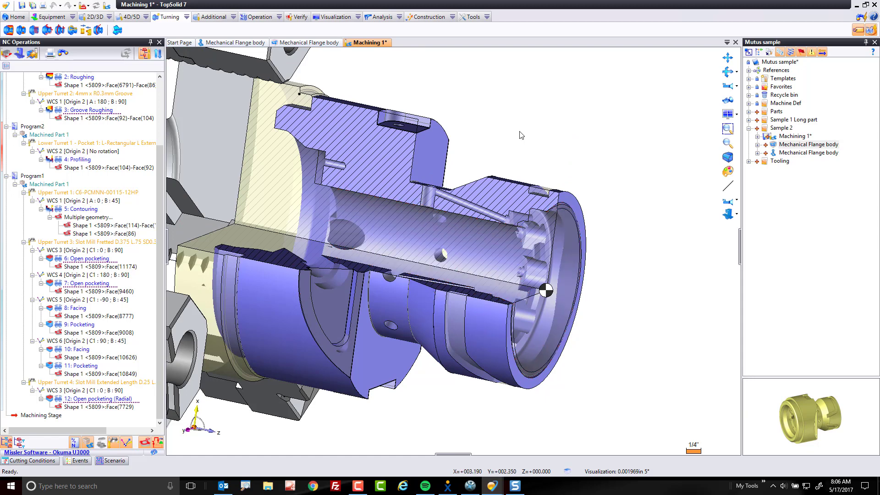
Step: Start a hole machining operation on the central bore using a flat drill with 1.75 in diameter
{"action": "right_click", "coordinate": [493, 260]}
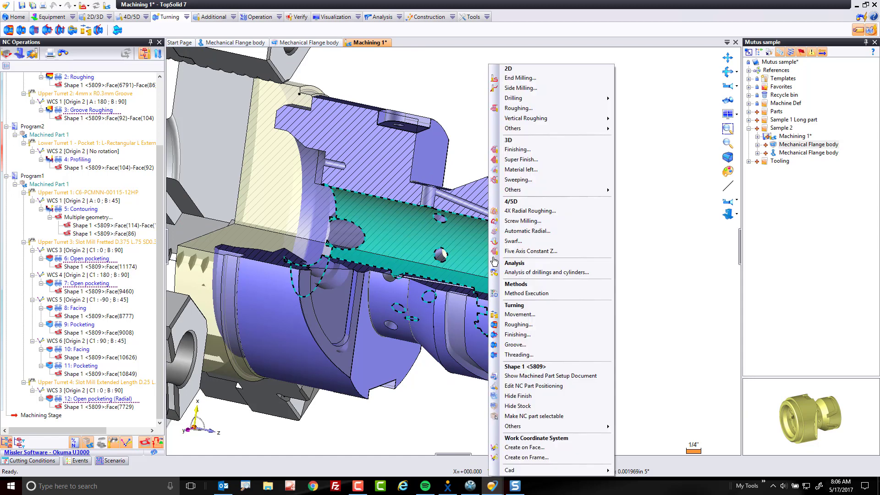
{"action": "mouse_move", "coordinate": [550, 98]}
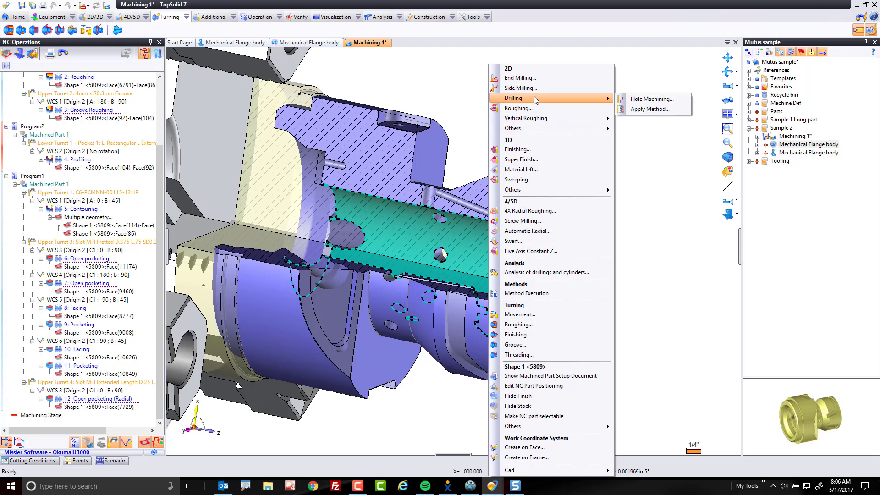
{"action": "left_click", "coordinate": [648, 103]}
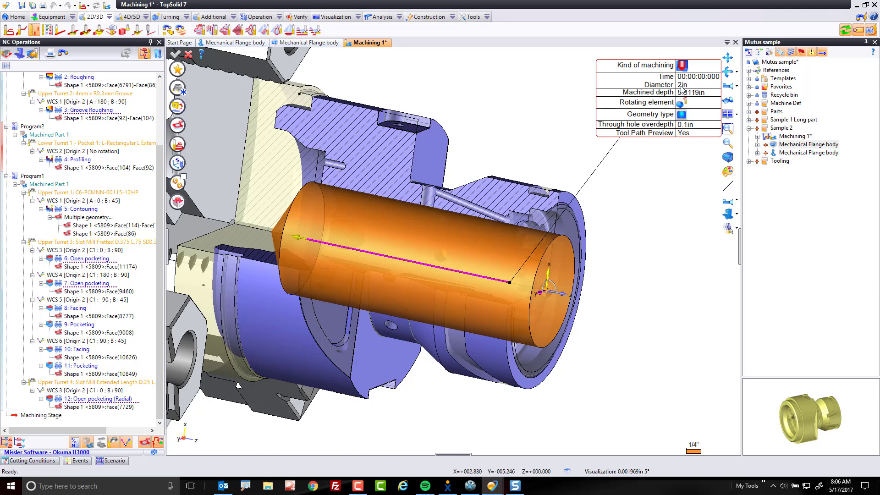
{"action": "left_click", "coordinate": [178, 87]}
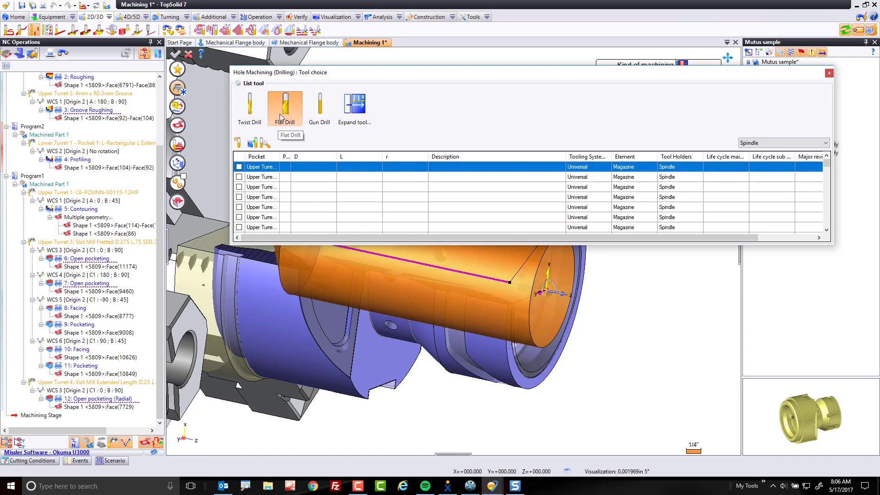
{"action": "left_click", "coordinate": [281, 117]}
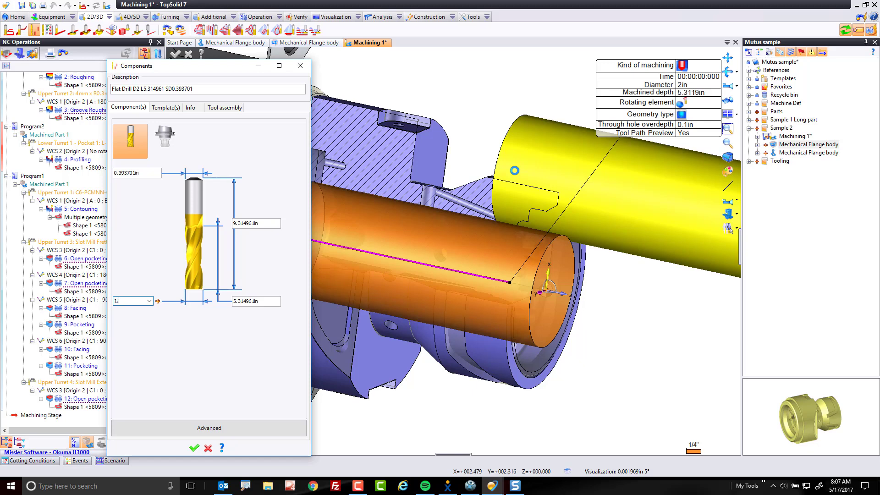
{"action": "key", "text": "Tab"}
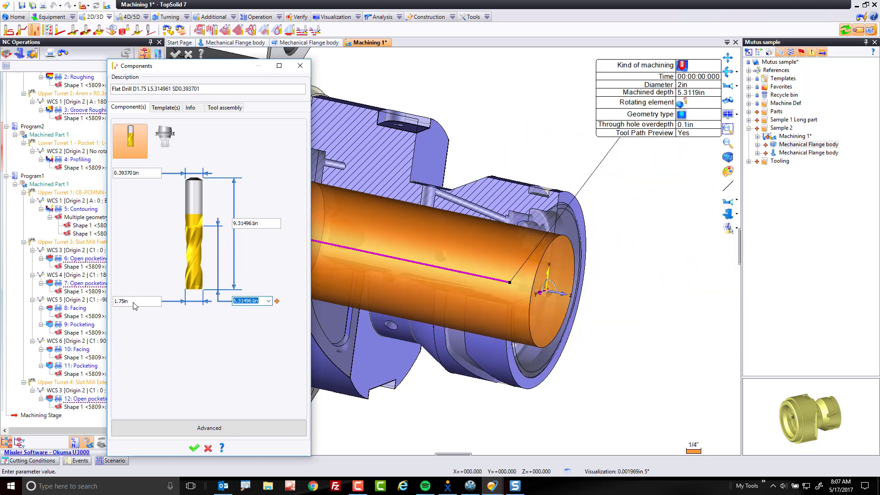
{"action": "left_click", "coordinate": [728, 202]}
{"action": "scroll", "coordinate": [623, 269], "scroll_direction": "down", "scroll_amount": 5}
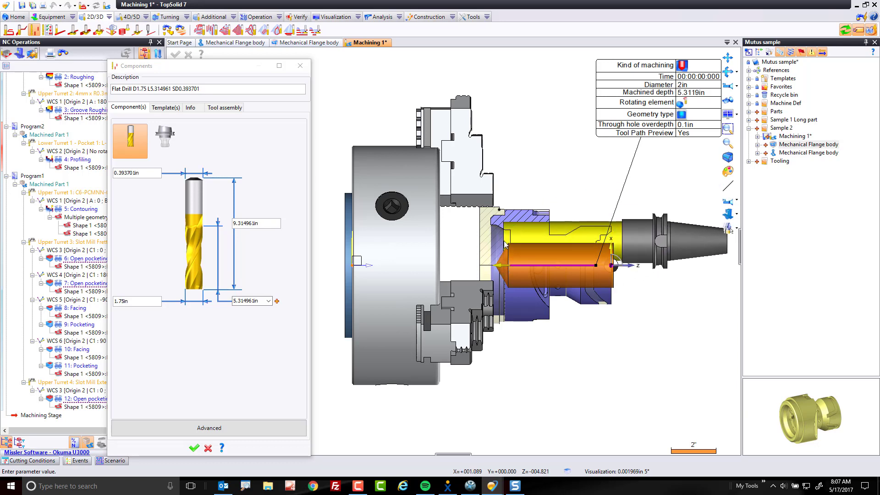
{"action": "left_click", "coordinate": [194, 447]}
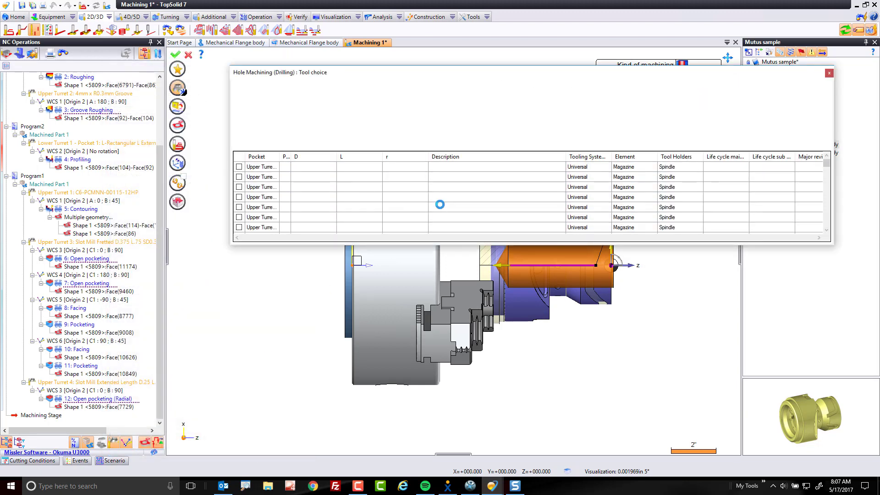
Step: Set the flat drill's cutting conditions to 500 rpm spindle rate, 15 in/min feed rate and Center coolant mode
{"action": "left_click", "coordinate": [177, 107]}
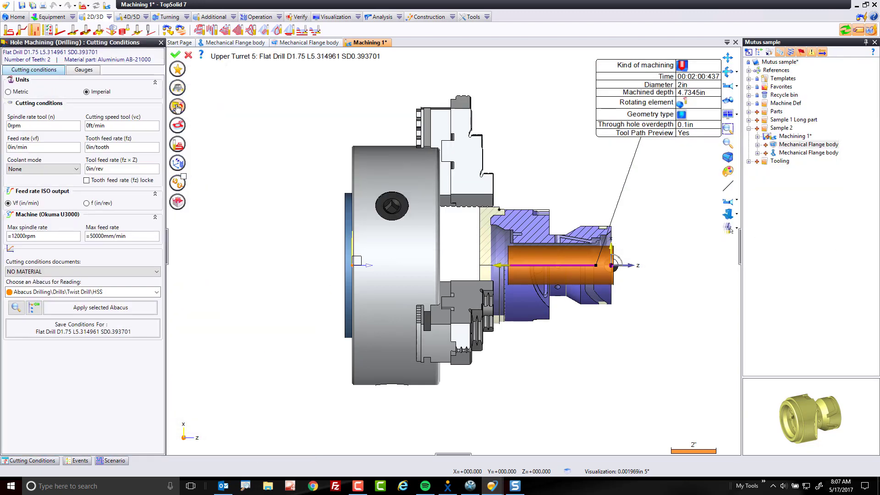
{"action": "left_click", "coordinate": [54, 126]}
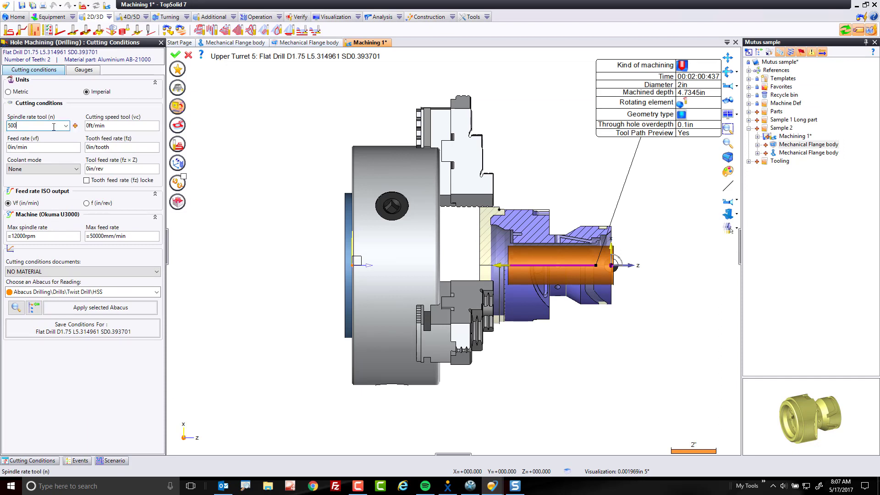
{"action": "type", "text": "500"}
{"action": "key", "text": "Tab"}
{"action": "type", "text": "15"}
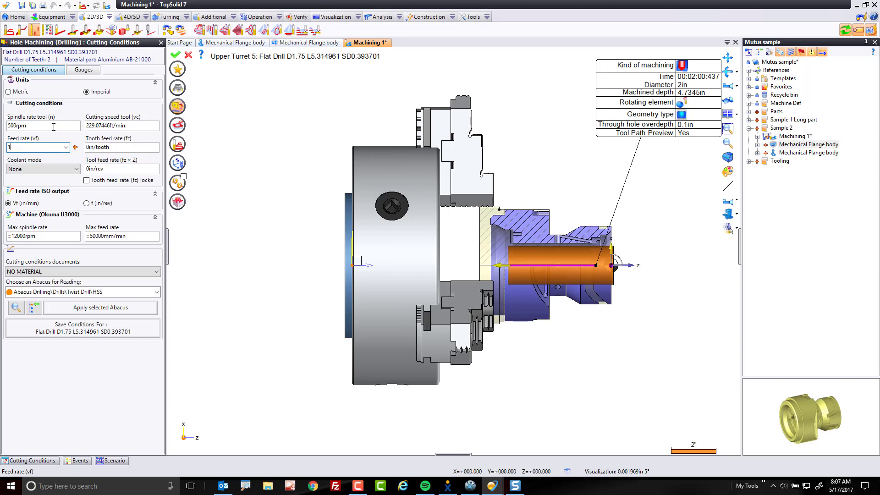
{"action": "key", "text": "Tab"}
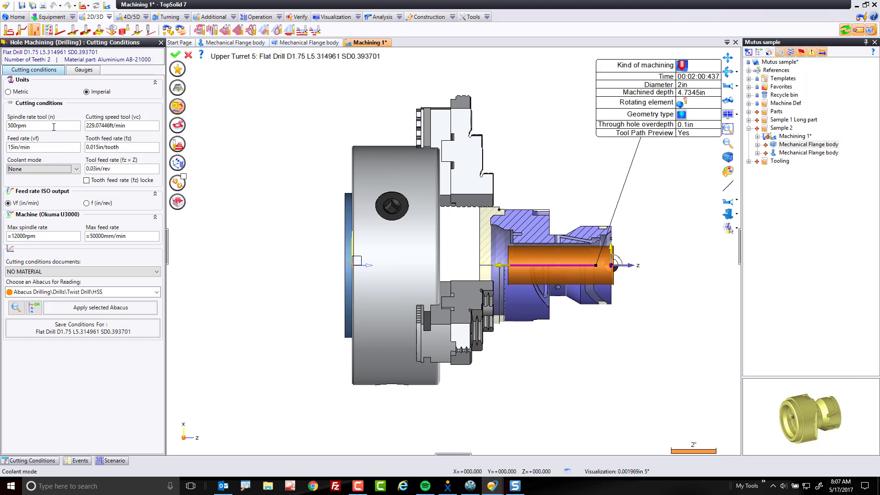
{"action": "left_click", "coordinate": [19, 168]}
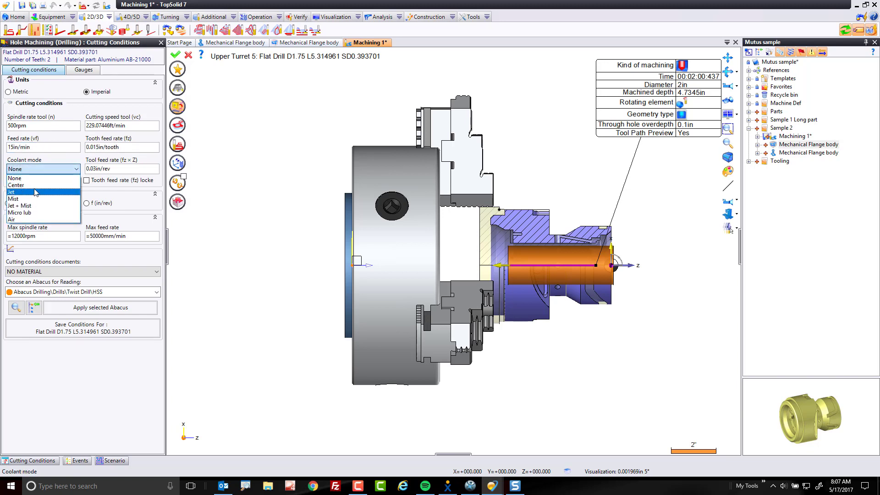
{"action": "left_click", "coordinate": [31, 185]}
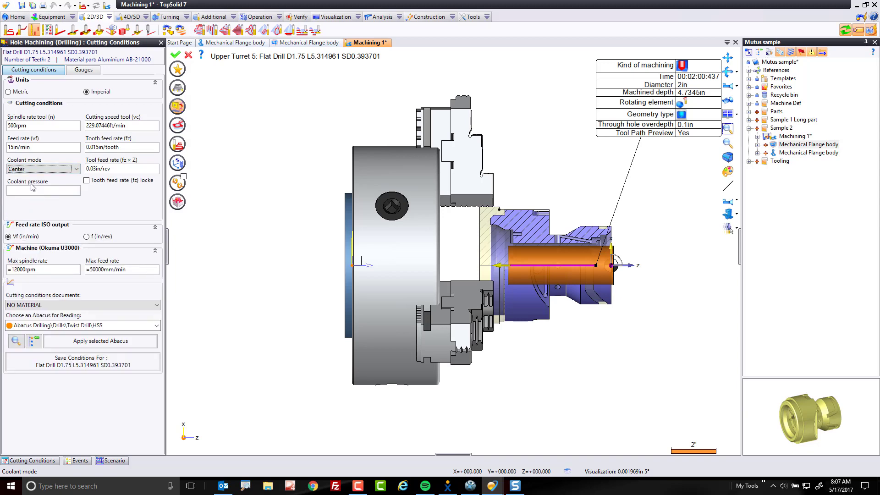
{"action": "left_click", "coordinate": [178, 106]}
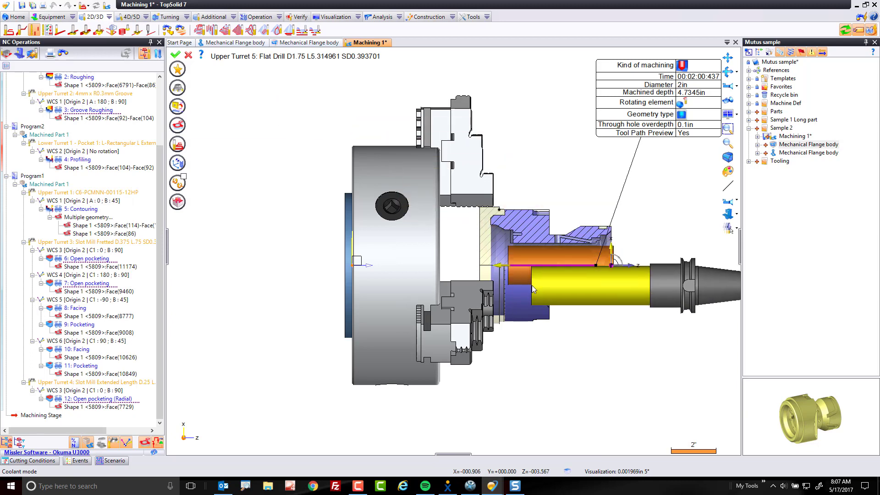
Step: Set the rotating element of the central bore drilling operation to Part
{"action": "left_click", "coordinate": [683, 103]}
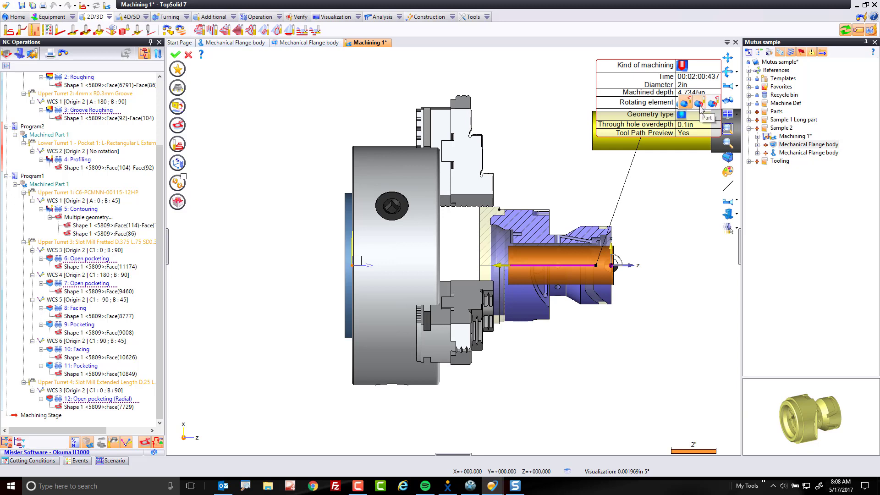
{"action": "left_click", "coordinate": [699, 106]}
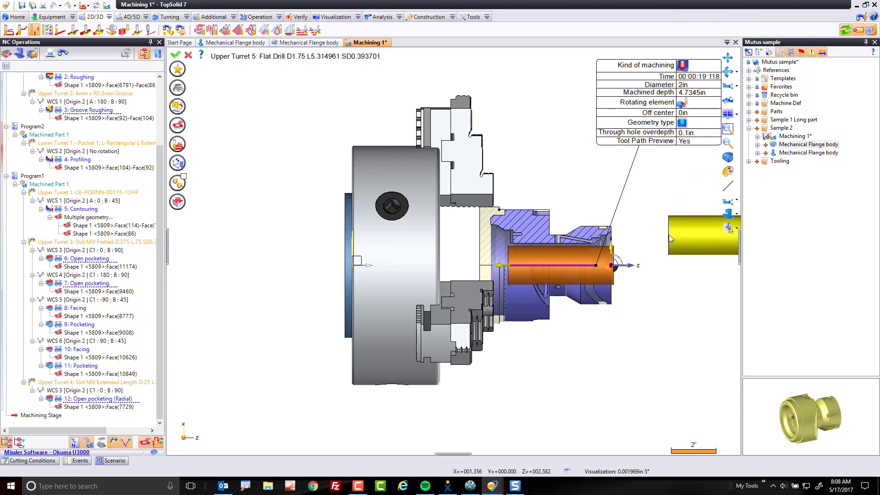
Step: Validate the Flat Drill D1.75 drilling operation on the flange body's bore and simulate it on the machine
{"action": "left_click", "coordinate": [175, 55]}
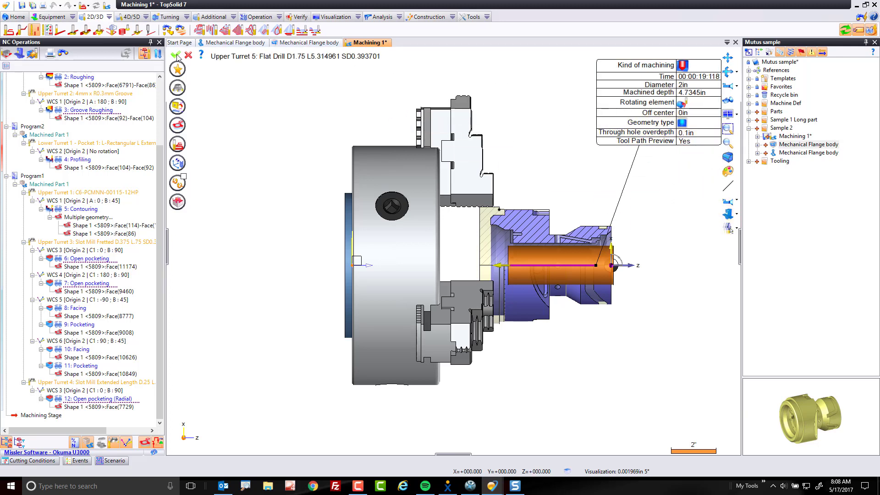
{"action": "scroll", "coordinate": [263, 215], "scroll_direction": "down", "scroll_amount": 3}
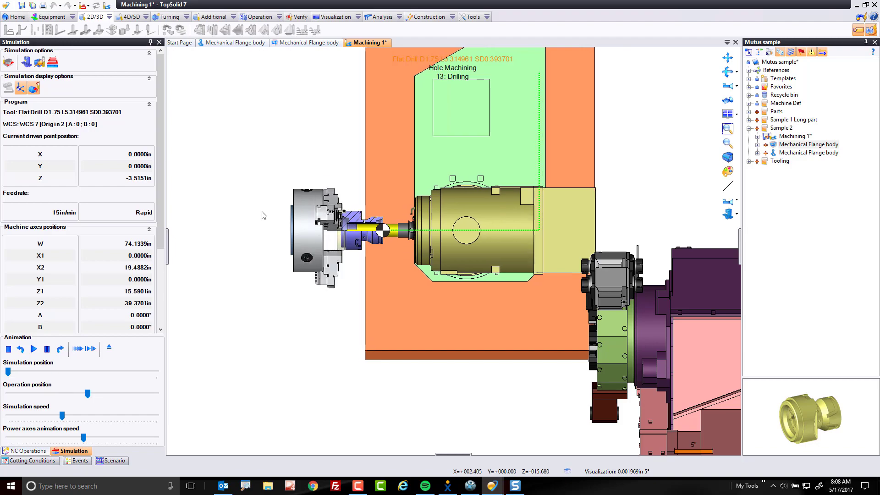
{"action": "scroll", "coordinate": [353, 246], "scroll_direction": "up", "scroll_amount": 1}
{"action": "scroll", "coordinate": [353, 246], "scroll_direction": "up", "scroll_amount": 3}
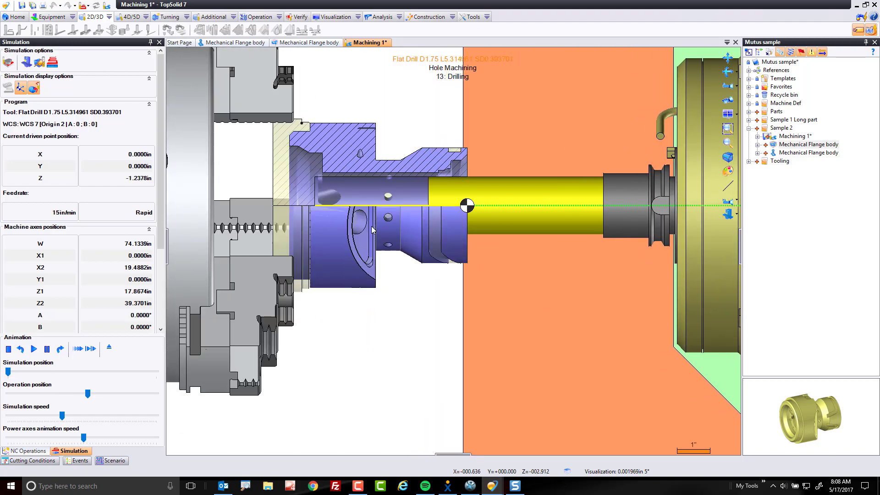
{"action": "scroll", "coordinate": [370, 227], "scroll_direction": "down", "scroll_amount": 5}
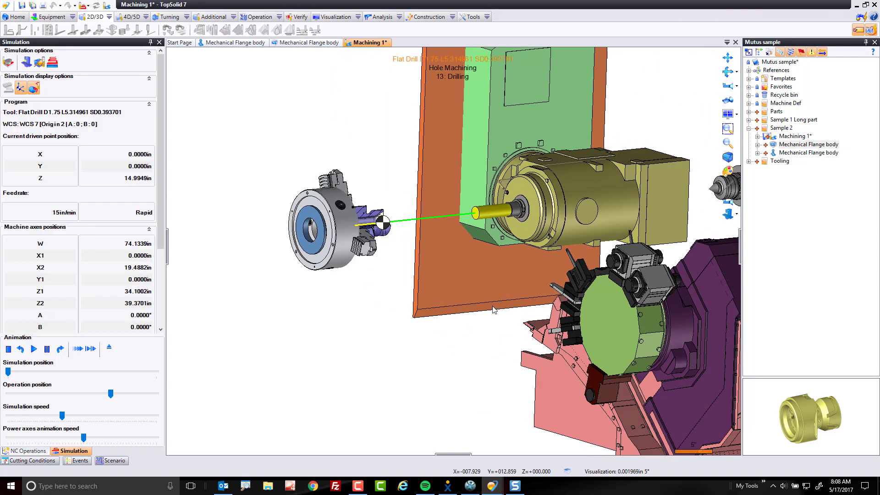
{"action": "left_click", "coordinate": [109, 347]}
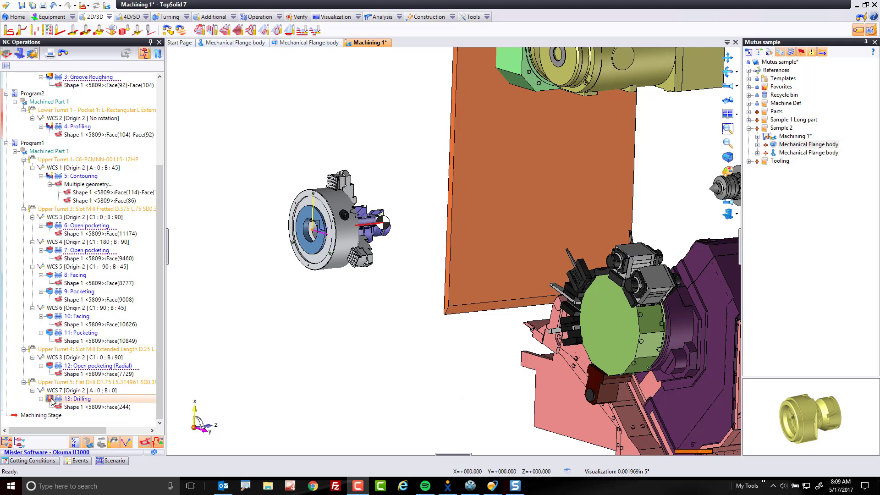
{"action": "left_click_drag", "start_coordinate": [51, 401], "coordinate": [351, 361]}
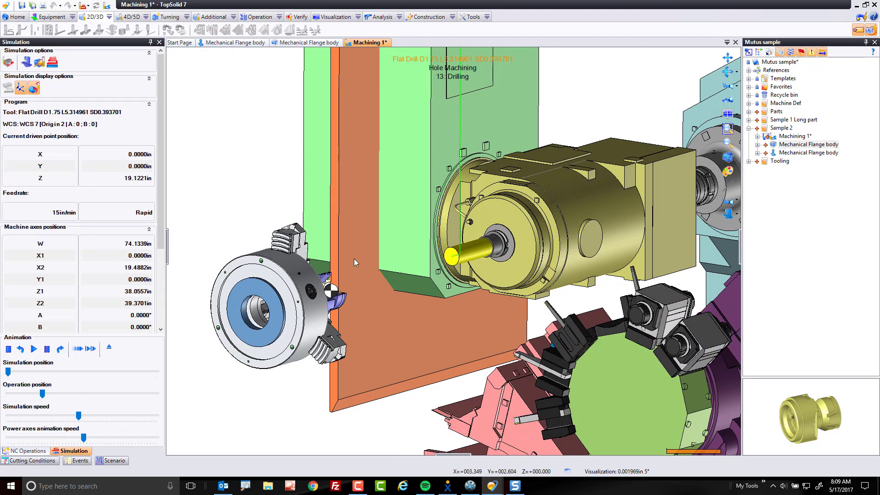
{"action": "left_click", "coordinate": [109, 348]}
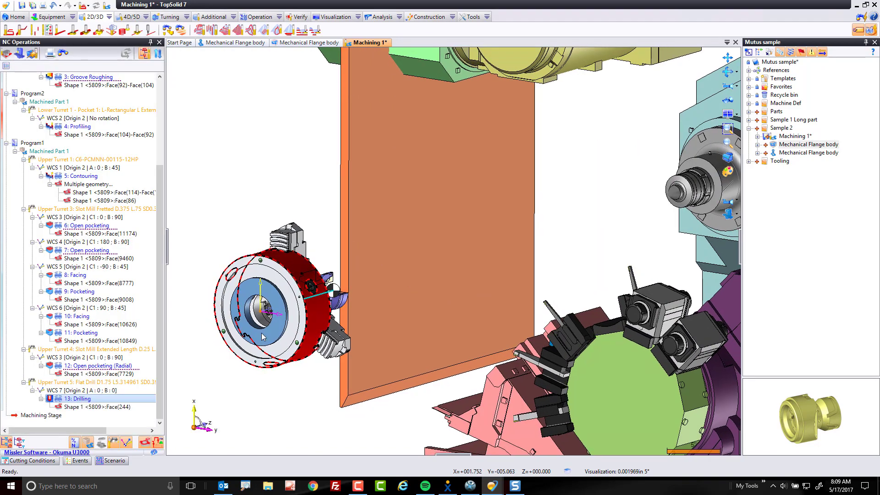
Step: Edit the approach link movements of operation 13: Drilling and set their method to Manual
{"action": "right_click", "coordinate": [94, 403]}
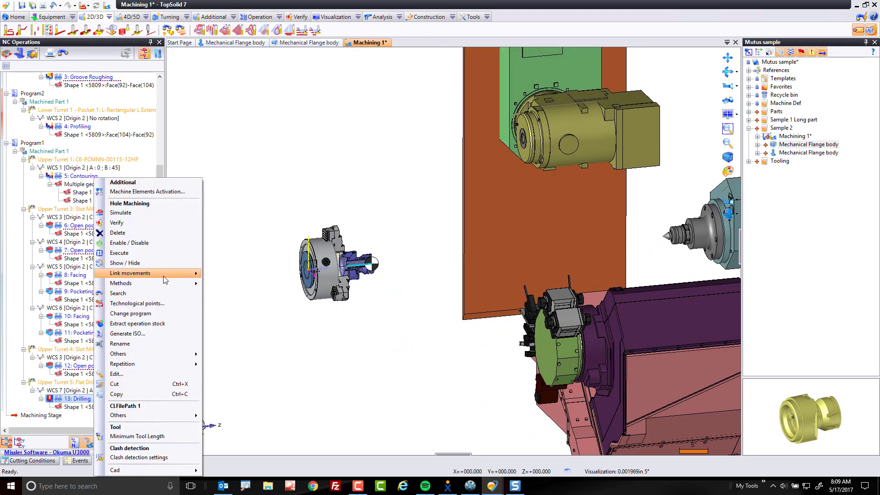
{"action": "mouse_move", "coordinate": [164, 277]}
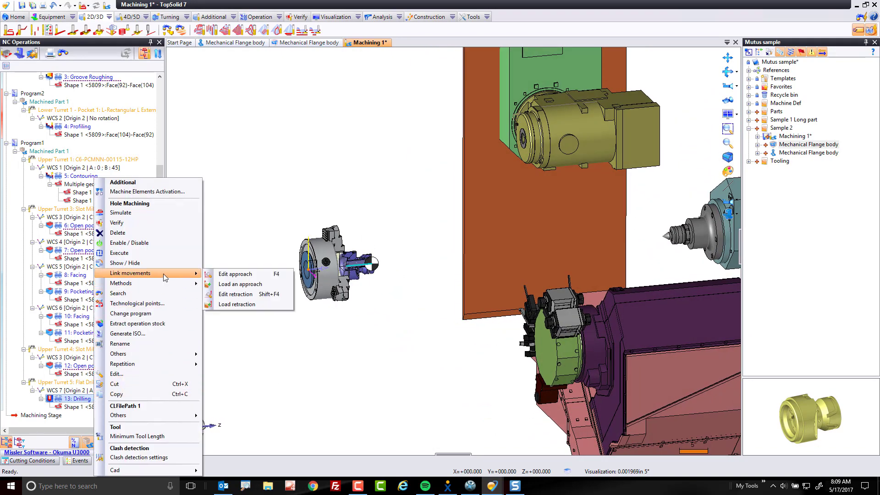
{"action": "left_click", "coordinate": [234, 276]}
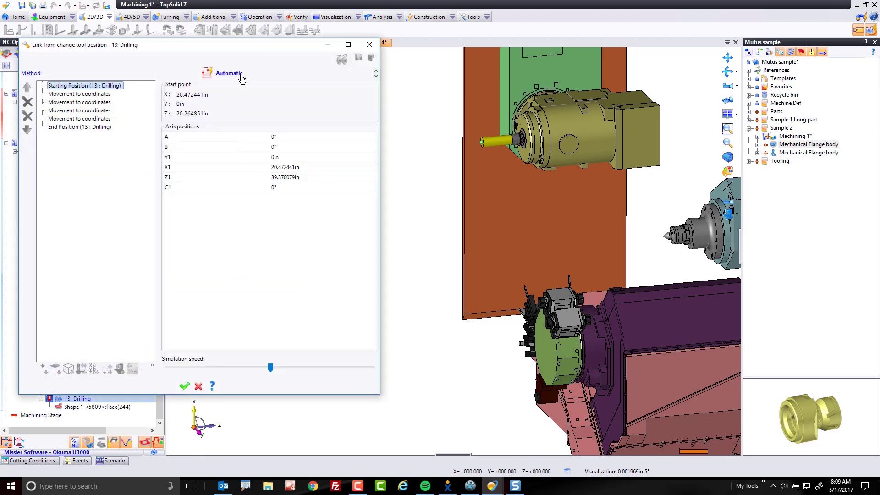
{"action": "left_click", "coordinate": [242, 79]}
{"action": "left_click", "coordinate": [72, 94]}
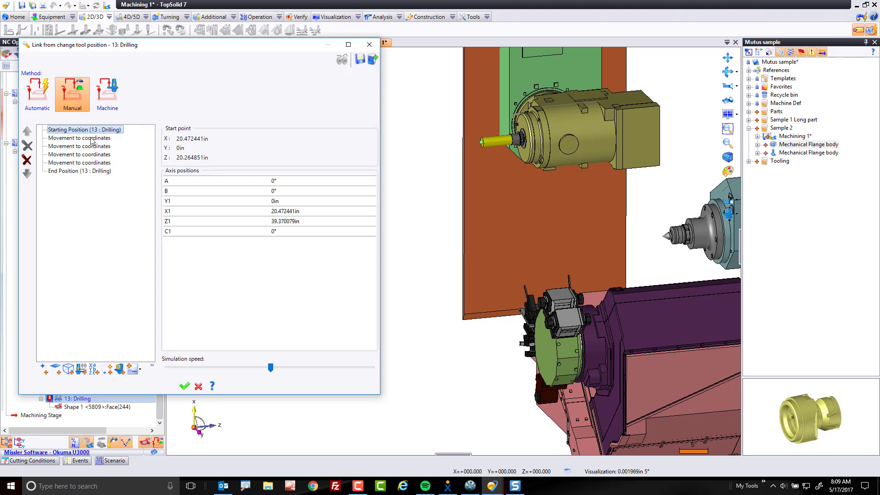
Step: Reorder the approach so the Z1 movement precedes the X1/Y1 movement, check each position, and accept the link
{"action": "left_click", "coordinate": [92, 138]}
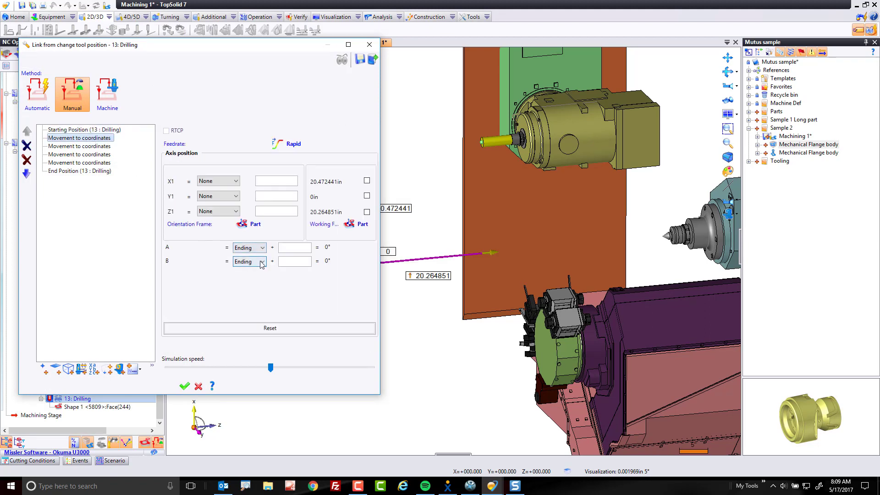
{"action": "left_click", "coordinate": [90, 146]}
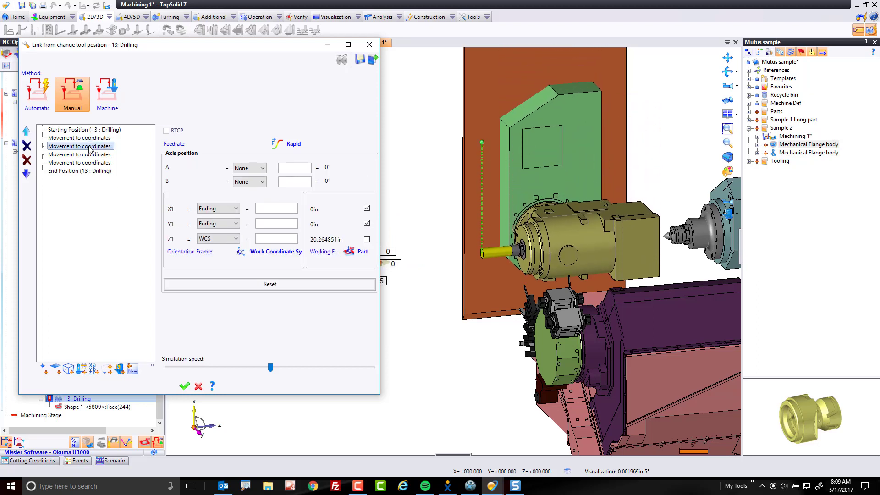
{"action": "left_click", "coordinate": [87, 155]}
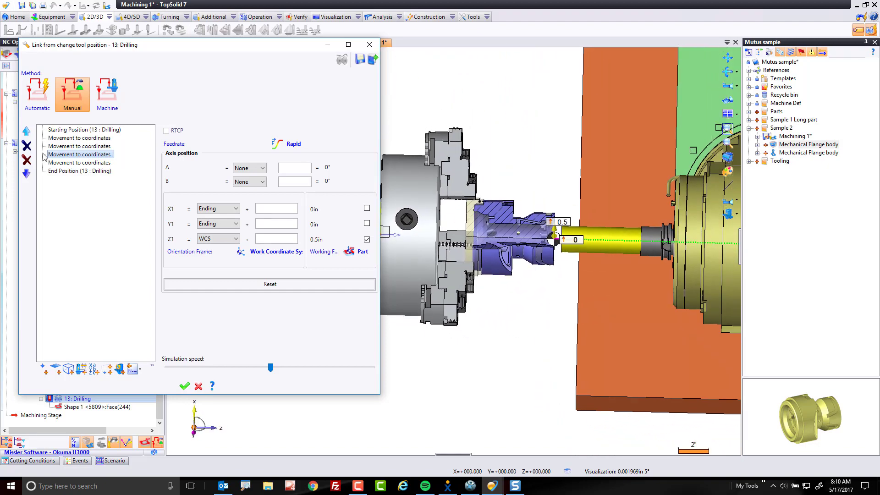
{"action": "left_click", "coordinate": [26, 131]}
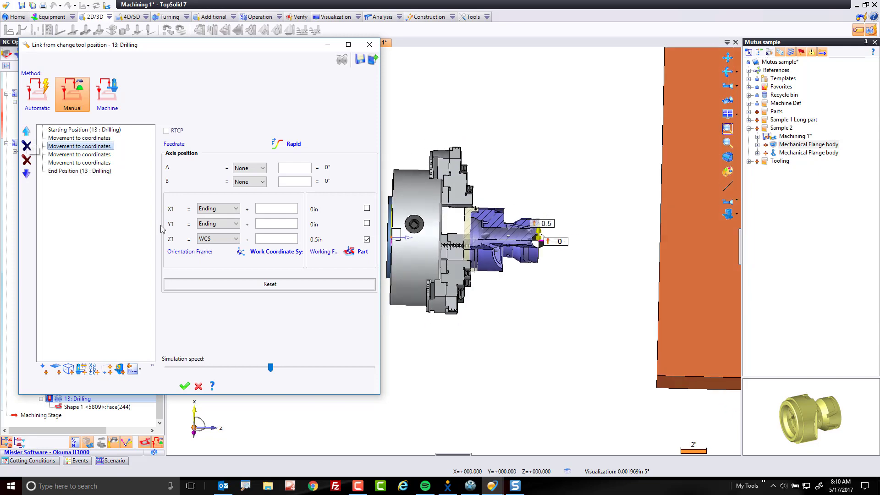
{"action": "left_click", "coordinate": [80, 139]}
{"action": "left_click", "coordinate": [79, 146]}
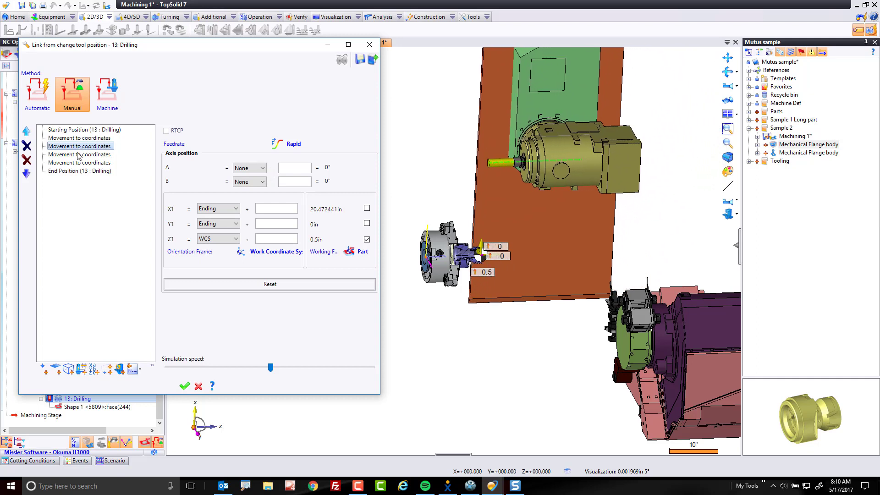
{"action": "left_click", "coordinate": [78, 154]}
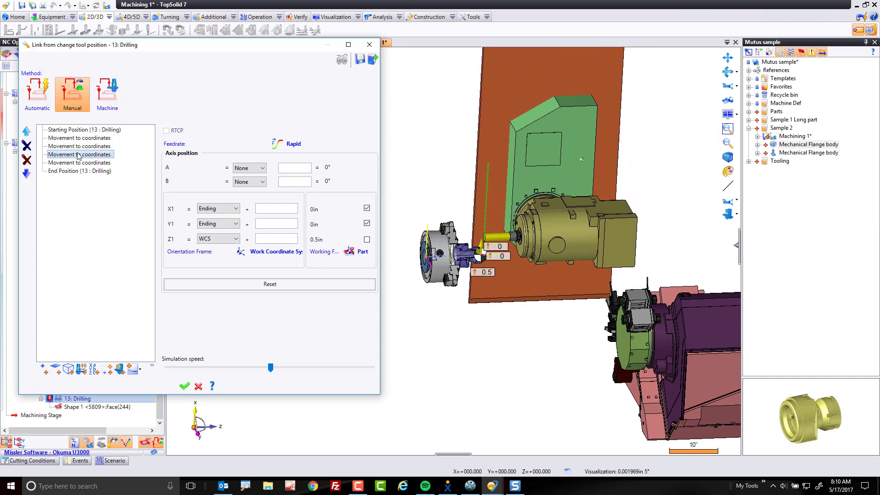
{"action": "left_click", "coordinate": [185, 387]}
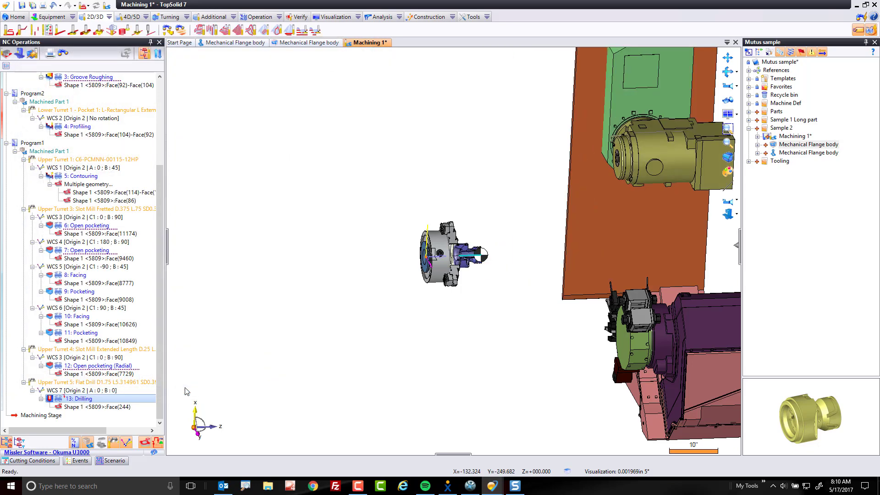
Step: Simulate operation 13: Drilling to check the reordered approach, and leave the simulation
{"action": "scroll", "coordinate": [185, 391], "scroll_direction": "down", "scroll_amount": 1}
{"action": "left_click", "coordinate": [58, 399]}
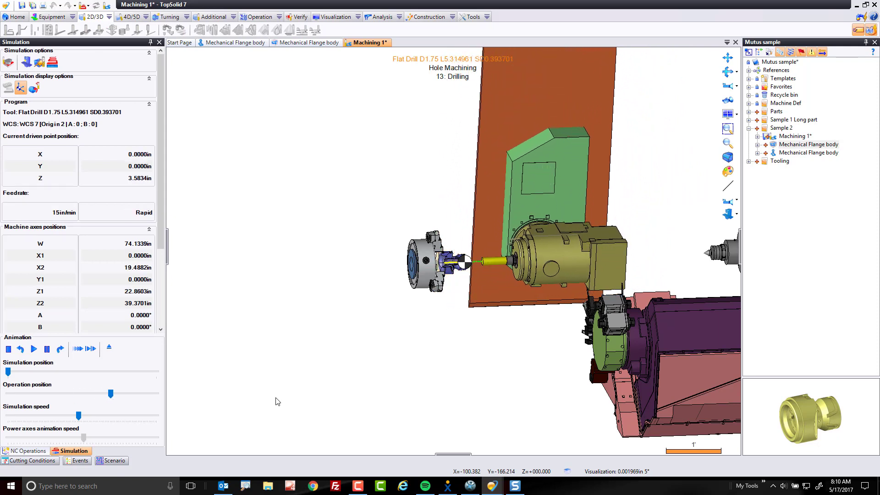
{"action": "left_click", "coordinate": [109, 349]}
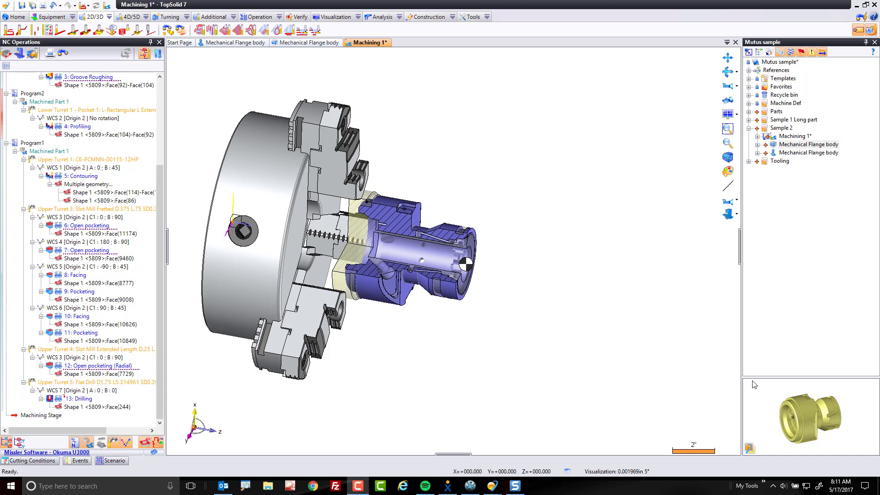
Step: Open the recent Teaser machining document from the Integrex's Are Easy! project
{"action": "left_click", "coordinate": [179, 42]}
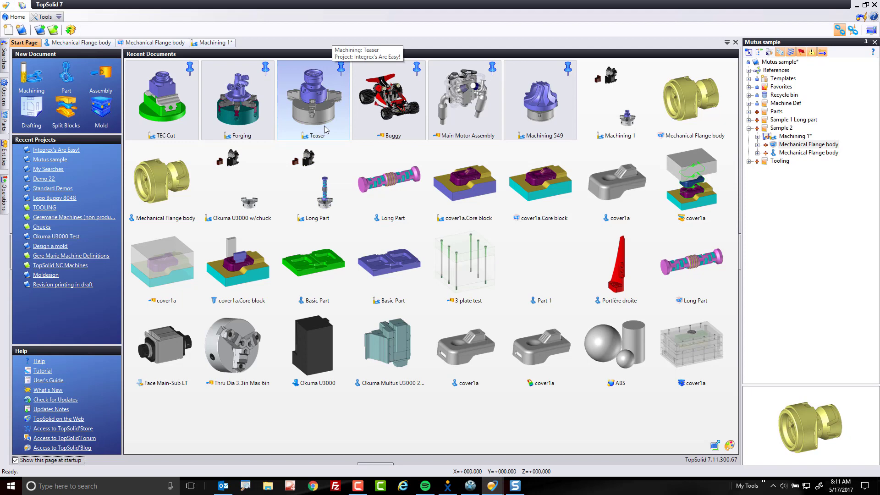
{"action": "left_click", "coordinate": [325, 130]}
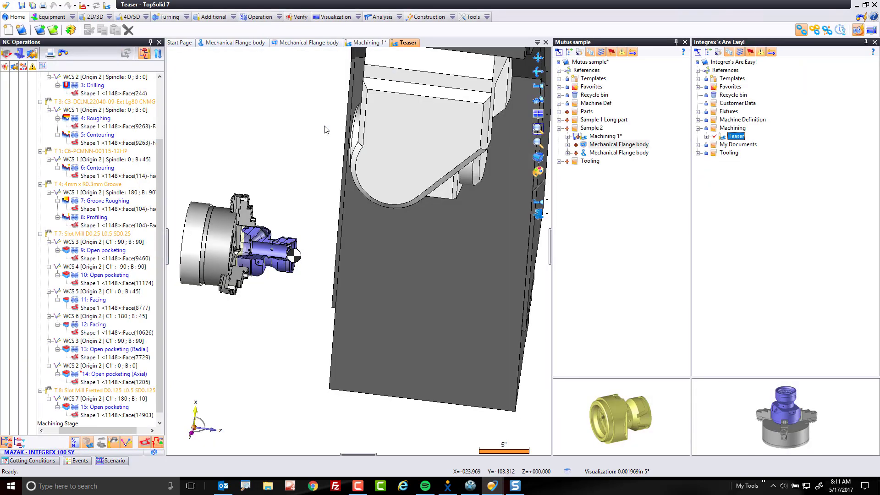
{"action": "scroll", "coordinate": [339, 150], "scroll_direction": "down", "scroll_amount": 2}
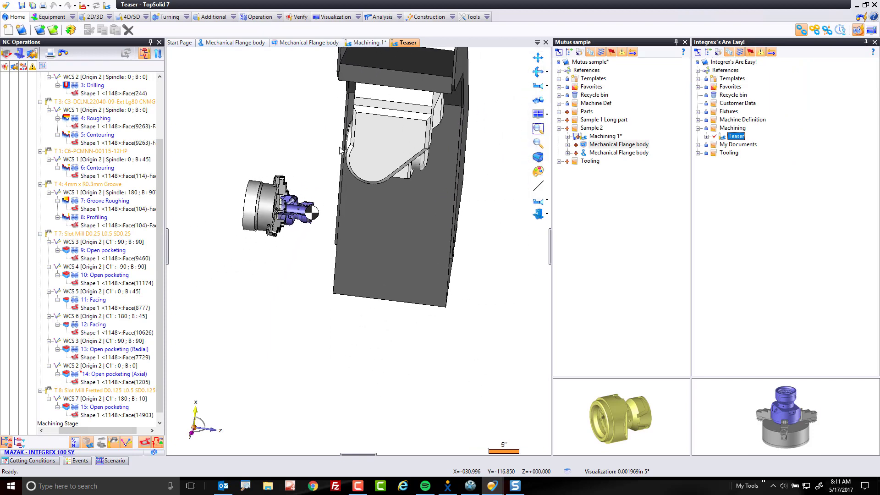
Step: Copy the T 3 turning tool C3-DCLNL22040-09-Ext Lg80 CNMG 09 03 04 from Teaser's Tool Manager and close the manager
{"action": "left_click", "coordinate": [52, 18]}
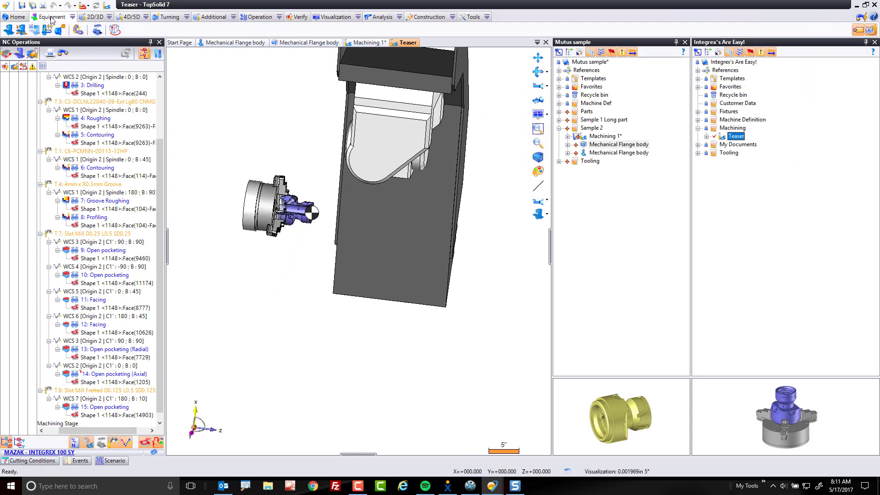
{"action": "left_click", "coordinate": [82, 34]}
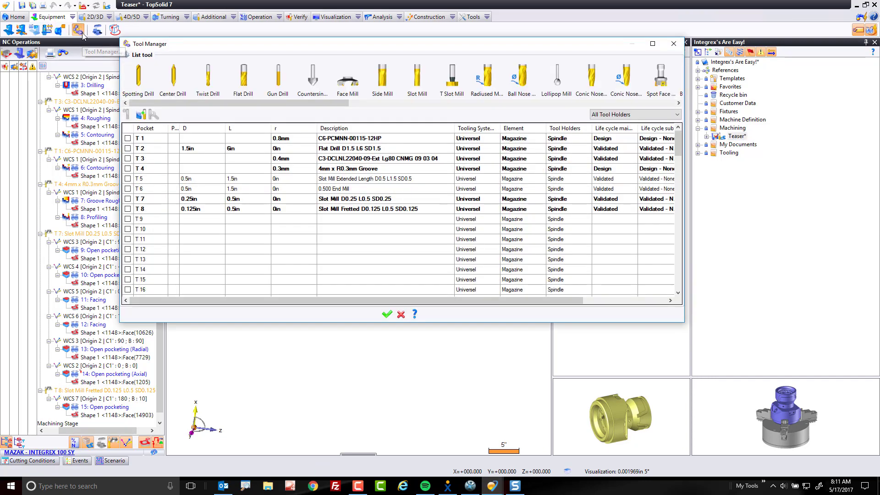
{"action": "left_click", "coordinate": [347, 161]}
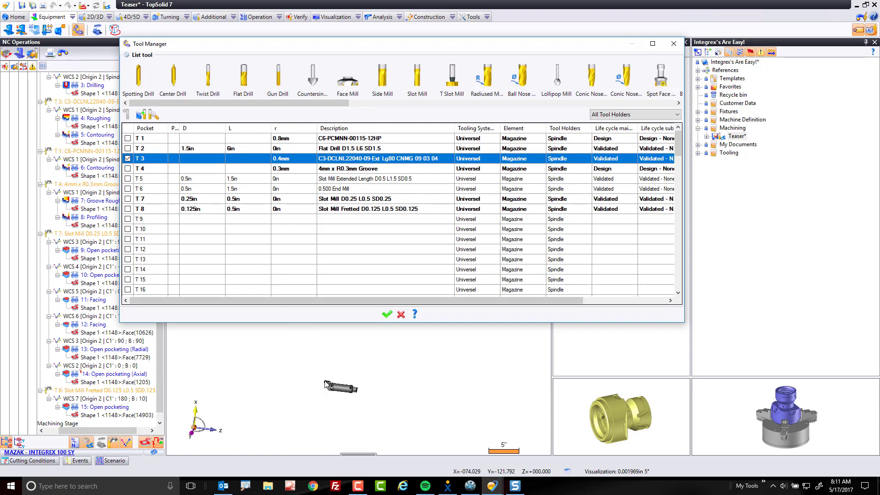
{"action": "scroll", "coordinate": [315, 373], "scroll_direction": "down", "scroll_amount": 5}
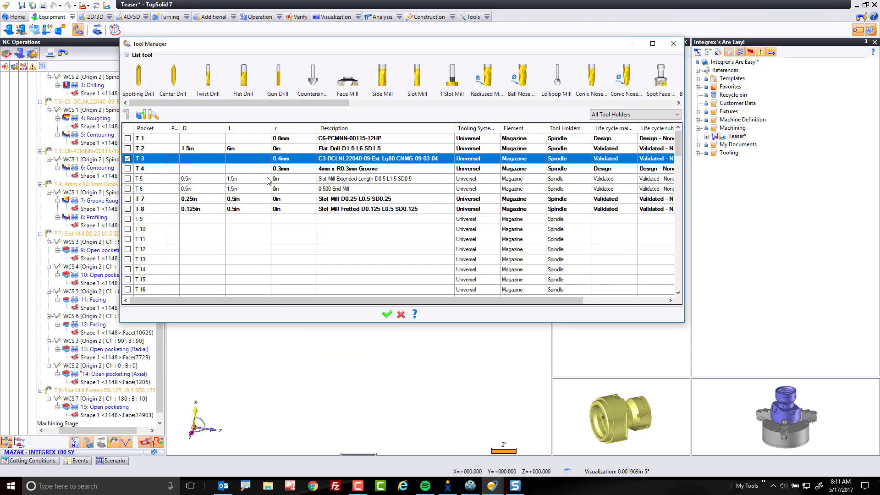
{"action": "right_click", "coordinate": [287, 163]}
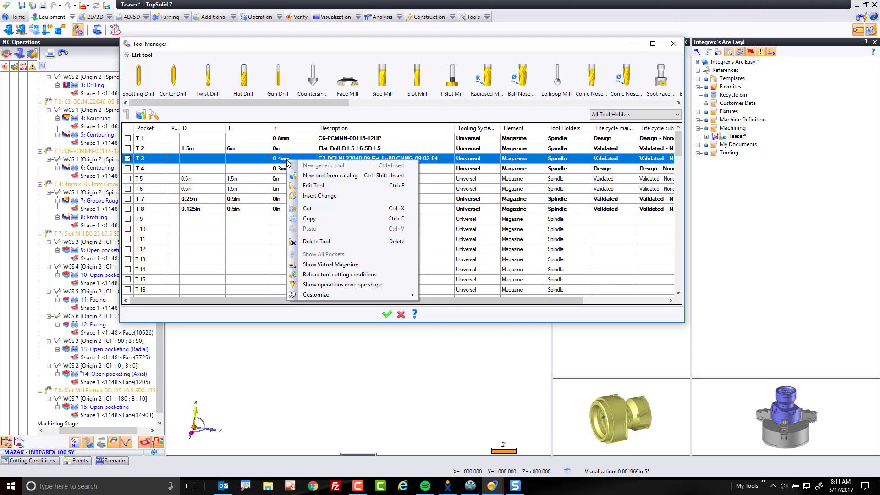
{"action": "left_click", "coordinate": [319, 223]}
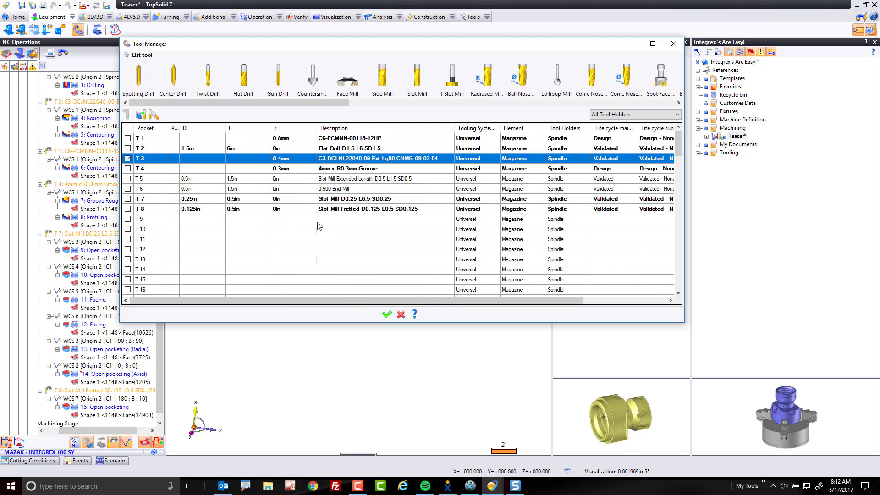
{"action": "left_click", "coordinate": [387, 314]}
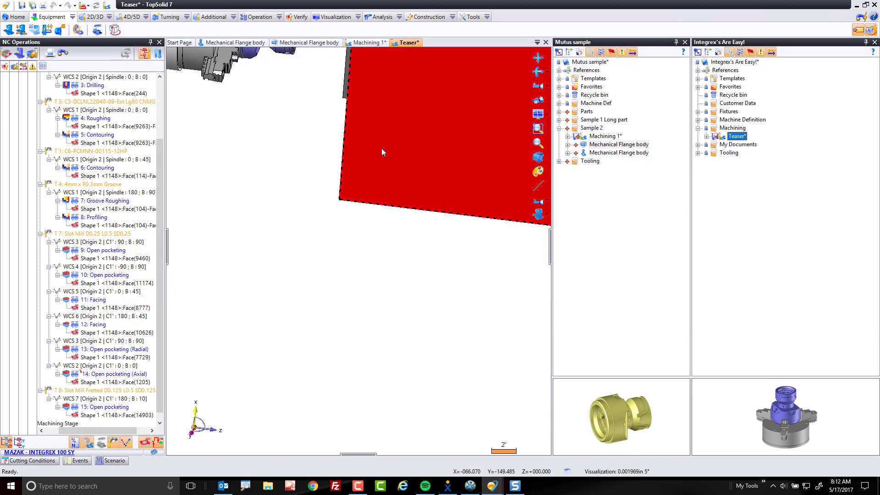
Step: In Machining 1's Tool Manager, filter to Spindle holders and paste the copied turning tool into the first empty pocket without preserving pocket assignments
{"action": "left_click", "coordinate": [369, 42]}
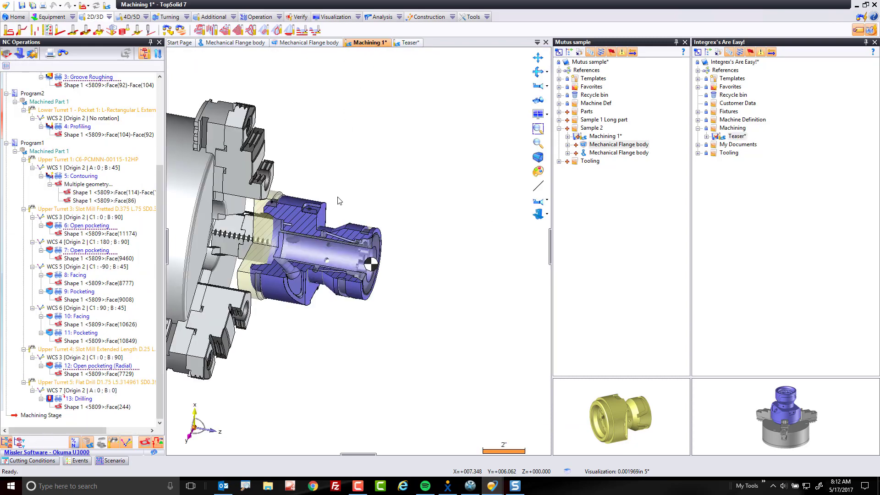
{"action": "left_click", "coordinate": [50, 17]}
{"action": "left_click", "coordinate": [78, 30]}
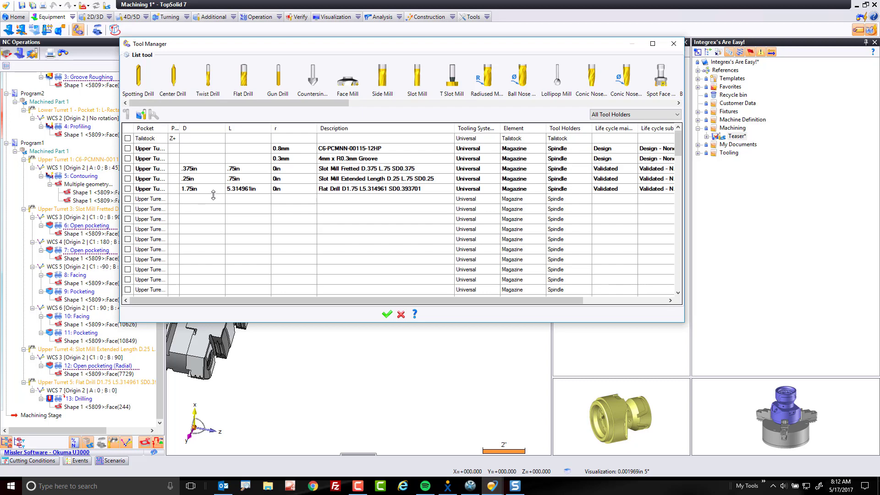
{"action": "left_click", "coordinate": [609, 115]}
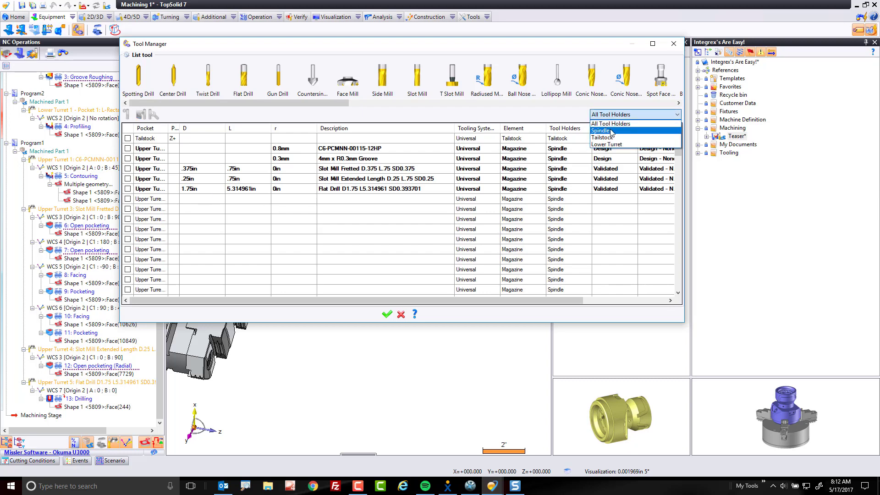
{"action": "left_click", "coordinate": [611, 131]}
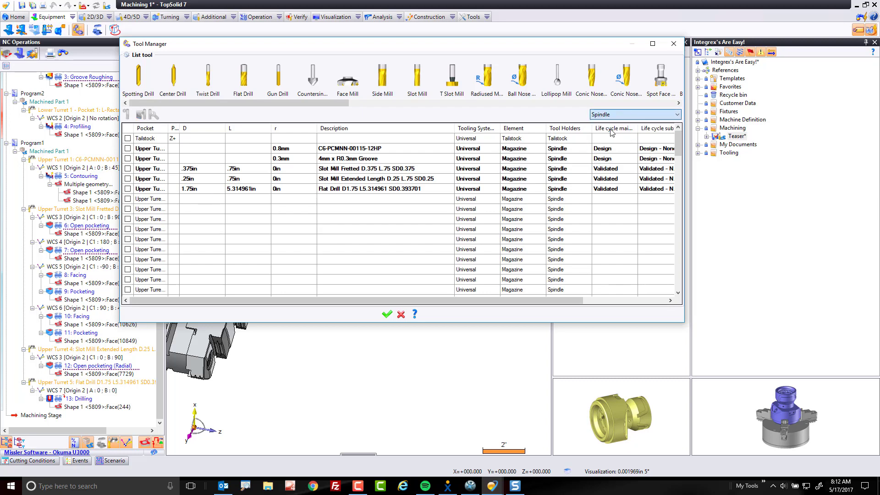
{"action": "right_click", "coordinate": [205, 190]}
{"action": "left_click", "coordinate": [252, 249]}
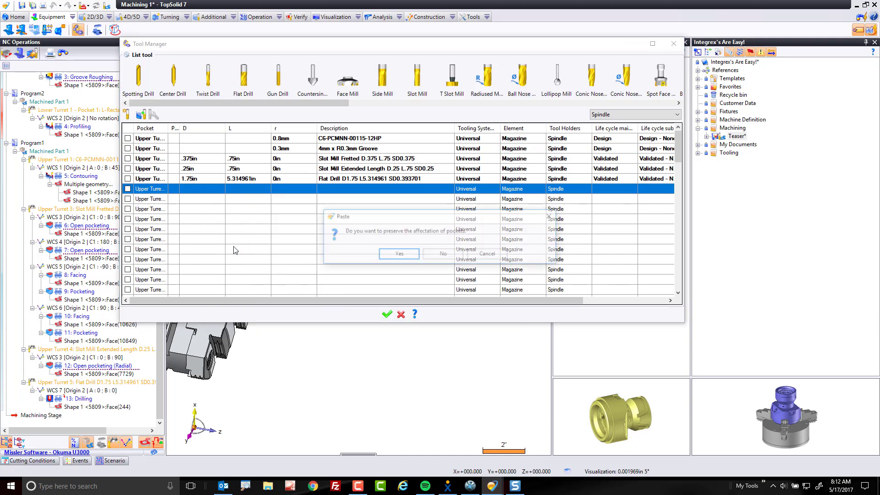
{"action": "left_click", "coordinate": [442, 254]}
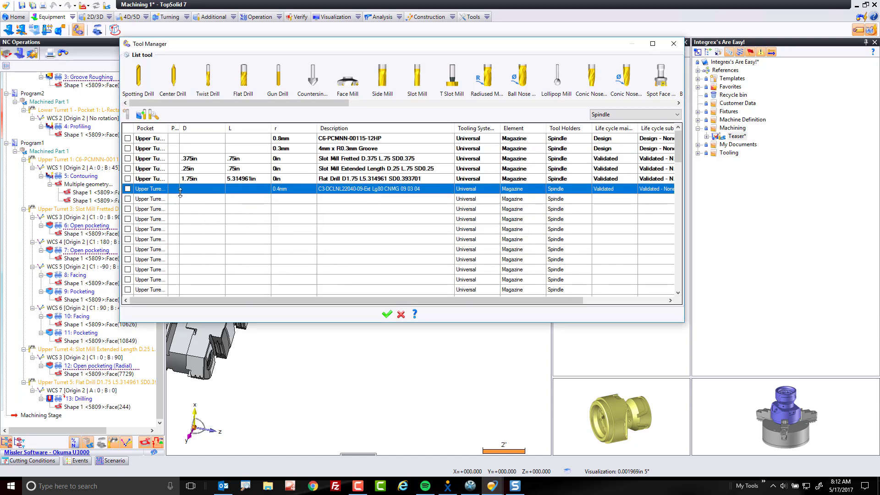
{"action": "mouse_move", "coordinate": [181, 193]}
{"action": "left_click", "coordinate": [386, 310]}
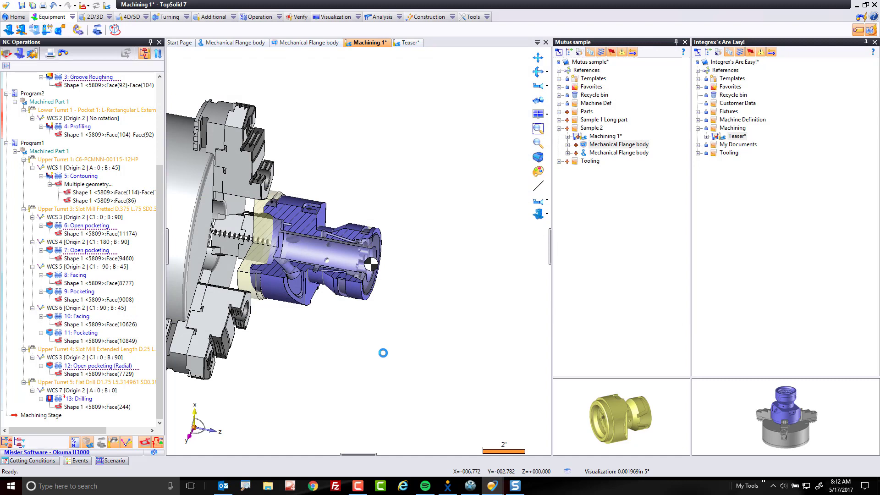
Step: Close the Teaser document without saving its changes and close the Integrex's Are Easy! project
{"action": "left_click", "coordinate": [409, 44]}
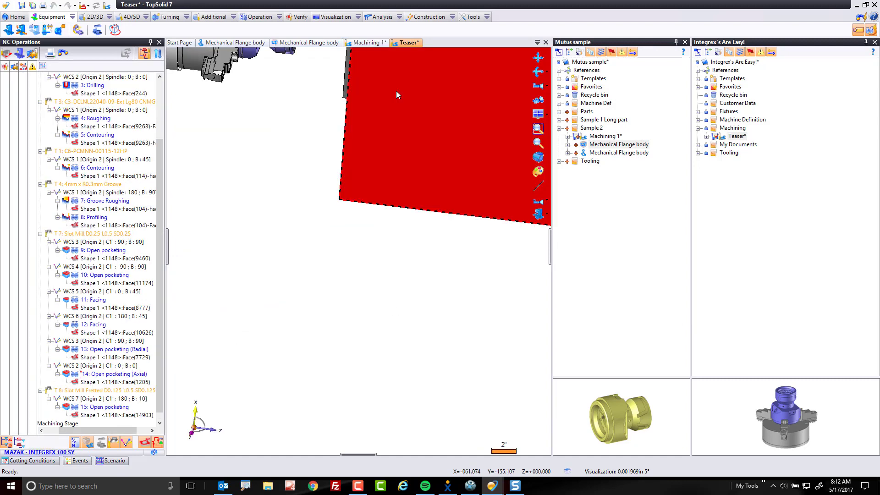
{"action": "left_click", "coordinate": [545, 42]}
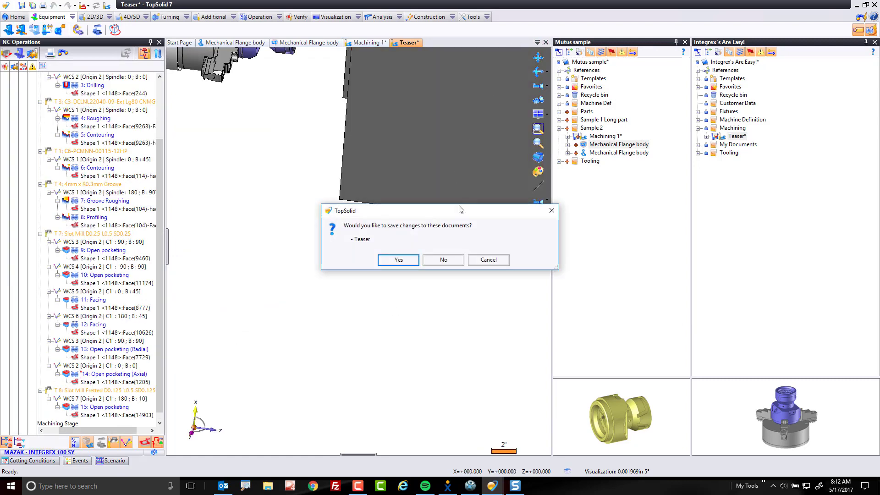
{"action": "left_click", "coordinate": [446, 260]}
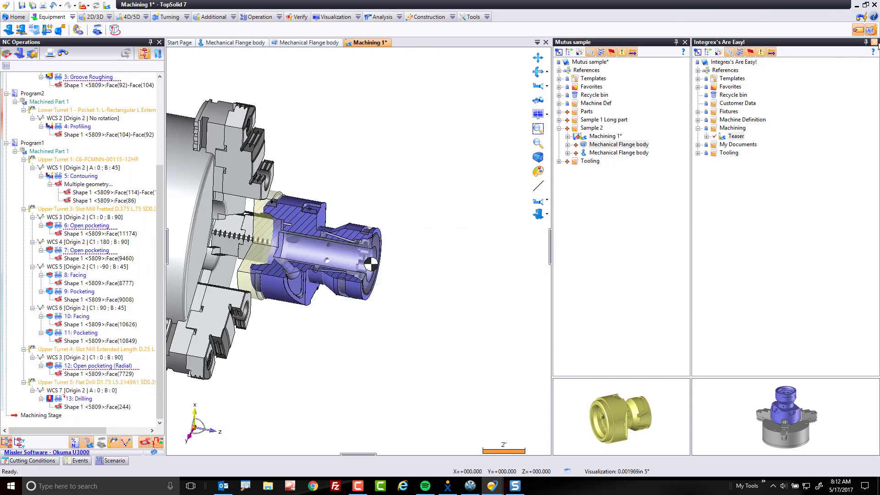
{"action": "left_click", "coordinate": [874, 42]}
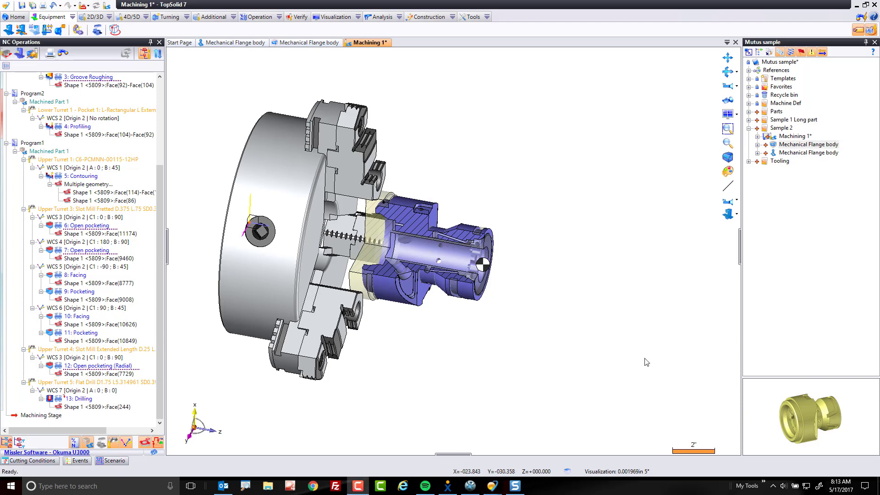
Step: Create a turning Roughing operation from the flange body's tapered front-opening face to its central bore face
{"action": "scroll", "coordinate": [509, 243], "scroll_direction": "up", "scroll_amount": 10}
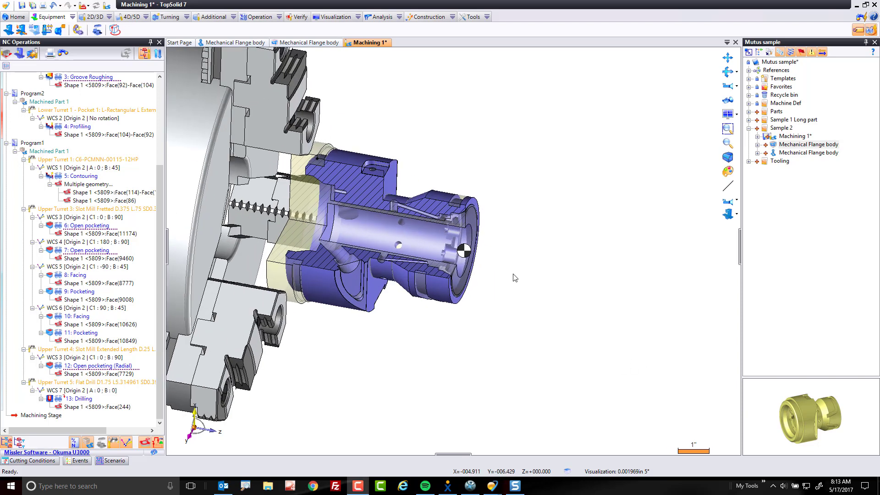
{"action": "middle_click_drag", "start_coordinate": [499, 252], "coordinate": [554, 271]}
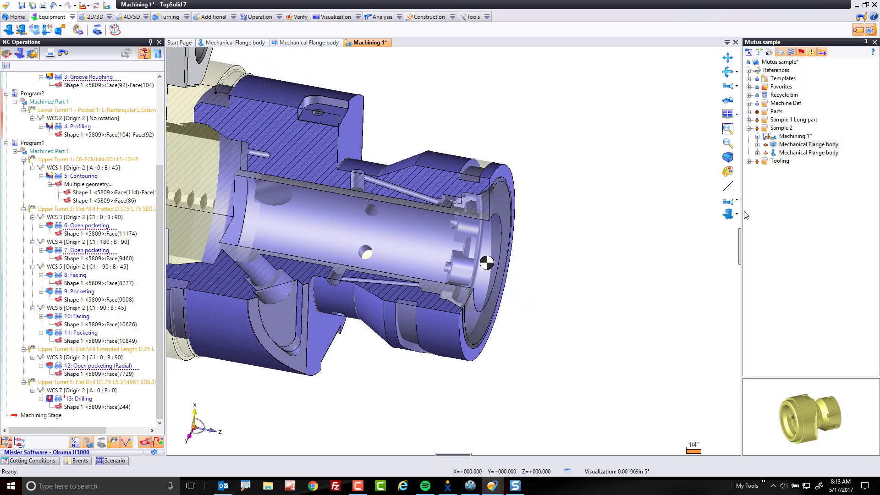
{"action": "left_click", "coordinate": [727, 202]}
{"action": "middle_click_drag", "start_coordinate": [613, 214], "coordinate": [634, 315]}
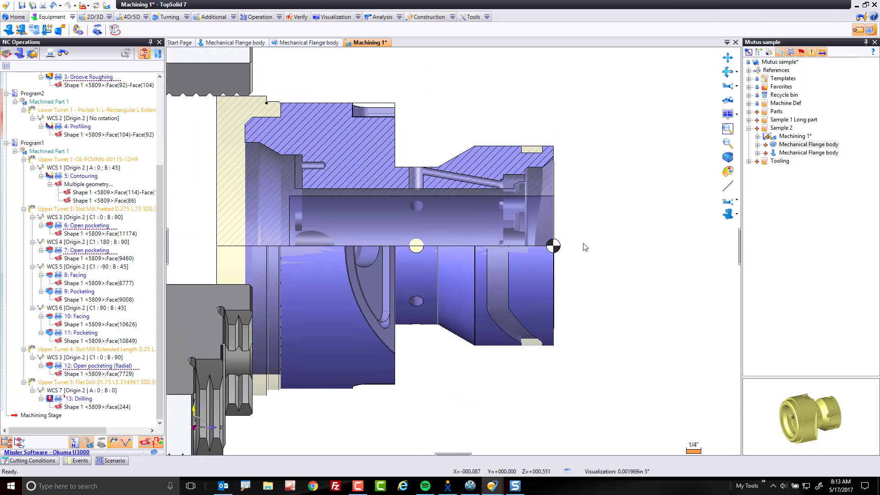
{"action": "scroll", "coordinate": [584, 246], "scroll_direction": "up", "scroll_amount": 2}
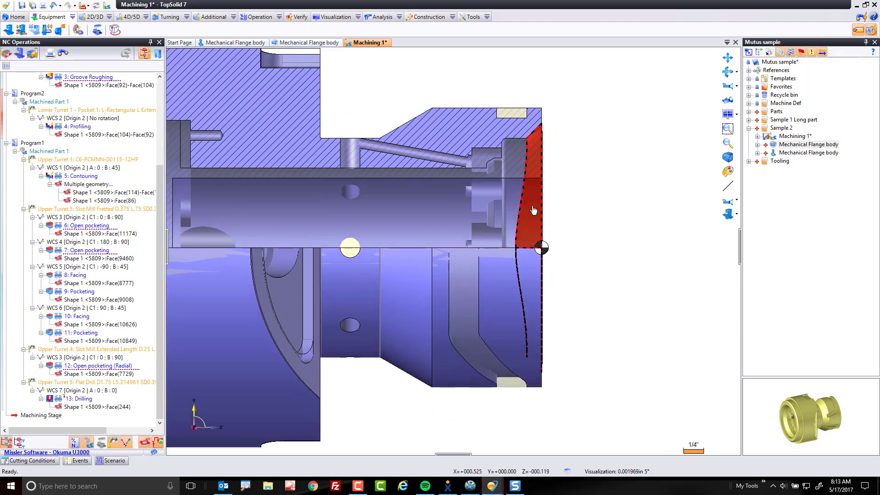
{"action": "left_click", "coordinate": [533, 210]}
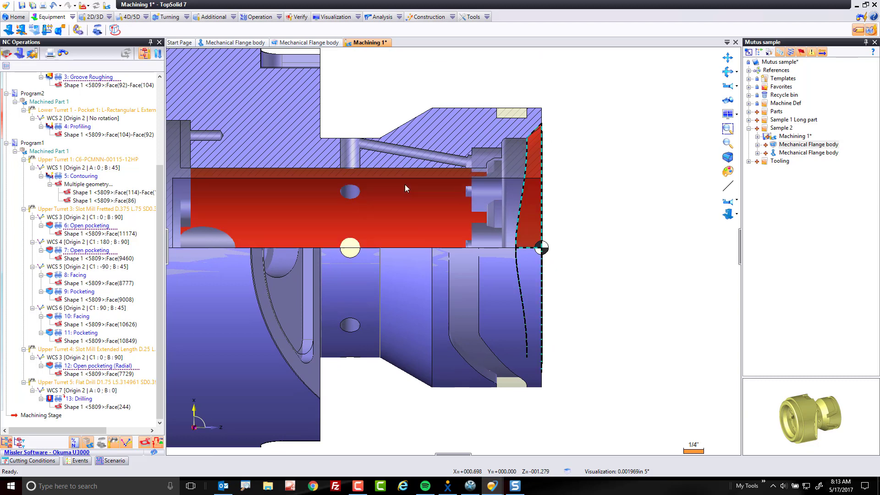
{"action": "right_click", "coordinate": [307, 197]}
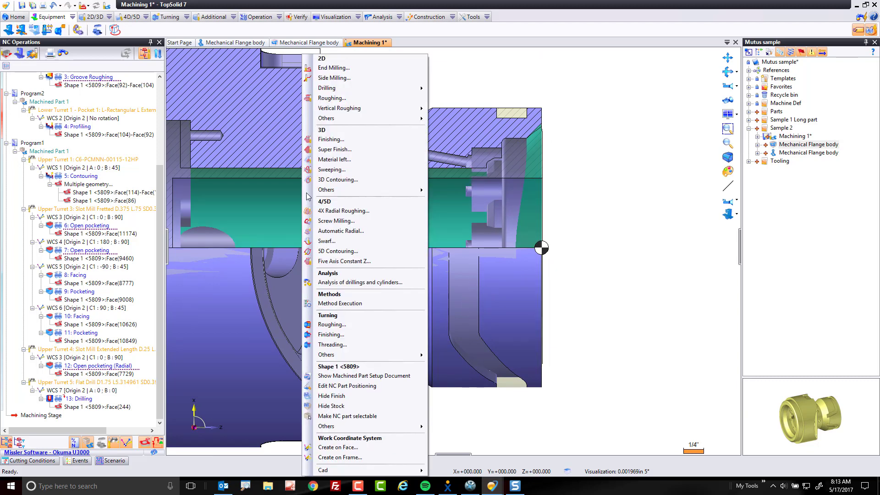
{"action": "left_click", "coordinate": [342, 325]}
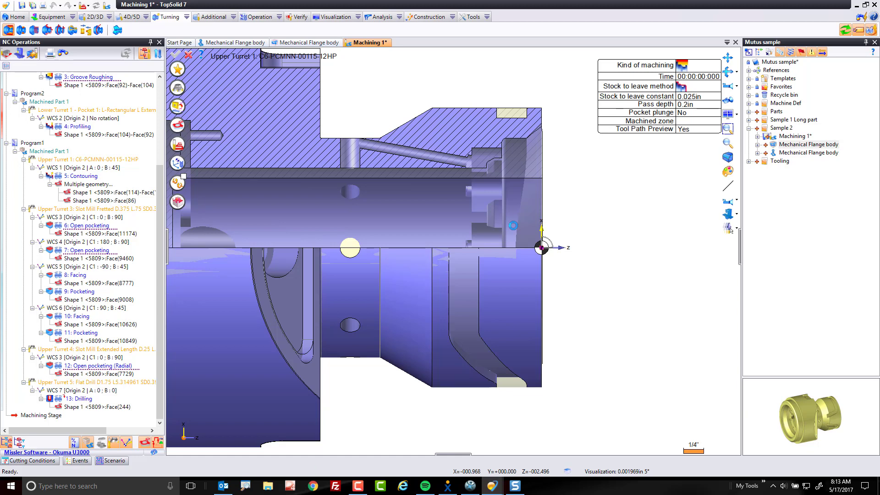
{"action": "left_click", "coordinate": [728, 228]}
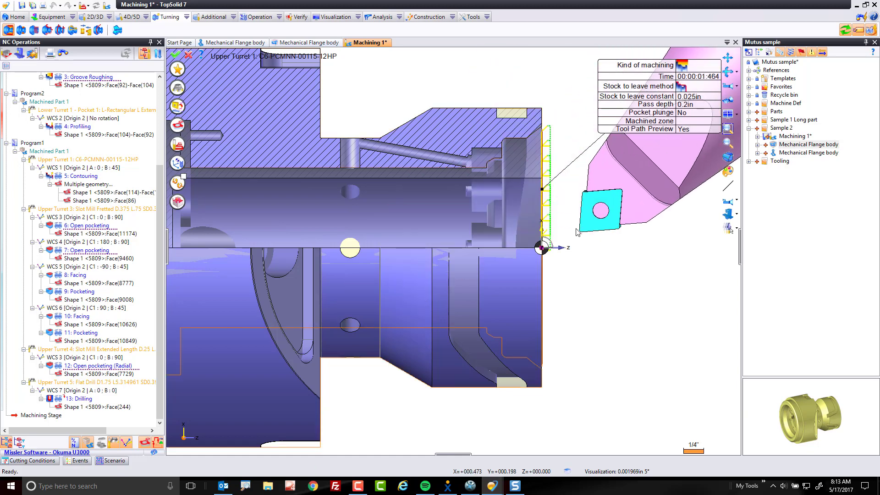
Step: Assign the C3-DCLNL22040-09-Ext Lg80 CNMG 09 03 04 tool to the roughing and choose the spindle solution A 0°, B 0°
{"action": "left_click", "coordinate": [178, 90]}
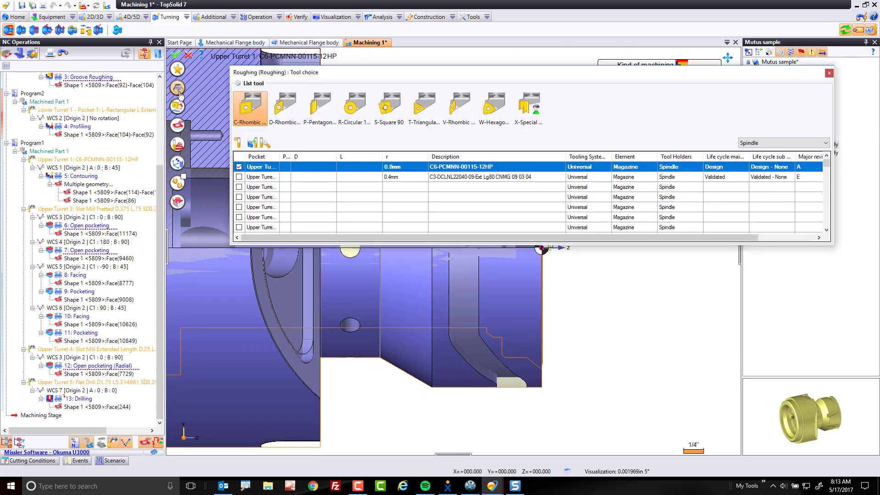
{"action": "left_click", "coordinate": [239, 180]}
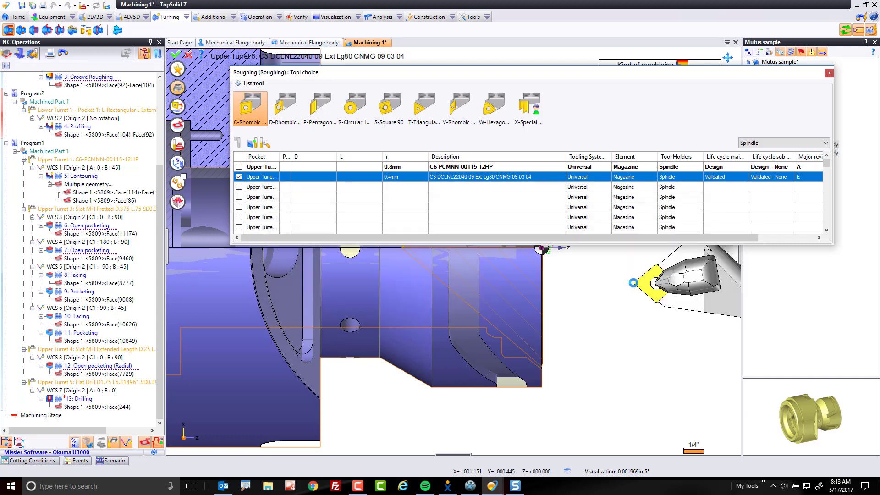
{"action": "left_click", "coordinate": [177, 88]}
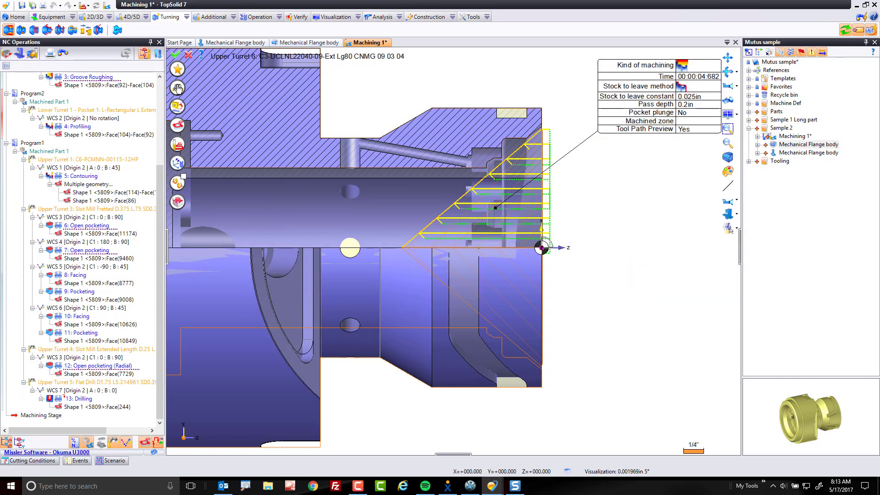
{"action": "left_click", "coordinate": [179, 163]}
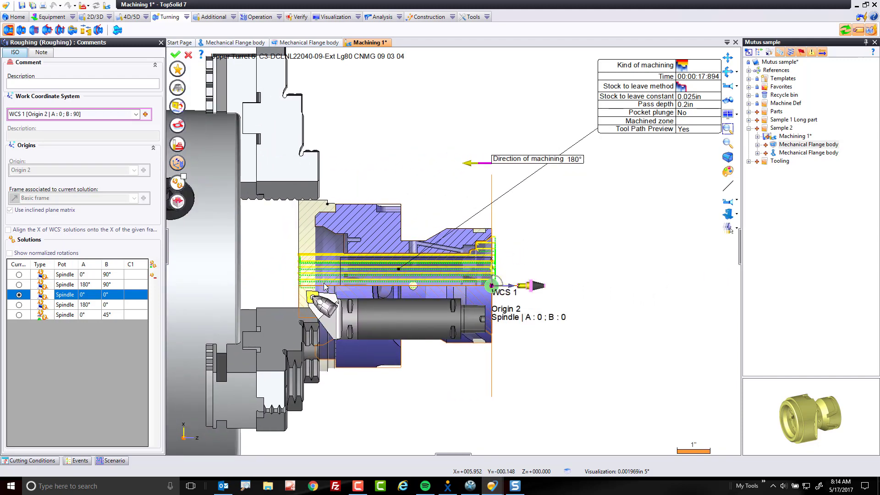
{"action": "scroll", "coordinate": [341, 246], "scroll_direction": "up", "scroll_amount": 2}
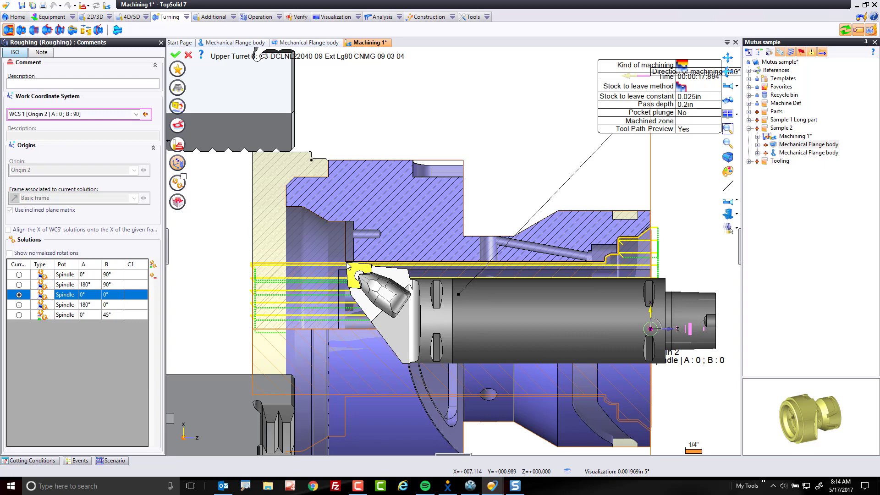
Step: Set the roughing's limits definition to In Z by Point, using the point on the stock's outer step near the chuck jaw
{"action": "left_click", "coordinate": [178, 145]}
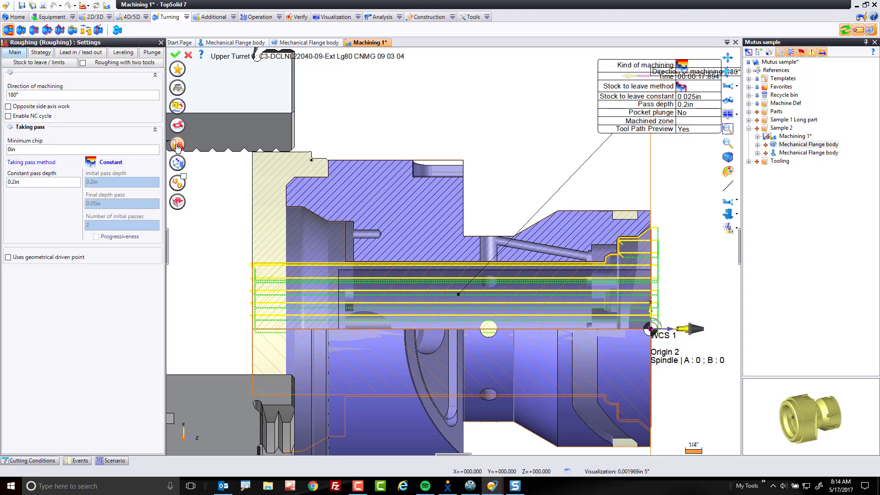
{"action": "left_click", "coordinate": [49, 63]}
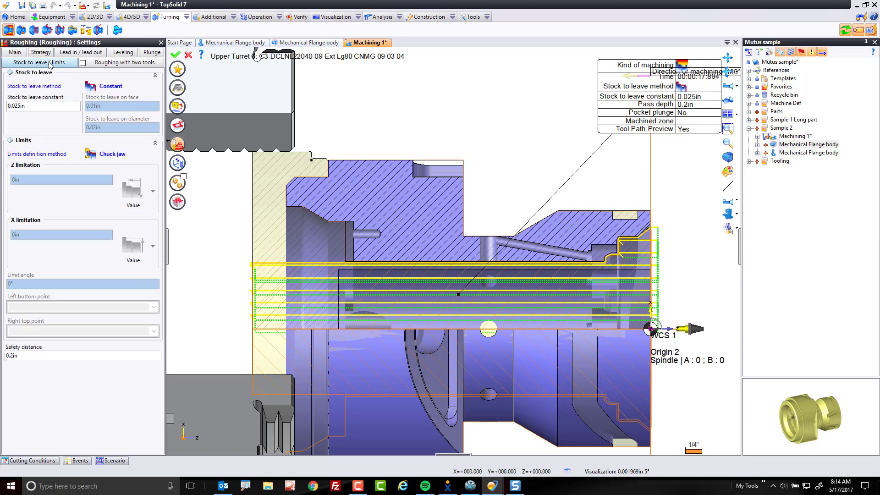
{"action": "left_click", "coordinate": [110, 154]}
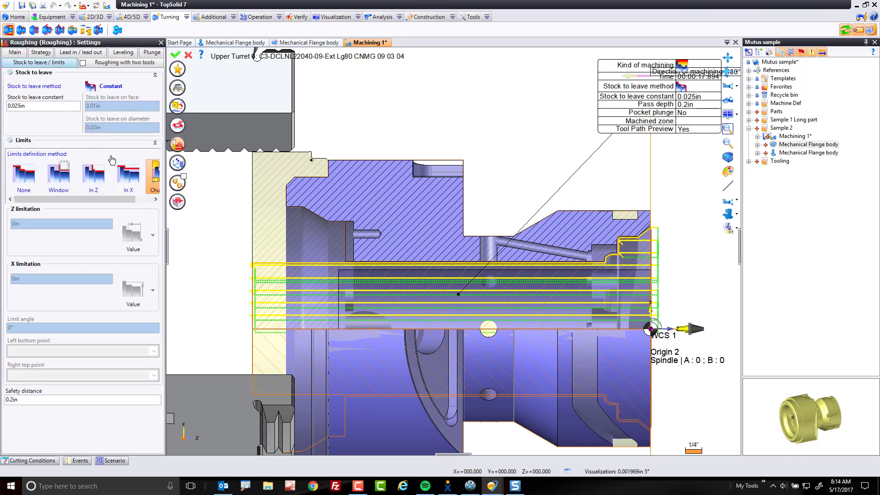
{"action": "left_click", "coordinate": [101, 182]}
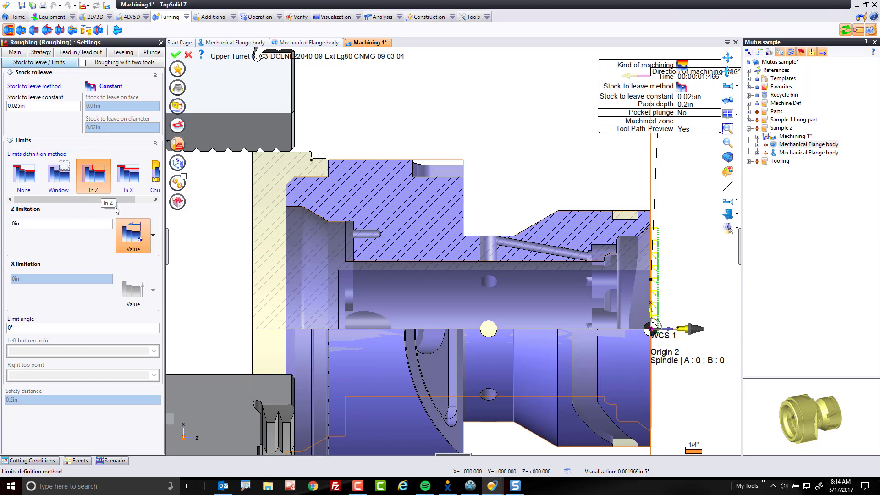
{"action": "left_click", "coordinate": [153, 235]}
{"action": "left_click", "coordinate": [168, 270]}
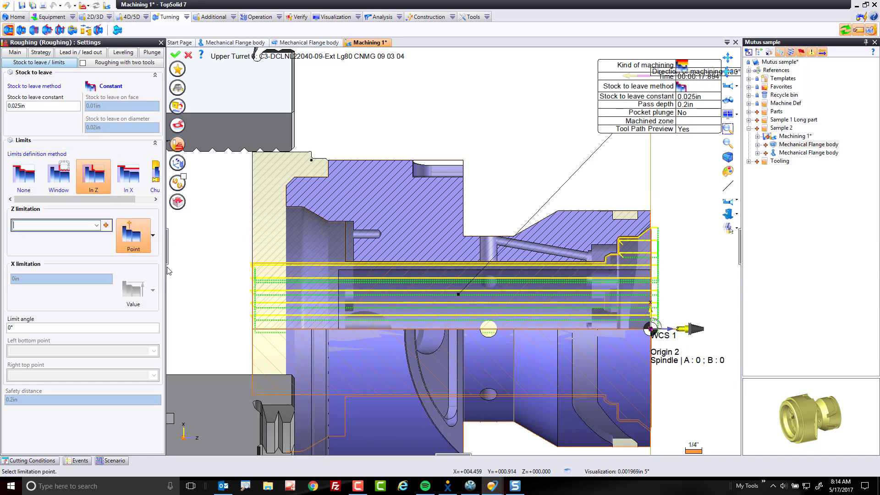
{"action": "left_click", "coordinate": [311, 160]}
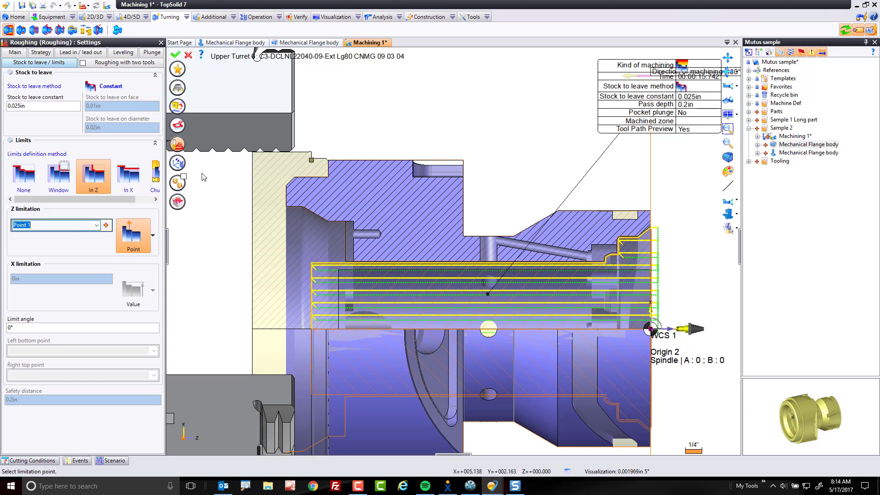
{"action": "left_click", "coordinate": [177, 144]}
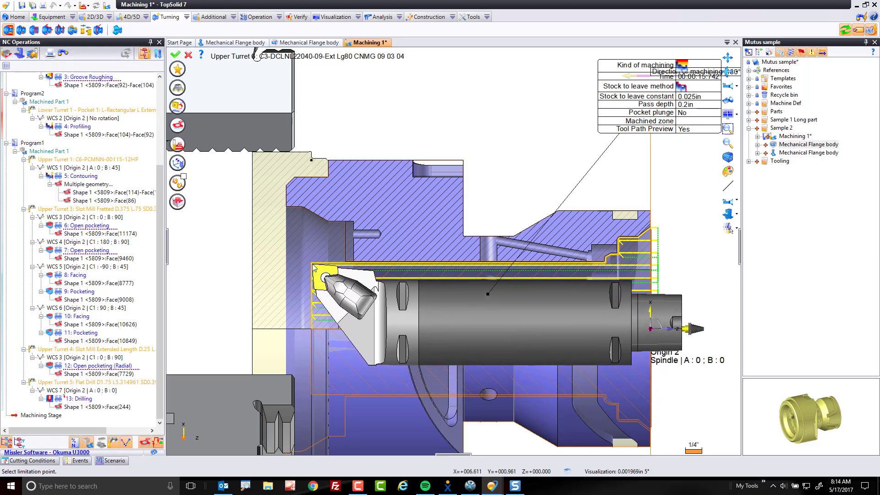
Step: Redefine the Z limitation point at the corner where the central bore meets the larger rear counterbore
{"action": "left_click", "coordinate": [180, 149]}
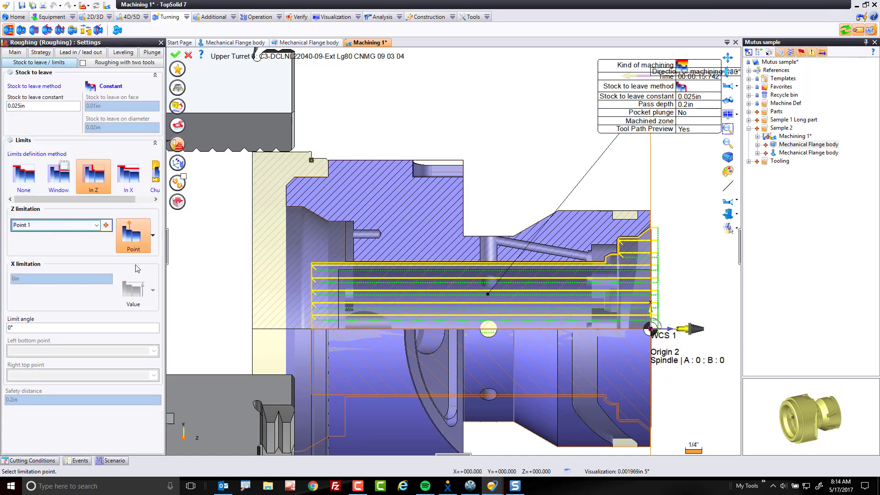
{"action": "left_click", "coordinate": [345, 263]}
{"action": "left_click", "coordinate": [179, 148]}
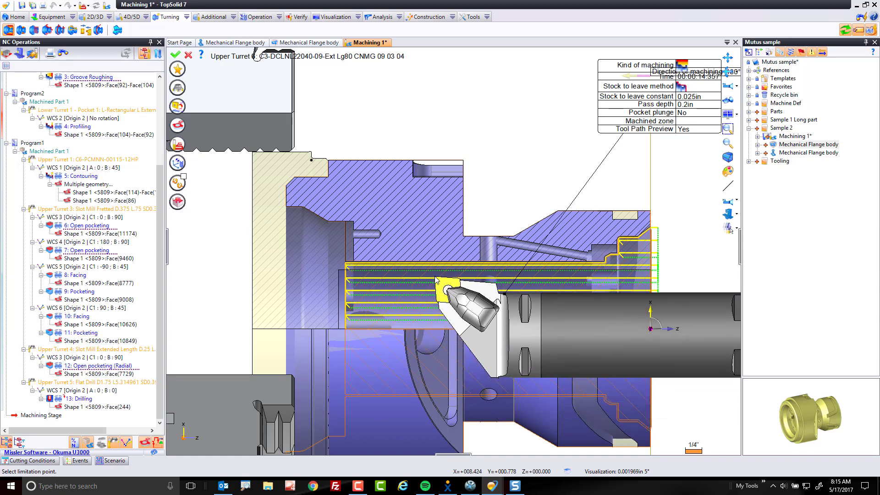
Step: Set the roughing's cutting conditions to Vc speed output, 600 ft/min, 0.01 in/rev feed and 3000 rpm ISO maximum spindle rate, then validate it
{"action": "left_click", "coordinate": [178, 106]}
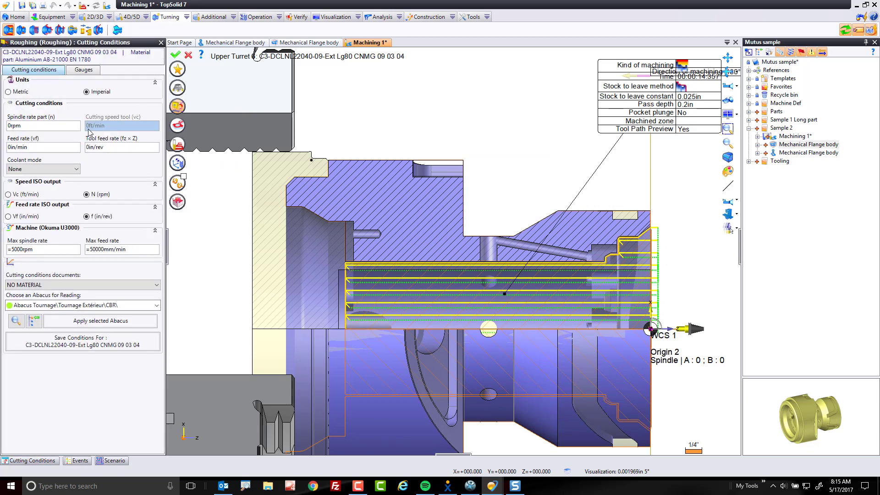
{"action": "left_click", "coordinate": [8, 194]}
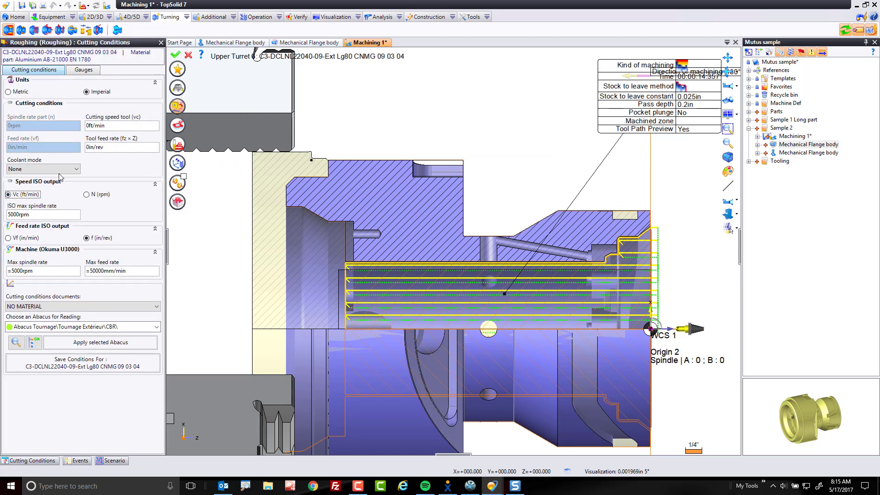
{"action": "left_click", "coordinate": [117, 124]}
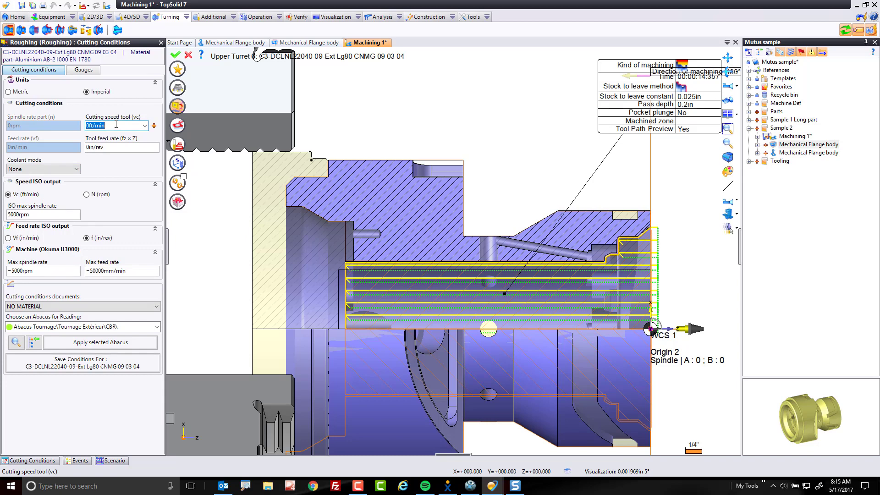
{"action": "type", "text": "600"}
{"action": "key", "text": "Tab"}
{"action": "type", "text": ".01"}
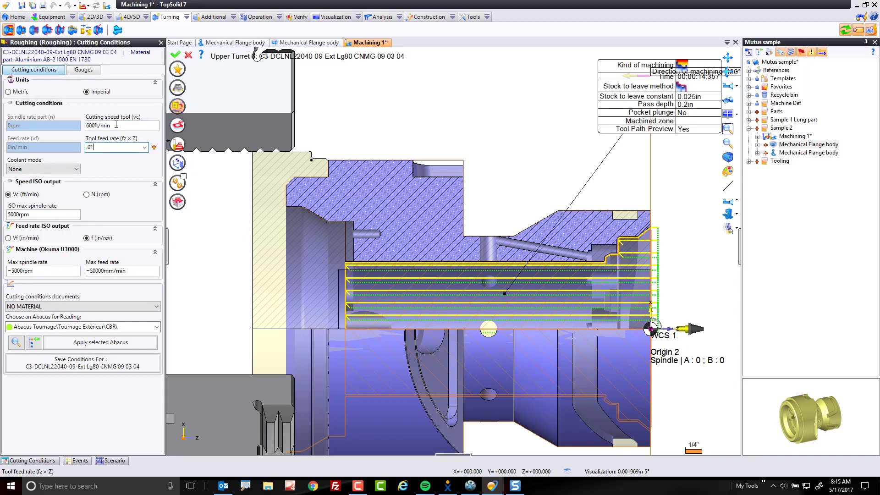
{"action": "key", "text": "Tab"}
{"action": "key", "text": "Tab"}
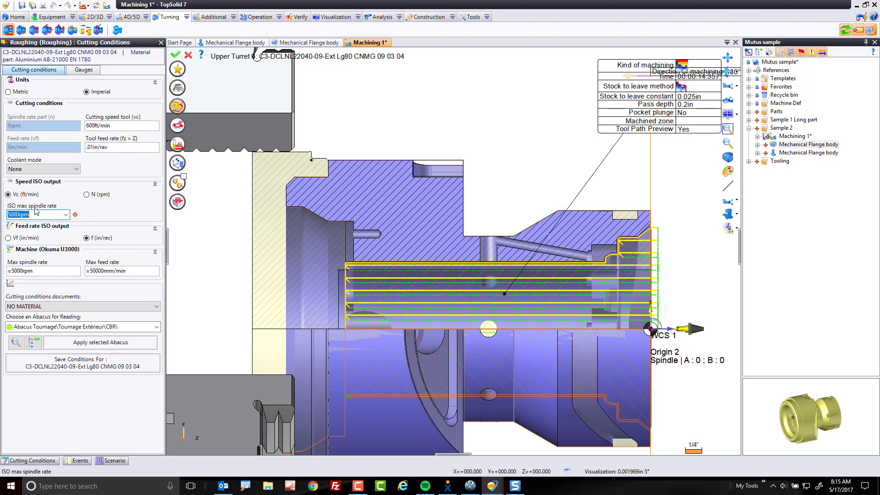
{"action": "key", "text": "Return"}
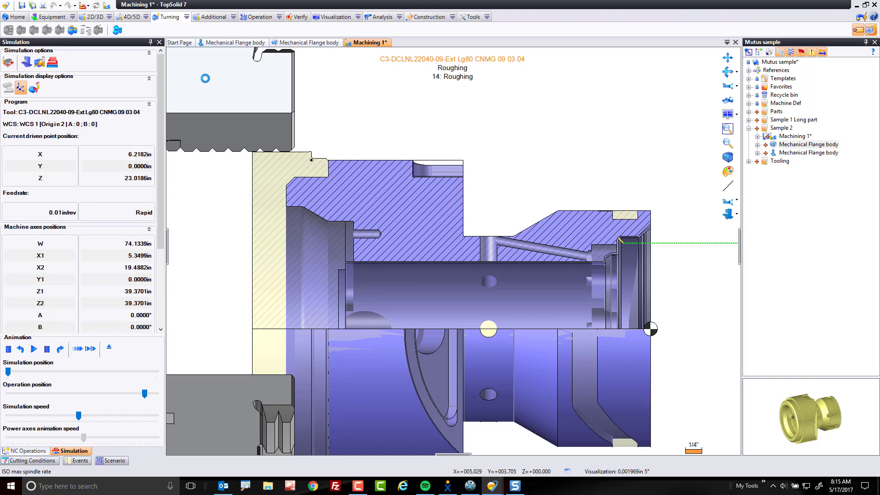
{"action": "left_click", "coordinate": [109, 347]}
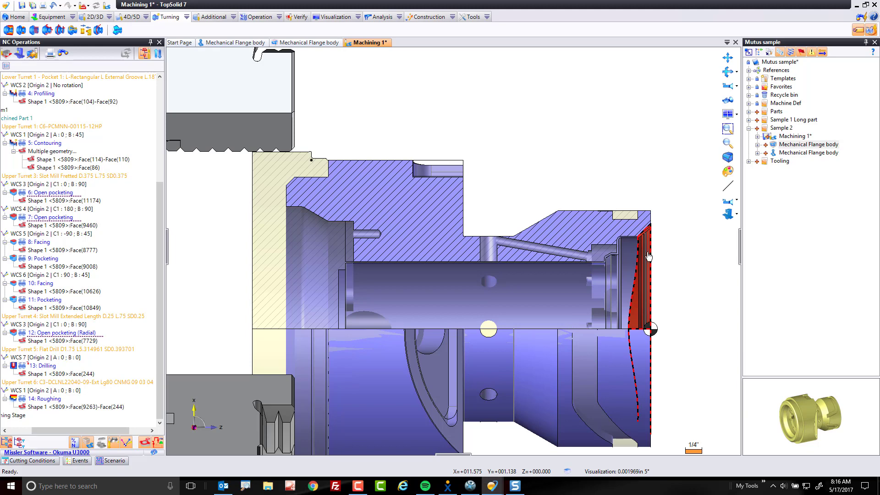
Step: Create a turning Finishing operation along the central bore with the same turning tool and a tool feed rate of 0.005 in/rev
{"action": "right_click", "coordinate": [420, 292]}
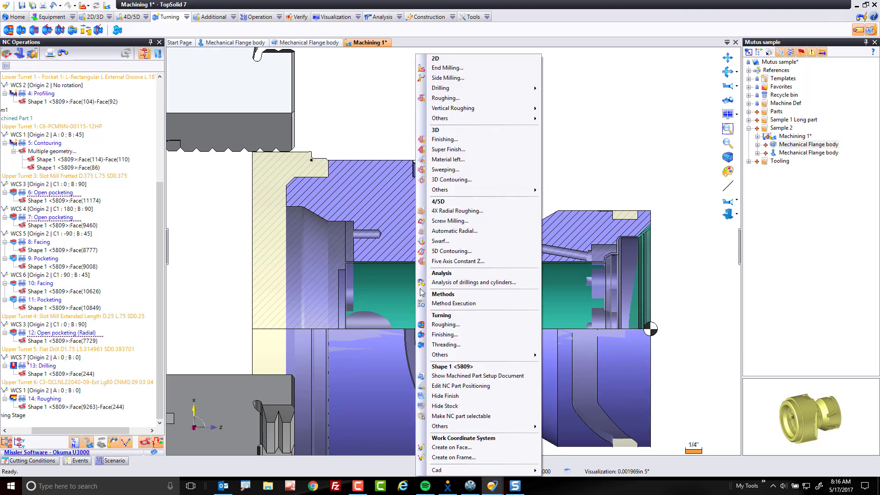
{"action": "left_click", "coordinate": [452, 335]}
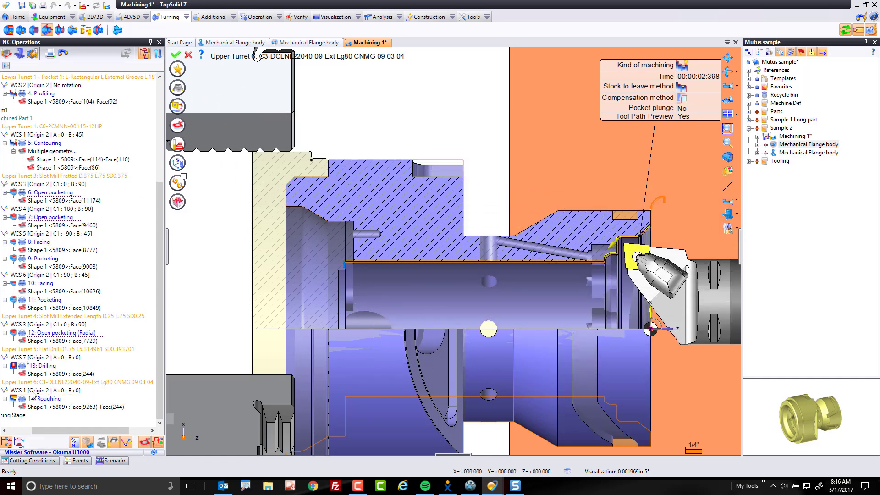
{"action": "left_click_drag", "start_coordinate": [34, 398], "coordinate": [179, 111]}
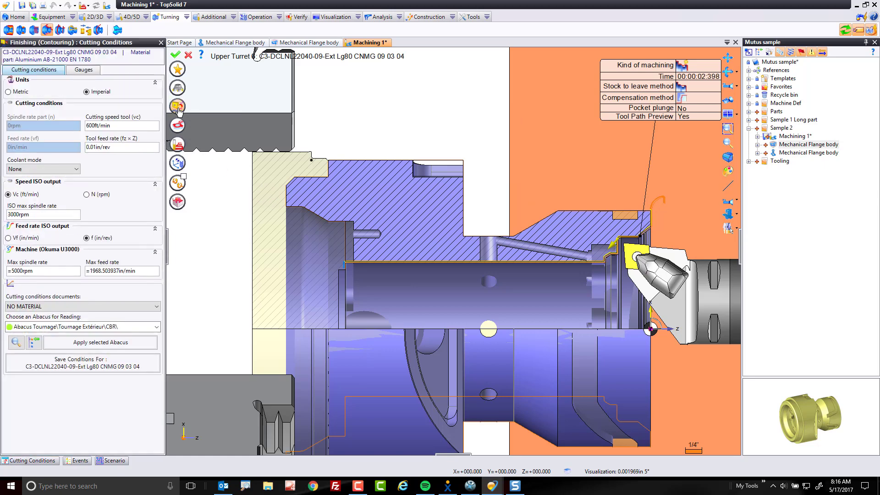
{"action": "left_click", "coordinate": [115, 148]}
{"action": "type", "text": ".005"}
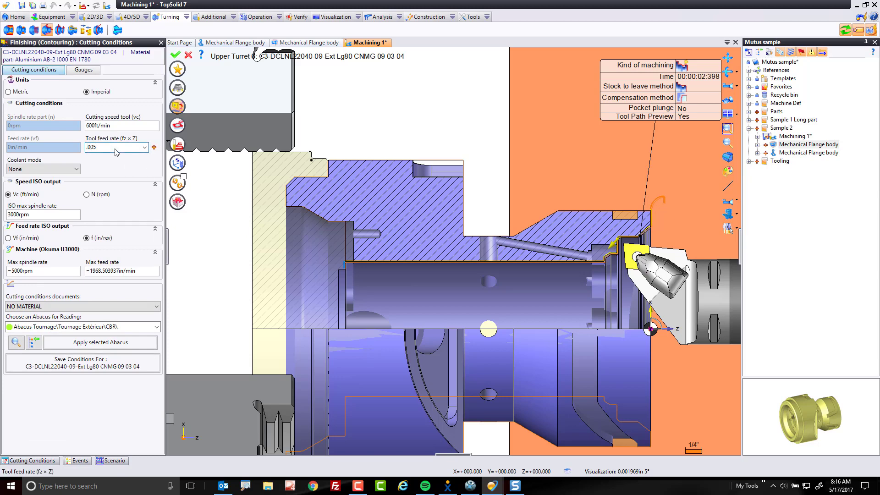
{"action": "key", "text": "Tab"}
{"action": "left_click", "coordinate": [175, 55]}
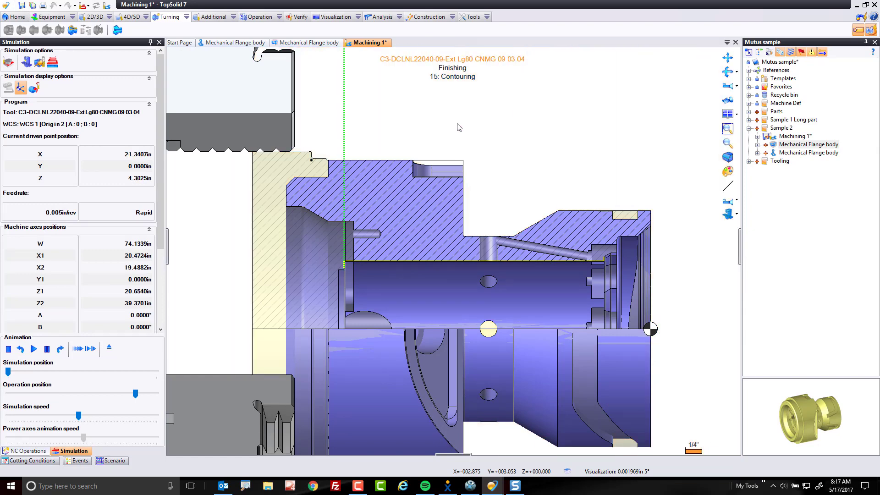
{"action": "left_click", "coordinate": [109, 347]}
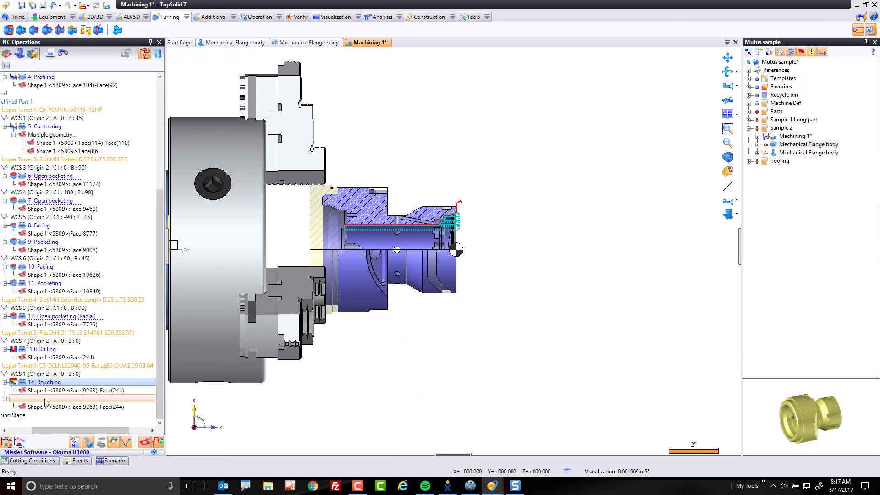
Step: Edit the bore finishing's retraction with the Manual method, moving the Z1 movement to coordinates ahead of the X1 movement
{"action": "left_click", "coordinate": [26, 402]}
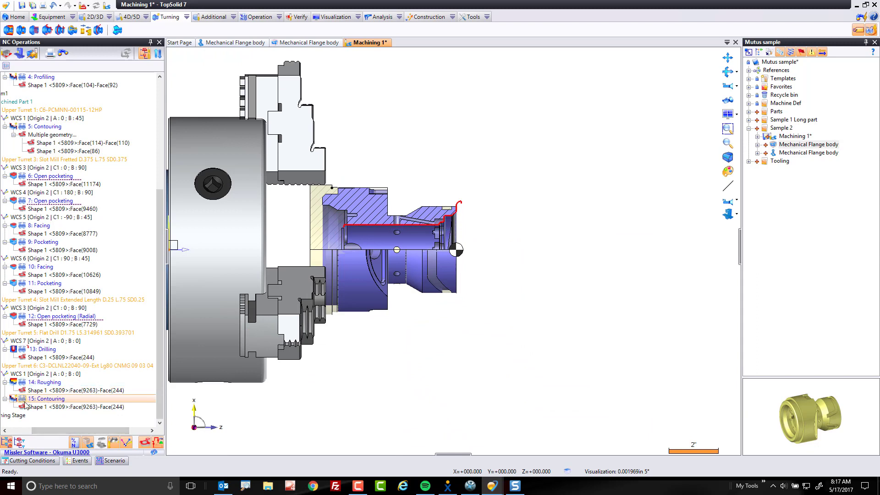
{"action": "right_click", "coordinate": [55, 401]}
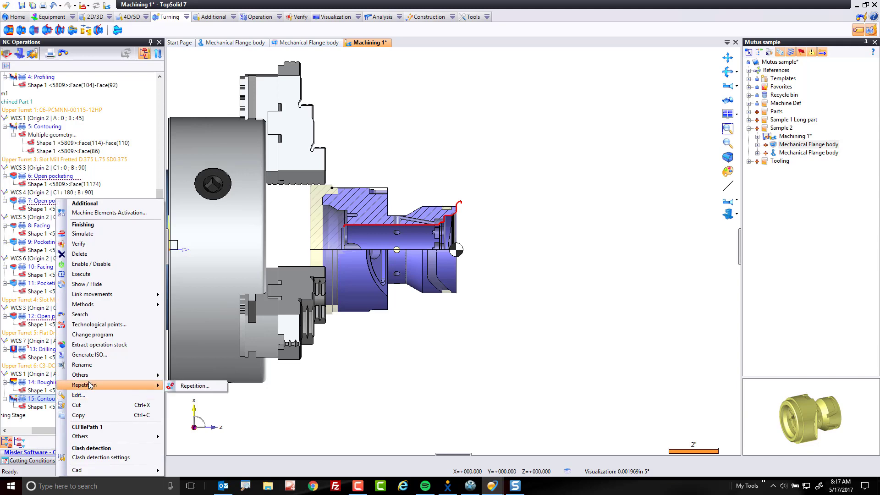
{"action": "mouse_move", "coordinate": [115, 297]}
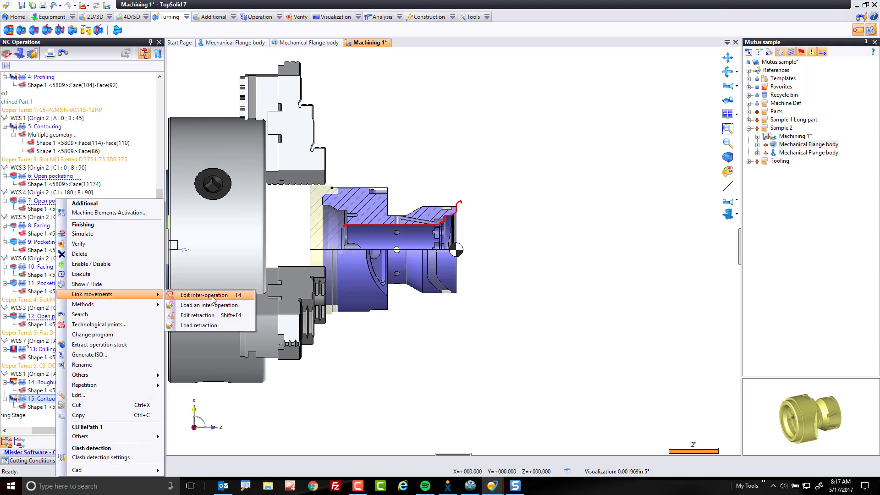
{"action": "left_click", "coordinate": [211, 315]}
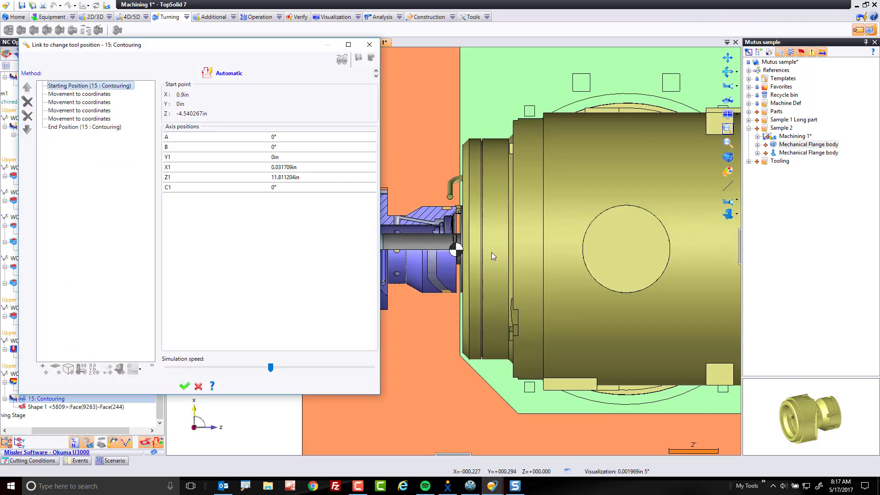
{"action": "left_click", "coordinate": [224, 77]}
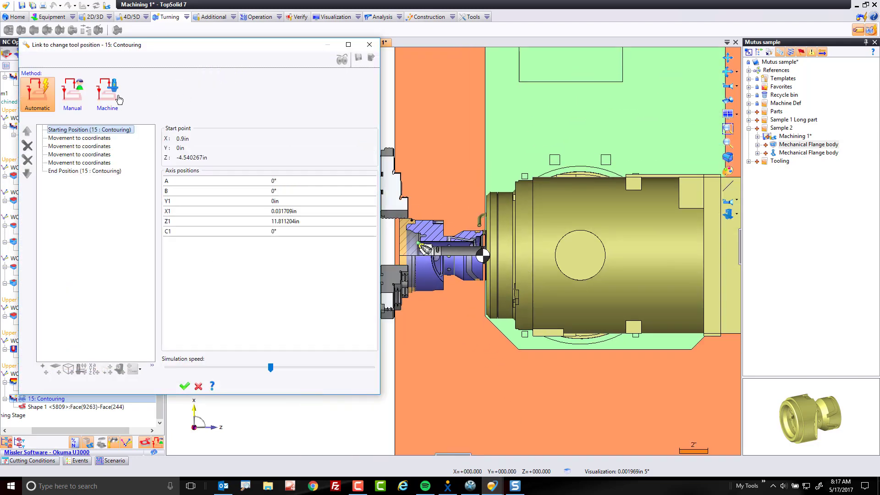
{"action": "left_click", "coordinate": [72, 93]}
{"action": "left_click", "coordinate": [83, 138]}
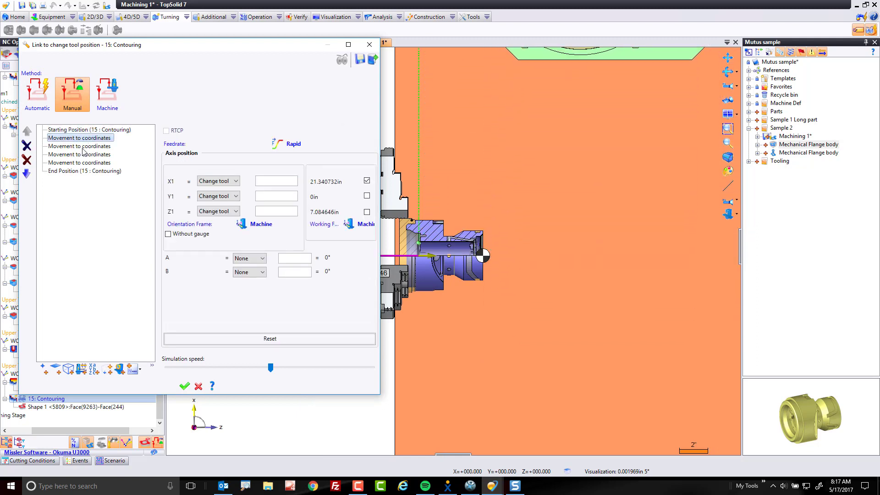
{"action": "left_click", "coordinate": [84, 147]}
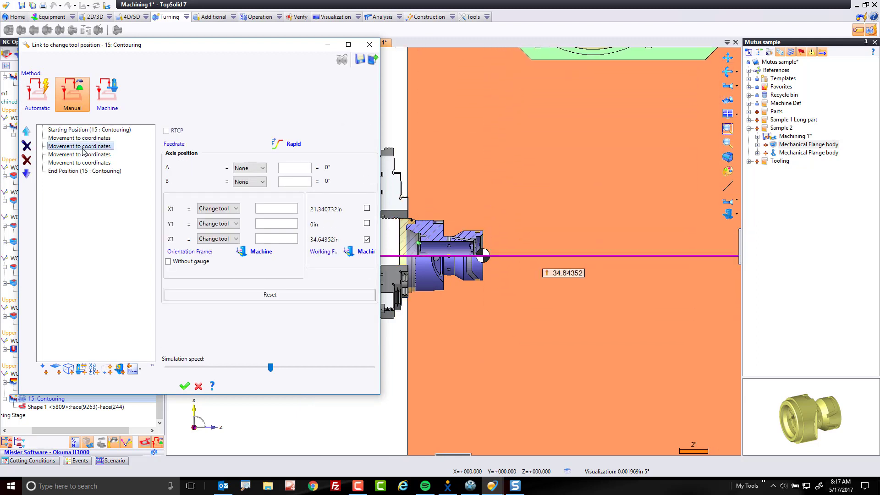
{"action": "left_click", "coordinate": [27, 131]}
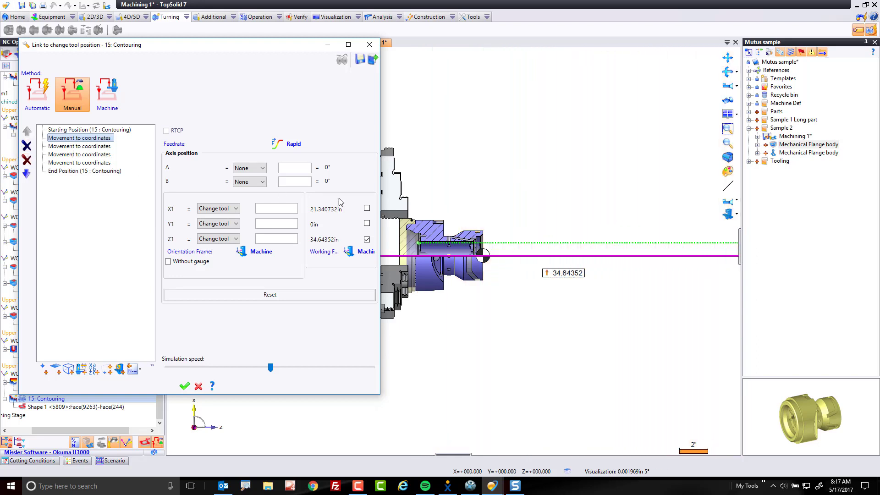
{"action": "left_click", "coordinate": [184, 386]}
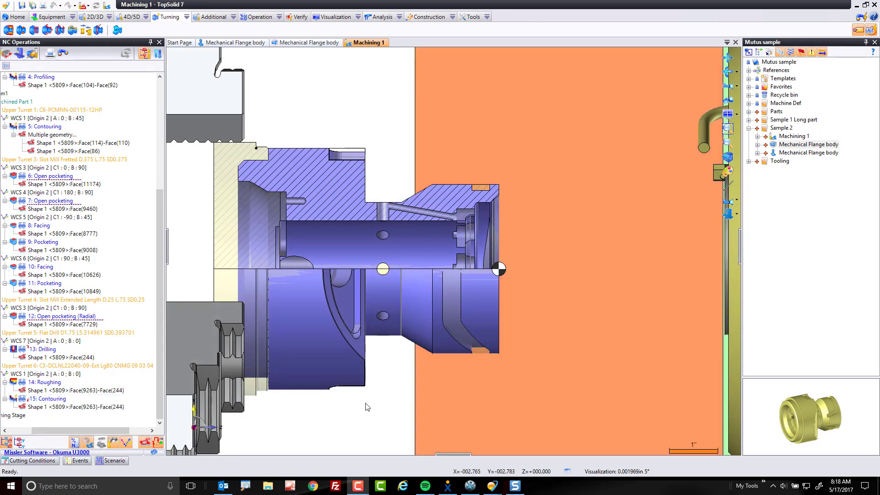
Step: Create an End Milling operation on the floor face of the scalloped recesses inside the bore's front opening
{"action": "left_click", "coordinate": [385, 417]}
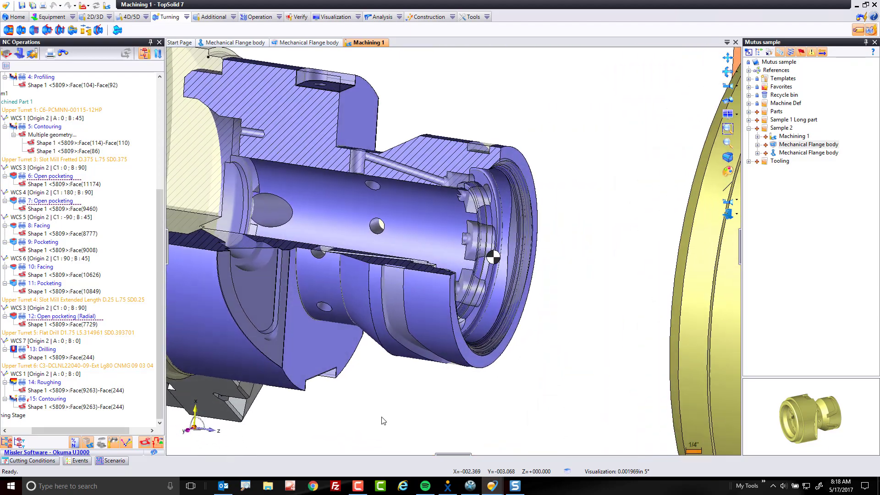
{"action": "scroll", "coordinate": [481, 337], "scroll_direction": "up", "scroll_amount": 3}
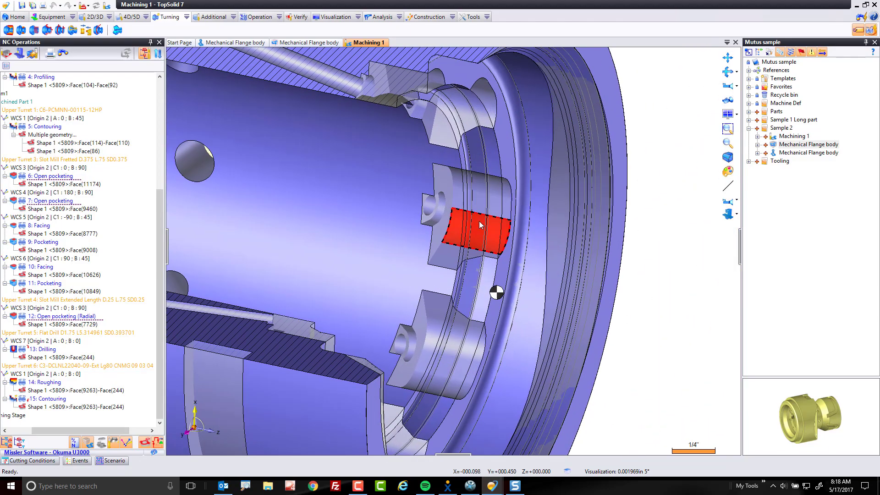
{"action": "right_click", "coordinate": [440, 243]}
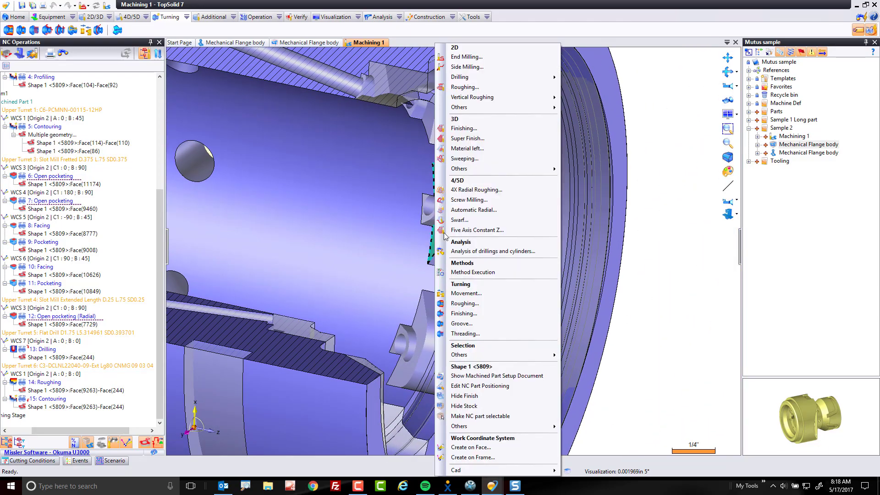
{"action": "left_click", "coordinate": [489, 64]}
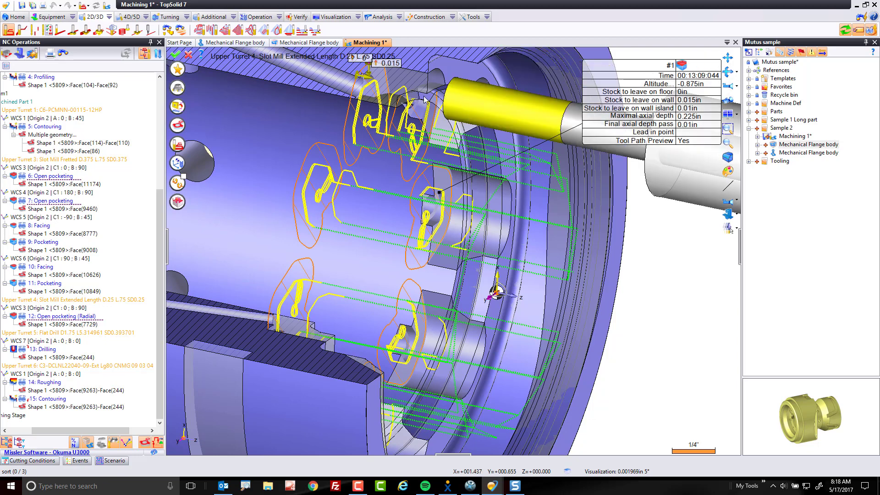
Step: Set the recess pocketing's final axial depth pass to 0 in and maximal axial depth to 0.06 in, and validate it
{"action": "double_click", "coordinate": [692, 125]}
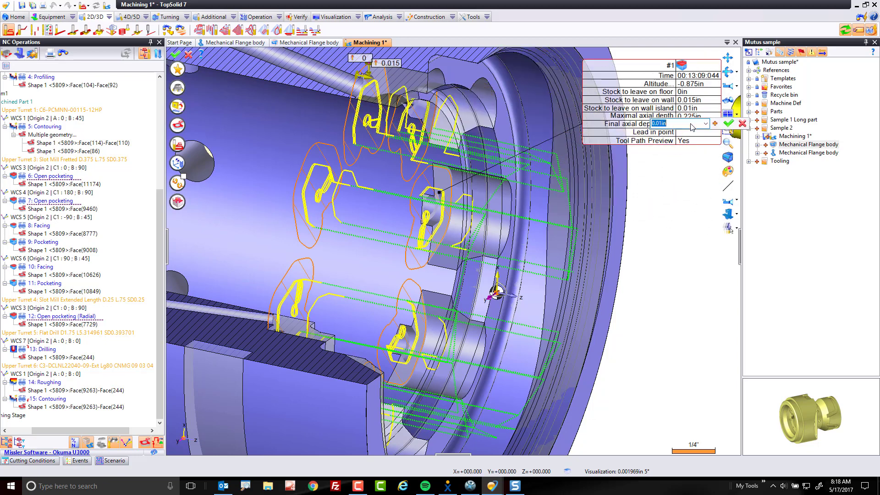
{"action": "type", "text": "0"}
{"action": "key", "text": "Return"}
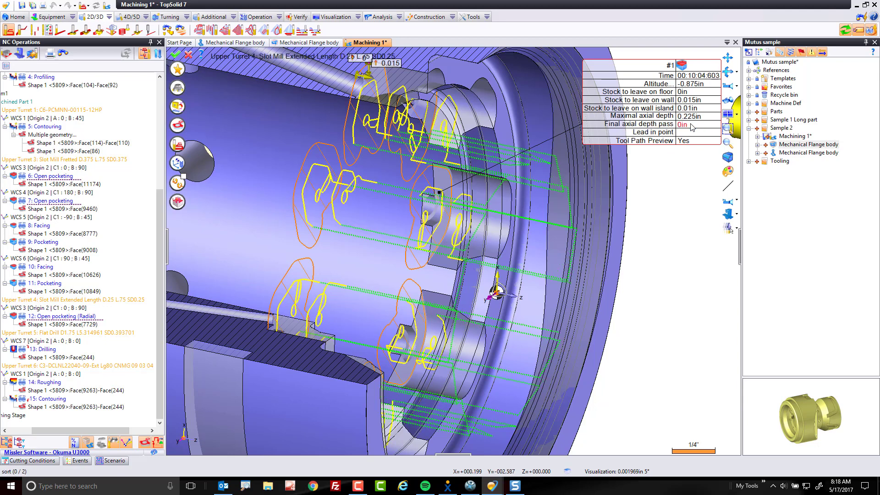
{"action": "double_click", "coordinate": [693, 116]}
{"action": "type", "text": ".06"}
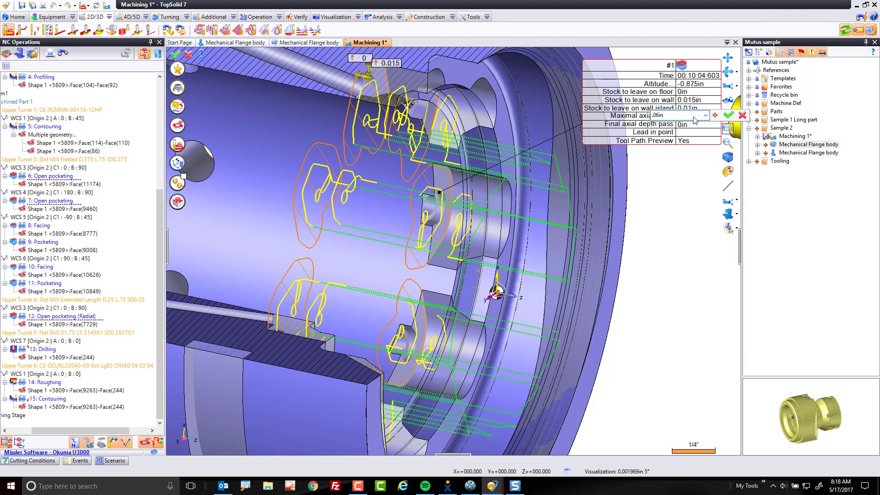
{"action": "type", "text": "in"}
{"action": "key", "text": "Return"}
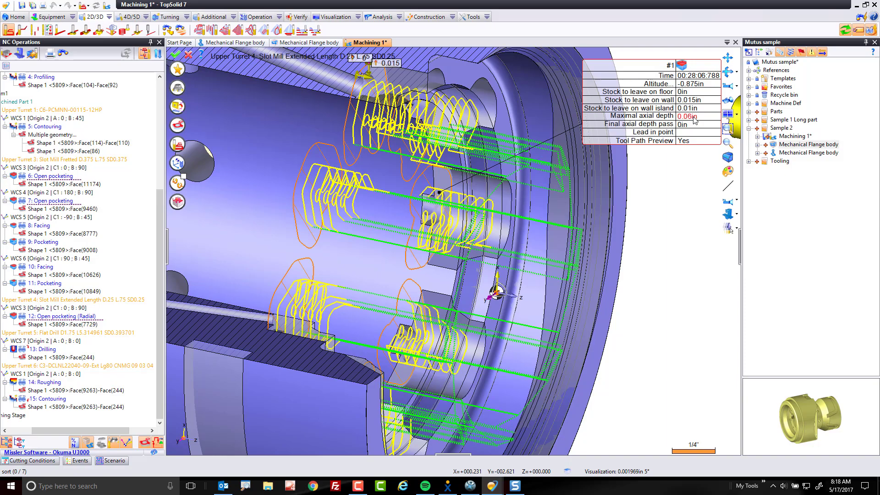
{"action": "scroll", "coordinate": [512, 187], "scroll_direction": "down", "scroll_amount": 5}
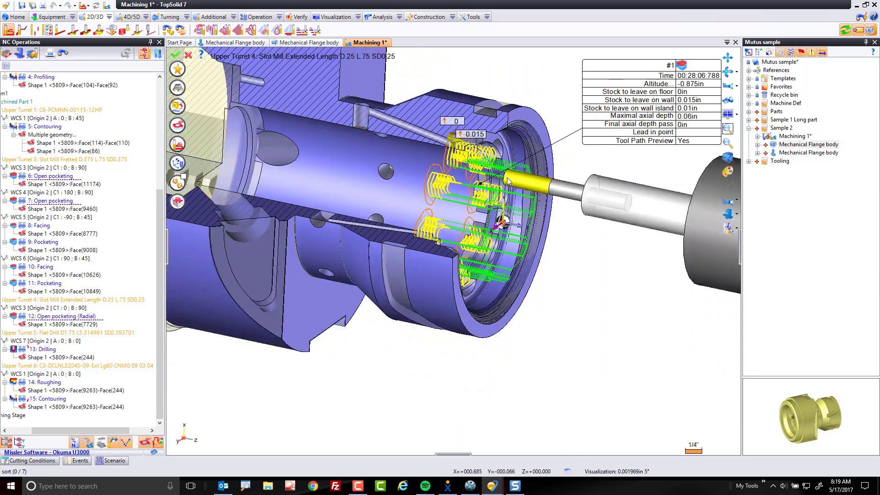
{"action": "middle_click_drag", "start_coordinate": [639, 207], "coordinate": [419, 148]}
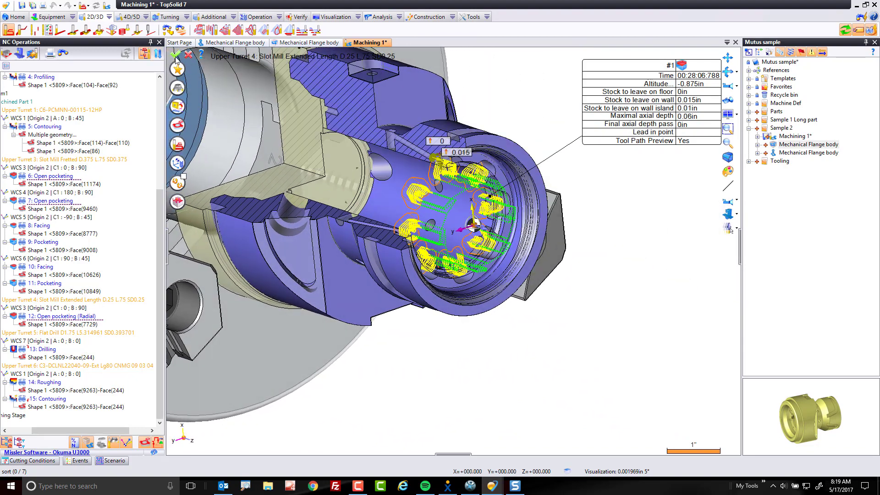
{"action": "left_click", "coordinate": [176, 57]}
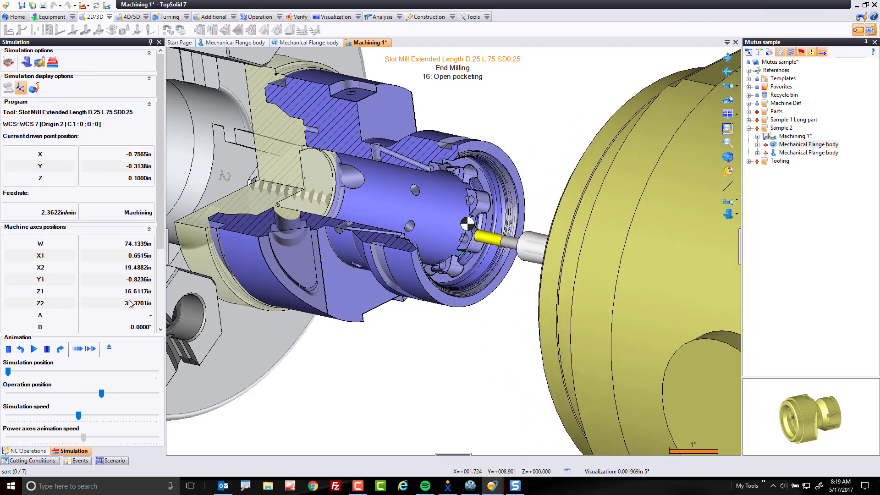
{"action": "left_click", "coordinate": [110, 348]}
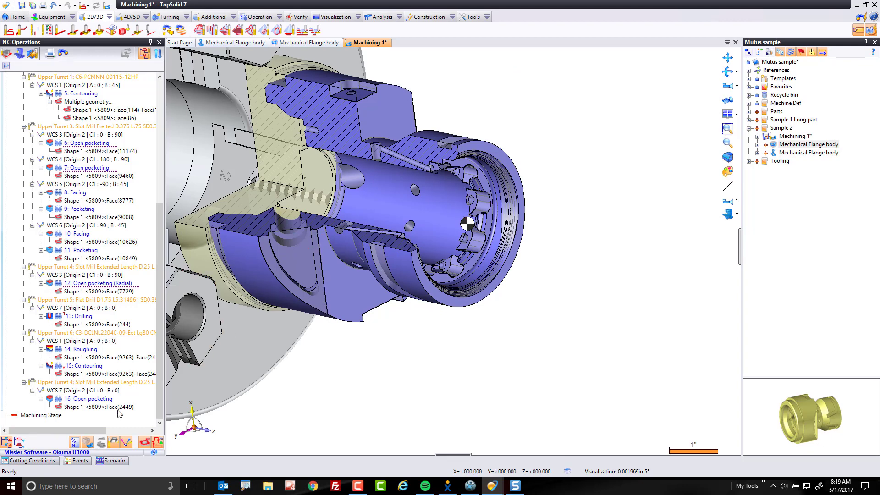
Step: Edit the recess open pocketing as four axis axial, enabling transformation from milling to turning with a 0° initial angle, and validate it
{"action": "double_click", "coordinate": [93, 401]}
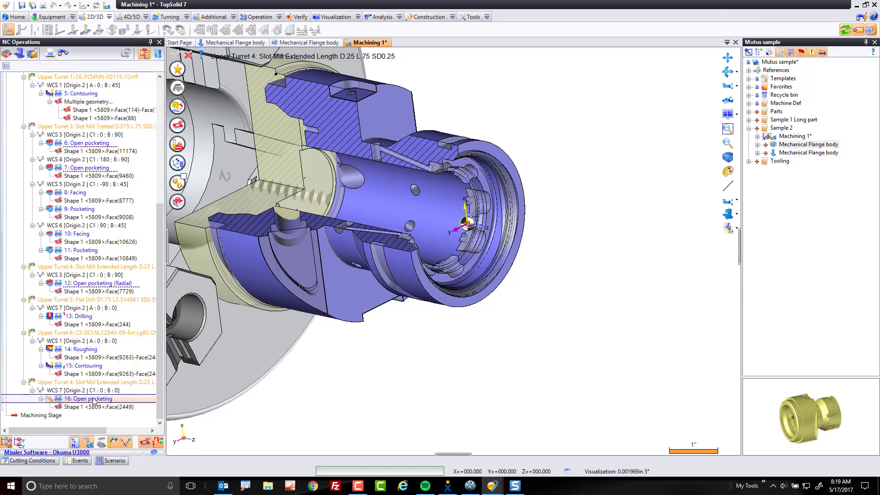
{"action": "left_click", "coordinate": [178, 184]}
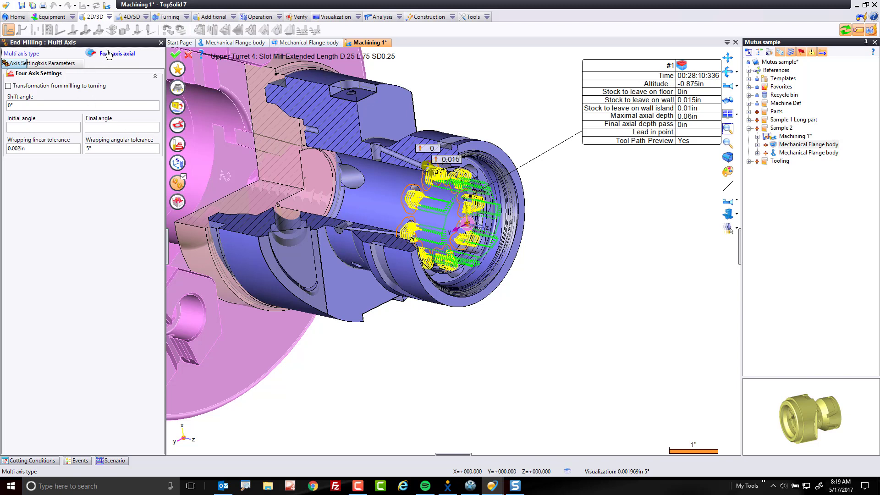
{"action": "left_click", "coordinate": [12, 87]}
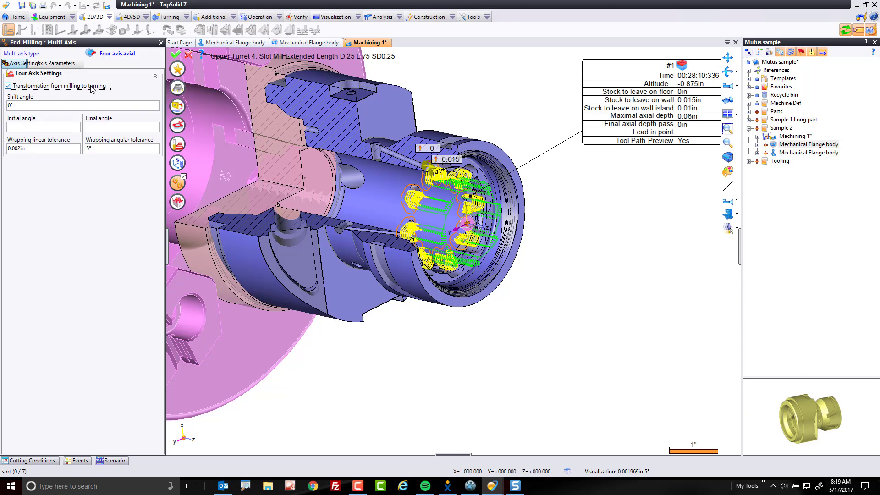
{"action": "left_click", "coordinate": [31, 128]}
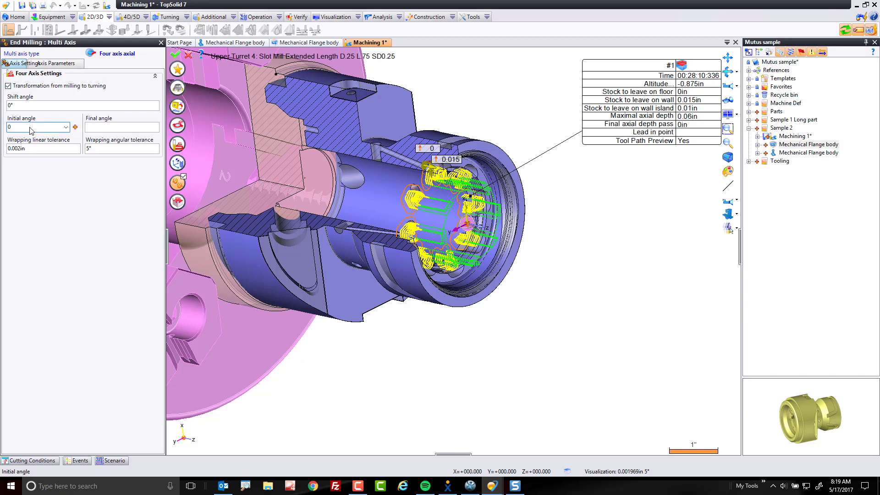
{"action": "left_click", "coordinate": [176, 55]}
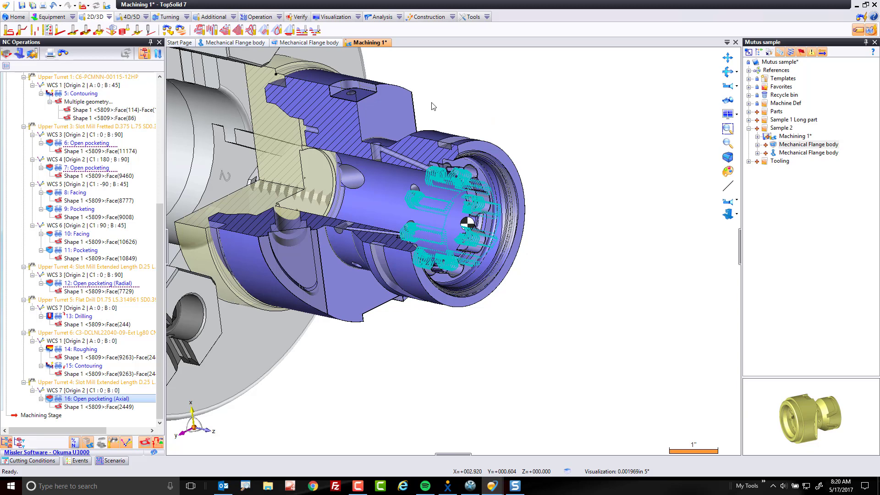
Step: Simulate the axial open pocketing of the recesses on the machine, checking the tool's motion at the bore opening, and quit the simulation
{"action": "left_click", "coordinate": [52, 399]}
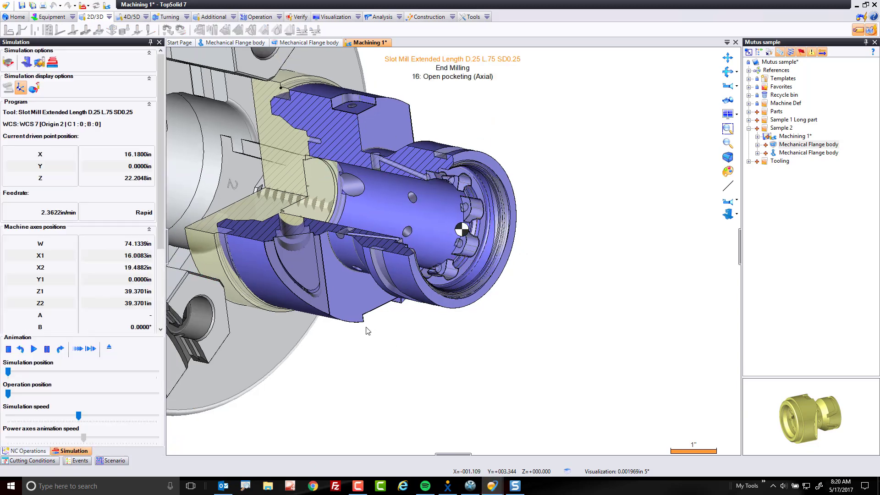
{"action": "scroll", "coordinate": [366, 331], "scroll_direction": "down", "scroll_amount": 5}
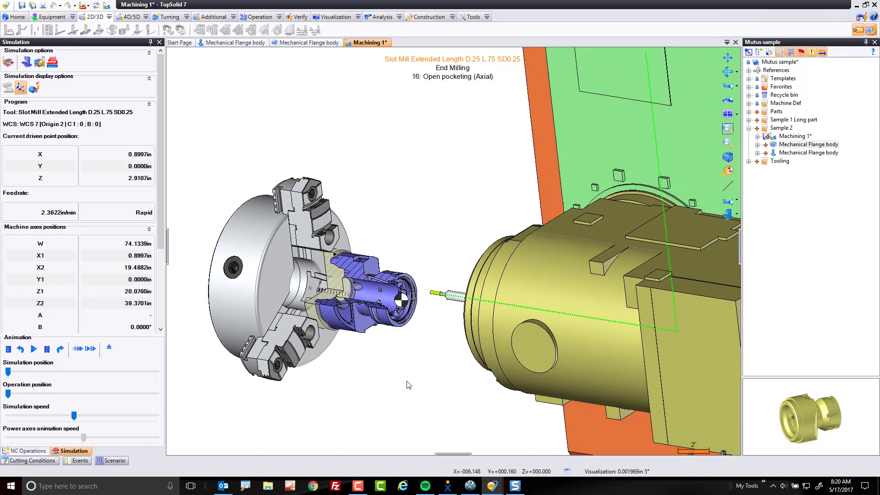
{"action": "scroll", "coordinate": [409, 385], "scroll_direction": "up", "scroll_amount": 5}
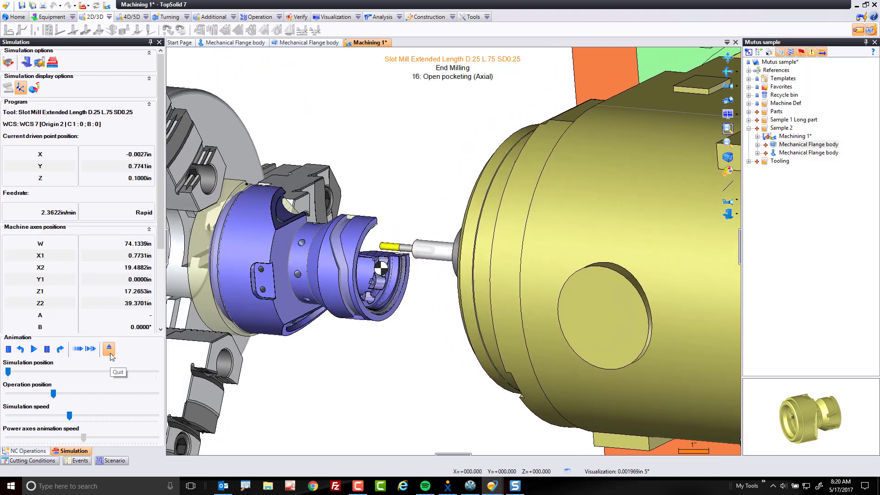
{"action": "left_click", "coordinate": [109, 349]}
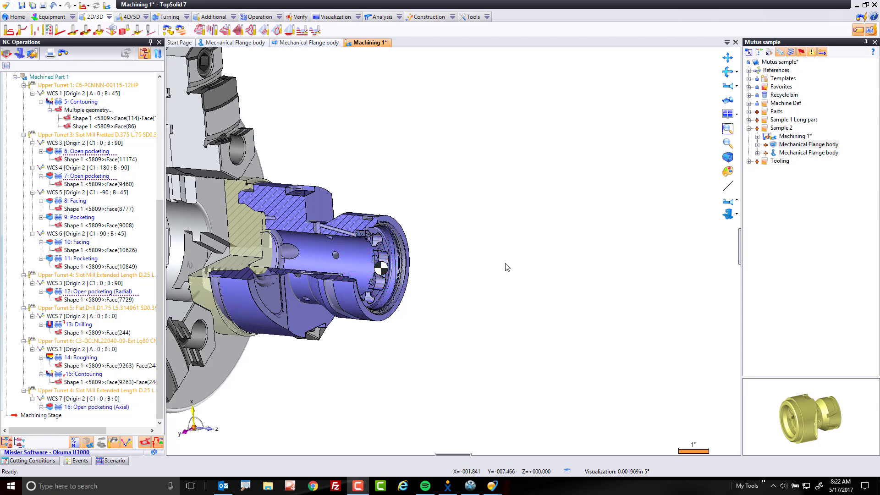
Step: Create a Side Milling operation from the floor face of an inner scalloped recess, with a maximal axial depth of 5 in
{"action": "scroll", "coordinate": [452, 290], "scroll_direction": "up", "scroll_amount": 5}
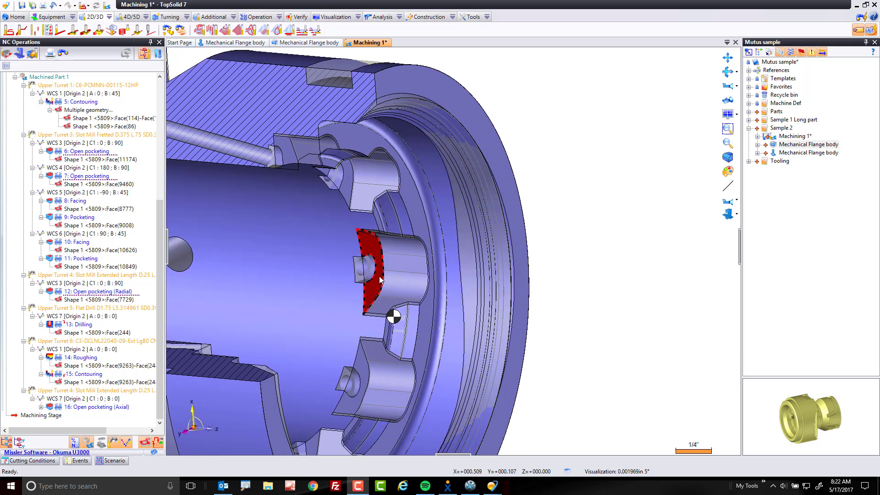
{"action": "right_click", "coordinate": [375, 314]}
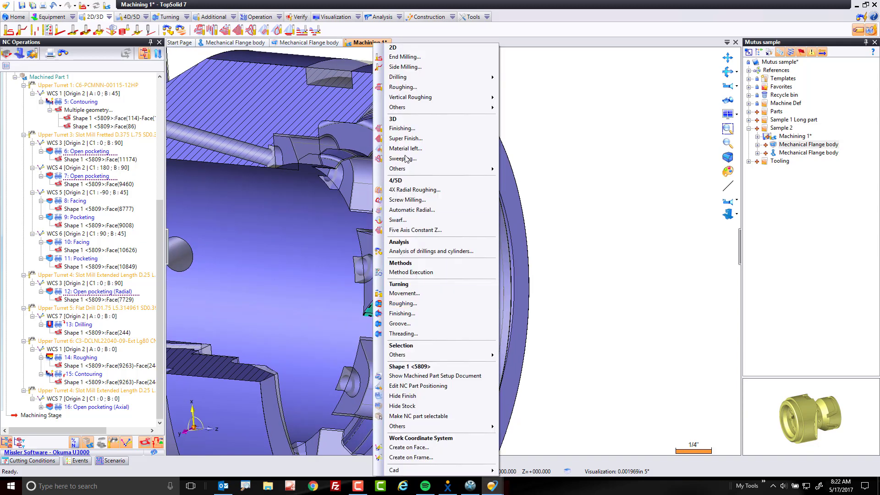
{"action": "left_click", "coordinate": [403, 67]}
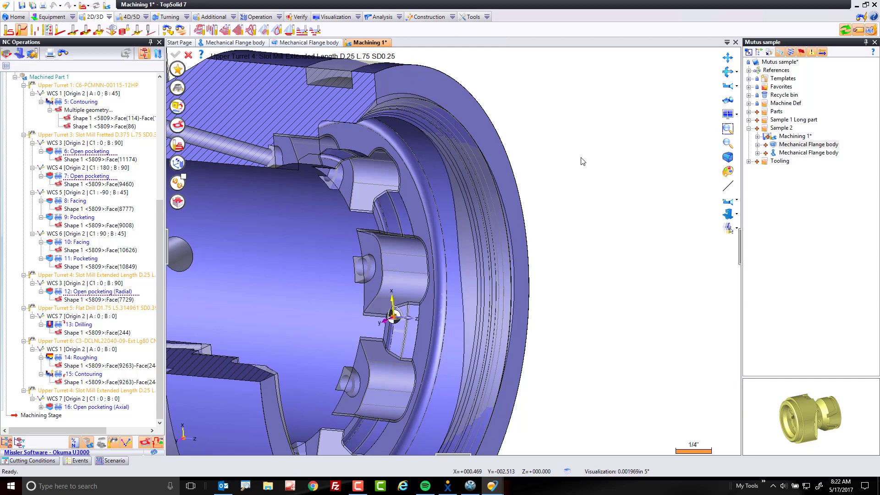
{"action": "left_click_drag", "start_coordinate": [581, 158], "coordinate": [400, 269]}
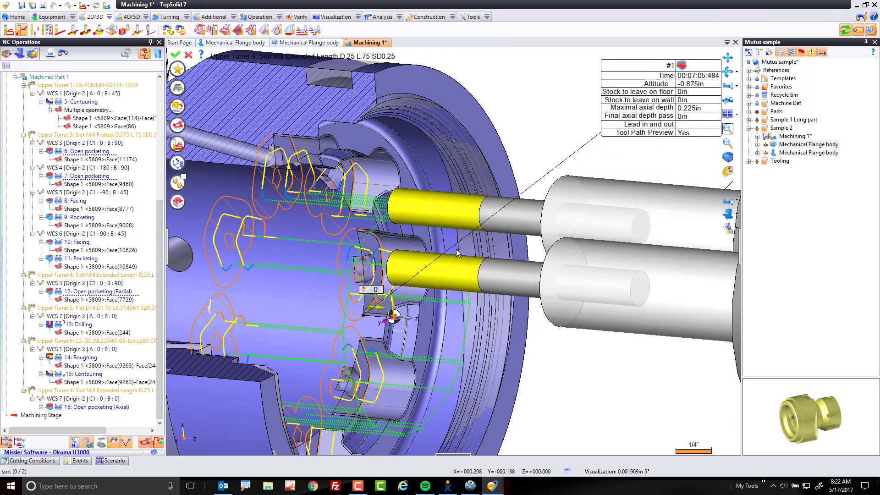
{"action": "left_click", "coordinate": [692, 112]}
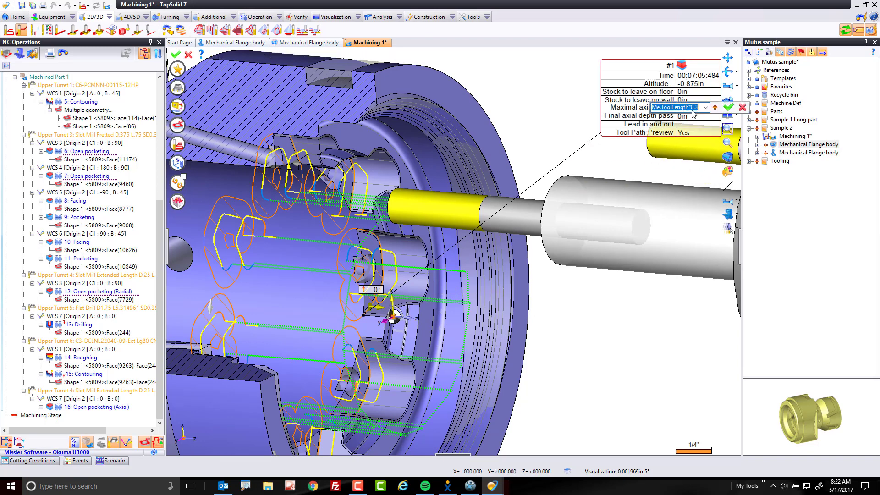
{"action": "type", "text": "5"}
{"action": "key", "text": "Return"}
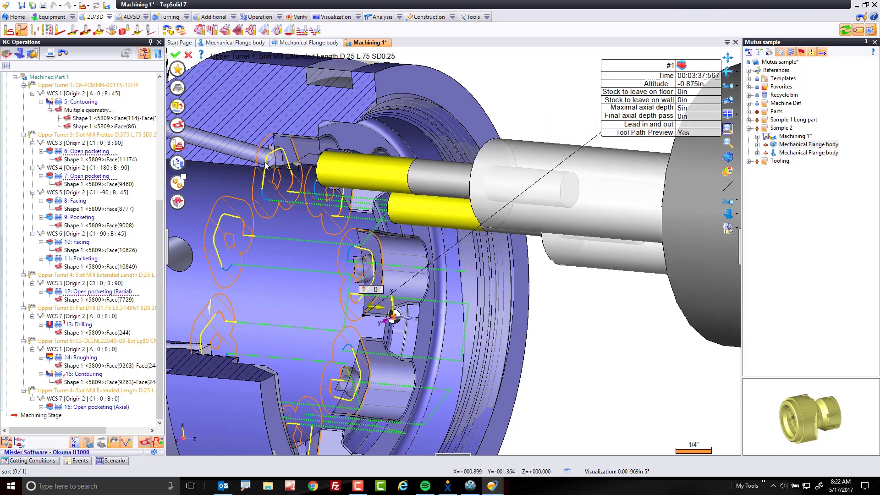
Step: Set the side milling to 3 radial passes with a maximal radial depth of 0.02 in and final radial depth pass of 0.005 in
{"action": "left_click", "coordinate": [178, 146]}
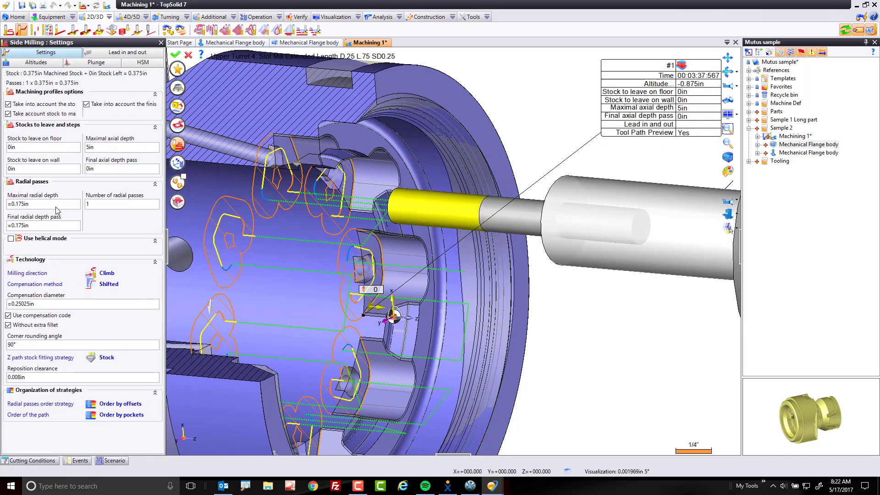
{"action": "left_click", "coordinate": [46, 205]}
{"action": "type", "text": ".02"}
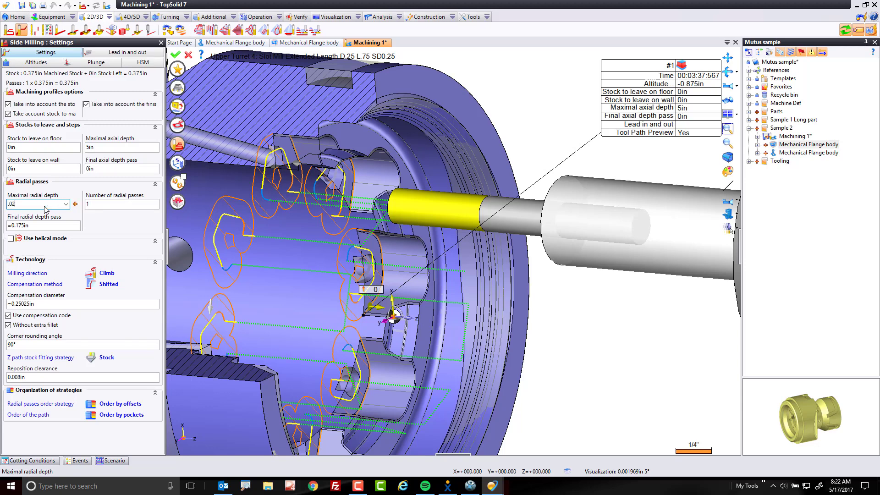
{"action": "key", "text": "Tab"}
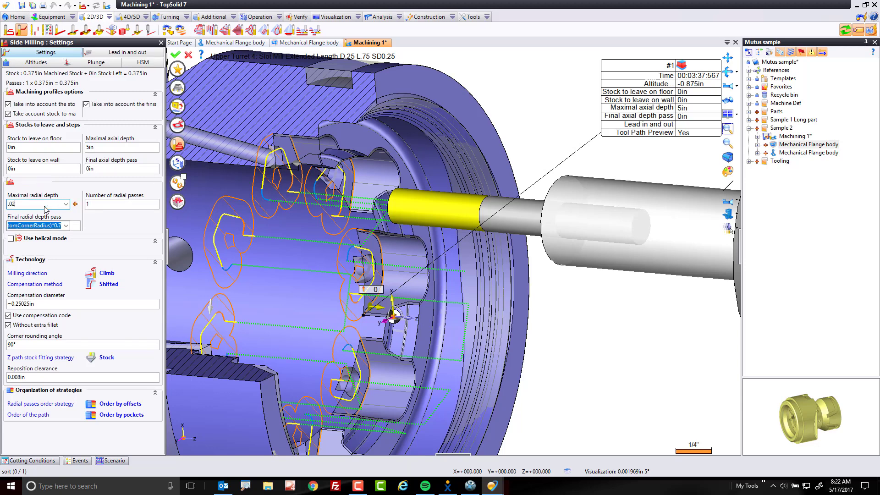
{"action": "type", "text": ".005"}
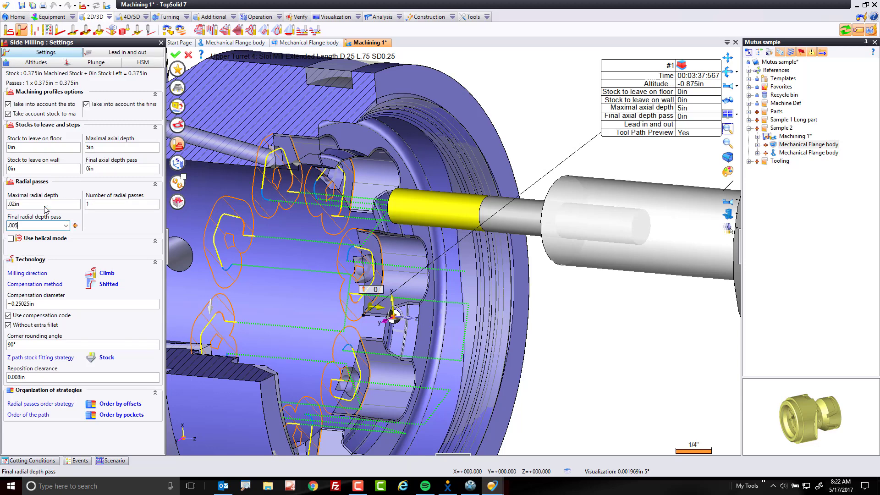
{"action": "left_click", "coordinate": [104, 203]}
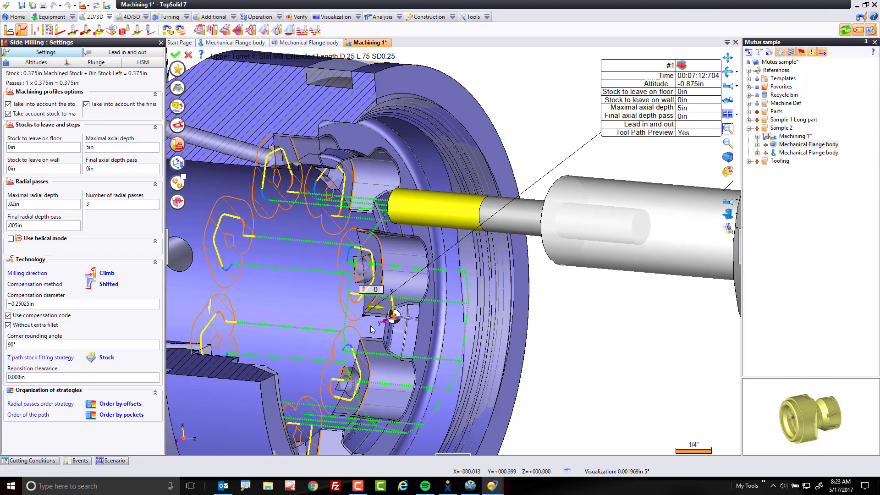
{"action": "scroll", "coordinate": [362, 265], "scroll_direction": "up", "scroll_amount": 5}
{"action": "scroll", "coordinate": [363, 265], "scroll_direction": "up", "scroll_amount": 3}
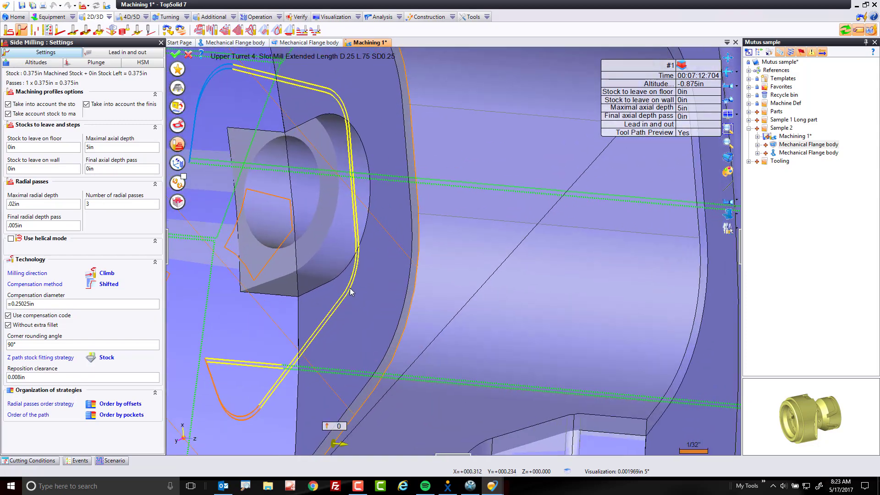
{"action": "scroll", "coordinate": [350, 292], "scroll_direction": "down", "scroll_amount": 8}
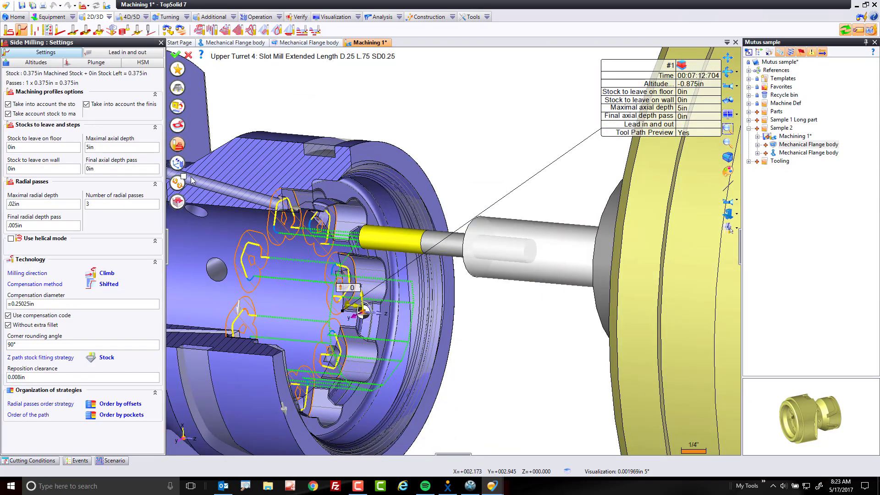
Step: Make the side milling four axis axial, enabling transformation from milling to turning with an initial angle of 0°
{"action": "left_click", "coordinate": [178, 187]}
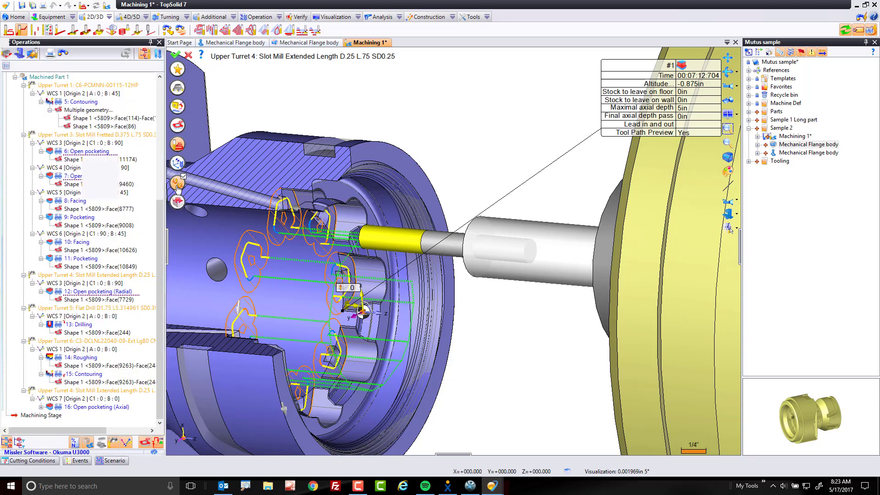
{"action": "left_click", "coordinate": [177, 186]}
{"action": "left_click", "coordinate": [28, 86]}
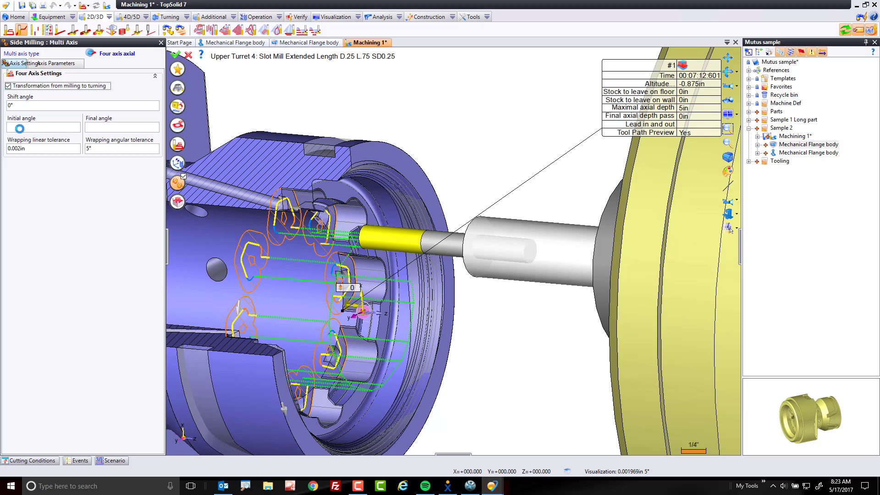
{"action": "left_click", "coordinate": [20, 129]}
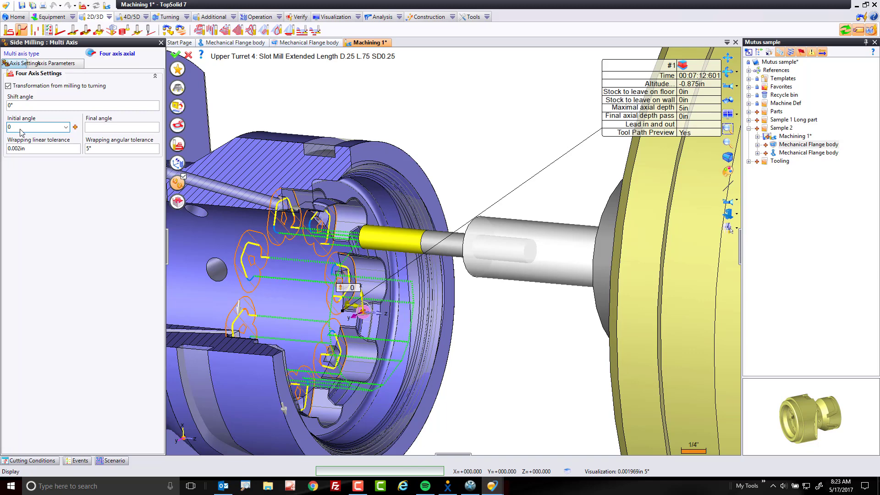
{"action": "key", "text": "Tab"}
Step: Set the side milling's spindle rate to 4500 rpm and its feed rate to 50 in/min
{"action": "left_click", "coordinate": [177, 109]}
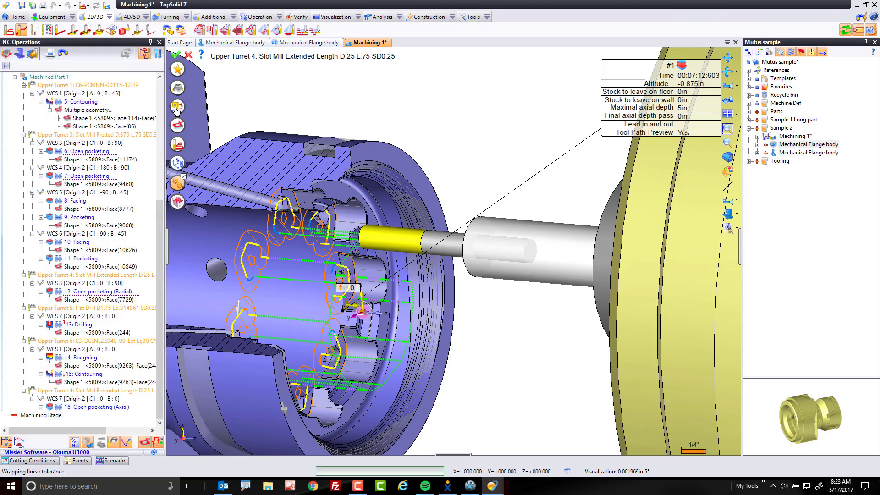
{"action": "left_click", "coordinate": [177, 109]}
{"action": "double_click", "coordinate": [22, 135]}
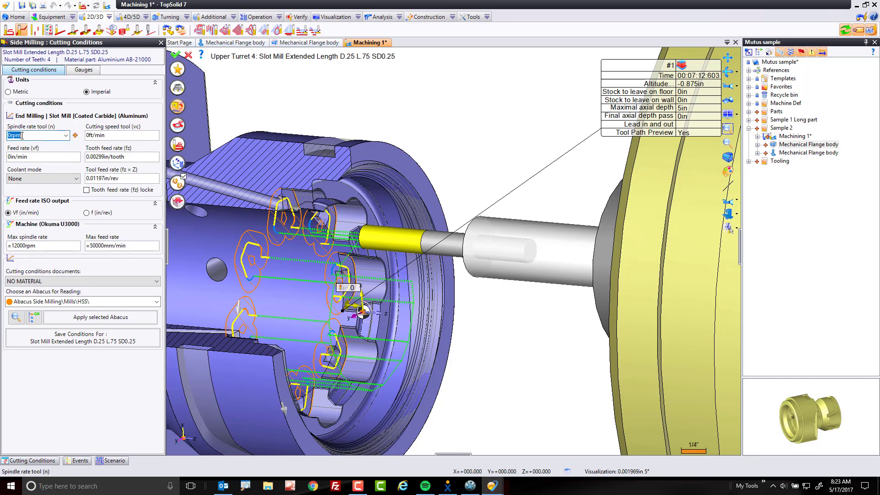
{"action": "type", "text": "4500"}
{"action": "key", "text": "Tab"}
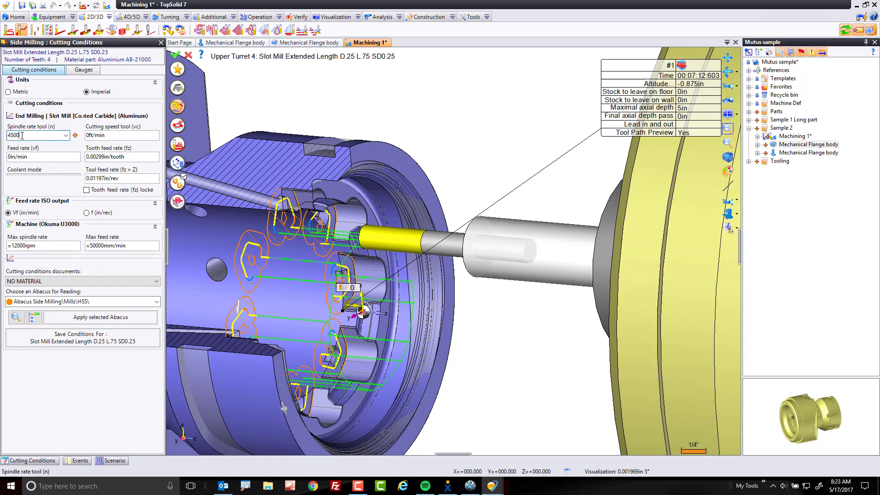
{"action": "type", "text": "50"}
{"action": "key", "text": "Tab"}
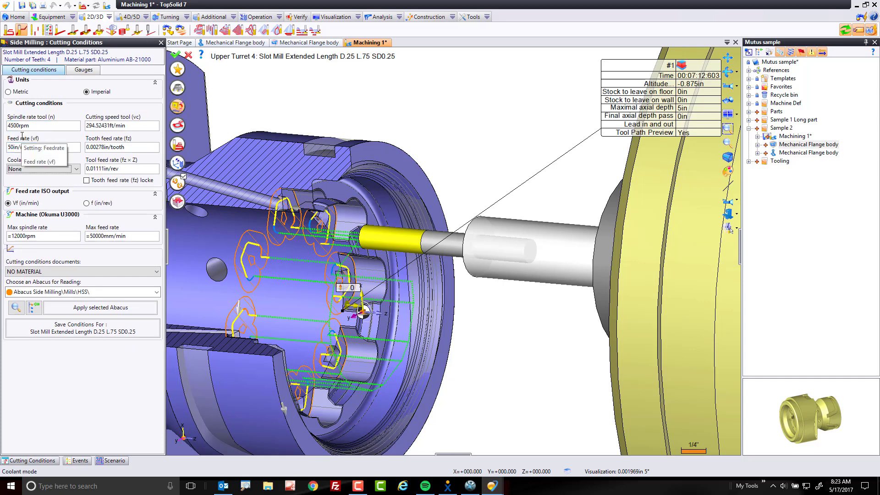
Step: Set the side milling's tooth feed rate to 0.005 in/tooth and coolant mode to Jet, and validate the operation
{"action": "left_click", "coordinate": [127, 148]}
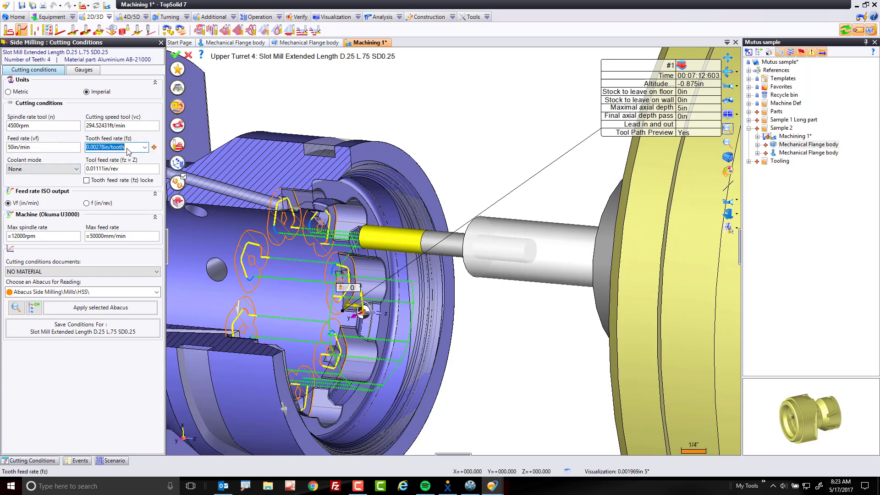
{"action": "type", "text": ".005"}
{"action": "key", "text": "Tab"}
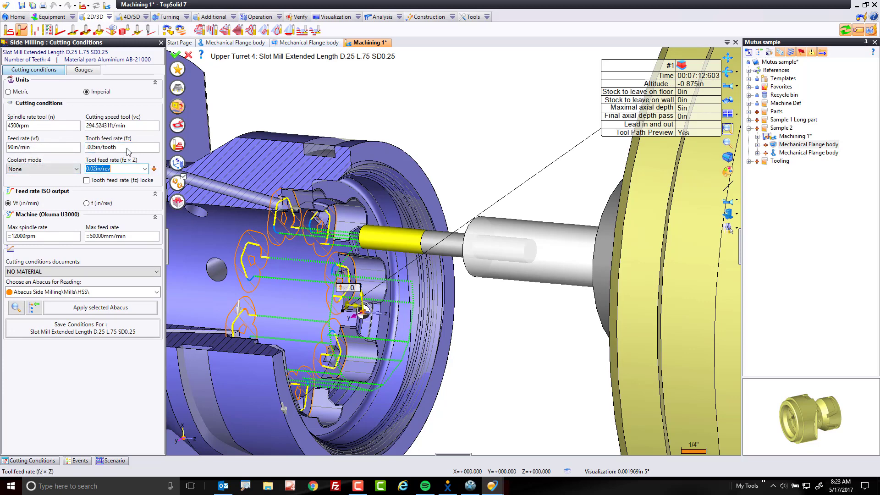
{"action": "left_click", "coordinate": [29, 169]}
{"action": "left_click", "coordinate": [19, 197]}
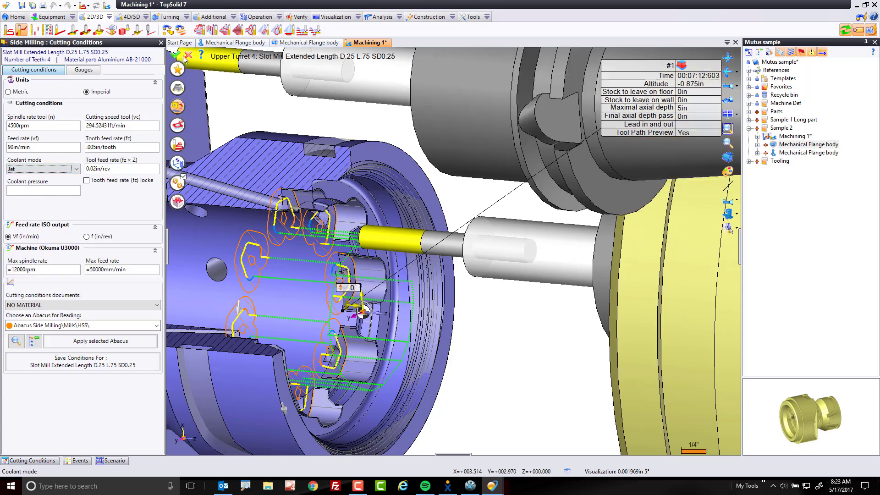
{"action": "left_click", "coordinate": [176, 57]}
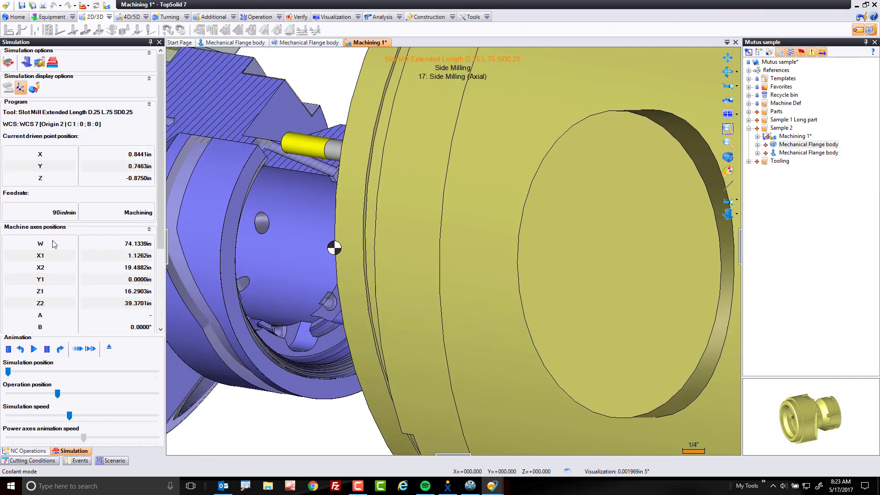
Step: Simulate the axial side milling of the recesses and quit the simulation
{"action": "left_click", "coordinate": [109, 347]}
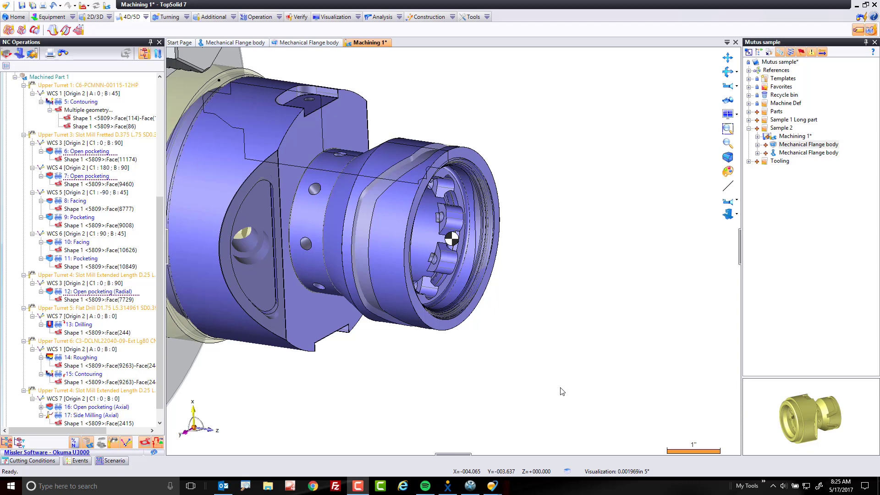
Step: Start a Face-type swarf operation and select the inner ring face near the flange bore's front opening as its geometry
{"action": "right_click", "coordinate": [530, 303]}
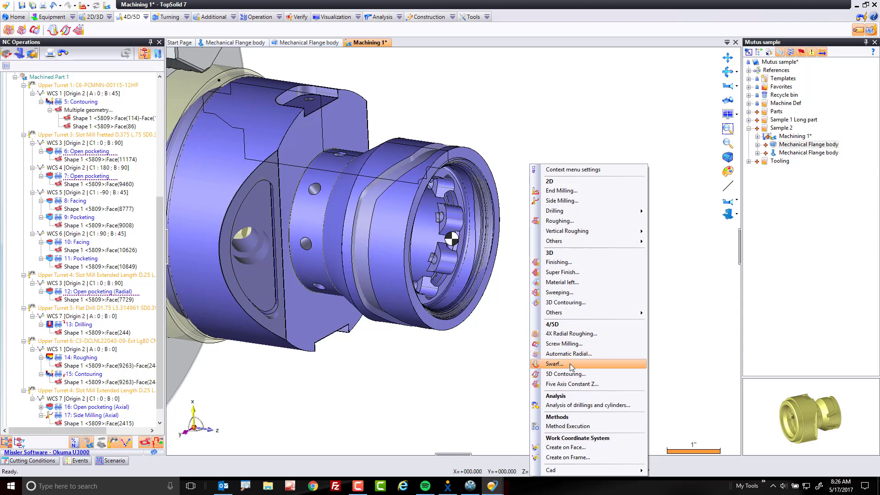
{"action": "left_click", "coordinate": [554, 363]}
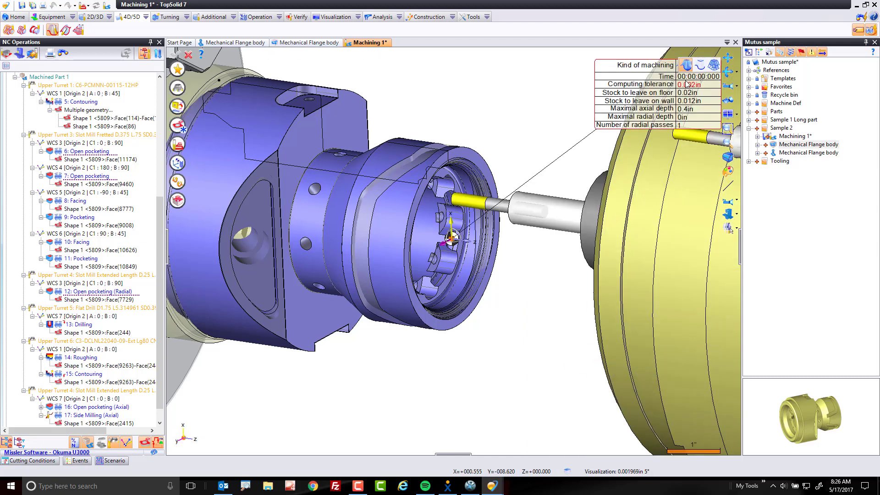
{"action": "left_click", "coordinate": [713, 66]}
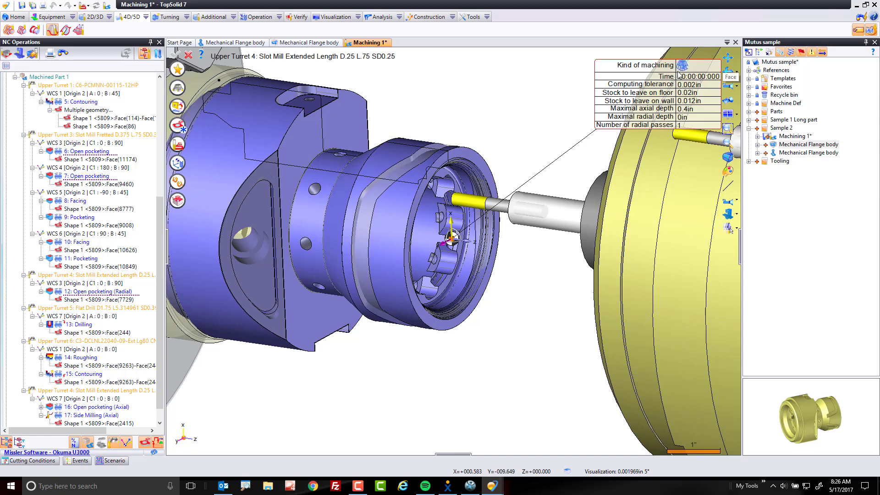
{"action": "left_click", "coordinate": [178, 126]}
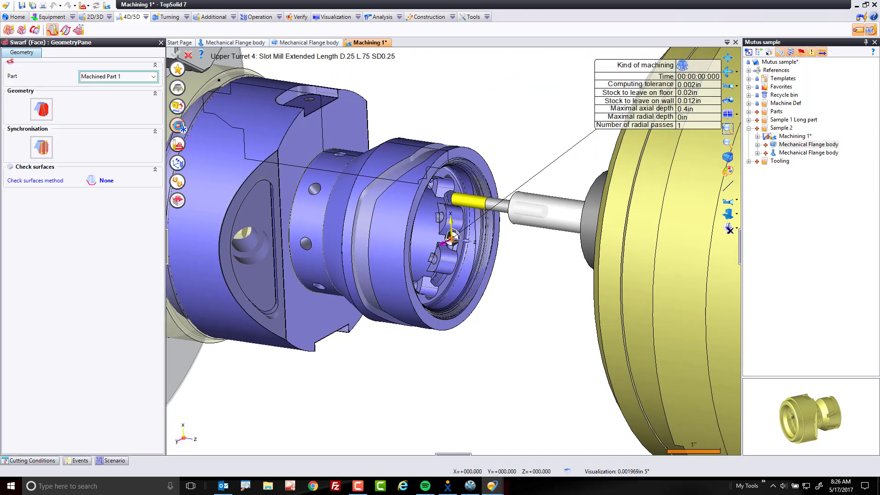
{"action": "left_click", "coordinate": [42, 109]}
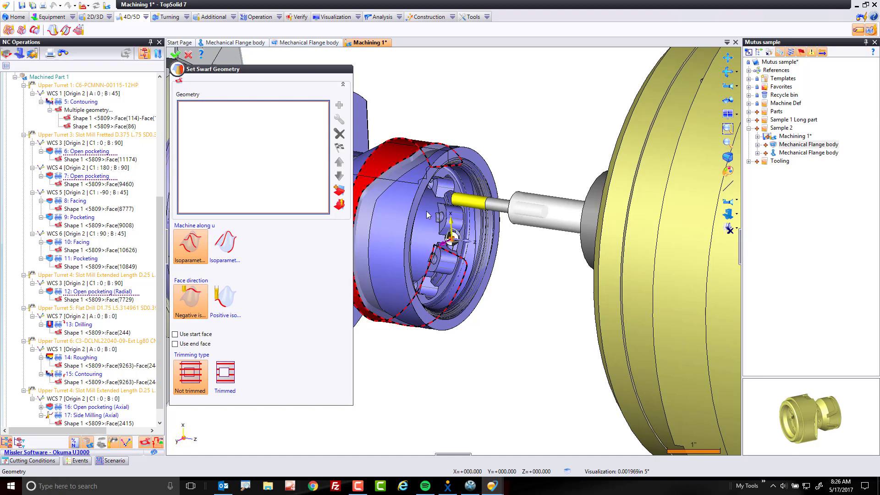
{"action": "left_click", "coordinate": [426, 214]}
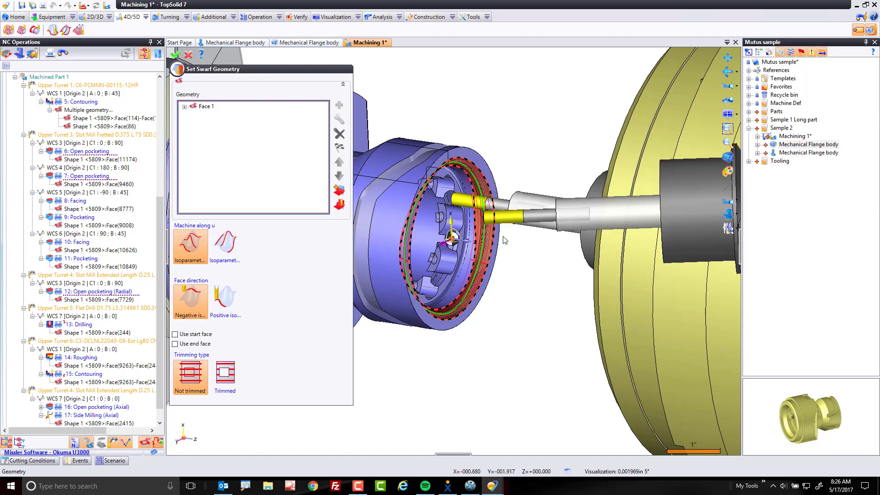
{"action": "scroll", "coordinate": [504, 240], "scroll_direction": "up", "scroll_amount": 5}
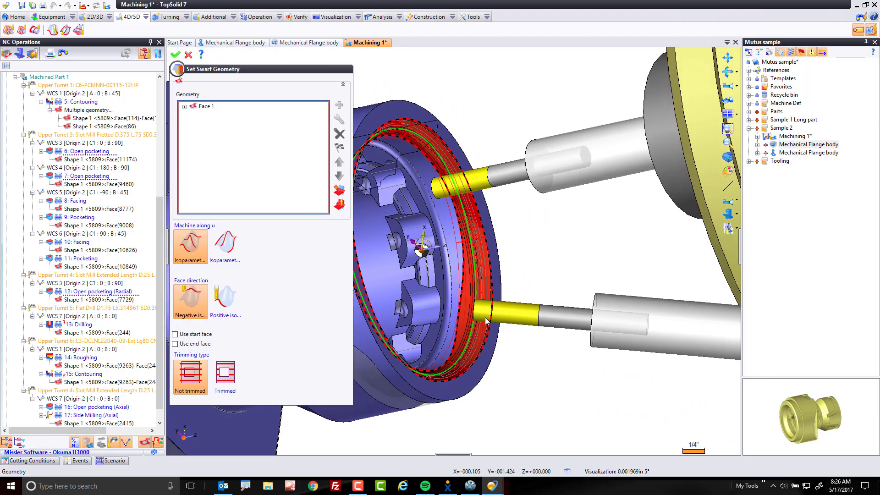
Step: Try the alternative swarf directions, keep machining along isoparametric U with the negative face direction, and validate the geometry
{"action": "left_click", "coordinate": [226, 295]}
{"action": "left_click", "coordinate": [190, 297]}
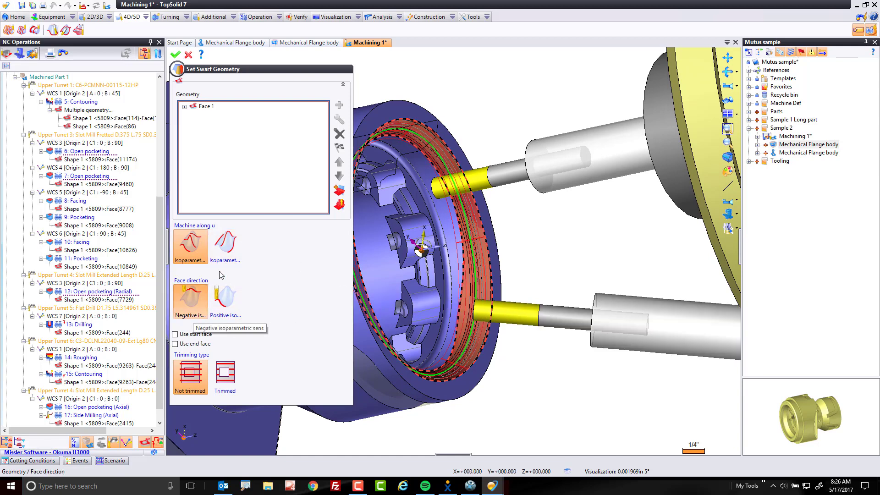
{"action": "left_click", "coordinate": [228, 243]}
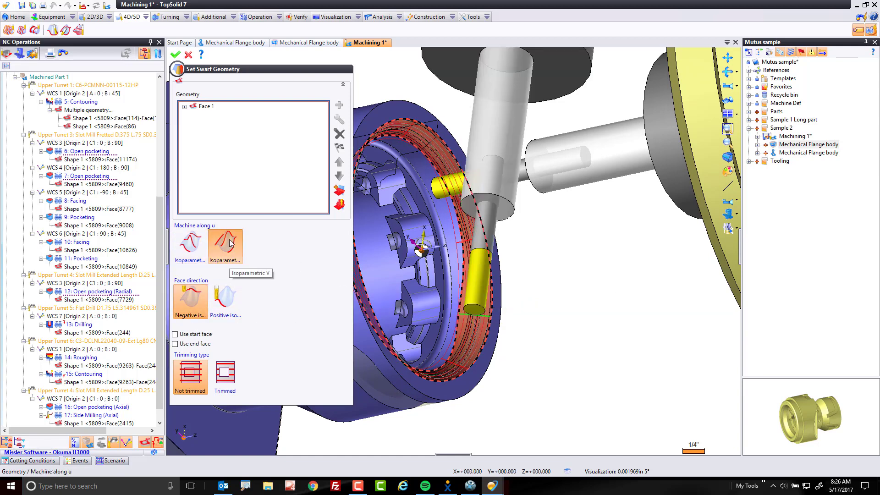
{"action": "left_click", "coordinate": [190, 244]}
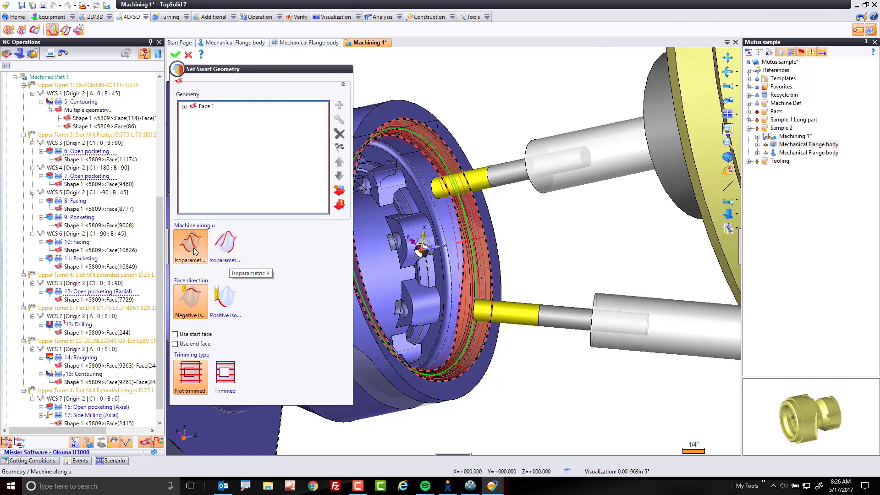
{"action": "left_click", "coordinate": [175, 54]}
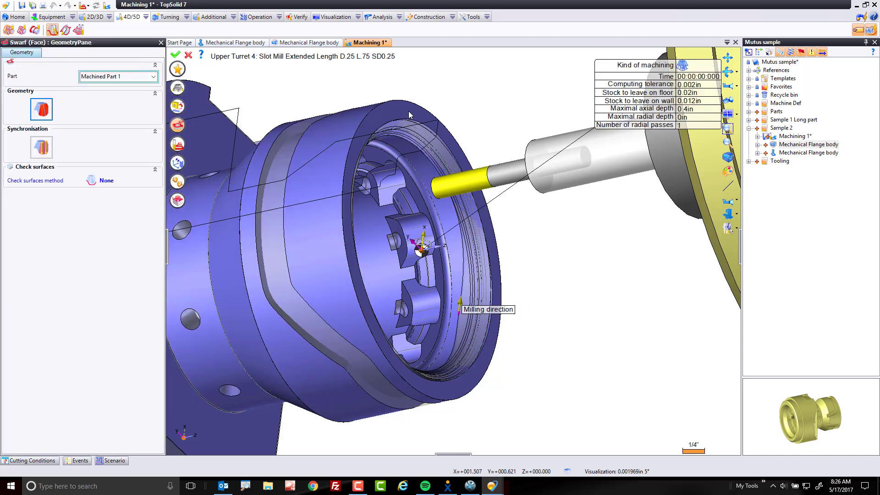
Step: Set the swarf's spindle rate to 6000 rpm, feed rate to 80 in/min and coolant mode to Center
{"action": "left_click", "coordinate": [178, 107]}
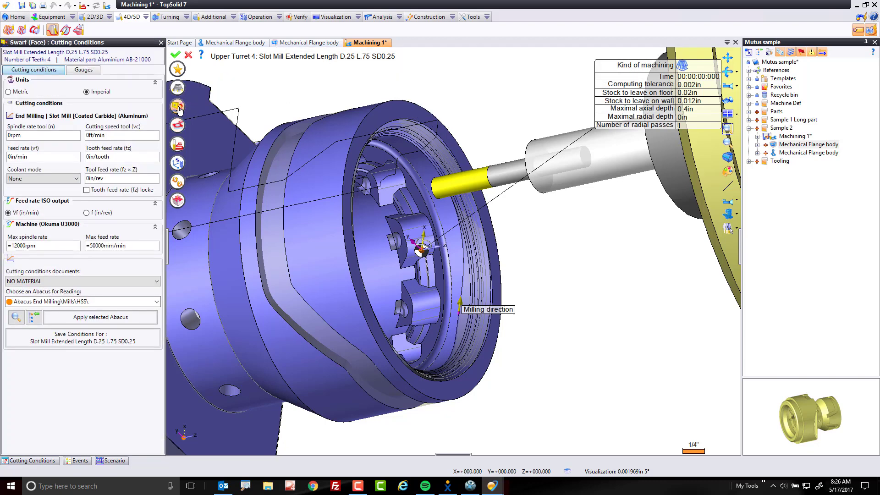
{"action": "left_click", "coordinate": [43, 134]}
{"action": "type", "text": "6000"}
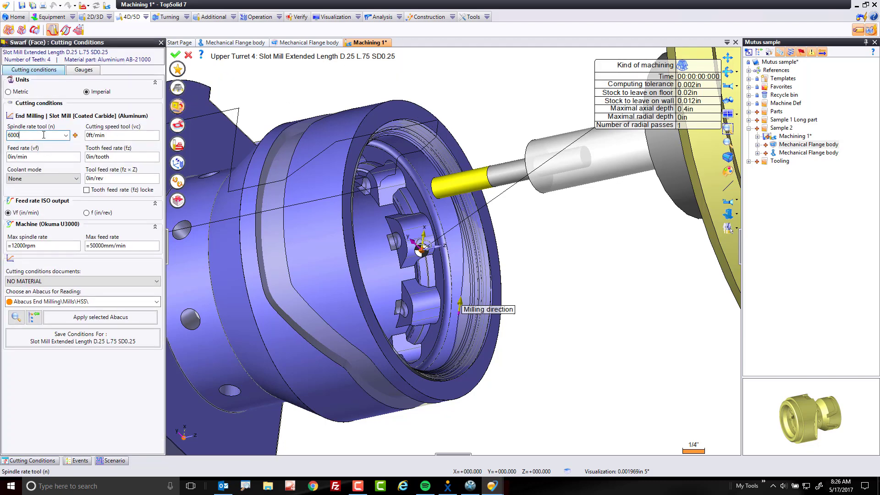
{"action": "key", "text": "Tab"}
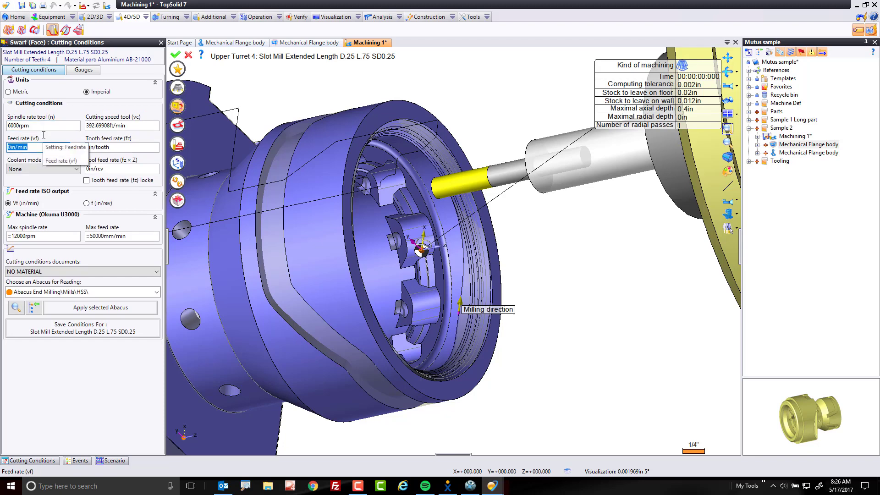
{"action": "type", "text": "80"}
{"action": "key", "text": "Tab"}
{"action": "key", "text": "Down"}
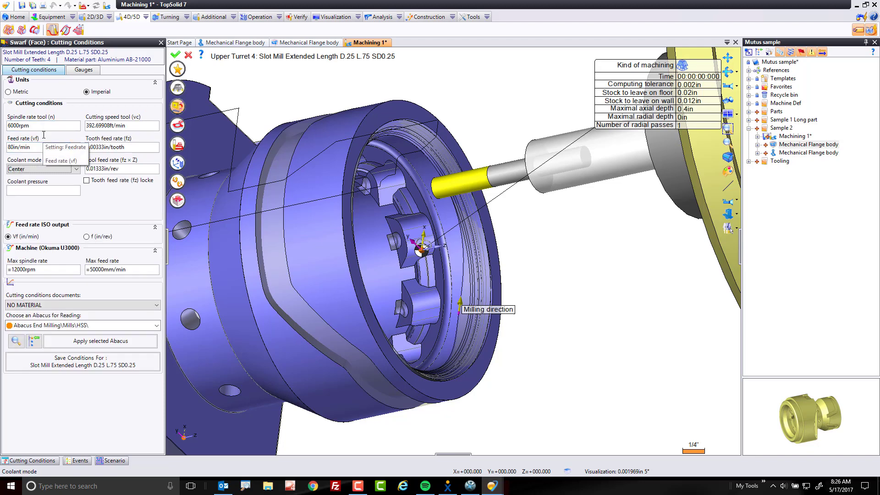
Step: Set the swarf operation's maximal axial depth to 3 in
{"action": "left_click", "coordinate": [177, 146]}
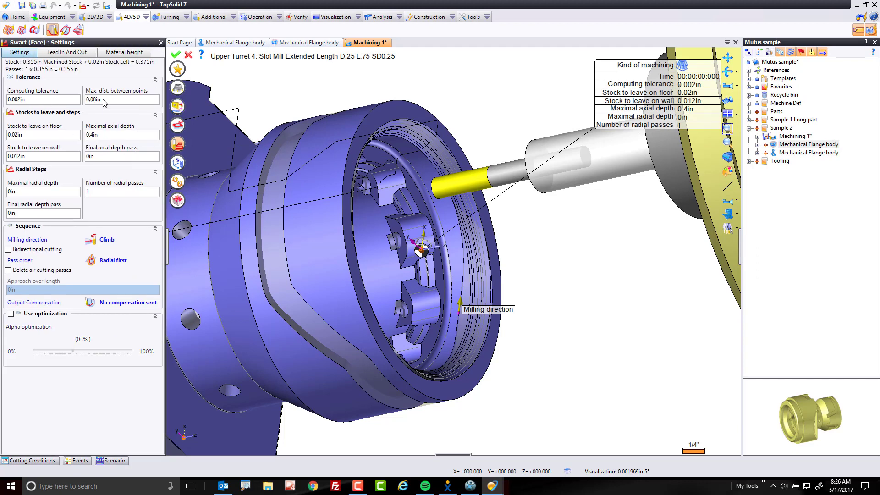
{"action": "left_click", "coordinate": [103, 135]}
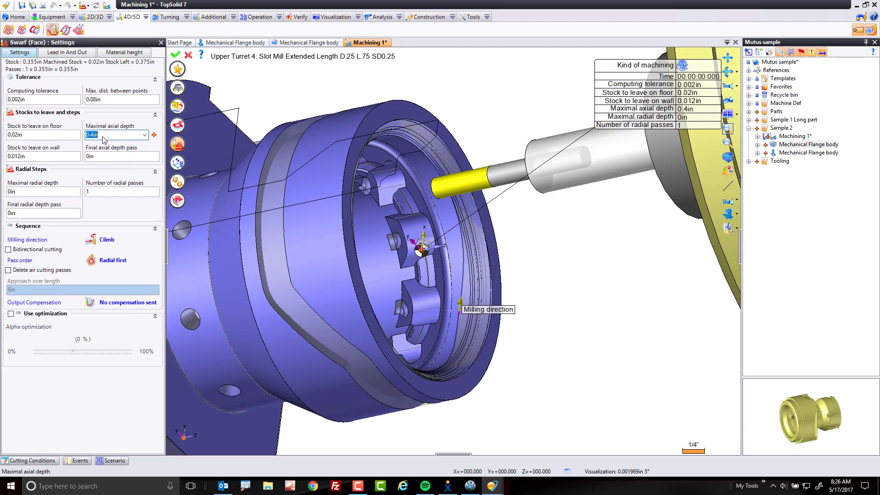
{"action": "type", "text": "3"}
{"action": "key", "text": "Tab"}
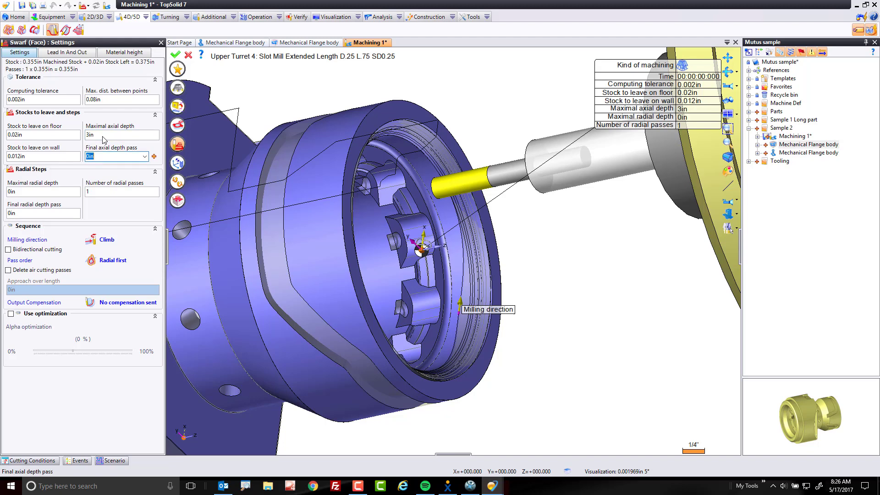
Step: Set the swarf's stock to leave to -0.04 in on the floor and 0 in on the wall, and validate the operation
{"action": "left_click", "coordinate": [31, 137]}
{"action": "type", "text": "-"}
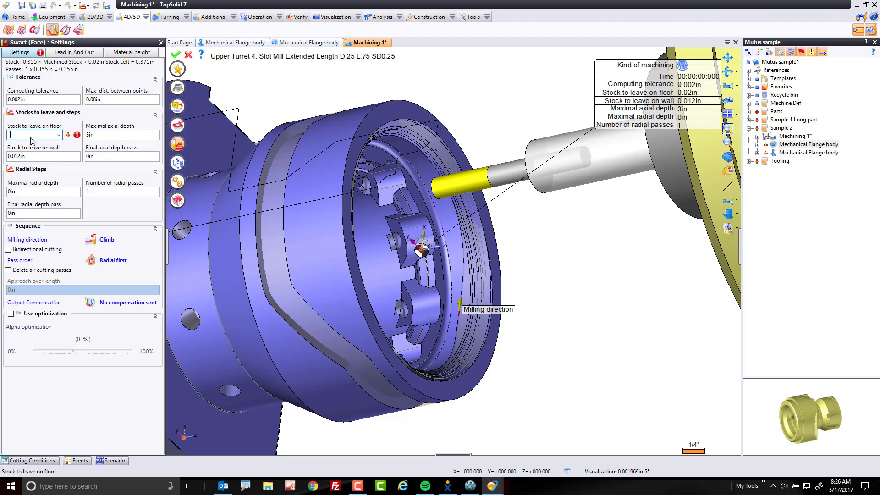
{"action": "type", "text": ".04"}
{"action": "key", "text": "Tab"}
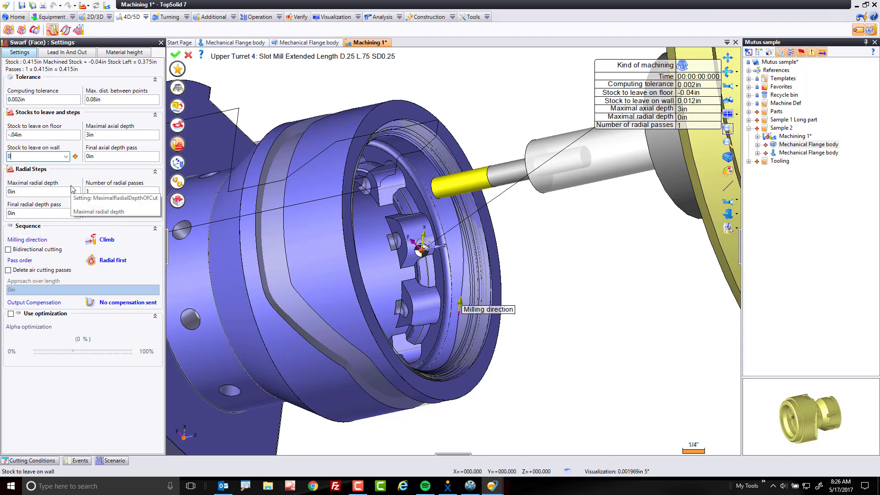
{"action": "left_click", "coordinate": [178, 55]}
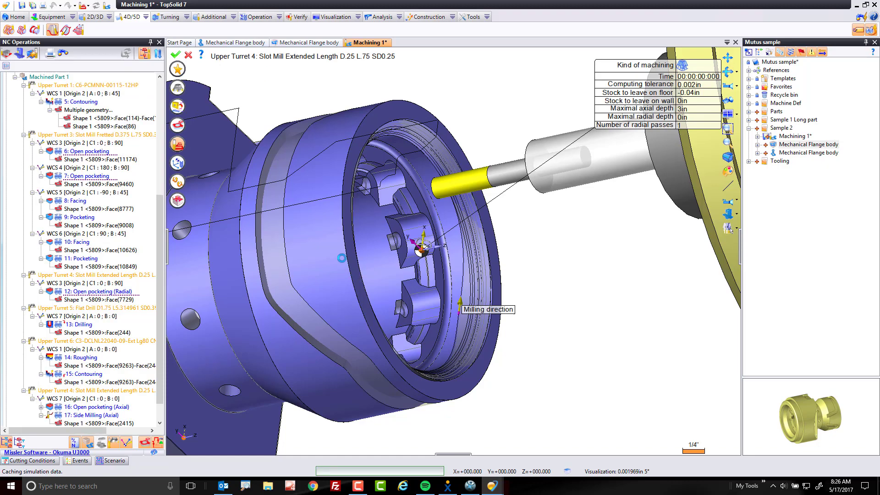
{"action": "left_click", "coordinate": [728, 228]}
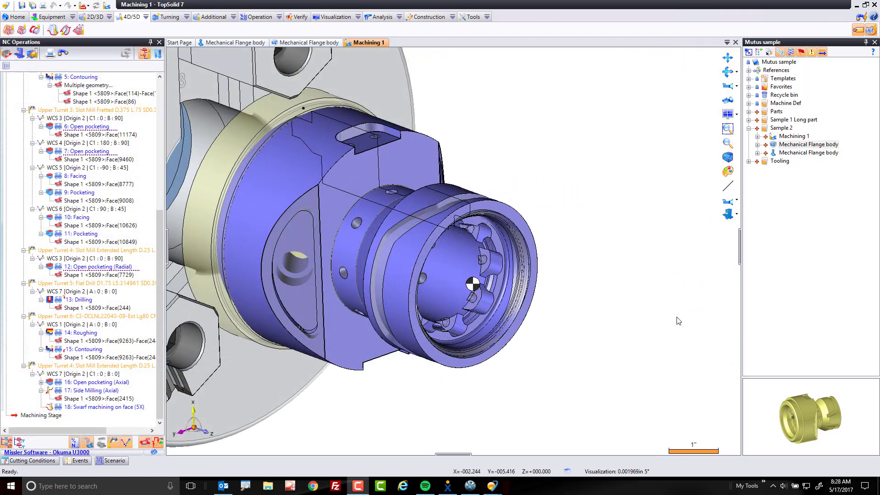
Step: Enable the turning display for Machined Part 1 so the flange body is shown in section
{"action": "scroll", "coordinate": [474, 286], "scroll_direction": "up", "scroll_amount": 5}
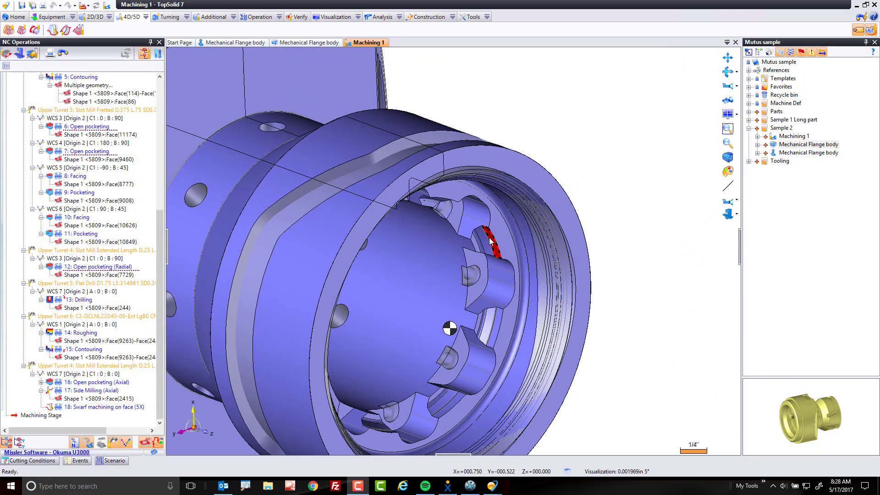
{"action": "scroll", "coordinate": [463, 291], "scroll_direction": "down", "scroll_amount": 5}
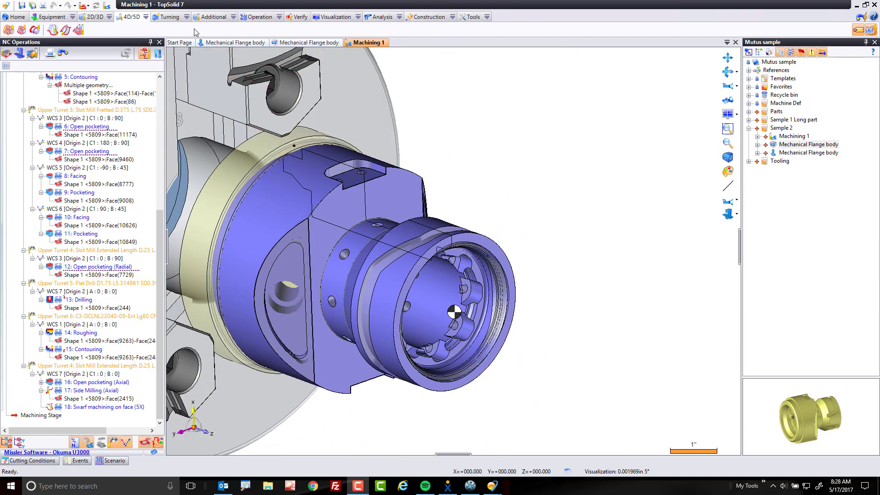
{"action": "left_click", "coordinate": [170, 17]}
{"action": "left_click", "coordinate": [117, 30]}
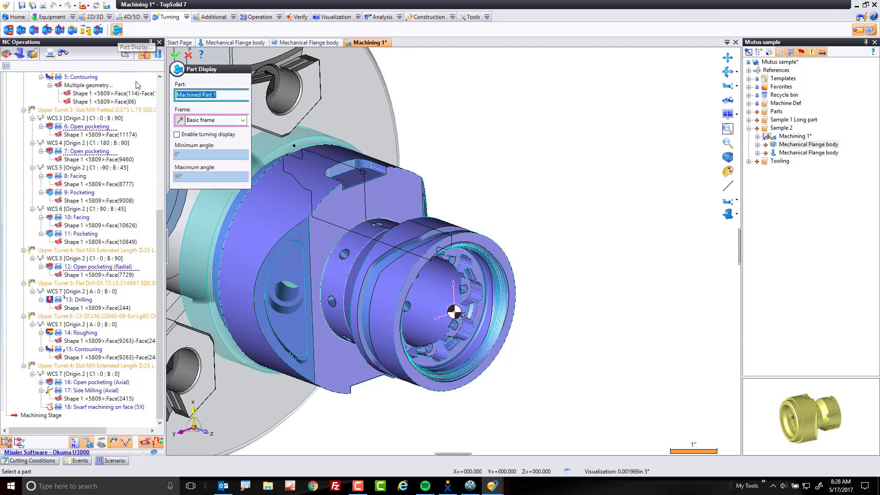
{"action": "left_click", "coordinate": [177, 134]}
{"action": "left_click", "coordinate": [174, 55]}
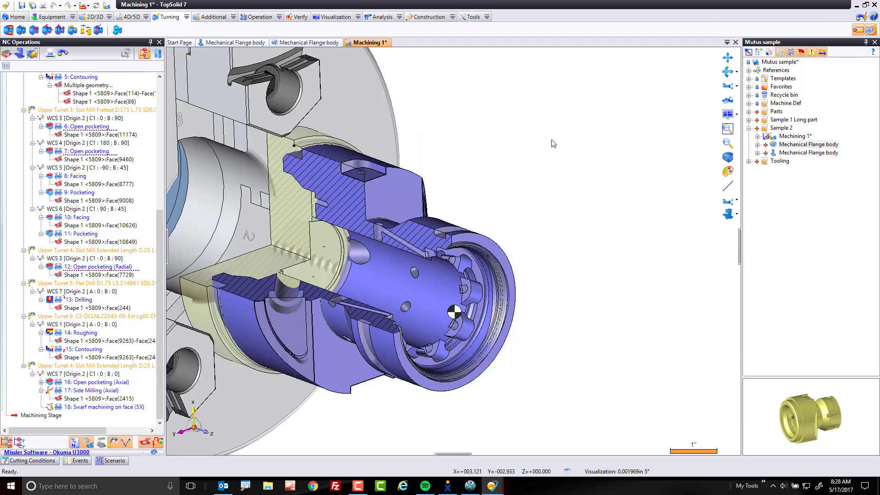
Step: Start an end milling operation on the small flat face around the angled hole in an inner scalloped recess
{"action": "left_click", "coordinate": [728, 203]}
{"action": "scroll", "coordinate": [610, 151], "scroll_direction": "up", "scroll_amount": 9}
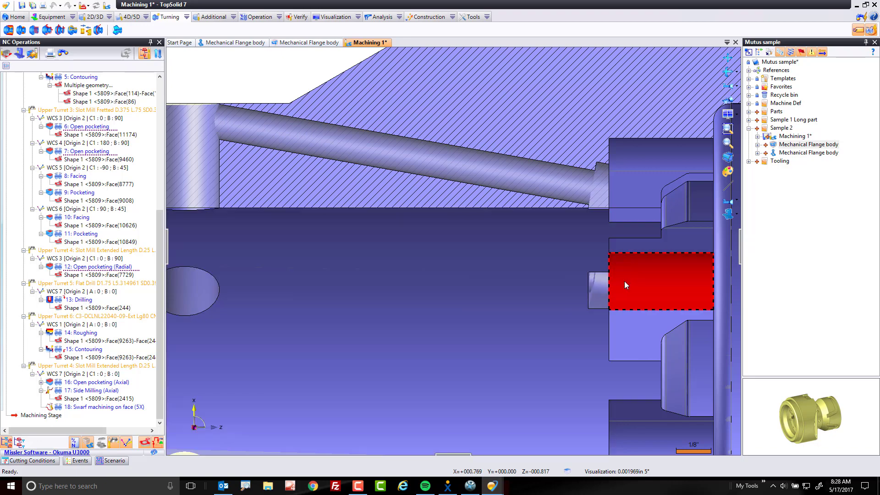
{"action": "middle_click_drag", "start_coordinate": [624, 281], "coordinate": [526, 272]}
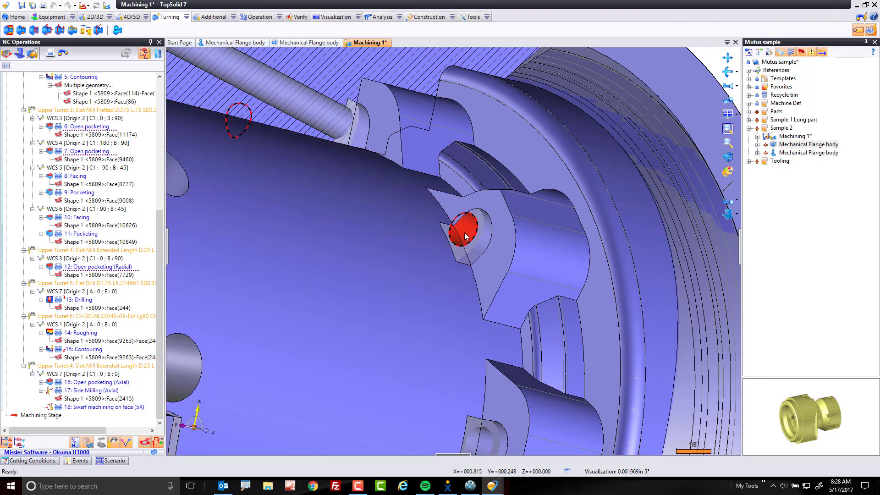
{"action": "scroll", "coordinate": [465, 259], "scroll_direction": "down", "scroll_amount": 3}
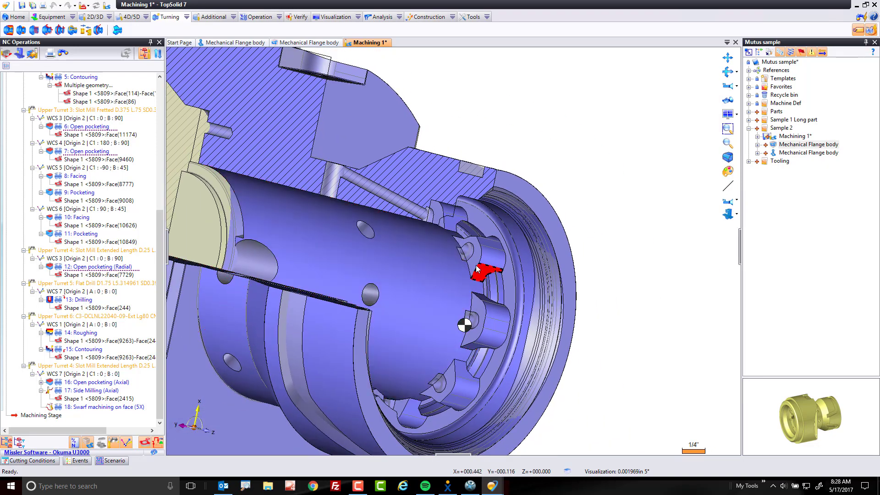
{"action": "scroll", "coordinate": [467, 322], "scroll_direction": "up", "scroll_amount": 3}
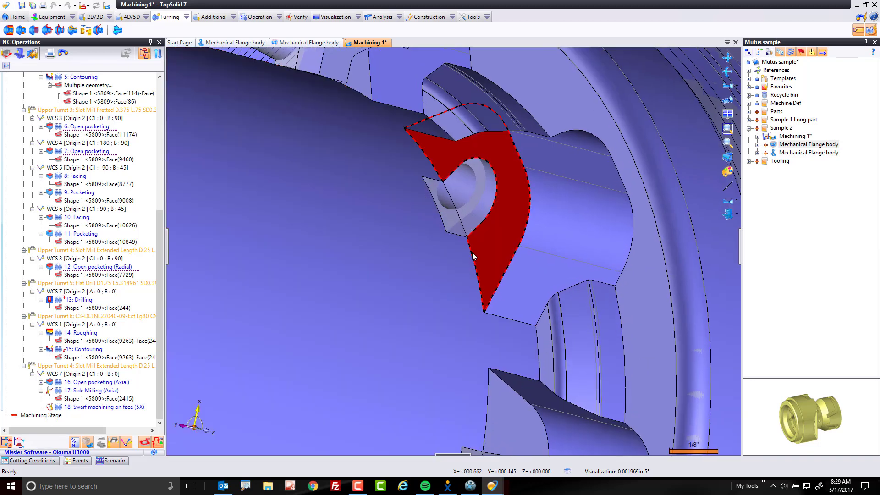
{"action": "right_click", "coordinate": [451, 217]}
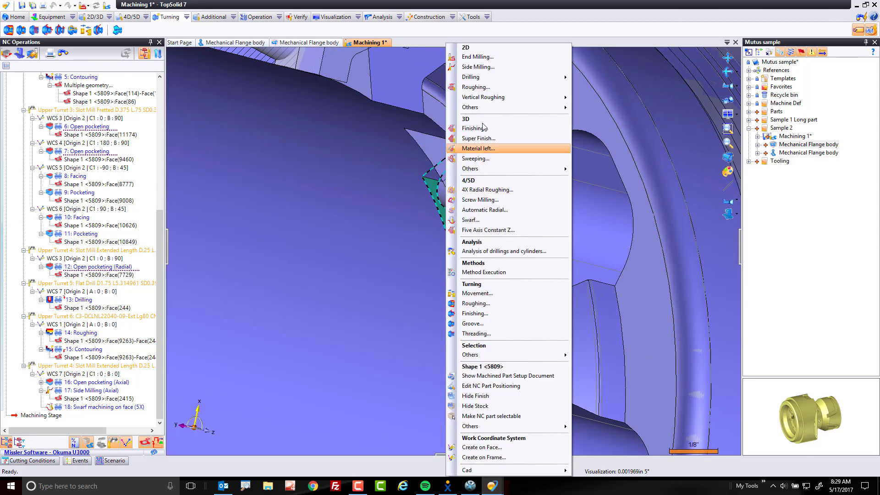
{"action": "left_click", "coordinate": [484, 59]}
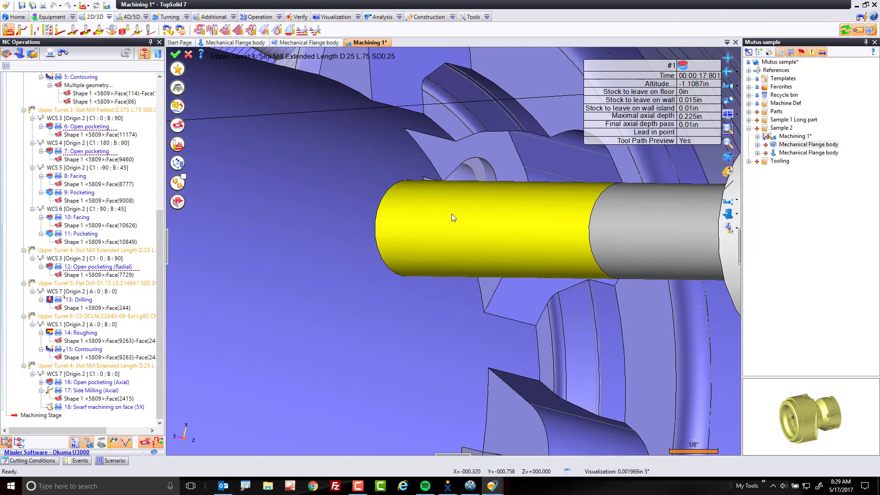
Step: Analyze the geometry of the small cylindrical face surrounding the angled hole in the recess
{"action": "left_click_drag", "start_coordinate": [452, 214], "coordinate": [384, 48]}
{"action": "left_click", "coordinate": [378, 17]}
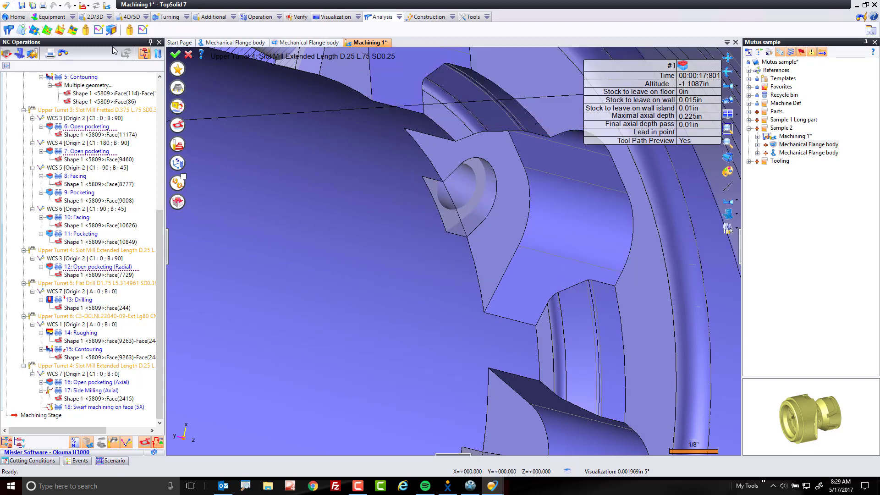
{"action": "left_click", "coordinate": [9, 30]}
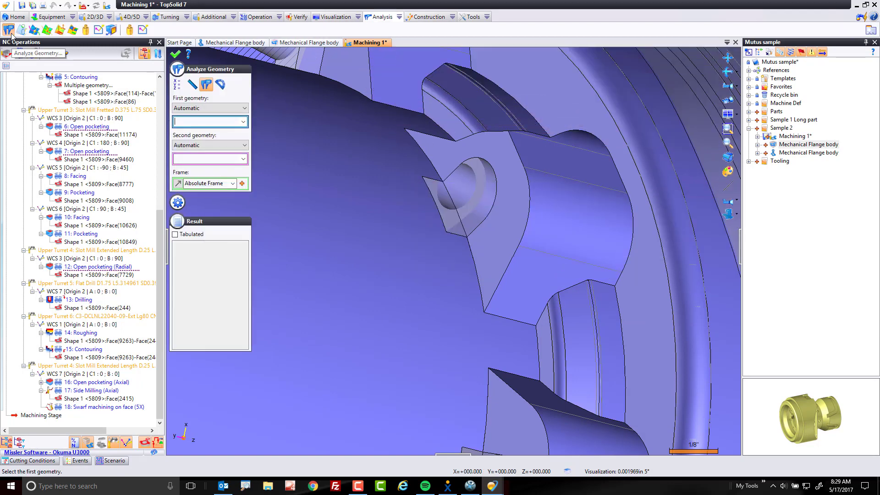
{"action": "left_click", "coordinate": [192, 85]}
{"action": "left_click", "coordinate": [491, 207]}
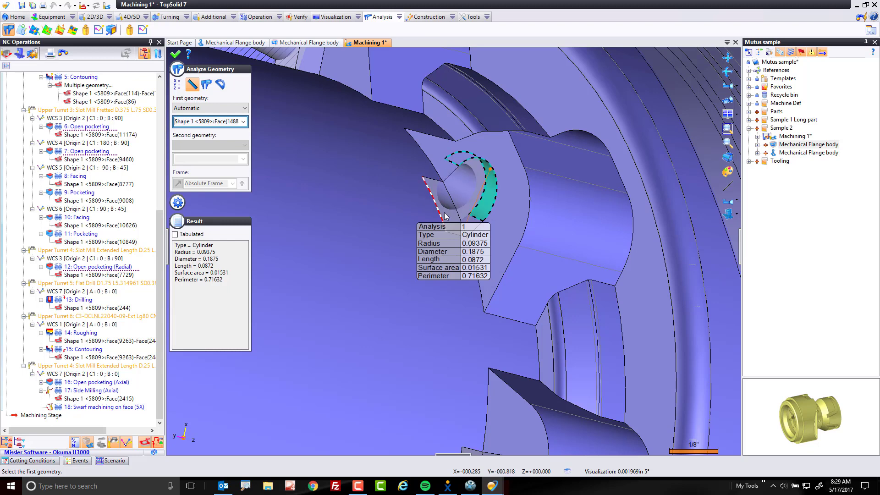
Step: Finish the geometry analysis and open the slot mill catalogue for the next empty upper turret pocket in the end milling tool choice
{"action": "left_click", "coordinate": [176, 55]}
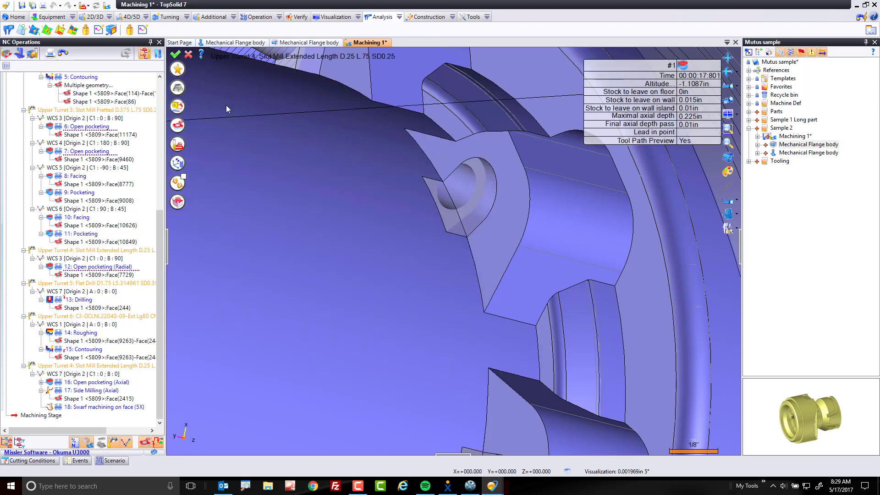
{"action": "left_click", "coordinate": [177, 87]}
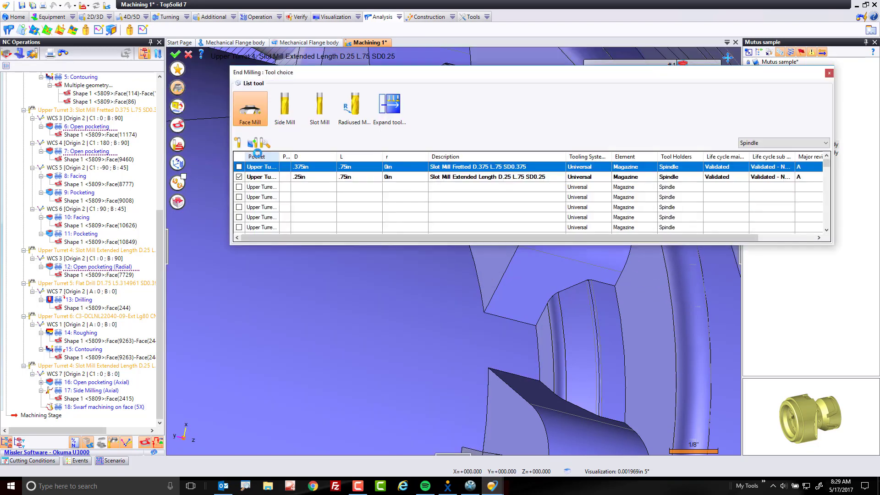
{"action": "left_click", "coordinate": [315, 186]}
{"action": "left_click", "coordinate": [319, 122]}
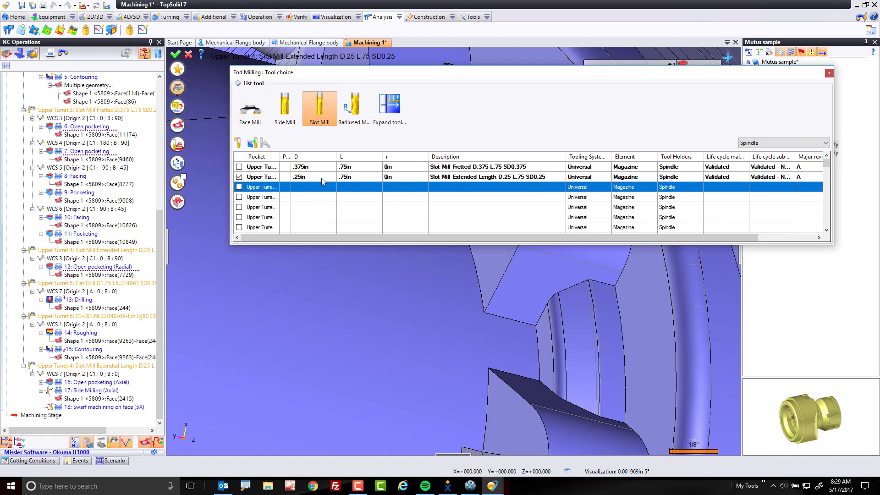
{"action": "double_click", "coordinate": [310, 188]}
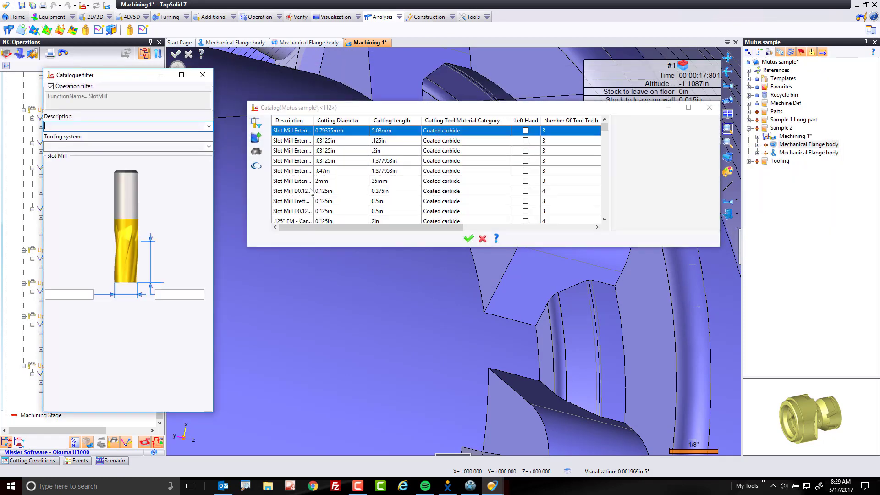
Step: Filter the catalogue to a 0.125 in cutting diameter, load the fretted slot mill with 0.5 in cutting length, and validate the end milling operation
{"action": "left_click", "coordinate": [60, 295]}
{"action": "type", "text": ".125"}
{"action": "key", "text": "Tab"}
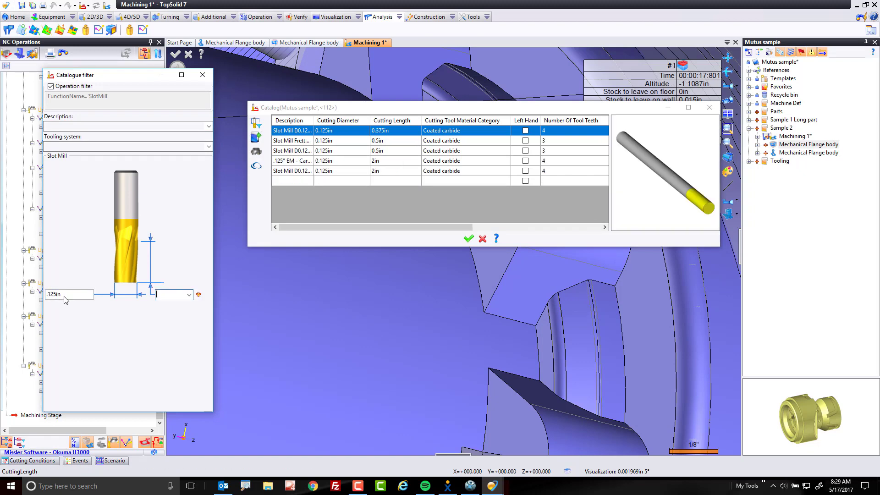
{"action": "left_click", "coordinate": [325, 141]}
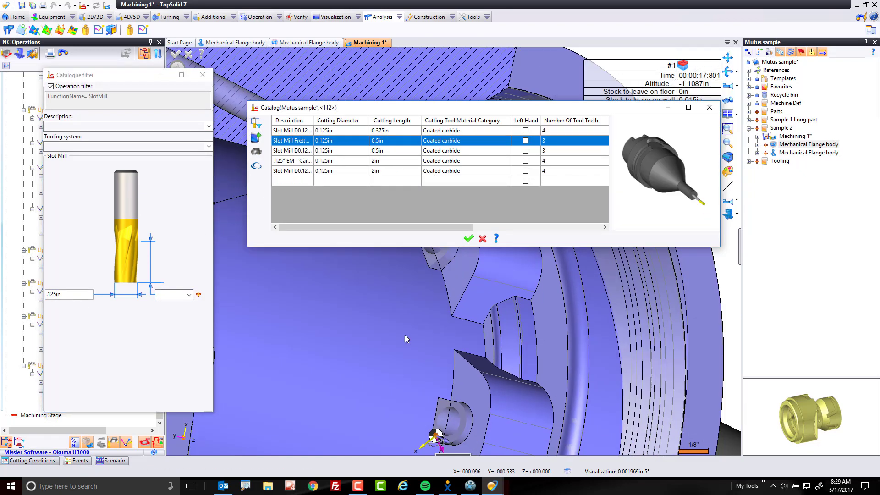
{"action": "left_click", "coordinate": [468, 238]}
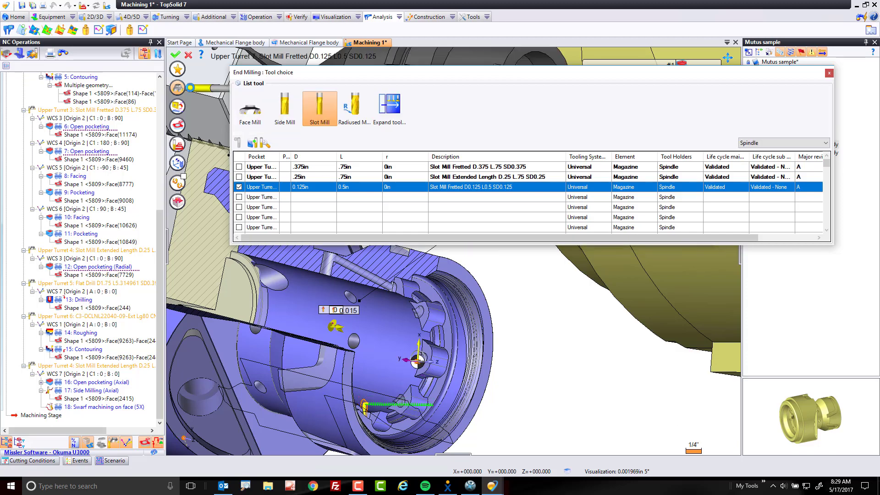
{"action": "left_click", "coordinate": [178, 89]}
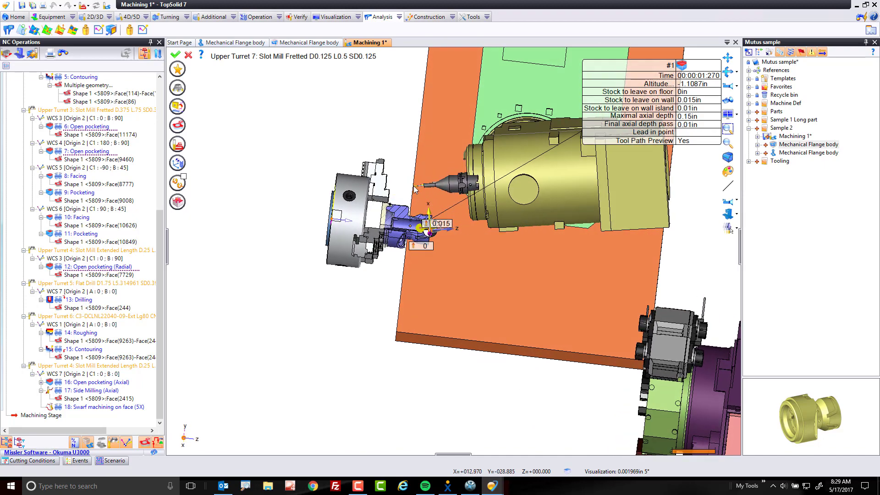
{"action": "left_click_drag", "start_coordinate": [414, 189], "coordinate": [452, 238]}
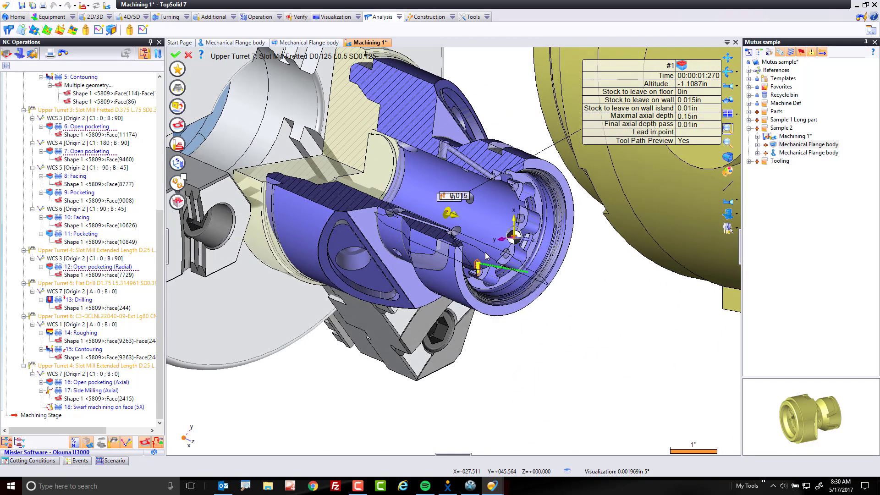
{"action": "left_click", "coordinate": [175, 54]}
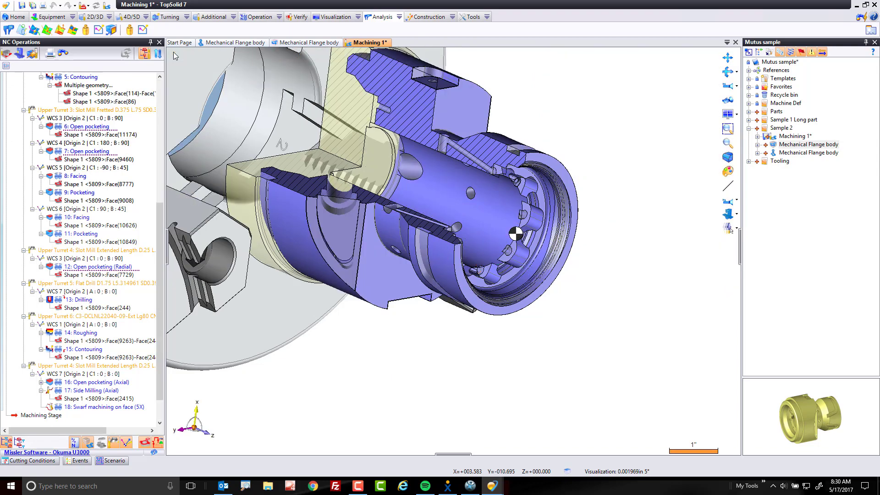
Step: Simulate open pocketing operation 19 at increased speed and check the spindle's approach to the flange body
{"action": "scroll", "coordinate": [316, 211], "scroll_direction": "down", "scroll_amount": 4}
{"action": "scroll", "coordinate": [317, 213], "scroll_direction": "down", "scroll_amount": 5}
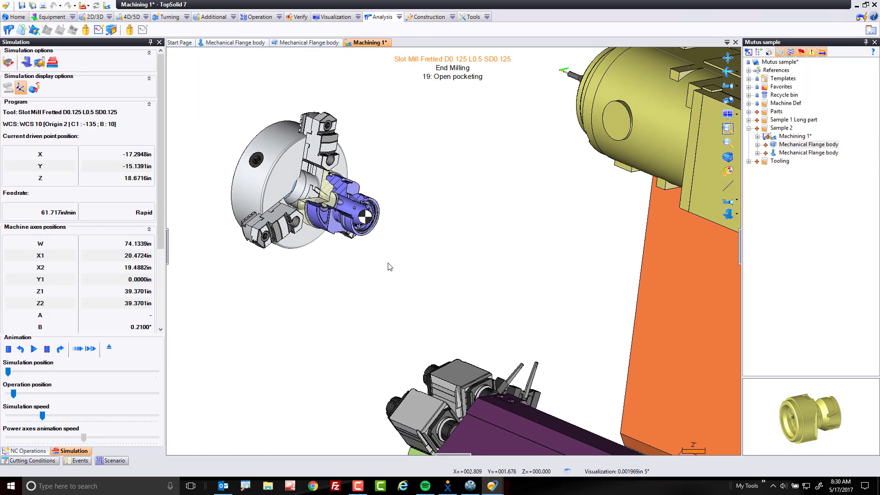
{"action": "scroll", "coordinate": [472, 270], "scroll_direction": "down", "scroll_amount": 3}
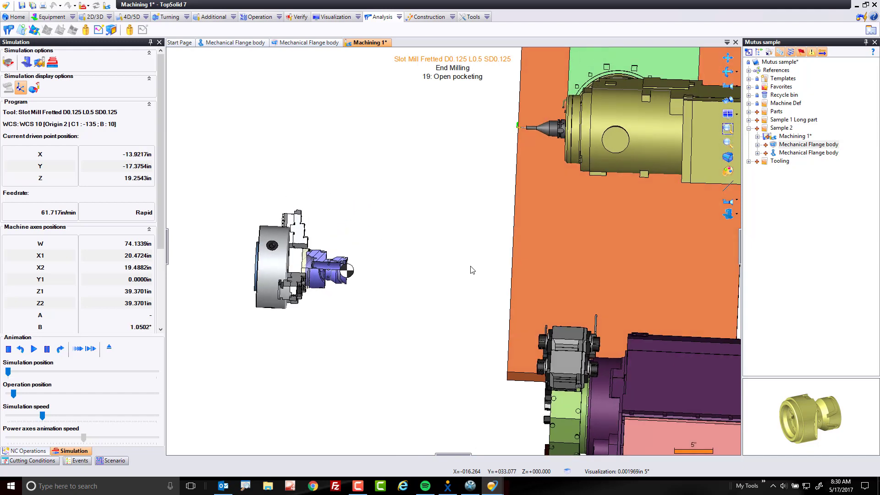
{"action": "key", "text": "plus"}
{"action": "key", "text": "plus"}
{"action": "key", "text": "plus"}
{"action": "key", "text": "plus"}
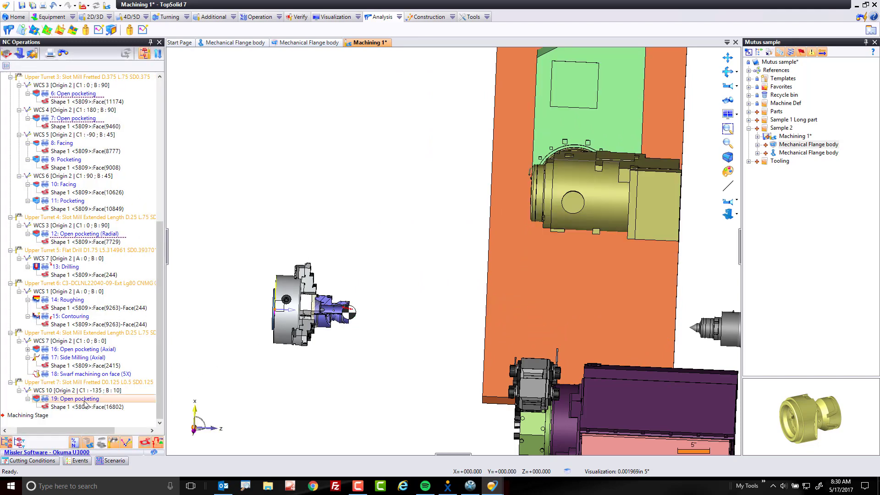
Step: Edit open pocketing operation 19 to use the spindle solution C1 45°, B -10° for its work coordinate system, and check its simulation
{"action": "double_click", "coordinate": [85, 401]}
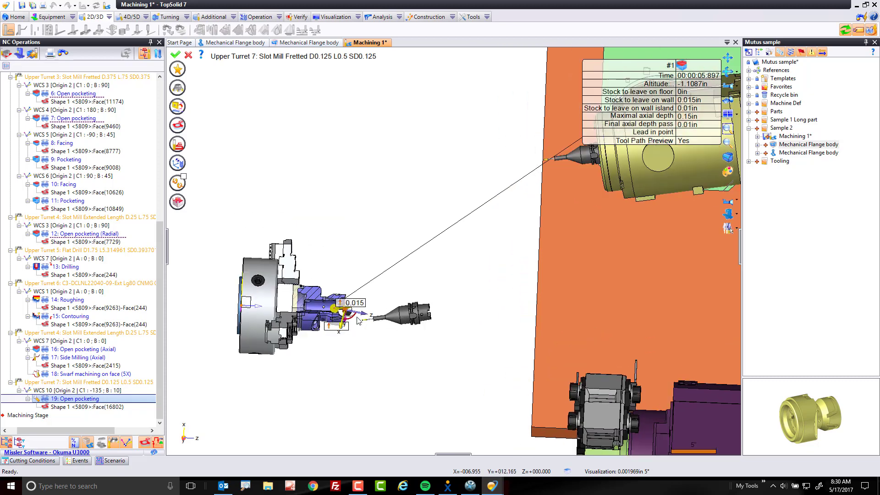
{"action": "scroll", "coordinate": [361, 328], "scroll_direction": "up", "scroll_amount": 6}
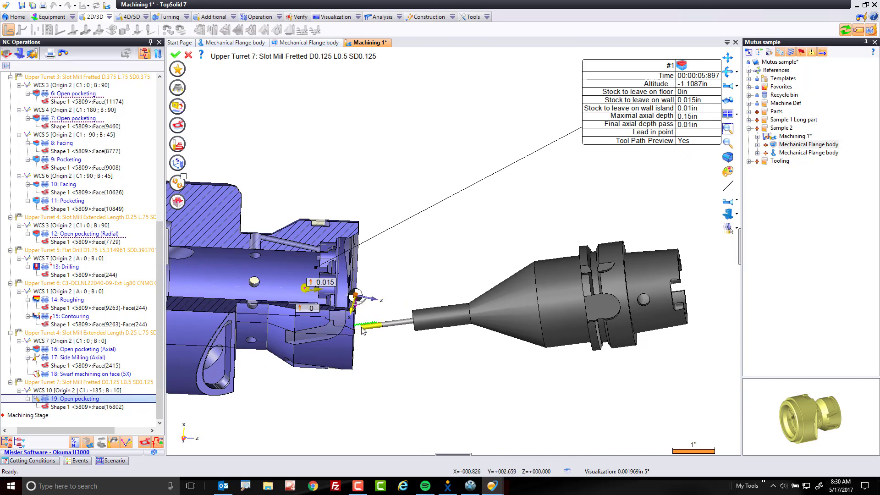
{"action": "left_click", "coordinate": [178, 163]}
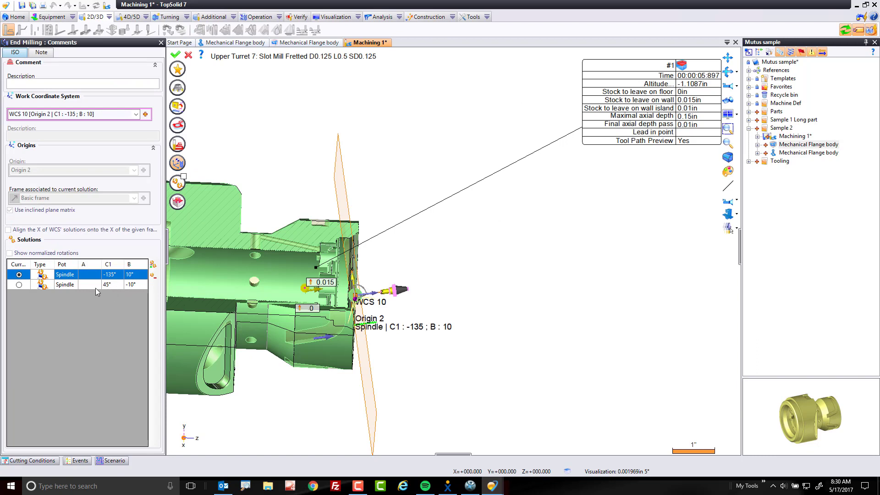
{"action": "left_click", "coordinate": [20, 285]}
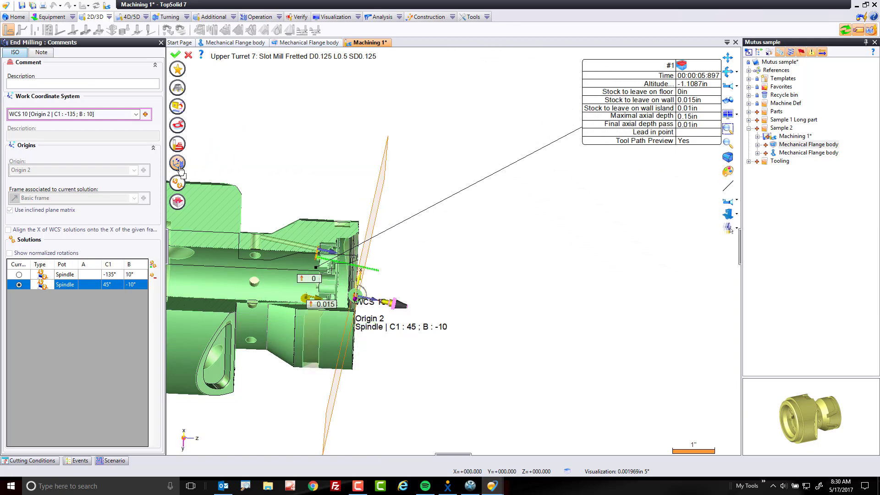
{"action": "left_click", "coordinate": [179, 166]}
{"action": "left_click", "coordinate": [176, 55]}
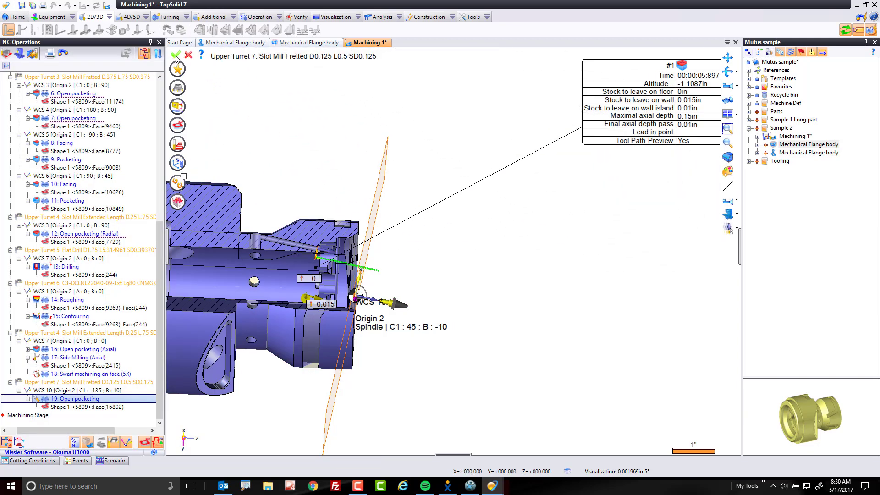
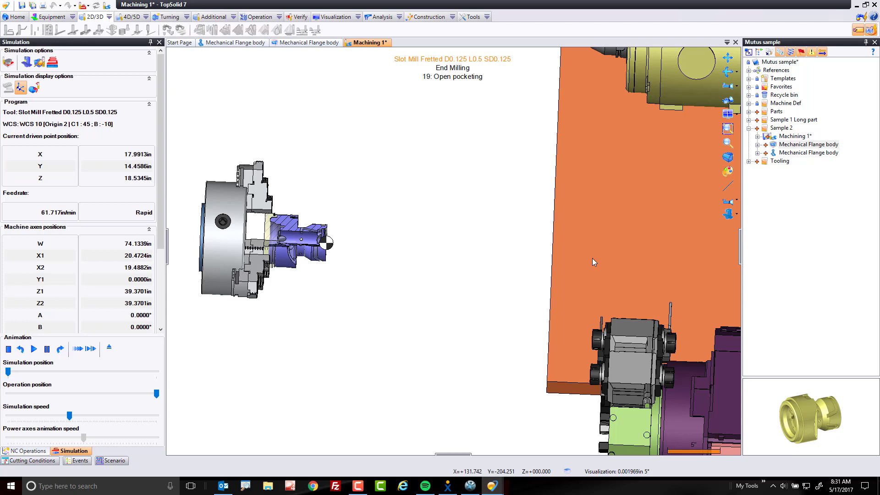
{"action": "left_click", "coordinate": [109, 348]}
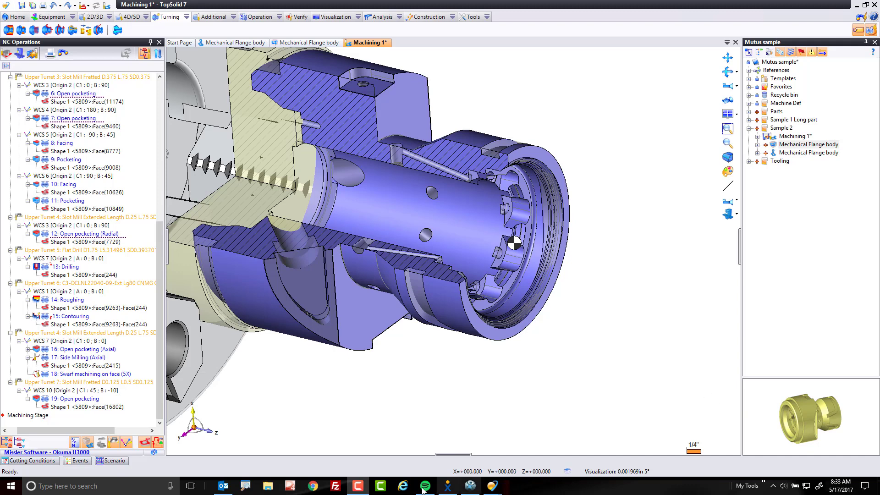
Step: Disable the turning display for Machined Part 1 so the whole flange body is shown
{"action": "left_click", "coordinate": [72, 400]}
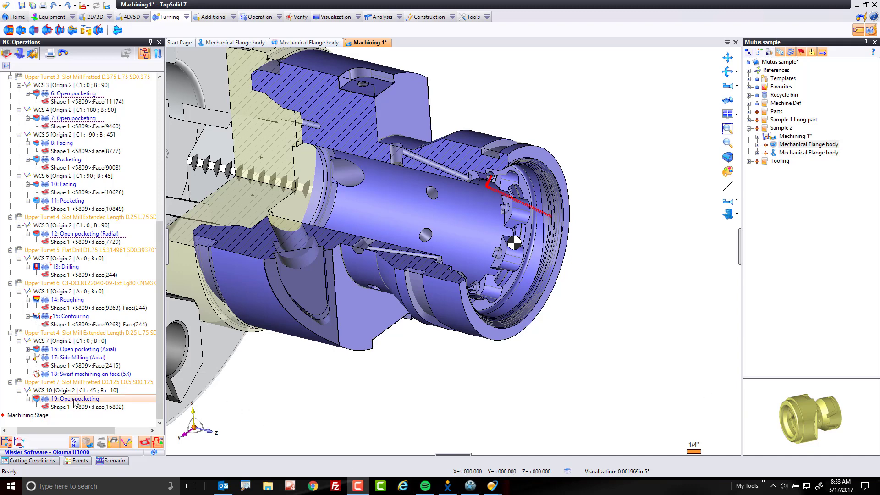
{"action": "left_click", "coordinate": [117, 33]}
{"action": "left_click", "coordinate": [117, 32]}
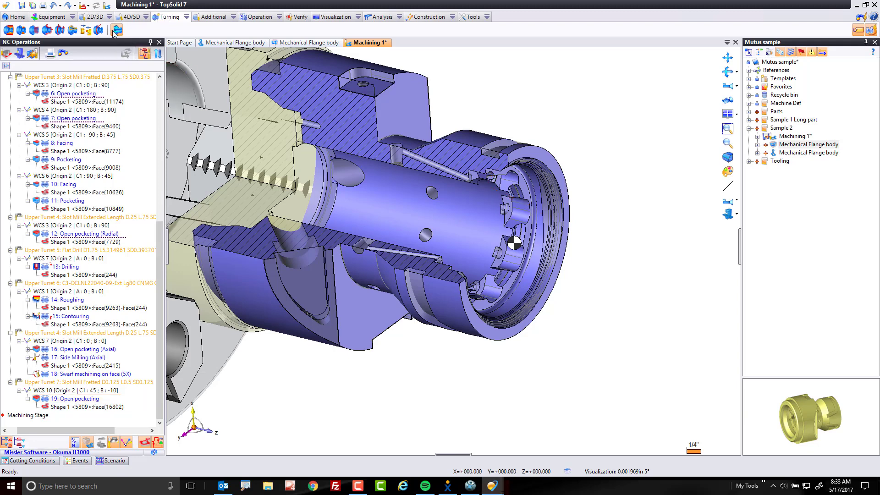
{"action": "left_click", "coordinate": [179, 134]}
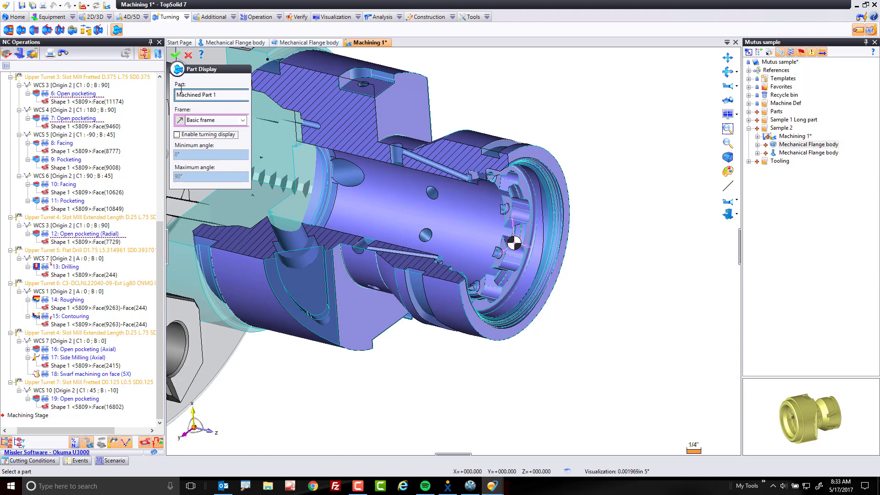
{"action": "left_click", "coordinate": [177, 55]}
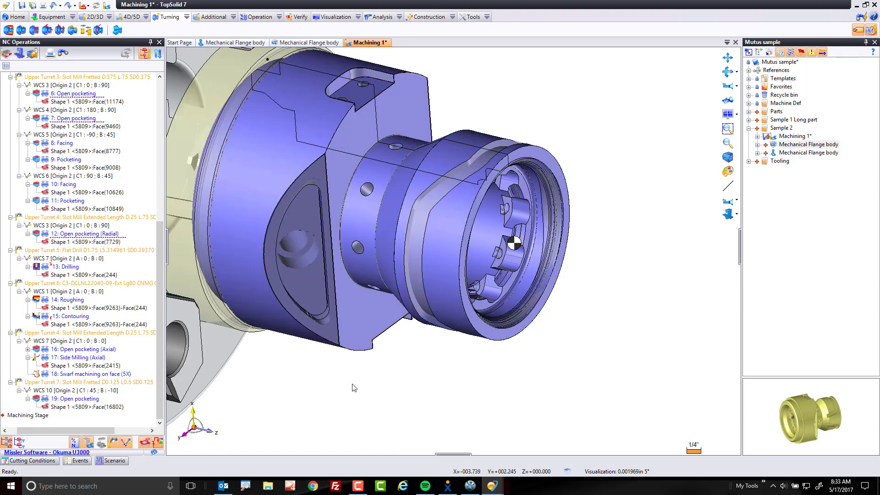
Step: Start a repetition of WCS 10, which holds the open pocketing operation
{"action": "middle_click_drag", "start_coordinate": [352, 383], "coordinate": [293, 389]}
{"action": "left_click", "coordinate": [87, 390]}
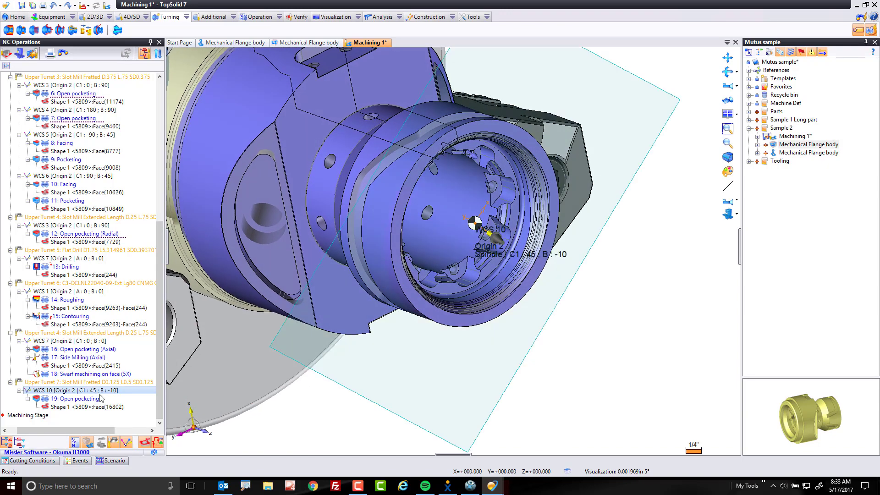
{"action": "right_click", "coordinate": [104, 392]}
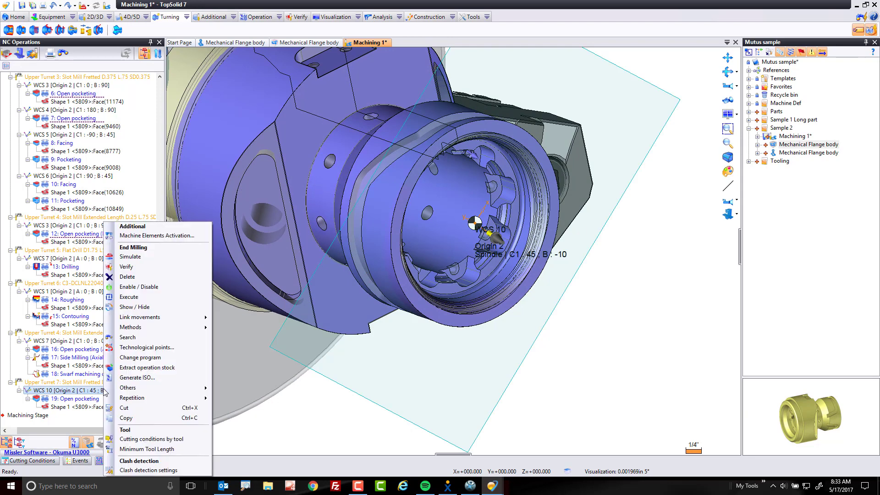
{"action": "mouse_move", "coordinate": [140, 397]}
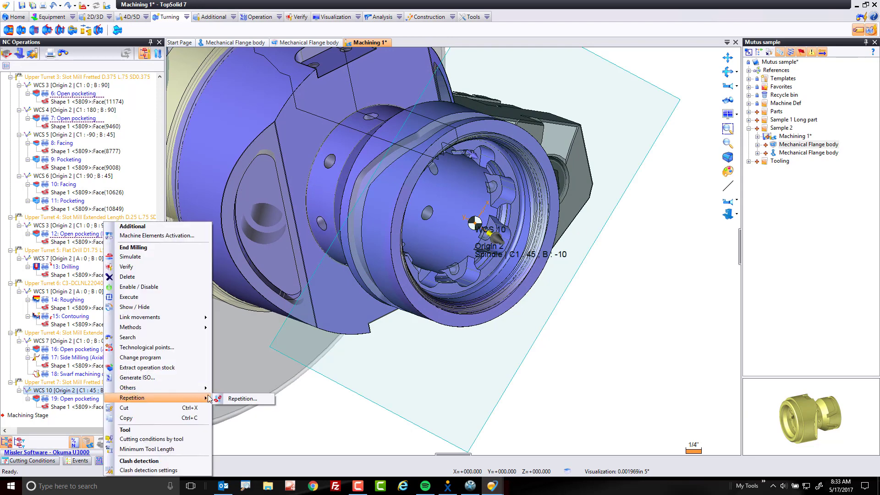
{"action": "left_click", "coordinate": [222, 399]}
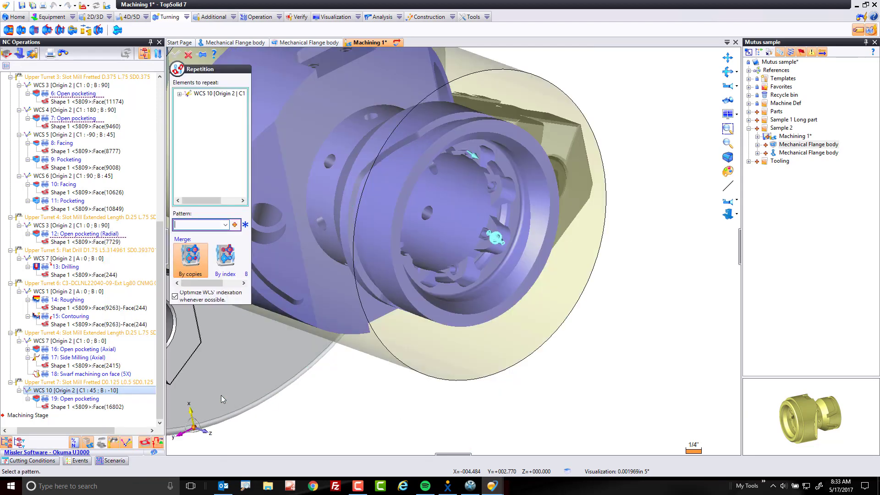
Step: Repeat it with a circular pattern about the Absolute Z Axis, total angle 360°, total count 8, without alternated numbering
{"action": "left_click", "coordinate": [236, 224]}
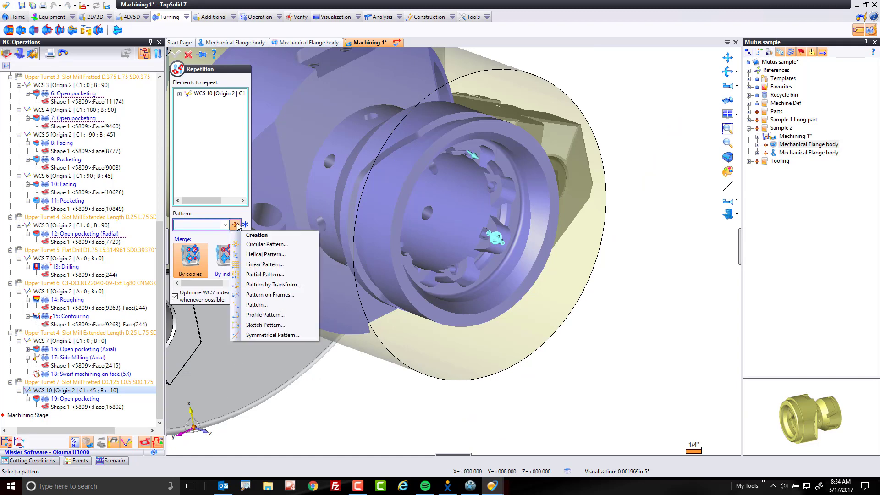
{"action": "left_click", "coordinate": [266, 244]}
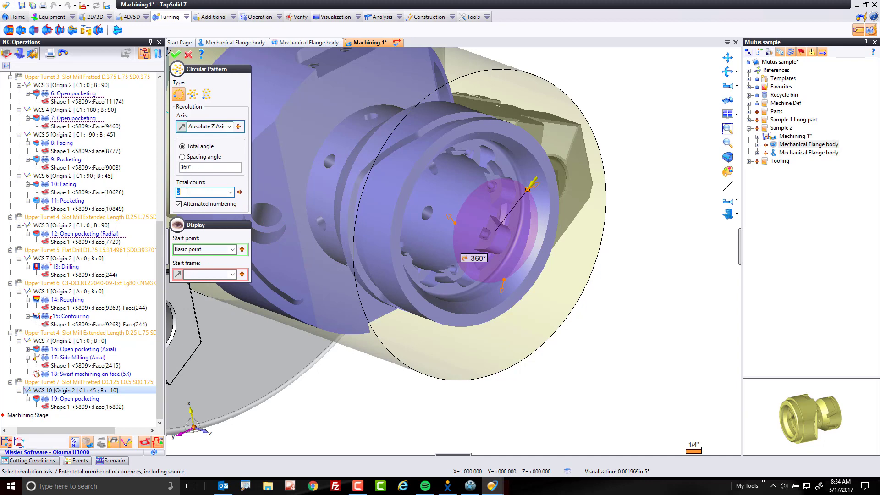
{"action": "key", "text": "Tab"}
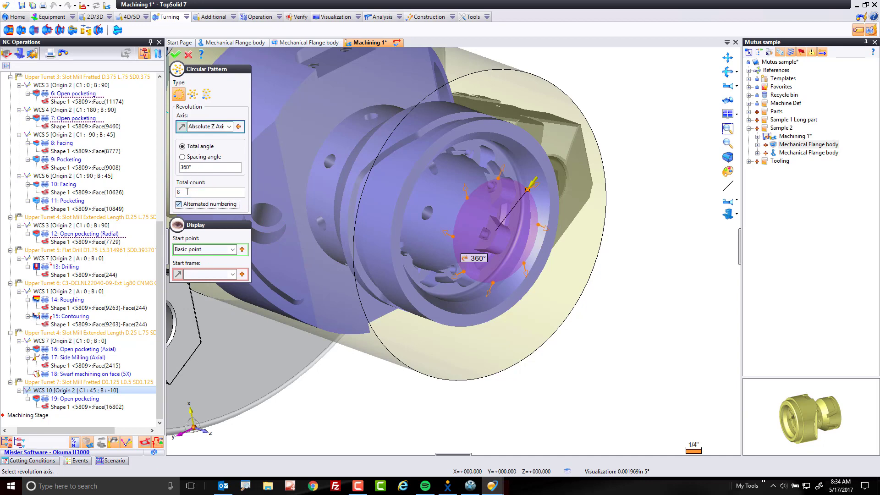
{"action": "left_click", "coordinate": [179, 205]}
{"action": "left_click", "coordinate": [176, 55]}
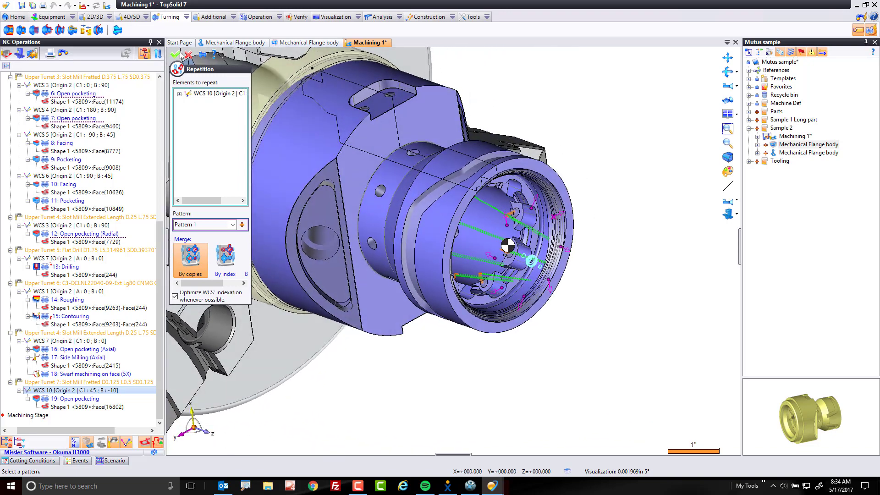
{"action": "left_click", "coordinate": [176, 55]}
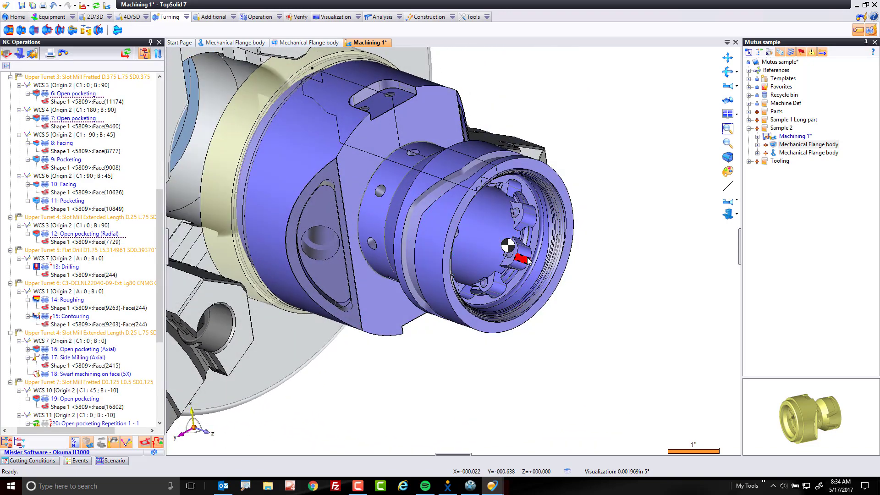
{"action": "scroll", "coordinate": [161, 367], "scroll_direction": "down", "scroll_amount": 3}
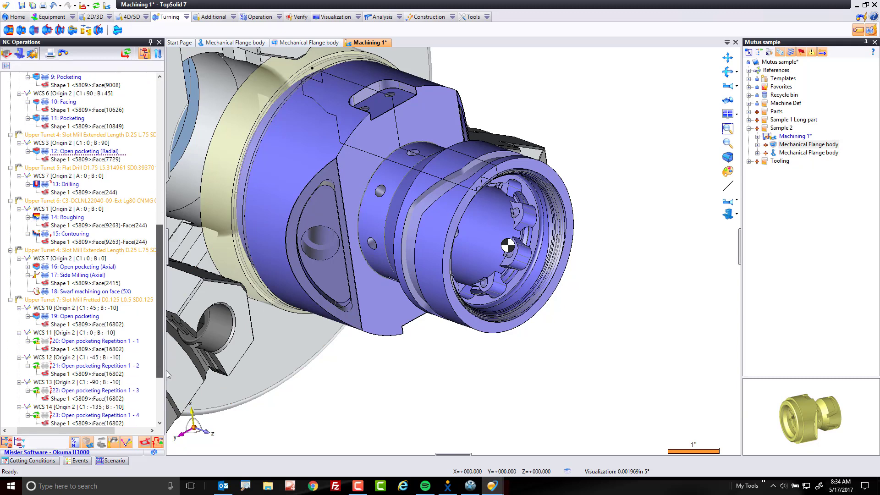
{"action": "scroll", "coordinate": [155, 367], "scroll_direction": "down", "scroll_amount": 4}
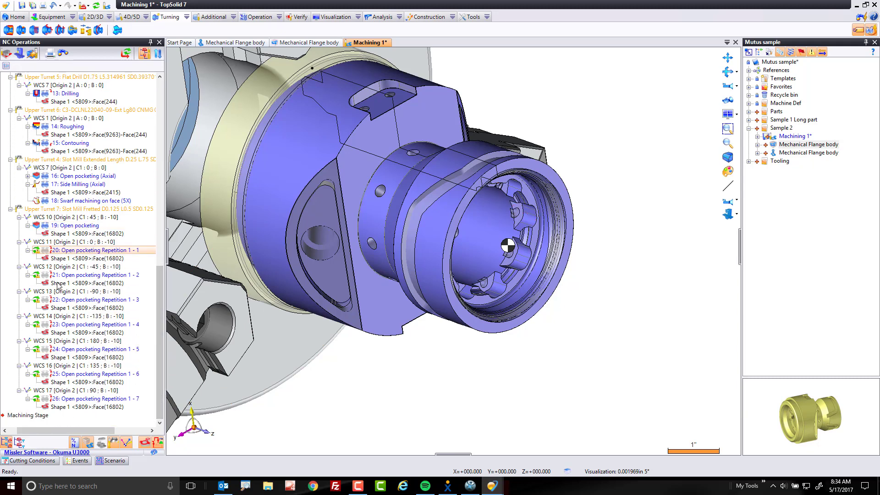
Step: Update the outdated repeated operations and run the machine simulation of open pocketing operations 19 to 26
{"action": "left_click", "coordinate": [96, 6]}
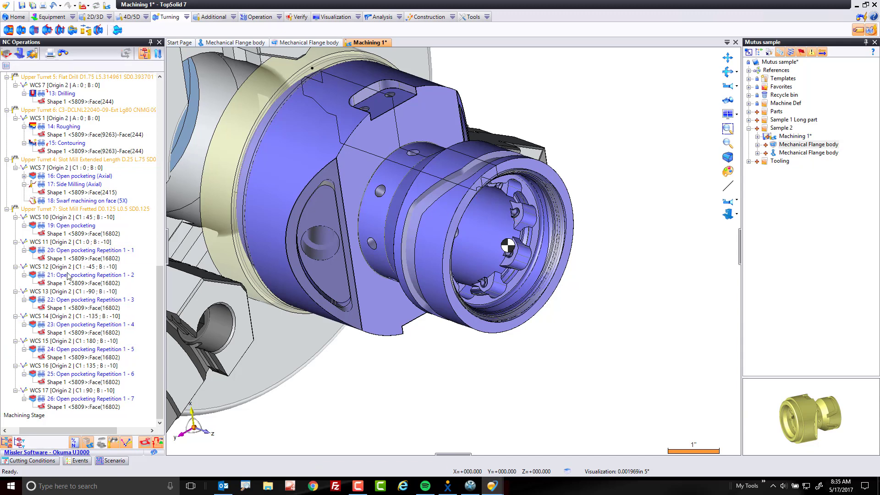
{"action": "left_click", "coordinate": [82, 227]}
{"action": "left_click", "coordinate": [73, 399], "text": "shift"}
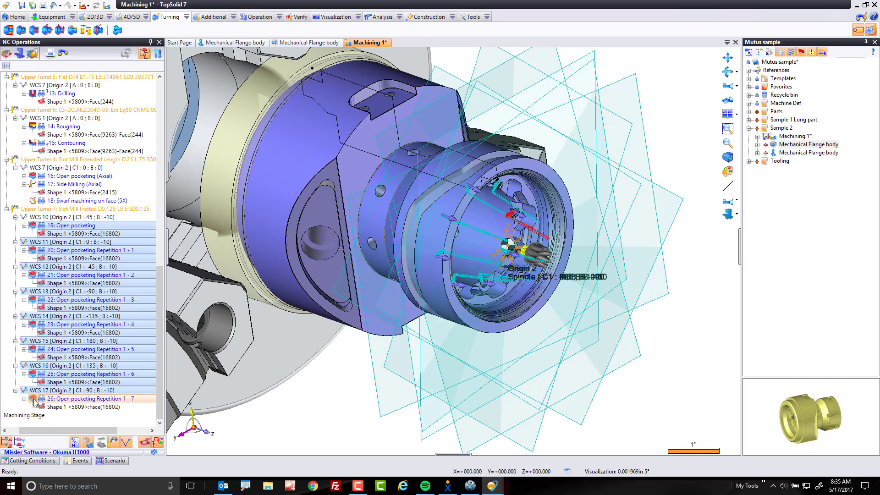
{"action": "key", "text": "F5"}
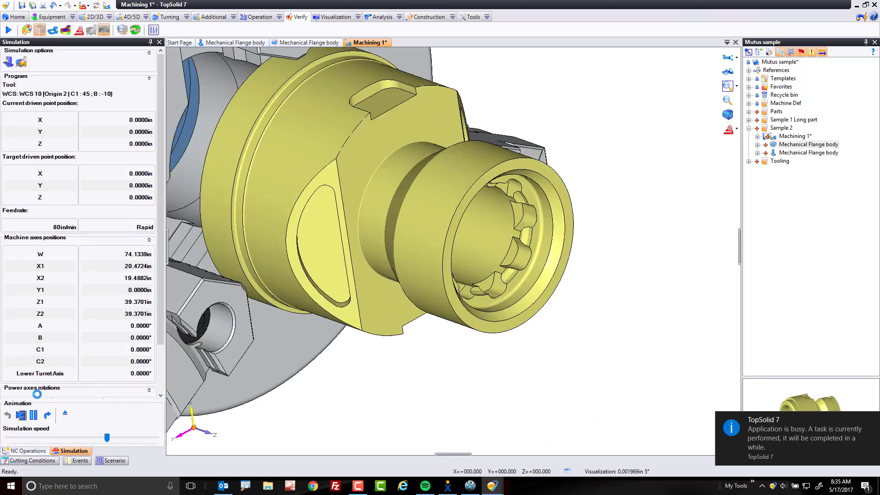
{"action": "left_click", "coordinate": [21, 415]}
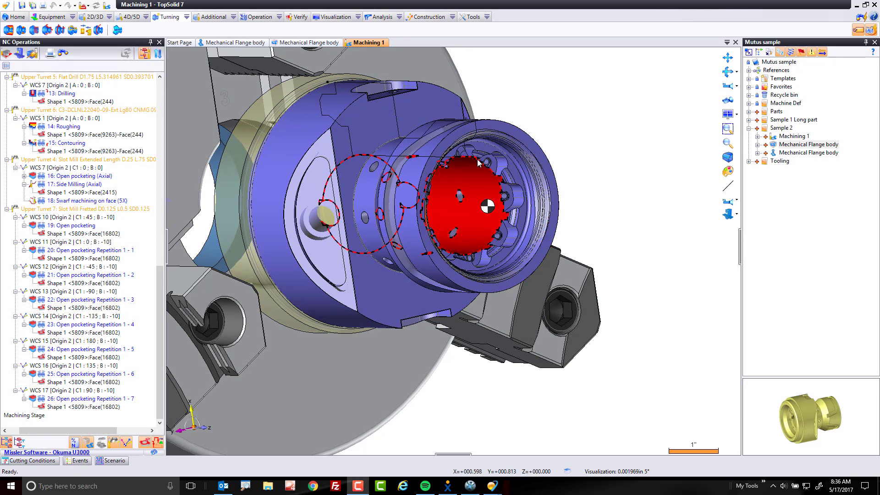
Step: Start a Hole Machining drilling operation on the angled hole at the spotface cut by open pocketing operation 19
{"action": "left_click", "coordinate": [62, 227]}
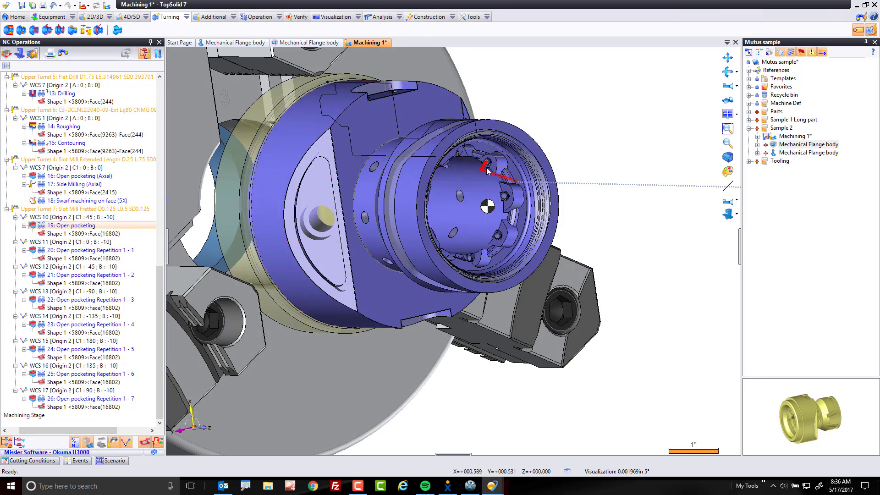
{"action": "scroll", "coordinate": [487, 171], "scroll_direction": "up", "scroll_amount": 4}
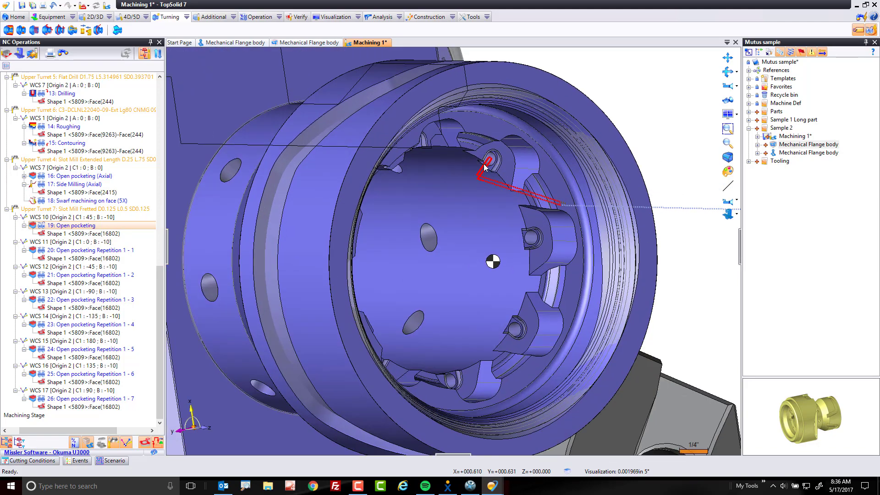
{"action": "scroll", "coordinate": [484, 168], "scroll_direction": "up", "scroll_amount": 4}
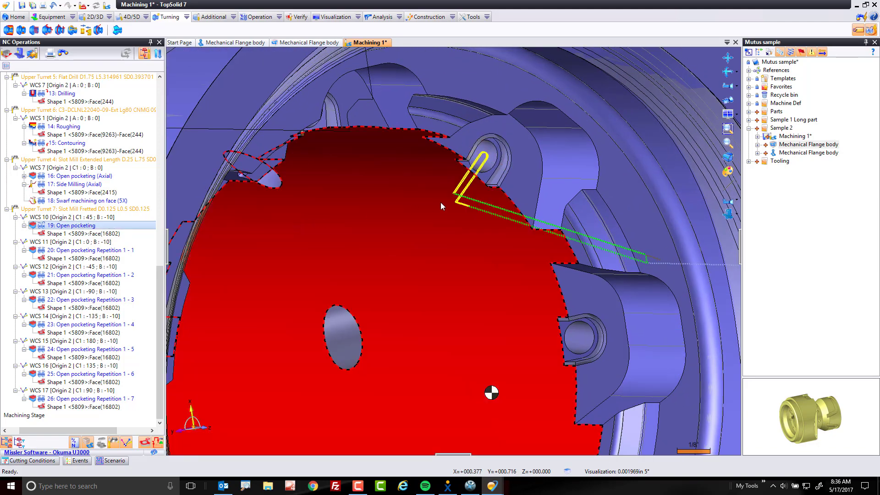
{"action": "right_click", "coordinate": [494, 161]}
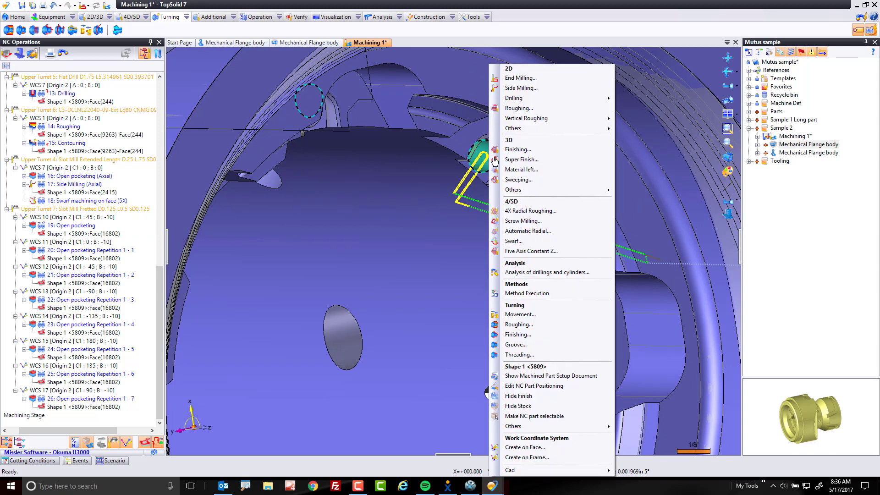
{"action": "mouse_move", "coordinate": [555, 98]}
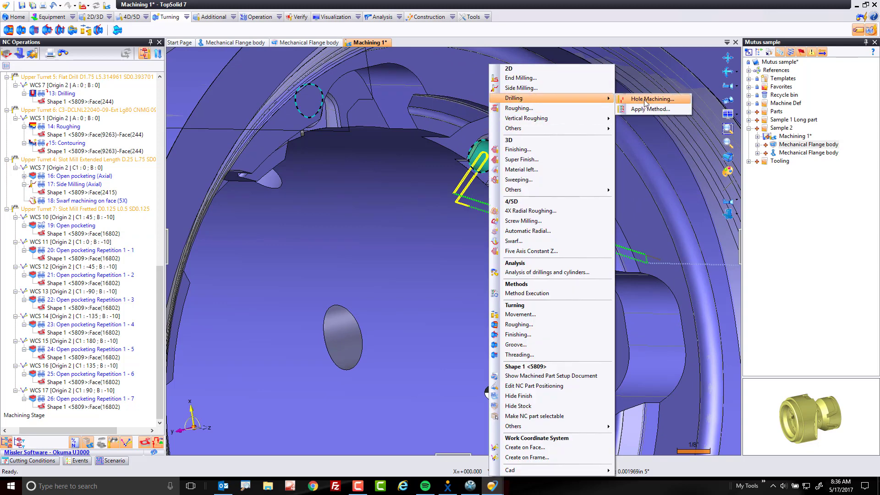
{"action": "left_click", "coordinate": [644, 99]}
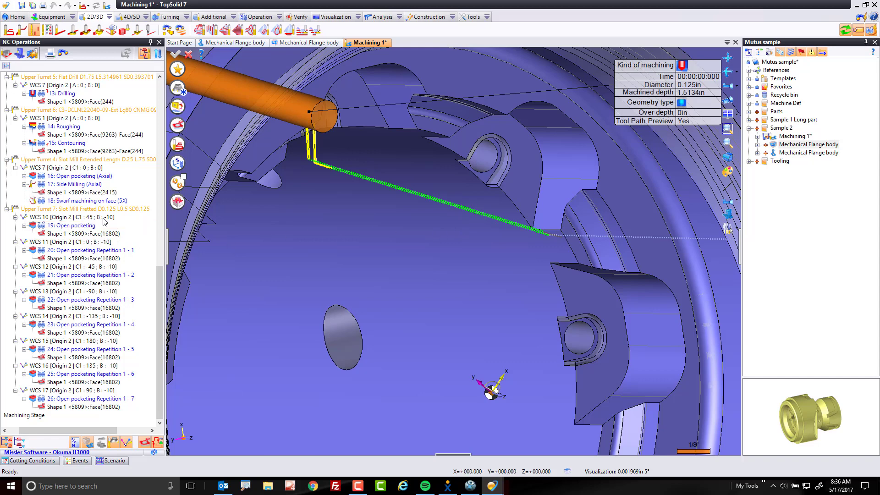
Step: Use WCS 10 with the spindle solution C1 45°, B -10° for the drilling, and start a new twist drill
{"action": "left_click", "coordinate": [178, 164]}
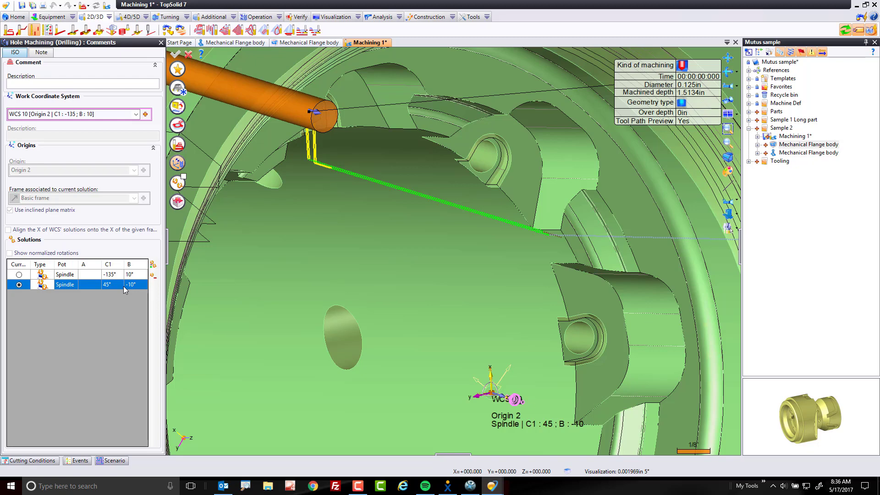
{"action": "left_click", "coordinate": [178, 89]}
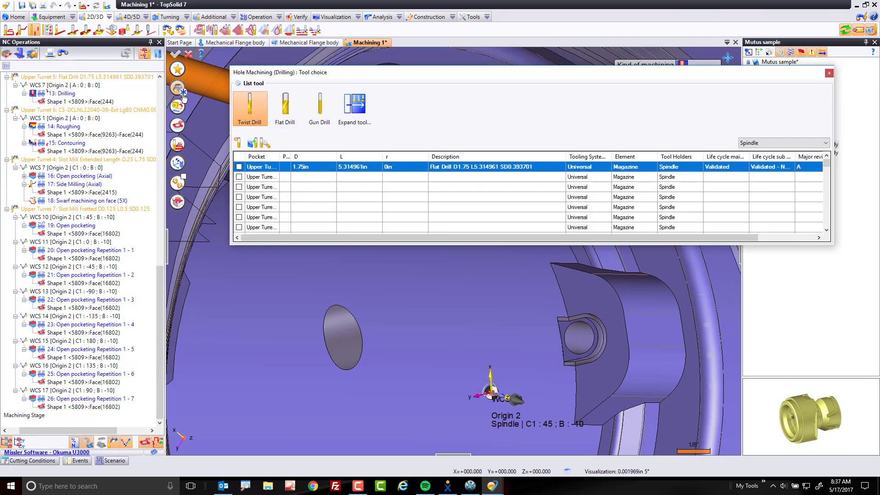
{"action": "left_click", "coordinate": [255, 118]}
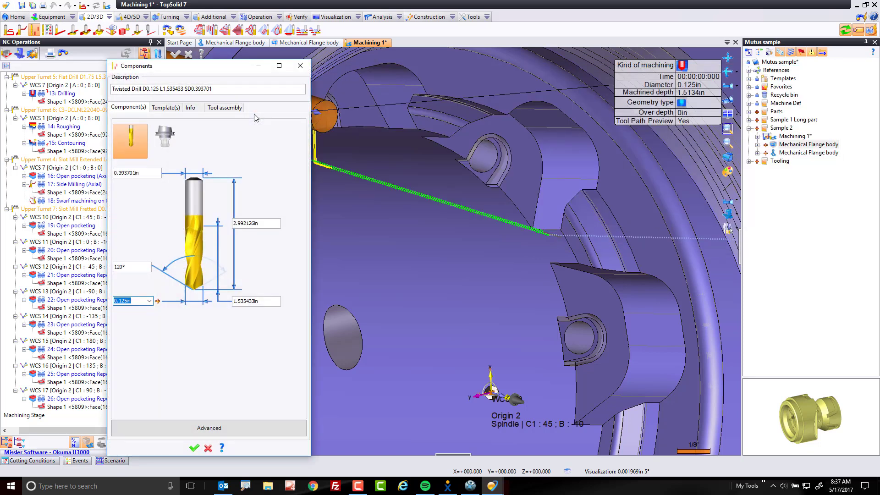
Step: Set the standard twisted drill's cutting length to 1.75 in and its overall length to 3.5 in
{"action": "scroll", "coordinate": [452, 256], "scroll_direction": "down", "scroll_amount": 3}
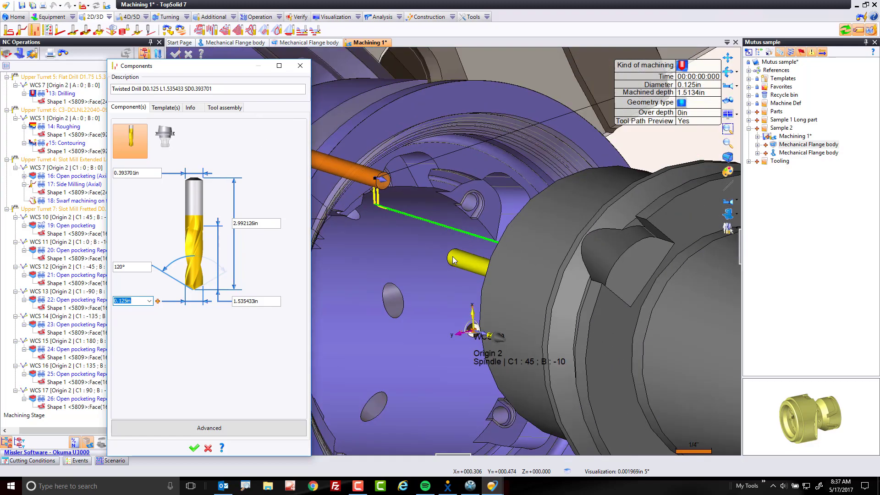
{"action": "scroll", "coordinate": [452, 256], "scroll_direction": "down", "scroll_amount": 4}
{"action": "mouse_move", "coordinate": [482, 245]}
{"action": "middle_mouse_down"}
{"action": "mouse_move", "coordinate": [522, 237]}
{"action": "mouse_move", "coordinate": [479, 246]}
{"action": "middle_mouse_up"}
{"action": "left_click", "coordinate": [255, 299]}
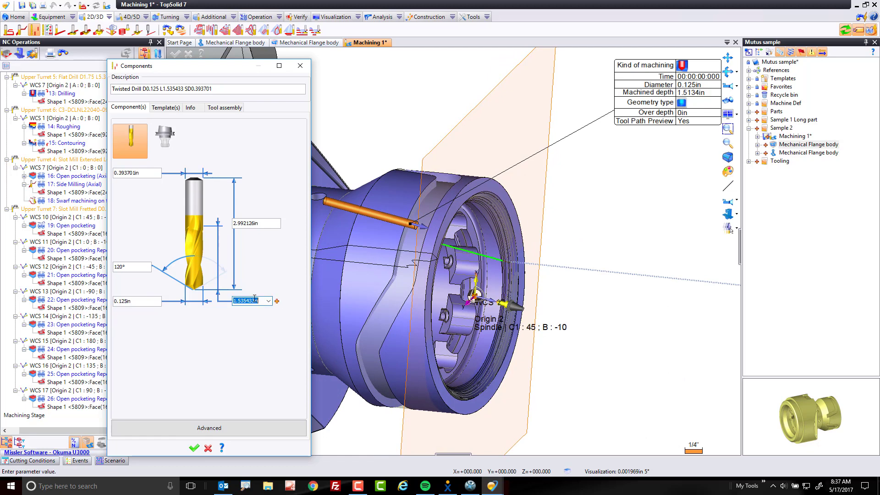
{"action": "type", "text": "1.75"}
{"action": "key", "text": "Tab"}
{"action": "left_click", "coordinate": [246, 223]}
{"action": "type", "text": "3"}
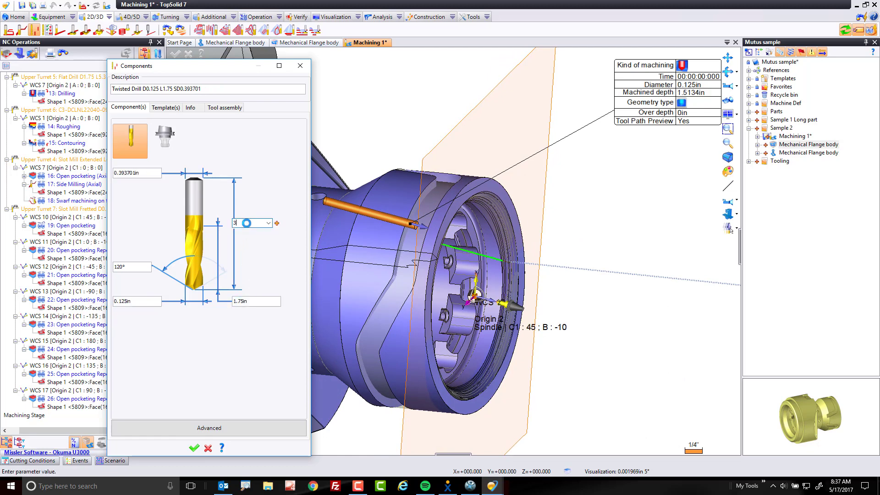
{"action": "type", "text": ".5"}
{"action": "key", "text": "Return"}
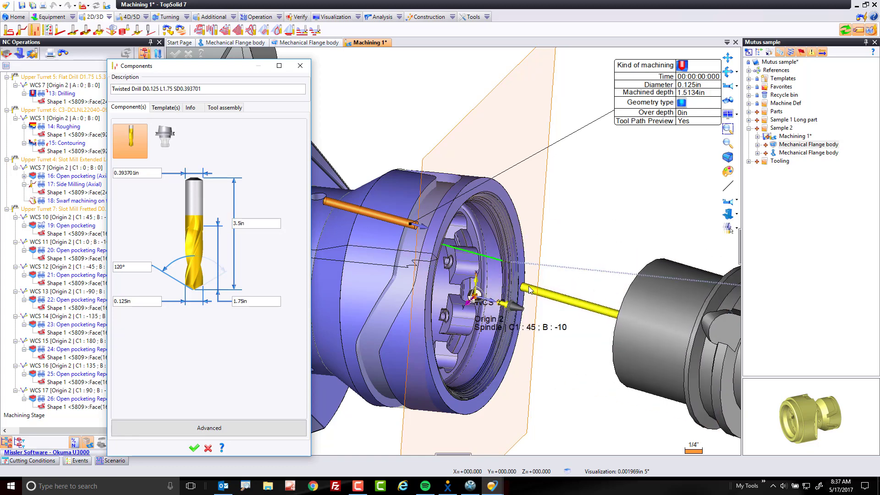
Step: Set the standard twisted drill's shank diameter to 0.125 in and its holder length to 2 in
{"action": "middle_click_drag", "start_coordinate": [451, 259], "coordinate": [447, 260]}
{"action": "left_click", "coordinate": [135, 175]}
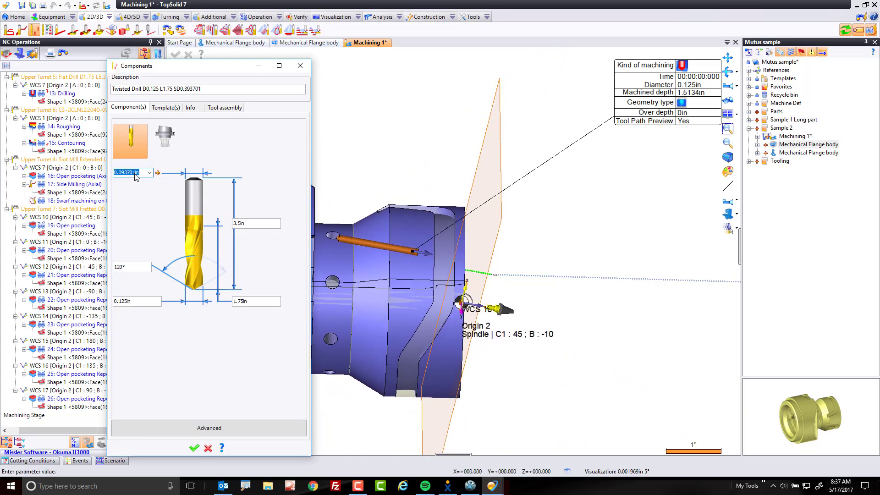
{"action": "type", "text": ".125"}
{"action": "key", "text": "Tab"}
{"action": "left_click", "coordinate": [166, 146]}
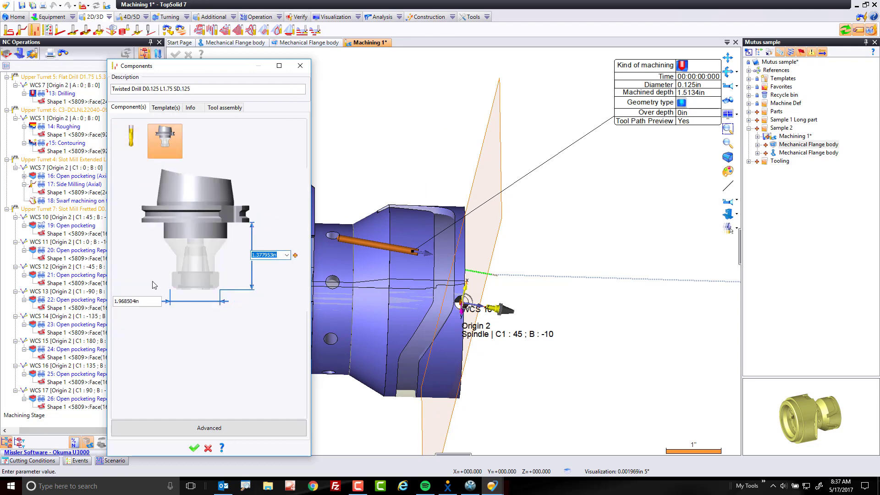
{"action": "type", "text": "2"}
{"action": "key", "text": "Tab"}
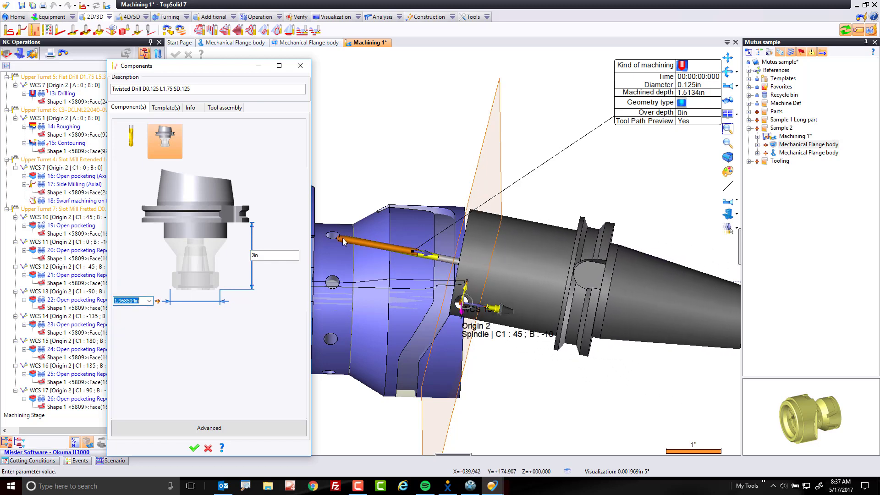
Step: Change the tool template to the inch Twisted Drill Extended Length
{"action": "left_click", "coordinate": [163, 107]}
{"action": "left_click", "coordinate": [244, 162]}
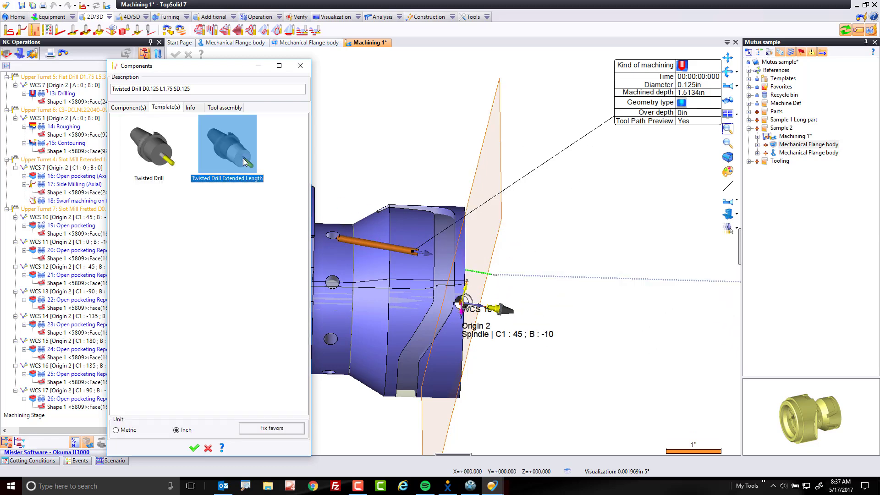
{"action": "double_click", "coordinate": [244, 161]}
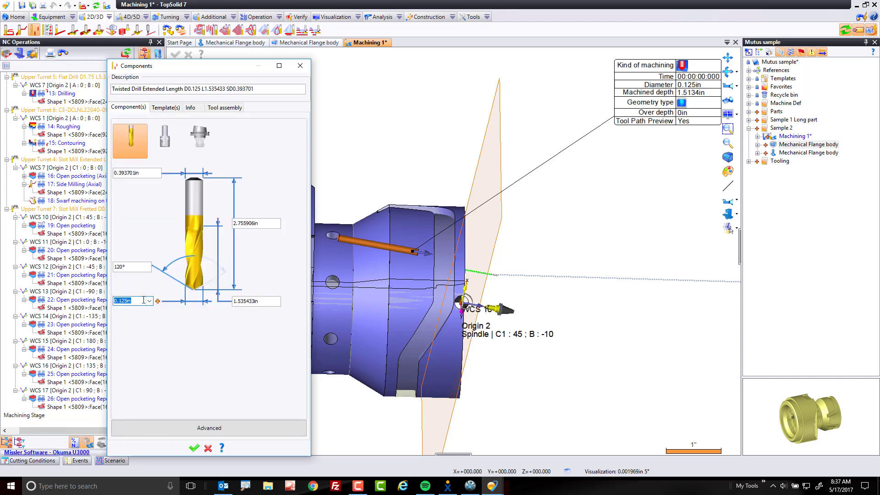
Step: Set the extended drill's cutting length to 1.75 in, overall length to 3.5 in and shank diameter to 0.125 in
{"action": "left_click", "coordinate": [252, 302]}
{"action": "type", "text": "1.75"}
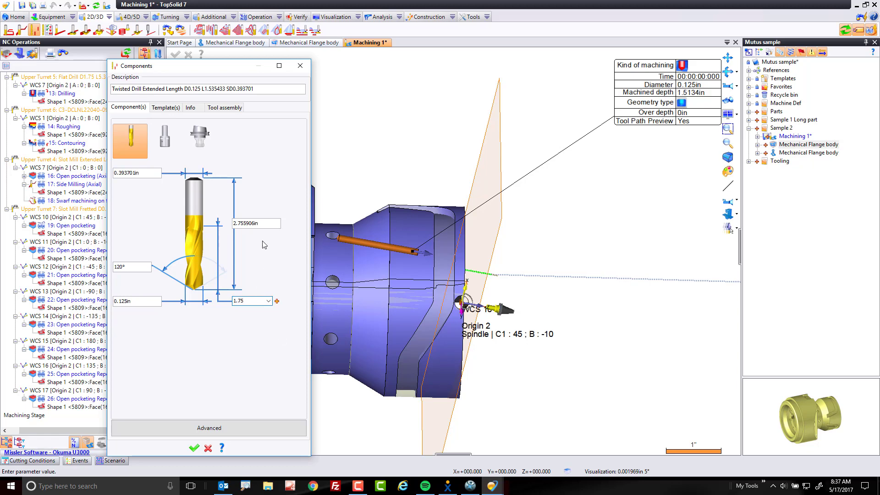
{"action": "left_click", "coordinate": [250, 225]}
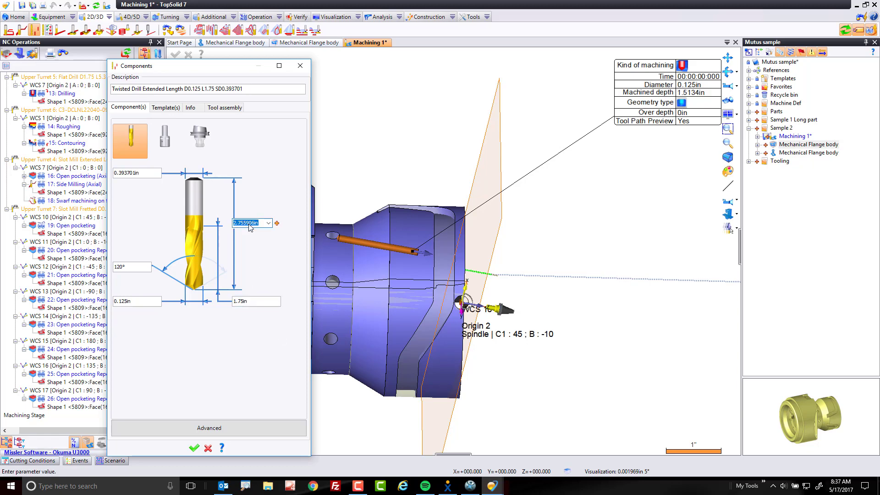
{"action": "type", "text": "3.5"}
{"action": "left_click", "coordinate": [132, 174]}
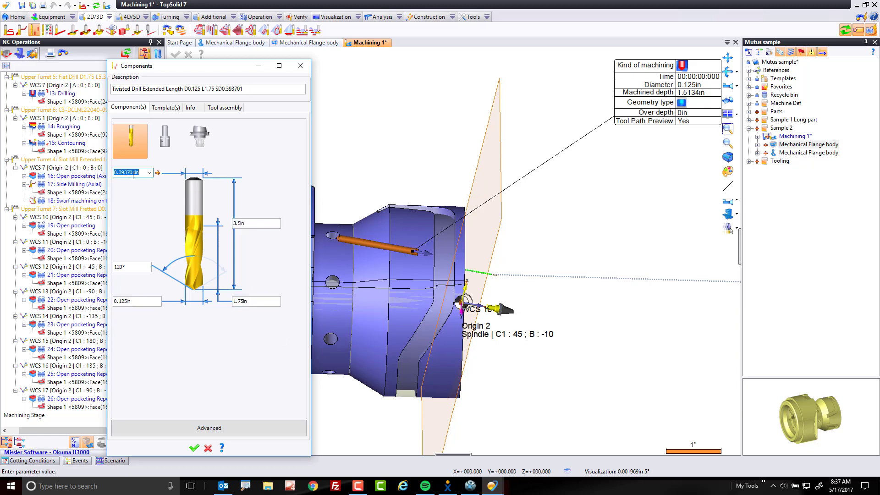
{"action": "type", "text": ".125"}
Step: Set the drill extension's diameter to 0.75 in and length to 2 in, and accept the tool
{"action": "left_click", "coordinate": [165, 141]}
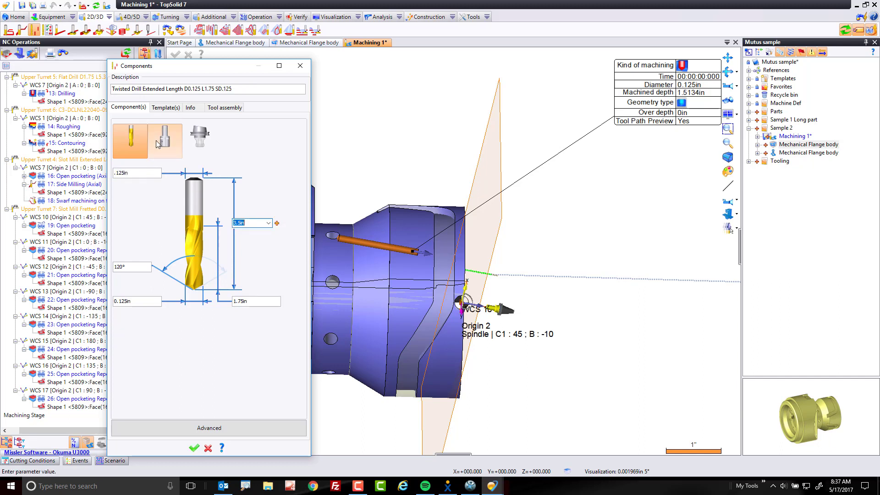
{"action": "left_click", "coordinate": [126, 301]}
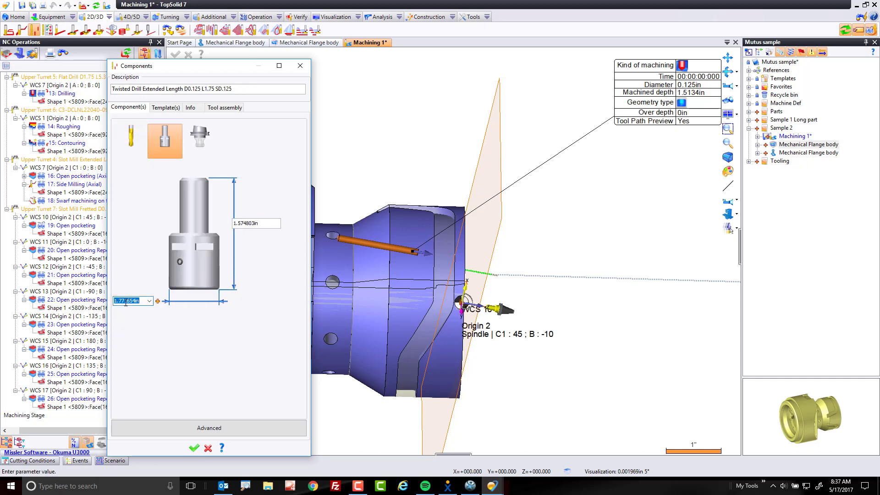
{"action": "type", "text": ".75"}
{"action": "left_click", "coordinate": [249, 222]}
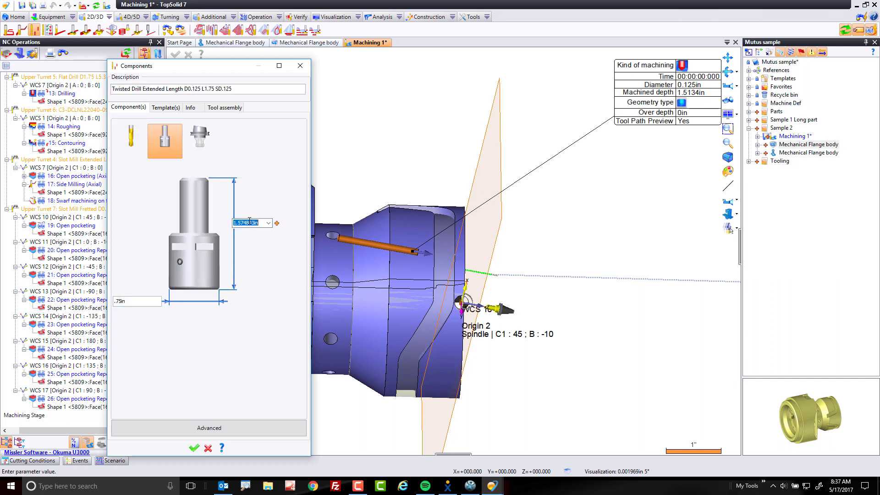
{"action": "type", "text": "2"}
{"action": "key", "text": "Tab"}
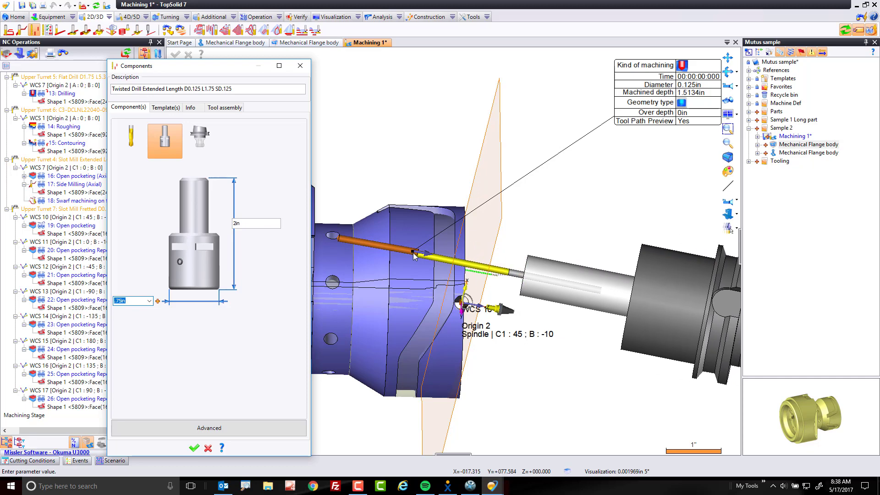
{"action": "left_click", "coordinate": [194, 448]}
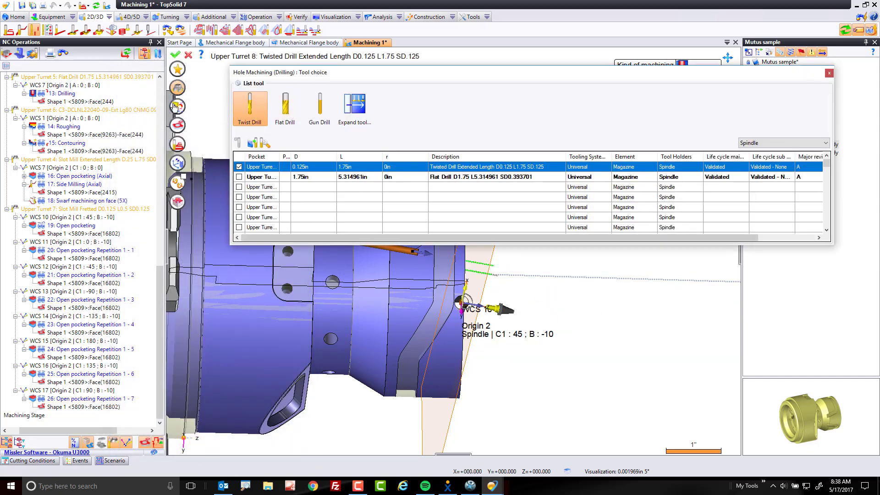
Step: Set the drilling's cutting conditions to 2500 rpm spindle rate, 15 in/min feed rate and Jet coolant mode
{"action": "left_click", "coordinate": [174, 108]}
{"action": "left_click", "coordinate": [40, 126]}
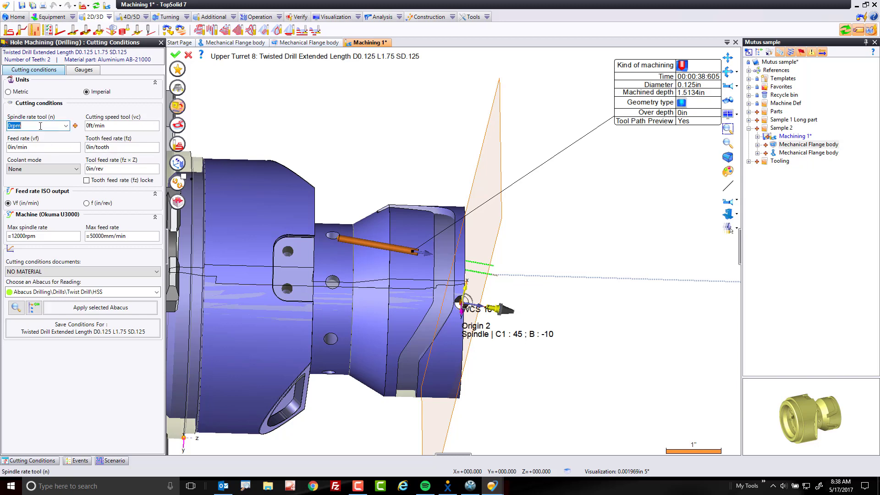
{"action": "type", "text": "2500"}
{"action": "key", "text": "Tab"}
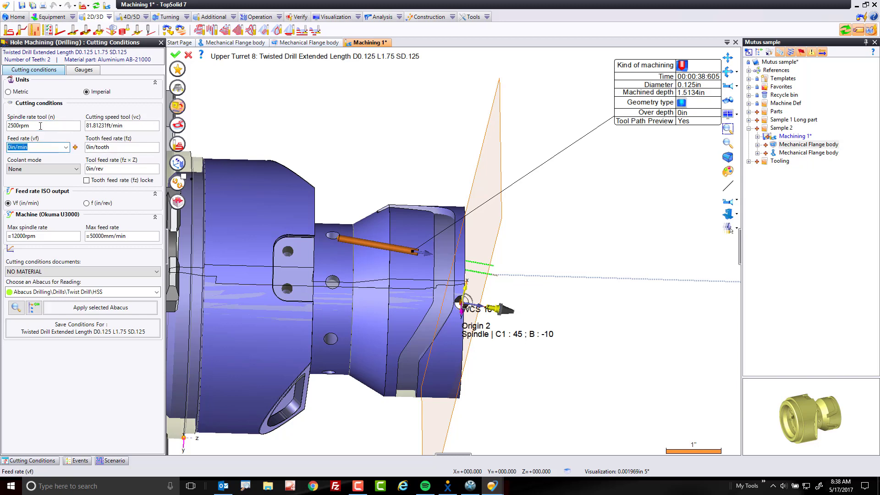
{"action": "type", "text": "15"}
{"action": "key", "text": "Tab"}
{"action": "key", "text": "Down"}
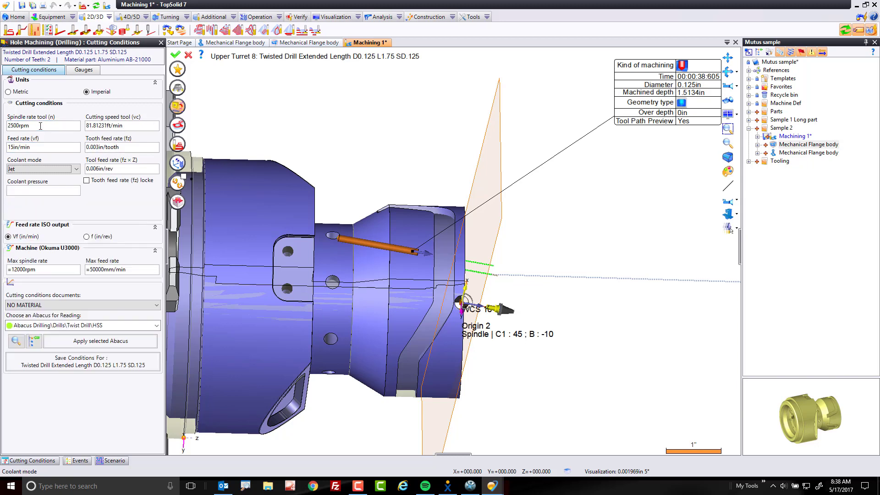
Step: Enable the picoting / pecking cycle in the drilling operation's settings
{"action": "left_click", "coordinate": [178, 145]}
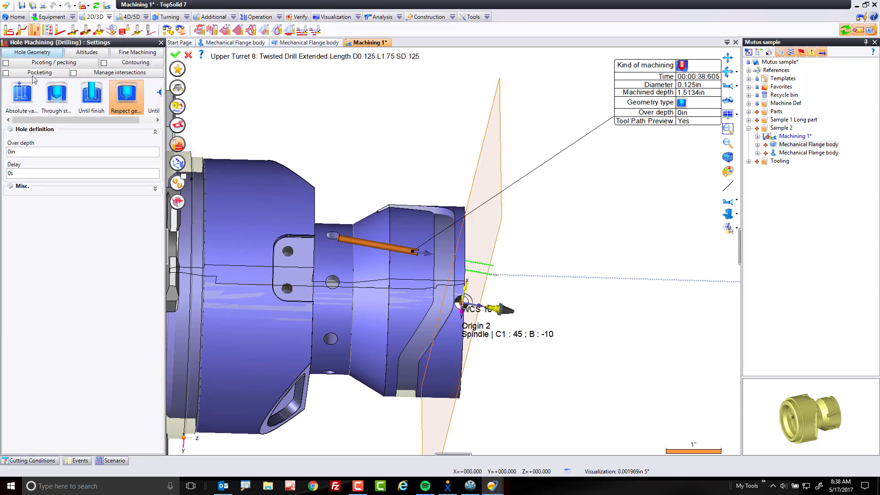
{"action": "left_click", "coordinate": [8, 65]}
{"action": "left_click", "coordinate": [6, 63]}
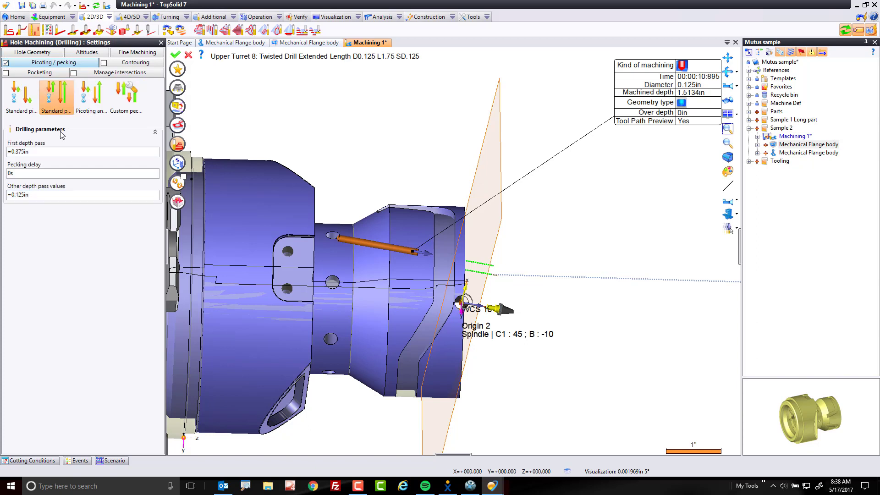
Step: Switch the drilling cycle to standard picoting with first and other depth passes of 0.1 in, and accept the operation
{"action": "left_click", "coordinate": [22, 97]}
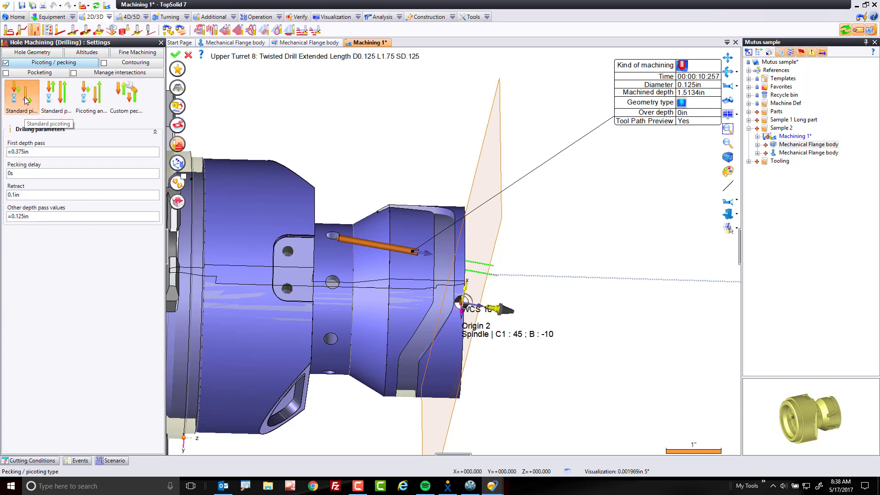
{"action": "left_click", "coordinate": [37, 152]}
{"action": "type", "text": ".1in"}
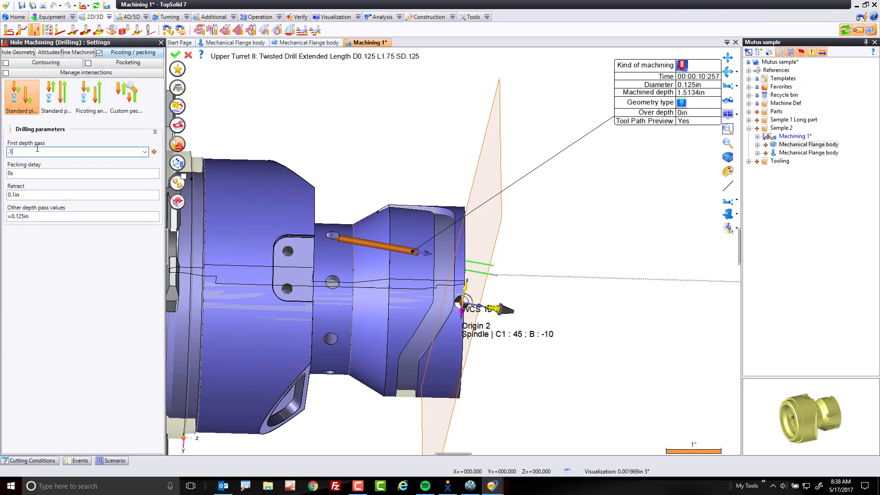
{"action": "key", "text": "Tab"}
{"action": "key", "text": "Tab"}
{"action": "key", "text": "Tab"}
{"action": "type", "text": ".1"}
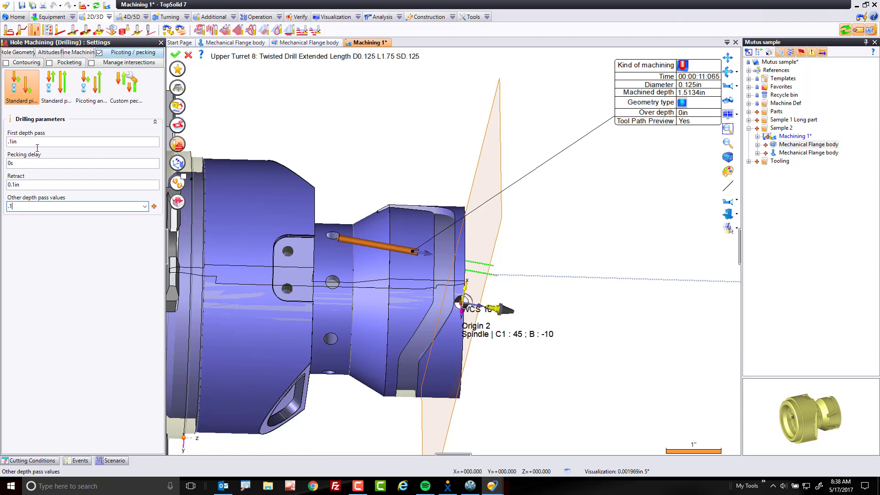
{"action": "key", "text": "Tab"}
{"action": "left_click", "coordinate": [161, 43]}
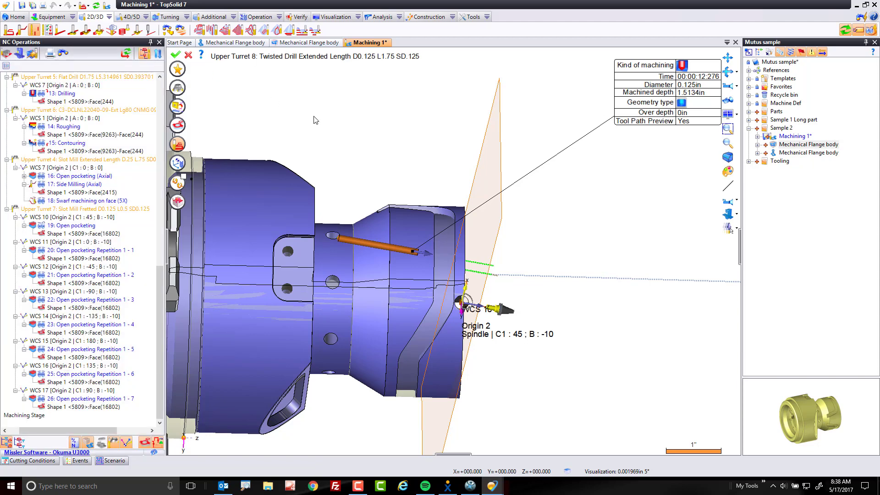
{"action": "key", "text": "Return"}
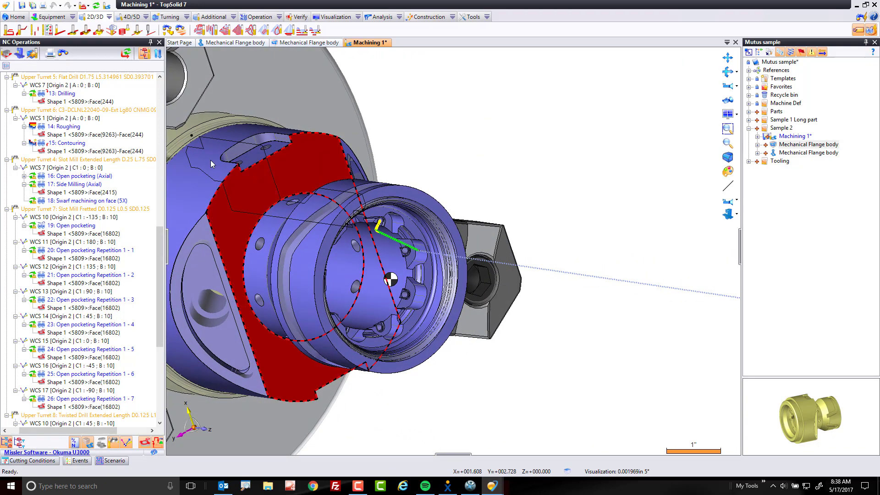
Step: Rebuild the machining document to update the spotface pocketing and the repeated drilling operations
{"action": "left_click_drag", "start_coordinate": [160, 262], "coordinate": [165, 333]}
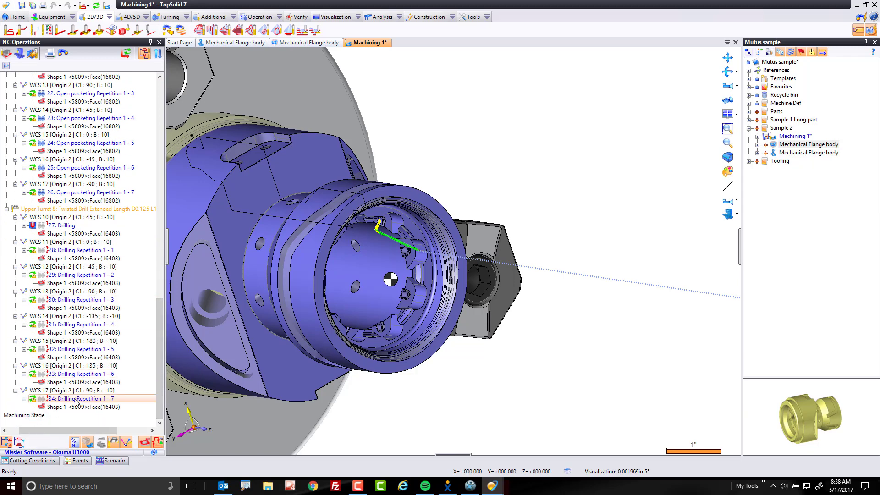
{"action": "mouse_move", "coordinate": [77, 402]}
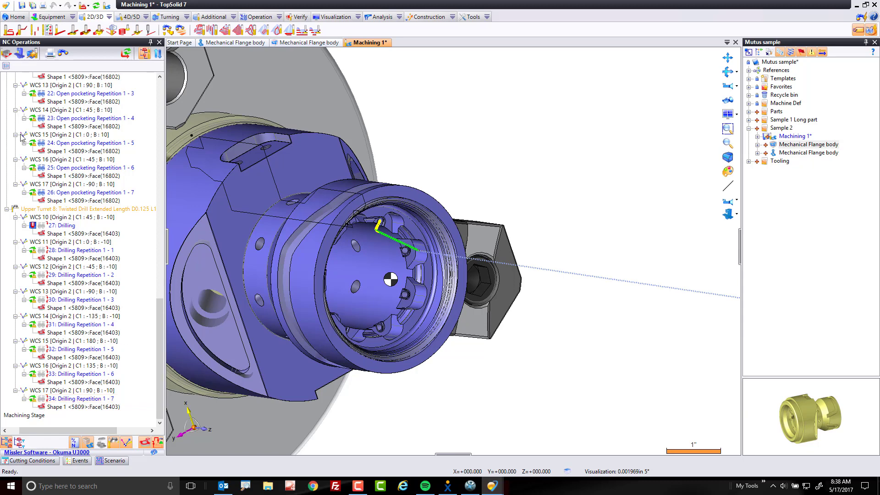
{"action": "left_click", "coordinate": [97, 6]}
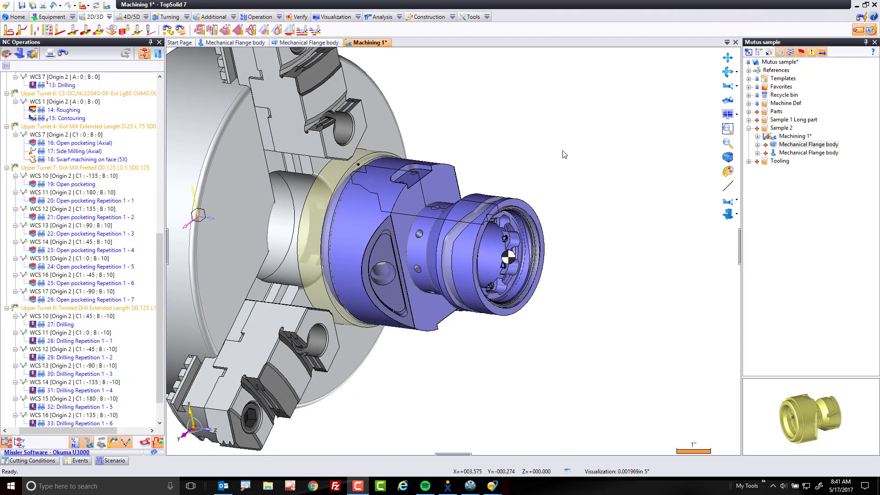
Step: Start a side milling operation on the side pocket with the two tapped holes, using Slot Mill Extended Length D.25 L.75 SD0.25
{"action": "left_click", "coordinate": [564, 154]}
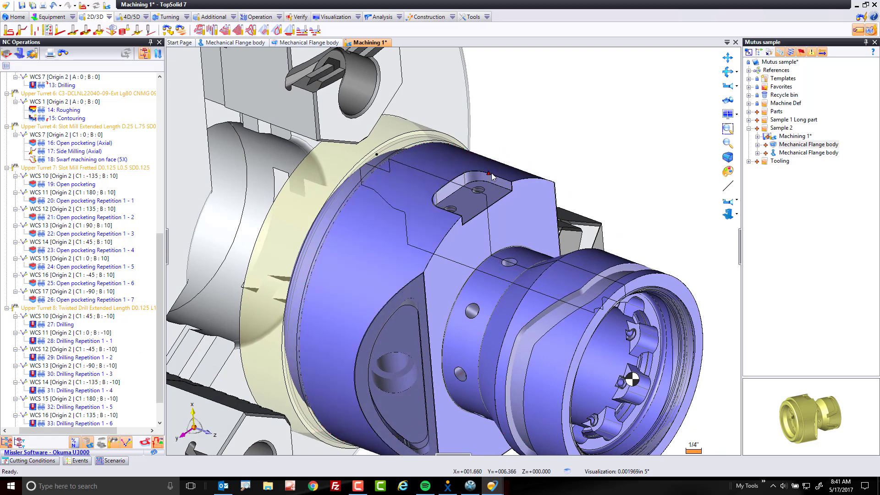
{"action": "right_click", "coordinate": [506, 184]}
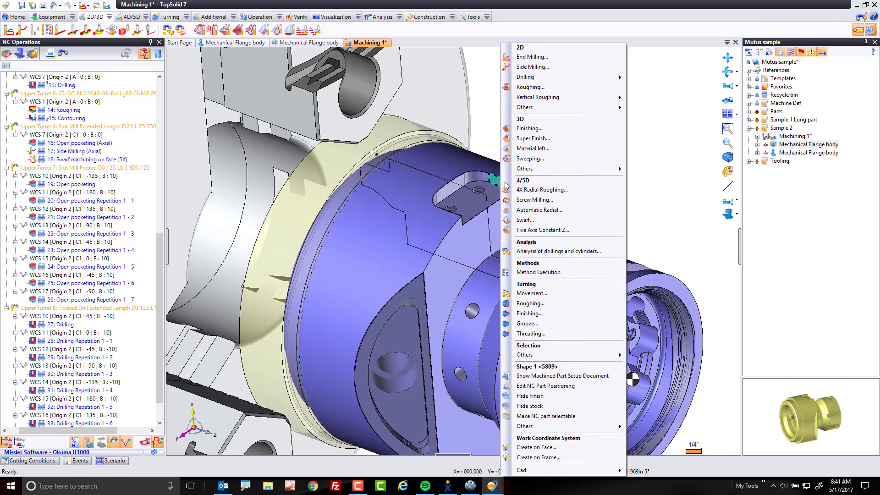
{"action": "left_click", "coordinate": [558, 69]}
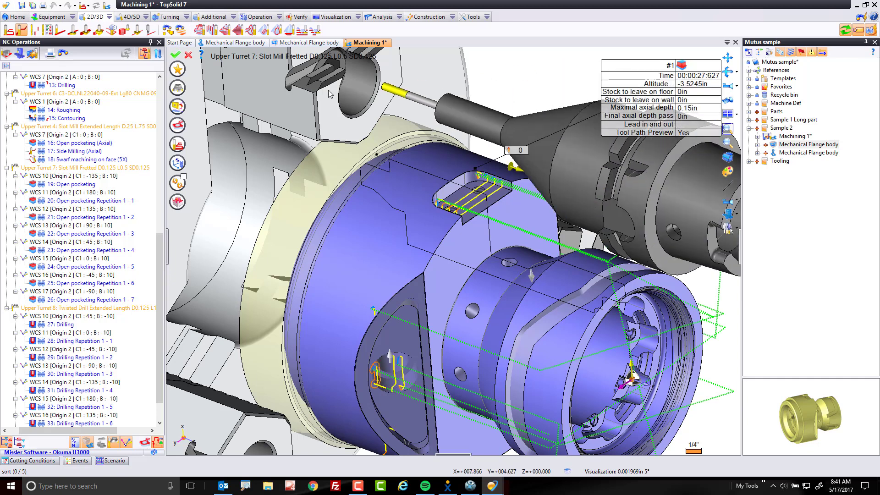
{"action": "left_click", "coordinate": [178, 88]}
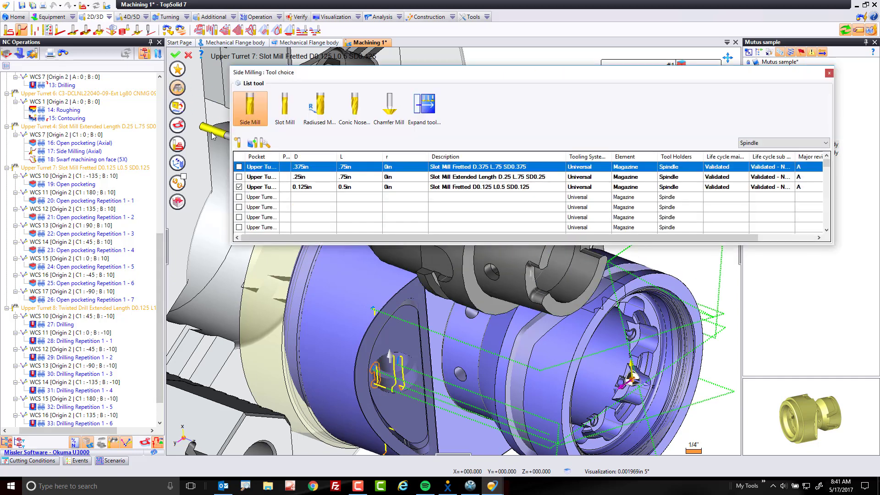
{"action": "left_click", "coordinate": [238, 179]}
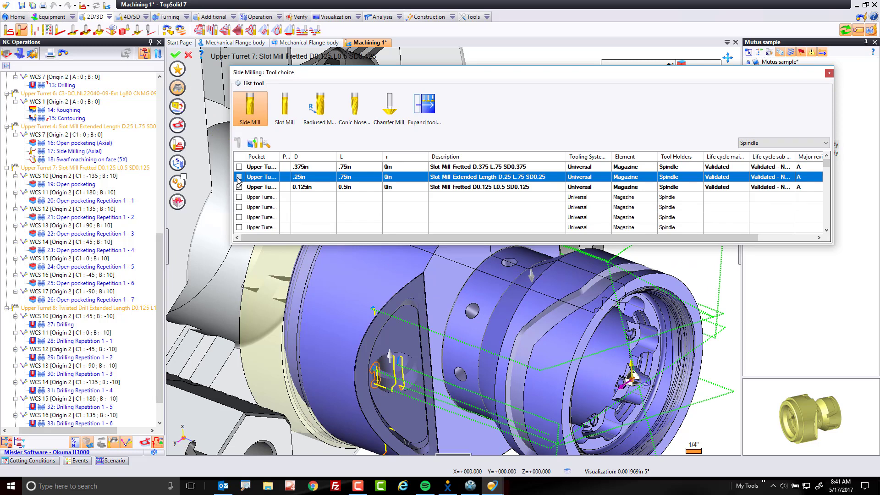
{"action": "left_click", "coordinate": [239, 177]}
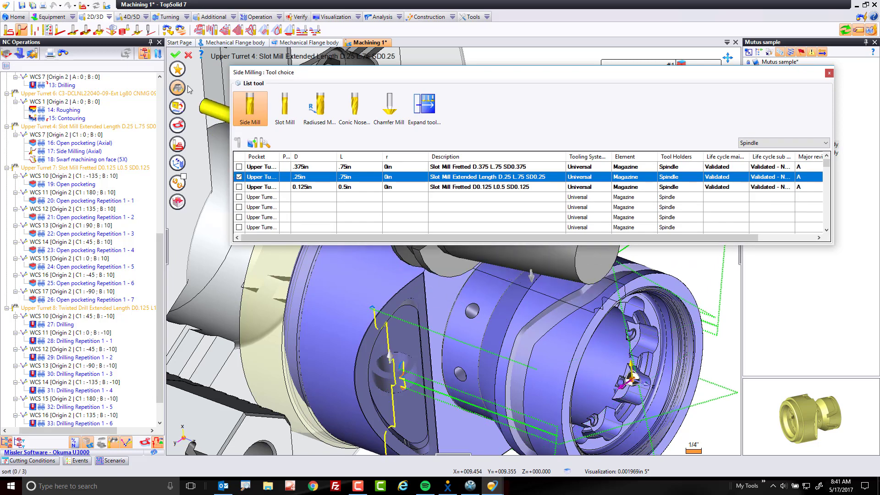
Step: Create a work coordinate system on the pocket's floor face at C1 0°, B 90°, and switch the side milling's machining type
{"action": "left_click", "coordinate": [177, 162]}
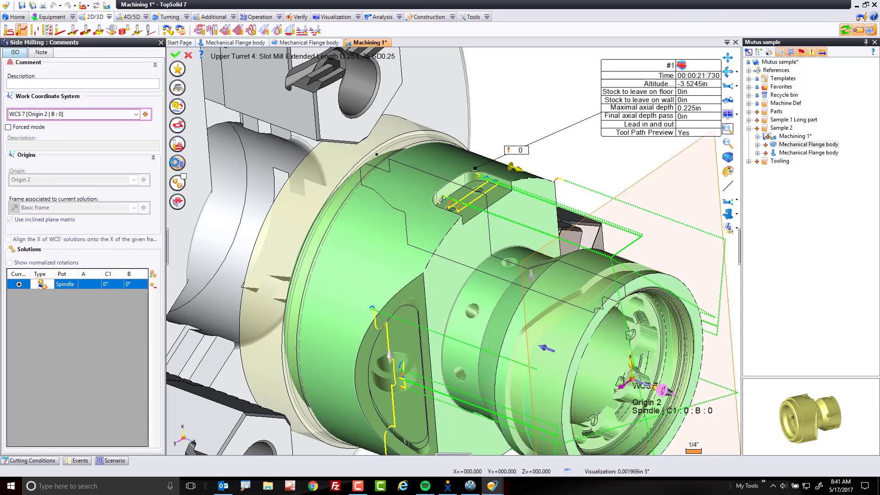
{"action": "left_click", "coordinate": [145, 114]}
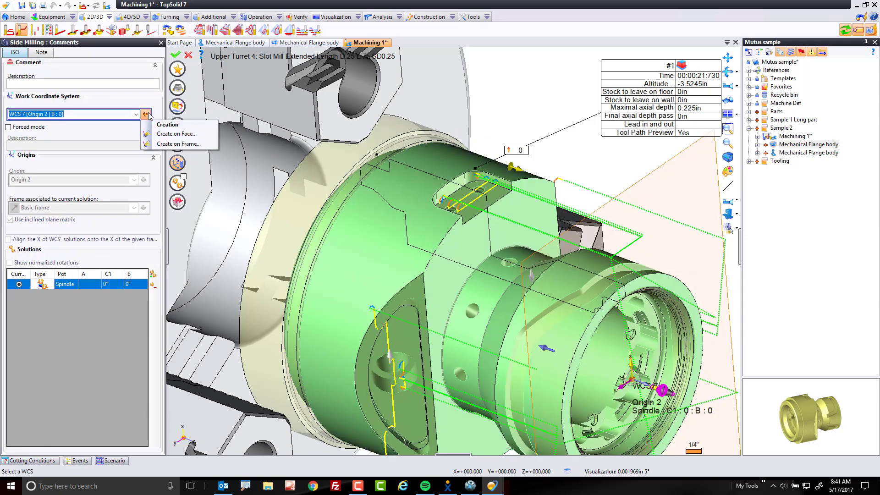
{"action": "left_click", "coordinate": [169, 139]}
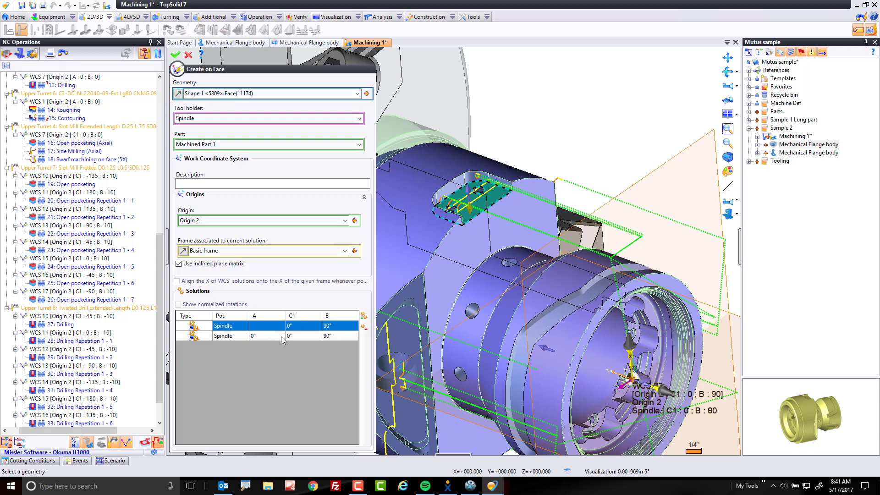
{"action": "left_click", "coordinate": [174, 55]}
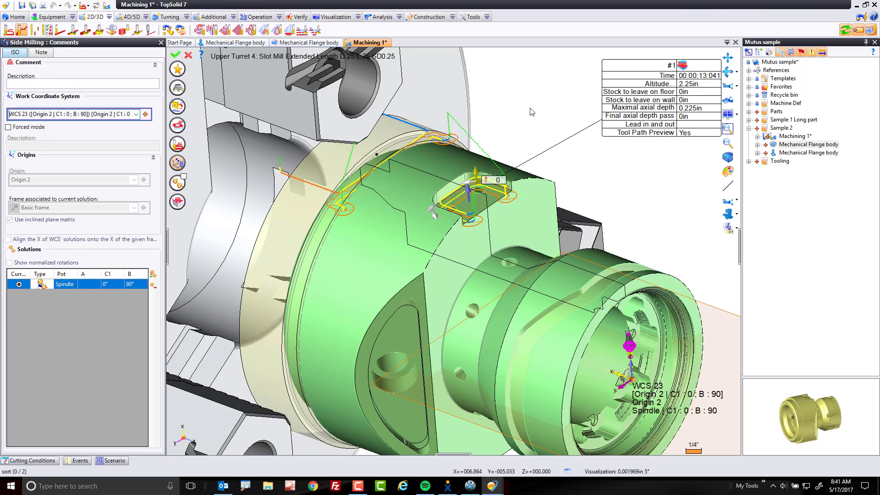
{"action": "left_click", "coordinate": [693, 66]}
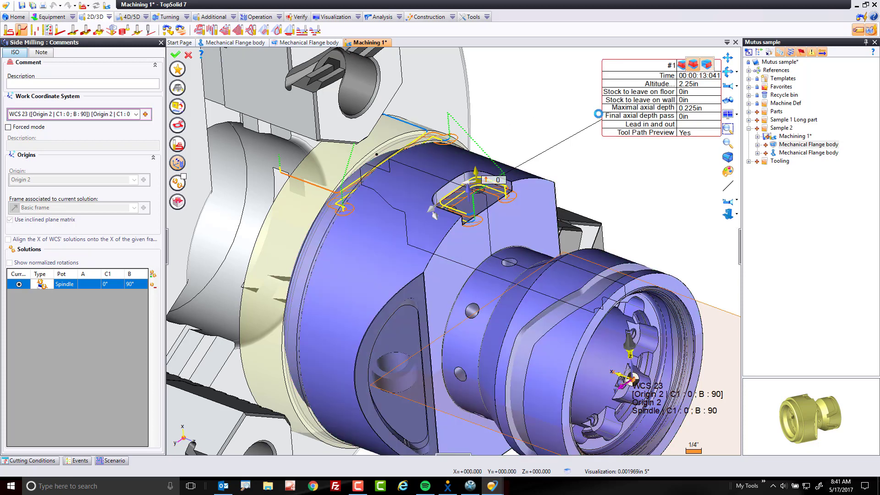
{"action": "left_click", "coordinate": [693, 68]}
Step: Set the side milling's maximal radial depth to 0.1 in, final radial depth pass to 0.02 in and number of radial passes to 10
{"action": "scroll", "coordinate": [488, 220], "scroll_direction": "up", "scroll_amount": 3}
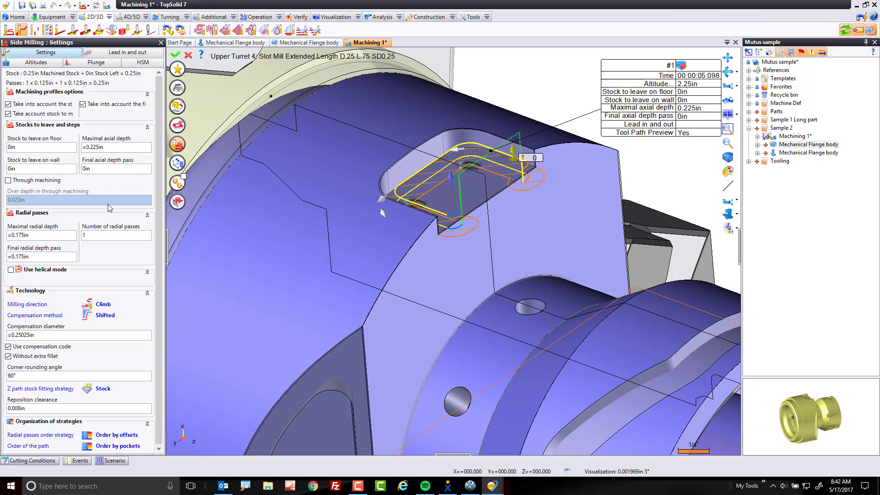
{"action": "left_click", "coordinate": [44, 236]}
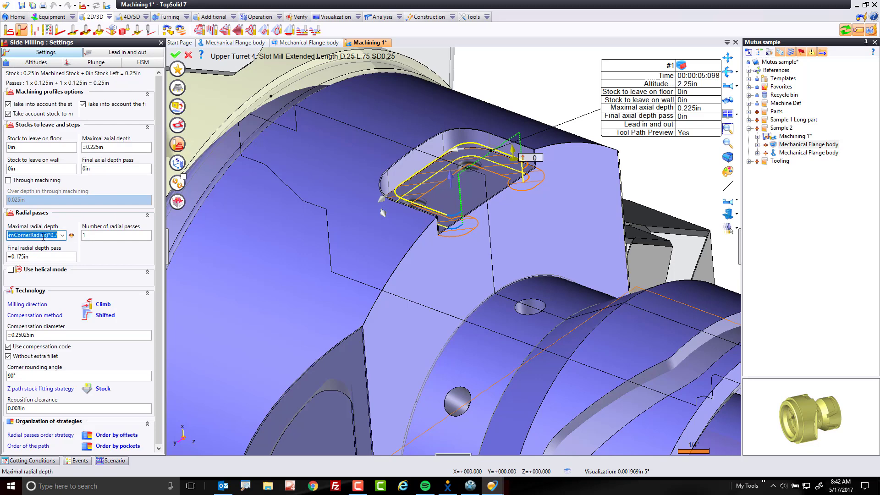
{"action": "type", "text": ".1"}
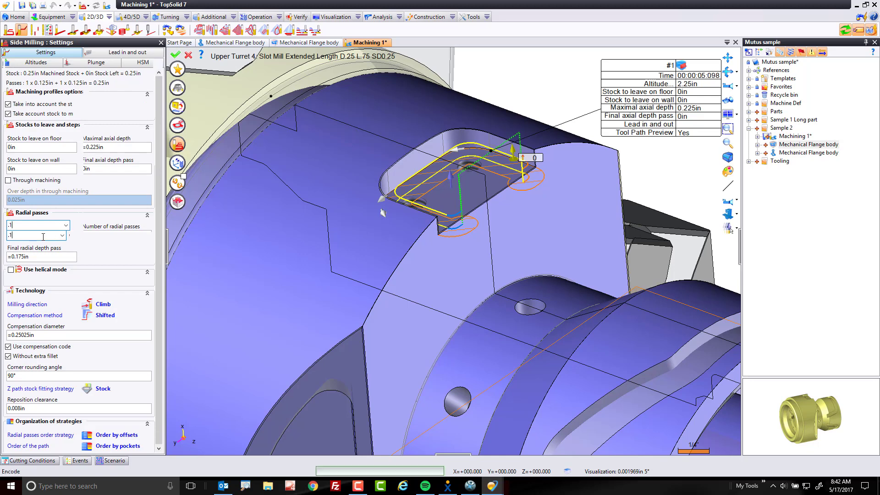
{"action": "key", "text": "Tab"}
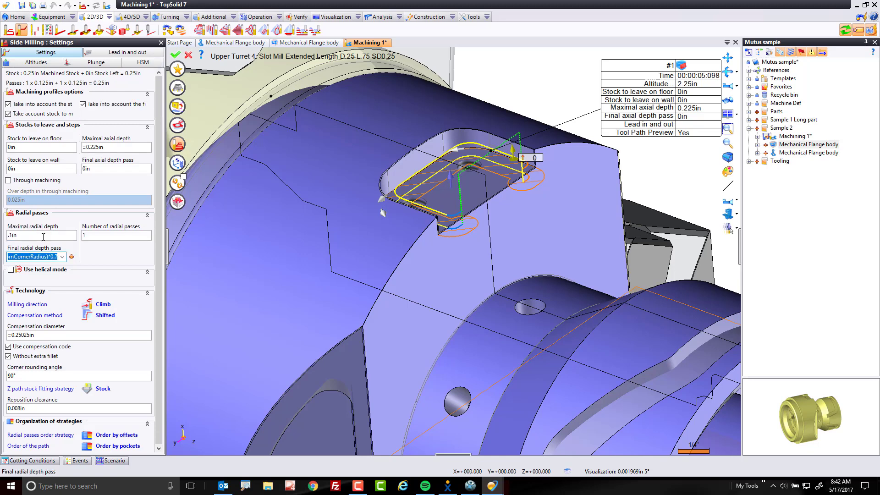
{"action": "type", "text": ".02"}
{"action": "key", "text": "Tab"}
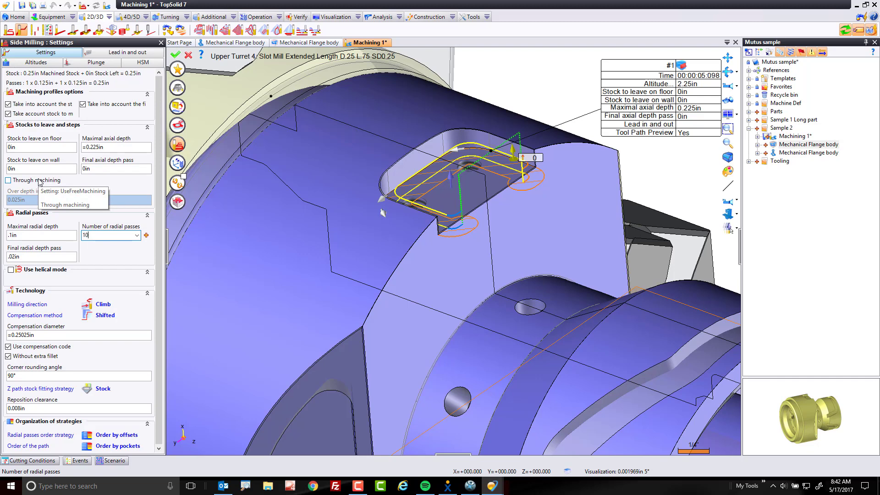
{"action": "type", "text": "10"}
{"action": "key", "text": "Return"}
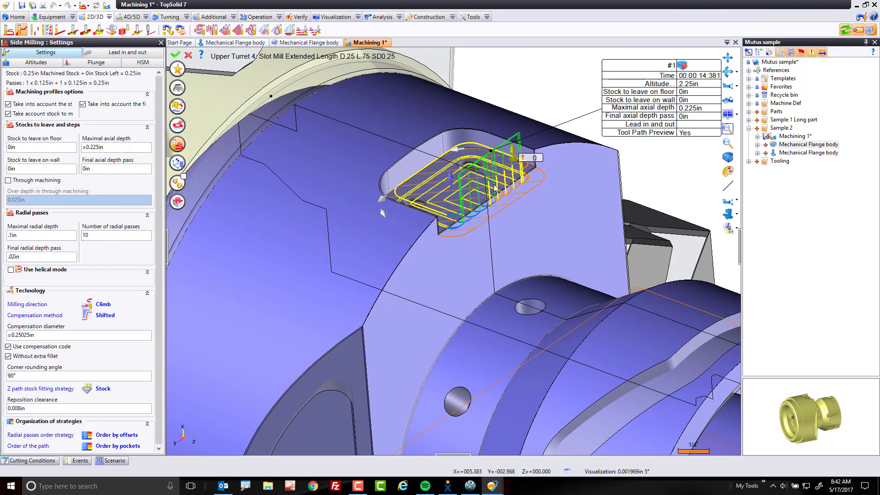
Step: Set the lead radius angle to 45° for the side milling's lead in, and accept the operation
{"action": "middle_click_drag", "start_coordinate": [506, 230], "coordinate": [568, 264]}
{"action": "left_click", "coordinate": [111, 57]}
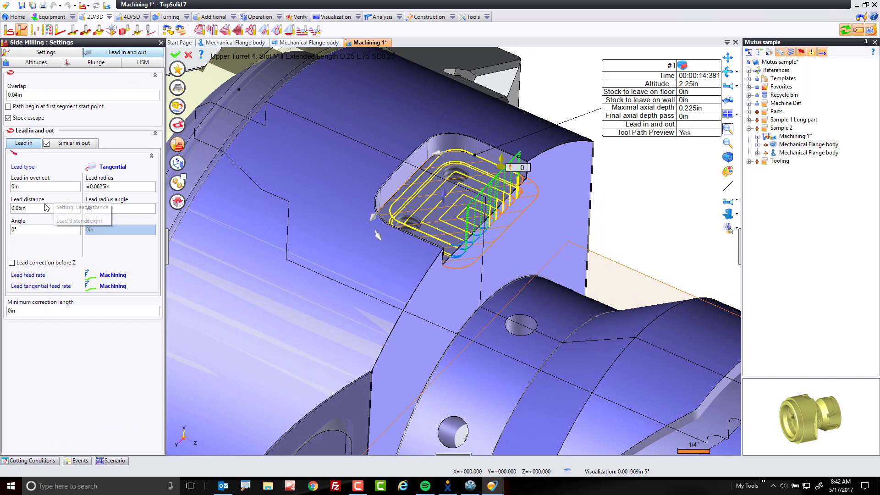
{"action": "double_click", "coordinate": [105, 209]}
{"action": "type", "text": "45"}
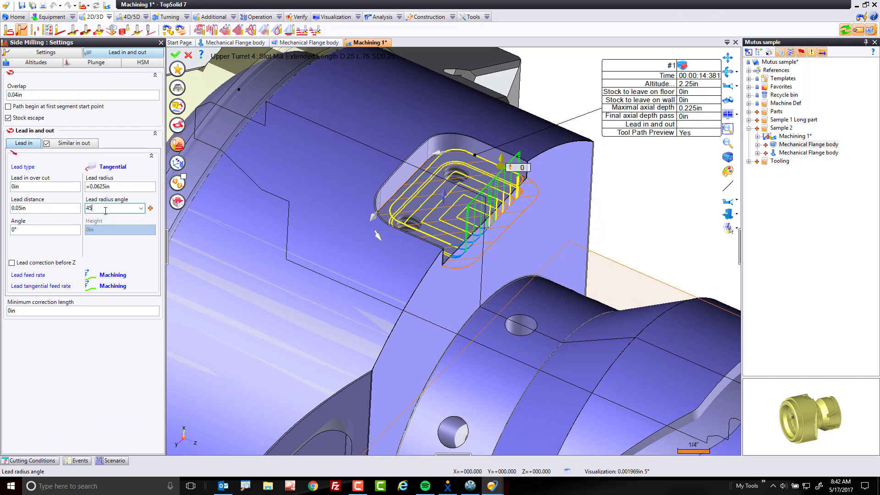
{"action": "key", "text": "Return"}
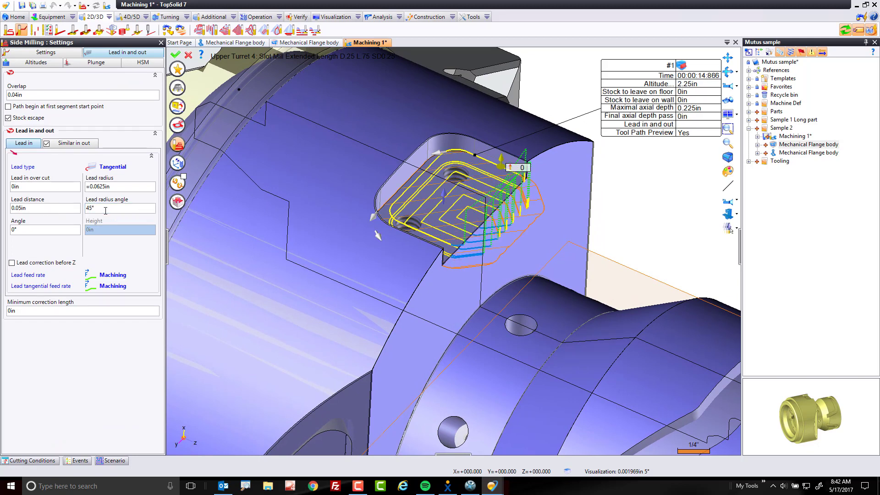
{"action": "left_click", "coordinate": [39, 209]}
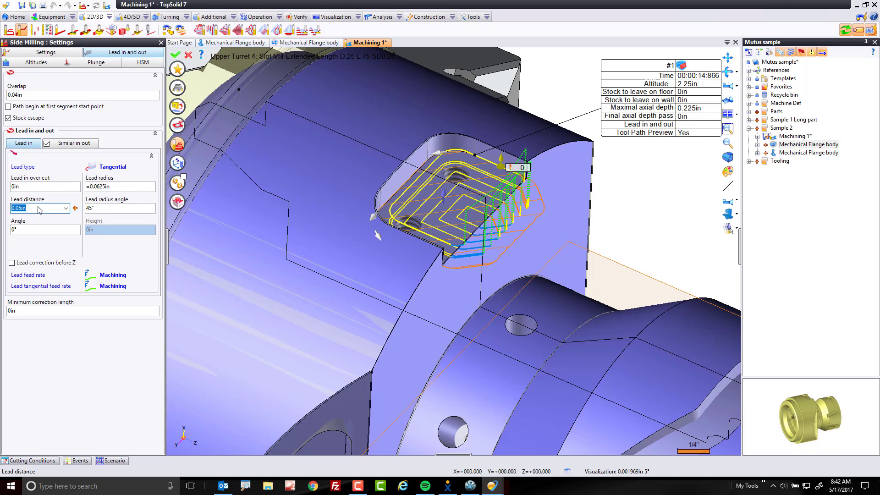
{"action": "left_click", "coordinate": [176, 57]}
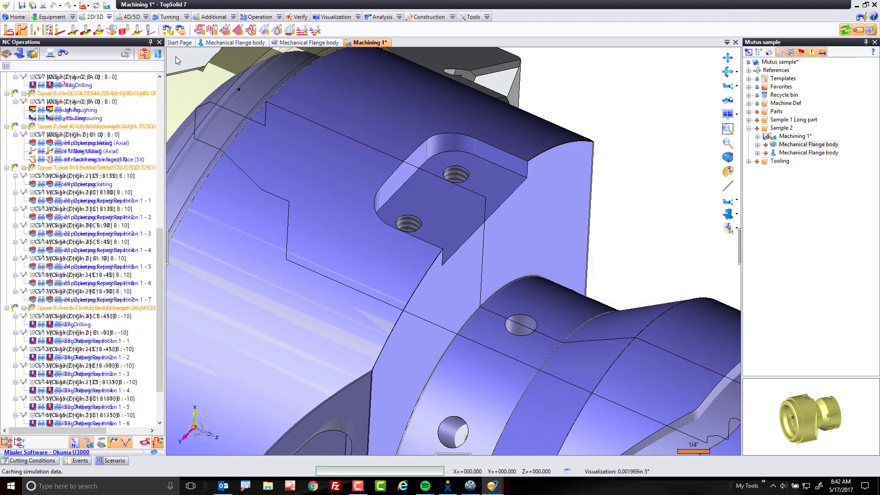
Step: Let the simulation data finish caching and exit the side milling simulation
{"action": "key", "text": "Escape"}
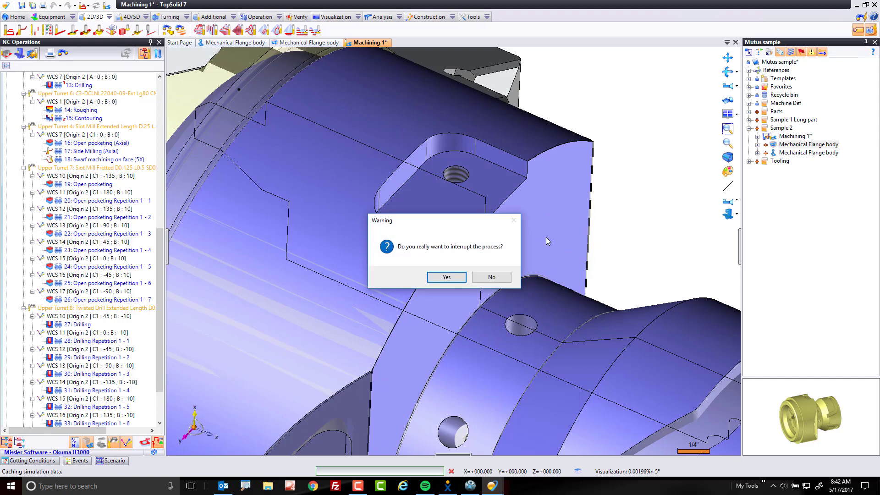
{"action": "left_click", "coordinate": [495, 276]}
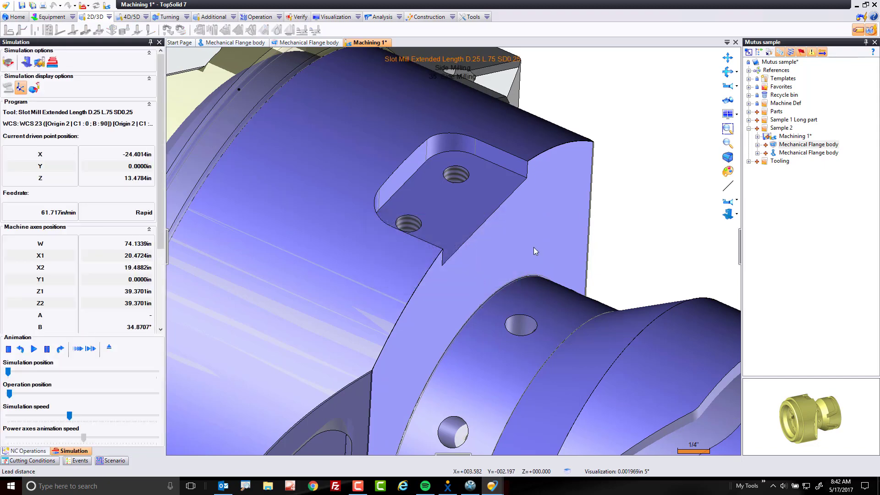
{"action": "left_click", "coordinate": [109, 347]}
Step: Repeat the side milling on the opposite pocket in WCS 4 at C1 180°, B 90°, and display its toolpath
{"action": "left_click", "coordinate": [83, 406]}
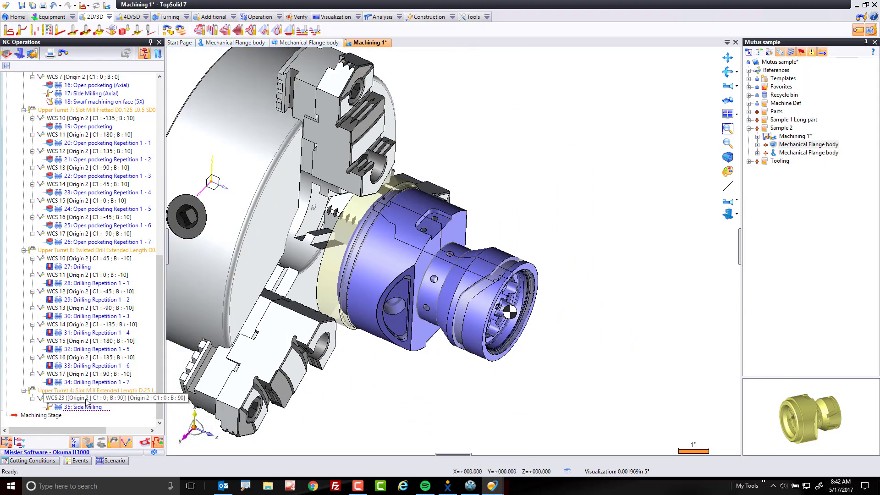
{"action": "scroll", "coordinate": [429, 379], "scroll_direction": "up", "scroll_amount": 5}
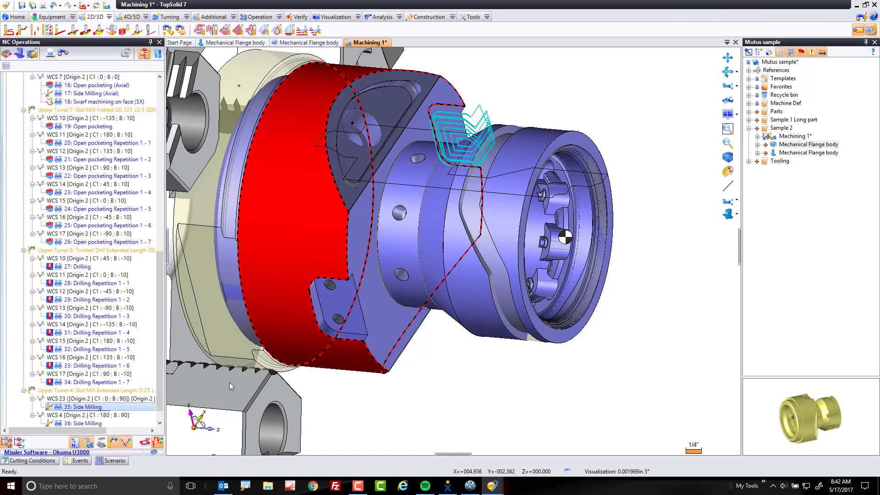
{"action": "left_click", "coordinate": [96, 422]}
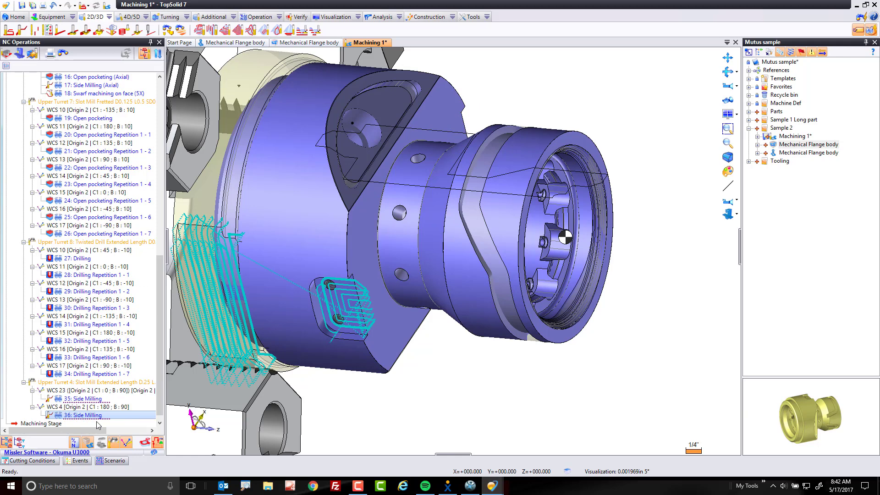
Step: Flip the machining side of the repeated WCS 4 side milling so it cuts inside the opposite pocket, and accept the operation
{"action": "left_click", "coordinate": [96, 421]}
{"action": "double_click", "coordinate": [99, 409]}
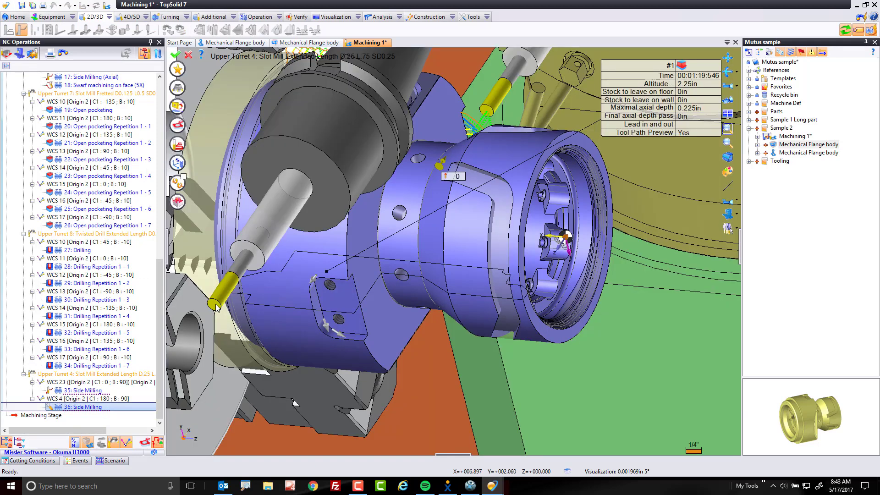
{"action": "middle_click_drag", "start_coordinate": [480, 274], "coordinate": [598, 190]}
{"action": "left_click", "coordinate": [680, 66]}
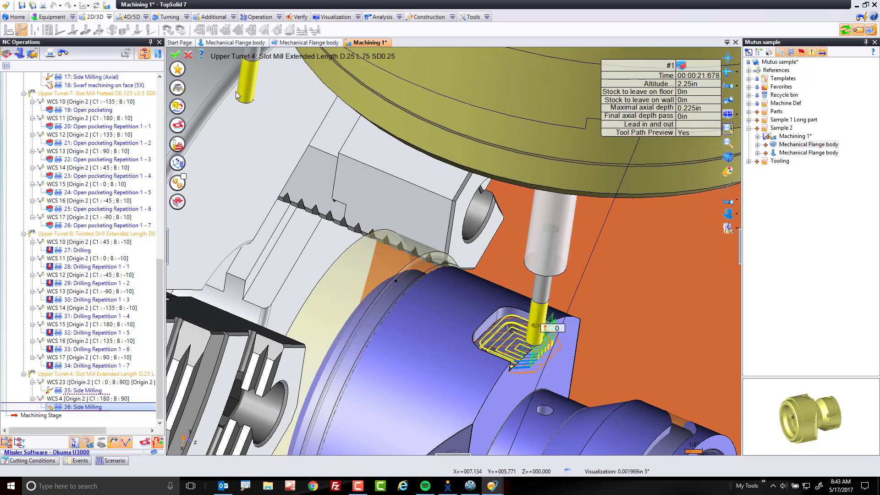
{"action": "left_click", "coordinate": [176, 55]}
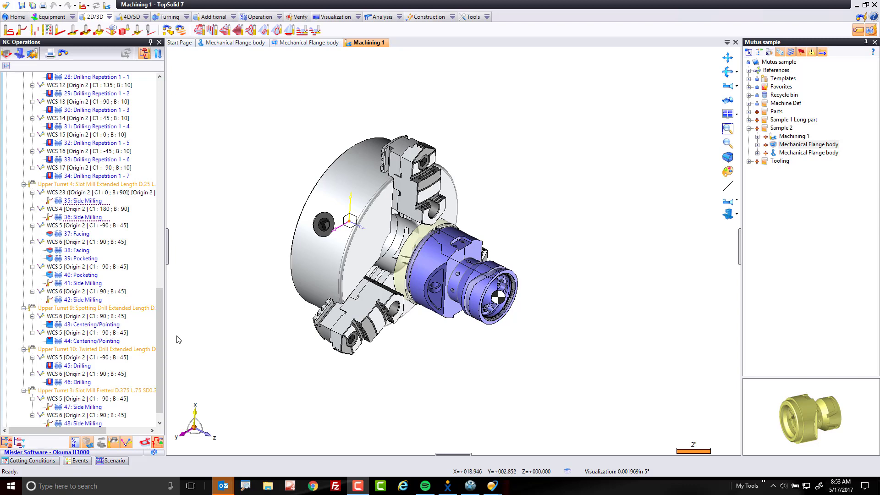
Step: Step through the operations from 37: Facing down to the Upper Turret 10 twisted drill group, reviewing their toolpaths on the part
{"action": "scroll", "coordinate": [462, 282], "scroll_direction": "up", "scroll_amount": 3}
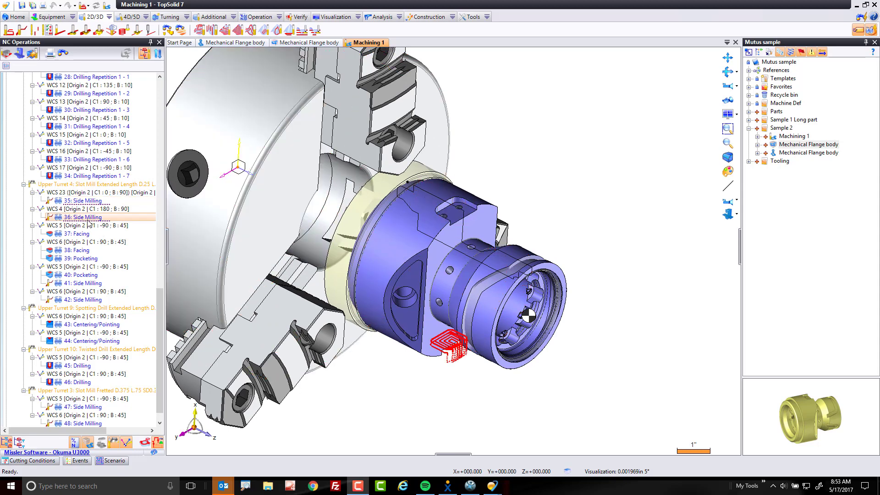
{"action": "left_click", "coordinate": [75, 241]}
{"action": "key", "text": "Down"}
{"action": "key", "text": "Down"}
{"action": "key", "text": "Down"}
{"action": "key", "text": "Down"}
{"action": "key", "text": "Down"}
{"action": "key", "text": "Down"}
{"action": "key", "text": "Down"}
{"action": "key", "text": "Down"}
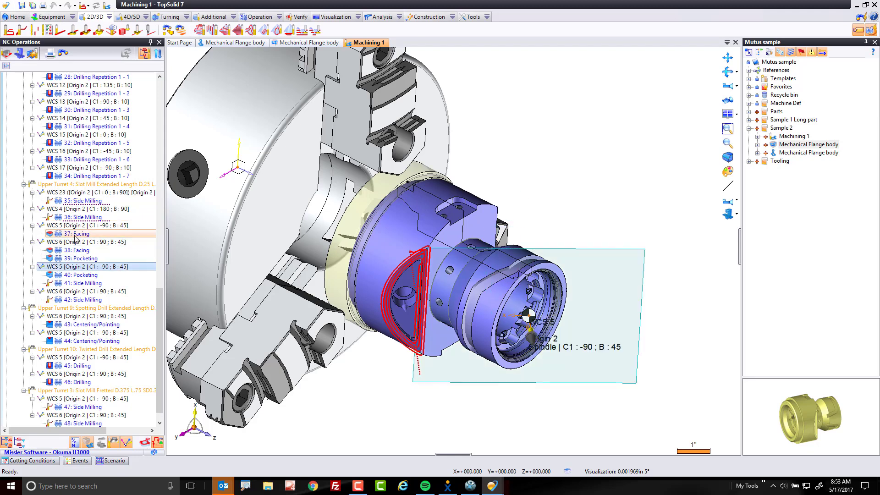
{"action": "key", "text": "Down"}
{"action": "key", "text": "Down"}
{"action": "key", "text": "Down"}
{"action": "key", "text": "Down"}
{"action": "key", "text": "Down"}
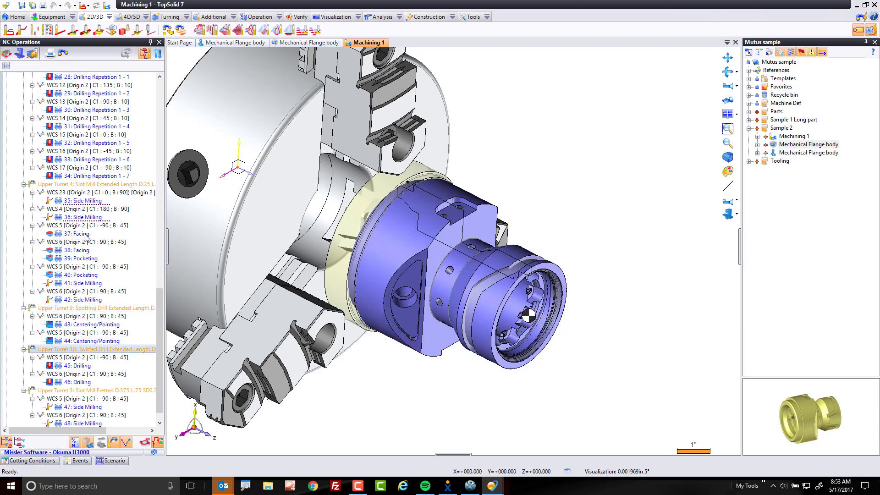
Step: Simulate operations 37: Facing through 48: Side Milling together on the flange body, and exit the simulation
{"action": "left_click", "coordinate": [82, 234]}
{"action": "scroll", "coordinate": [87, 406], "scroll_direction": "down", "scroll_amount": 1}
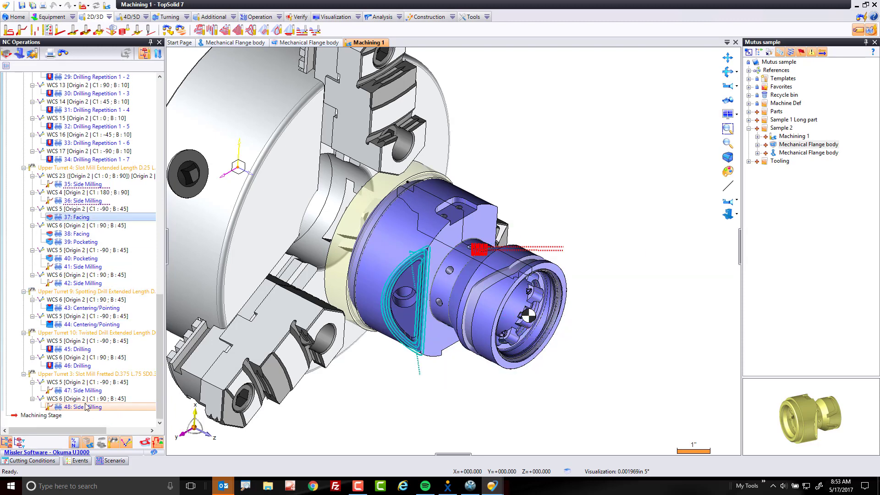
{"action": "left_click", "coordinate": [84, 406], "text": "shift"}
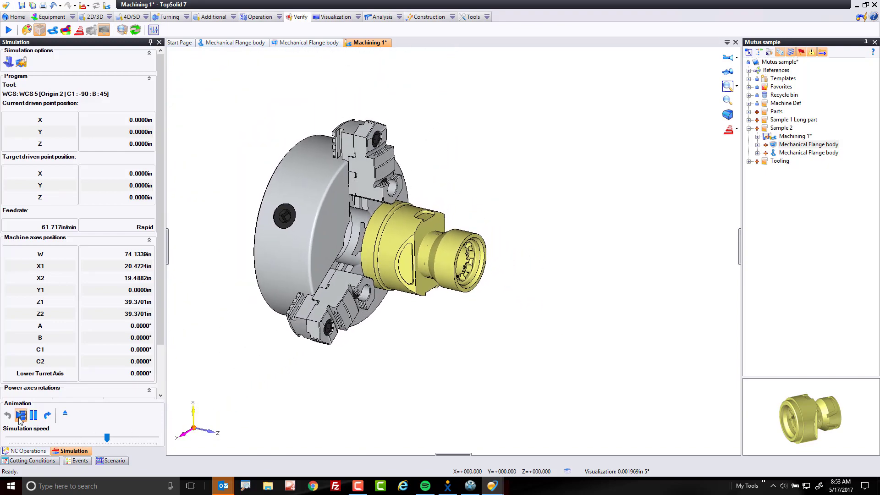
{"action": "left_click", "coordinate": [24, 419]}
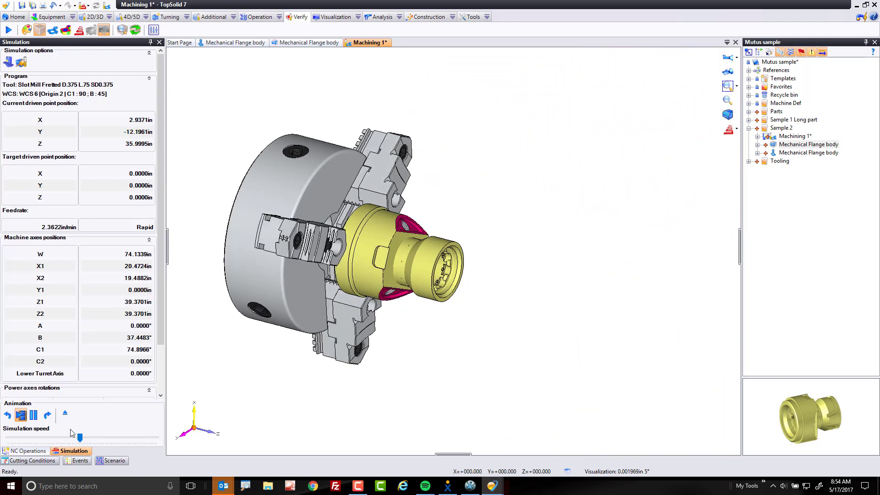
{"action": "left_click", "coordinate": [68, 417]}
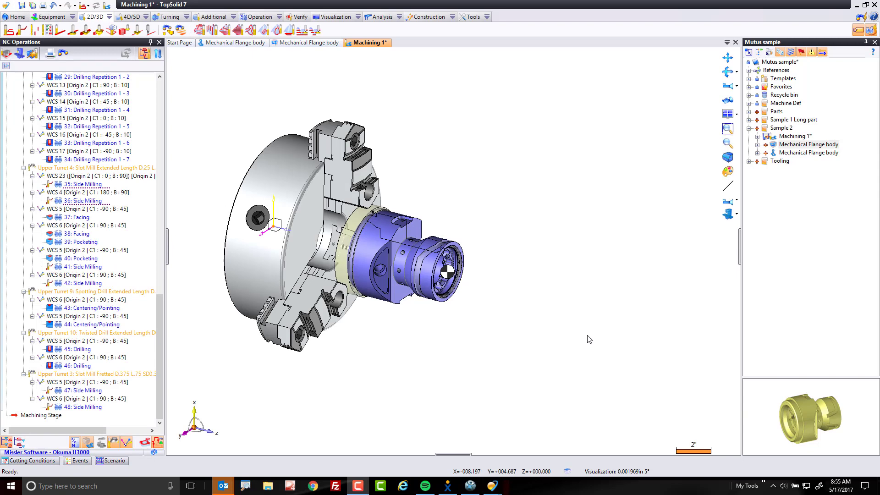
Step: Start a centering operation on the upper radial hole in the flange body's neck, with a print diameter of 0.275 in
{"action": "scroll", "coordinate": [393, 196], "scroll_direction": "up", "scroll_amount": 8}
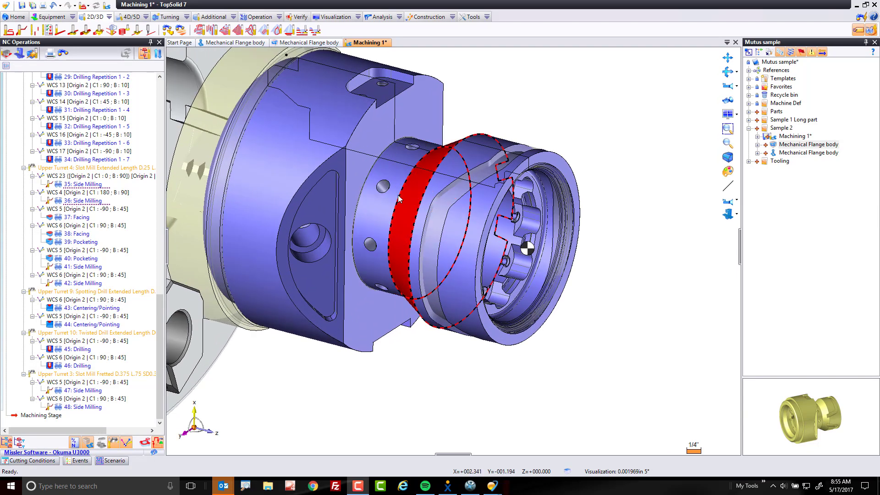
{"action": "scroll", "coordinate": [425, 149], "scroll_direction": "up", "scroll_amount": 5}
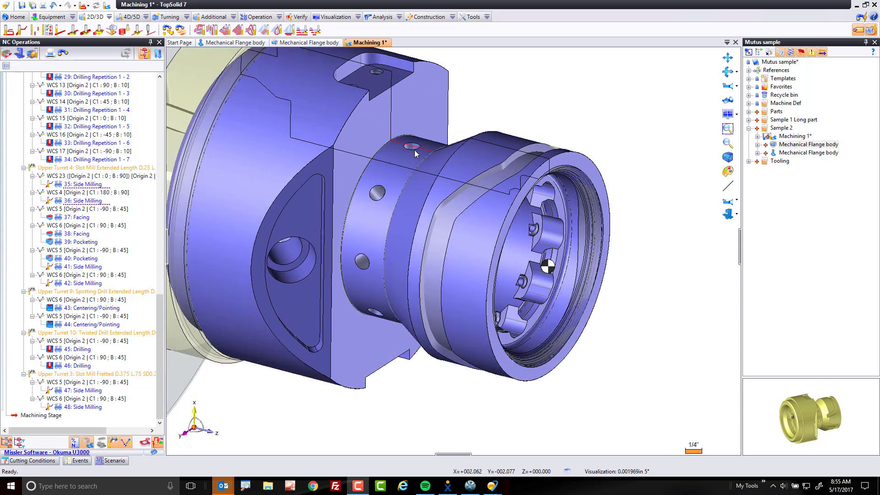
{"action": "right_click", "coordinate": [406, 147]}
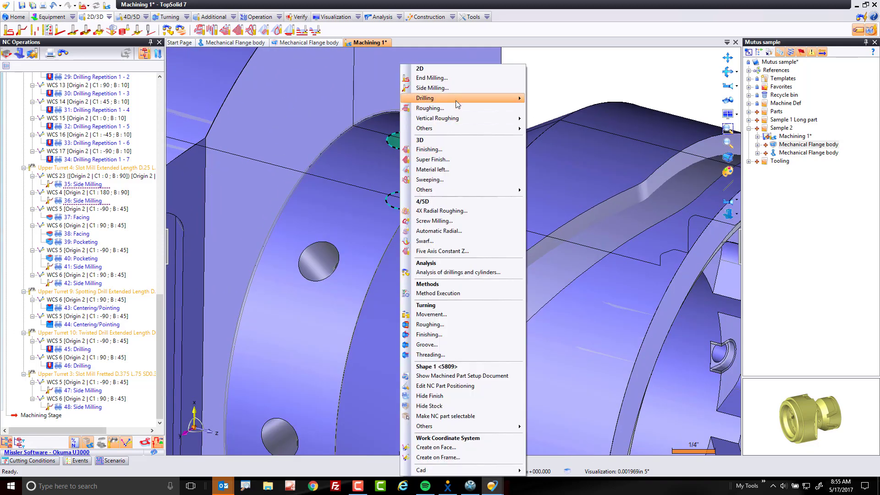
{"action": "left_click", "coordinate": [542, 104]}
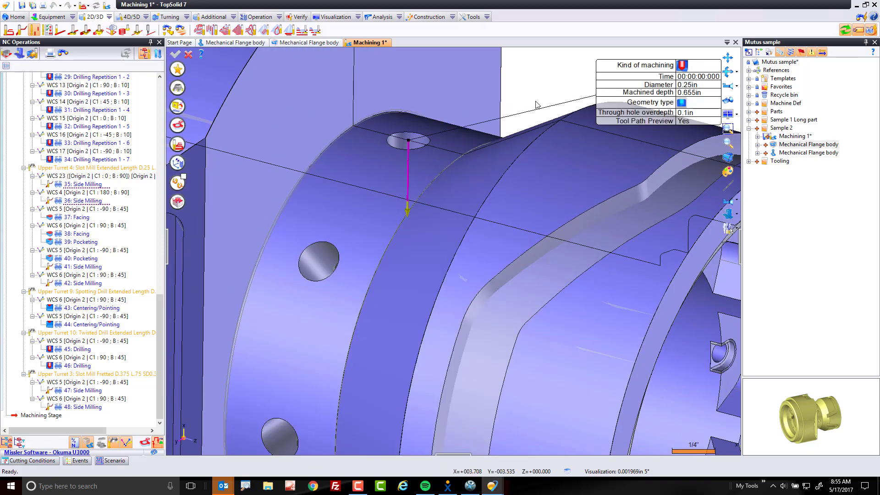
{"action": "left_click", "coordinate": [684, 66]}
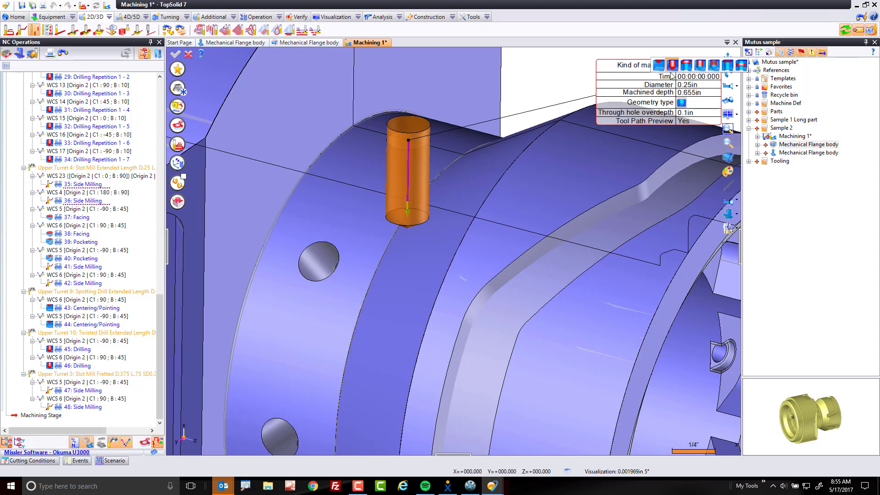
{"action": "left_click", "coordinate": [659, 66]}
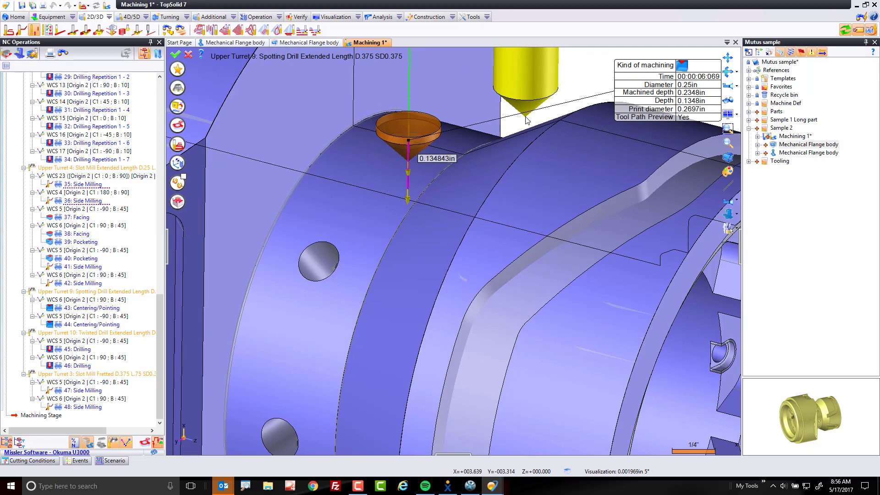
{"action": "left_click", "coordinate": [697, 111]}
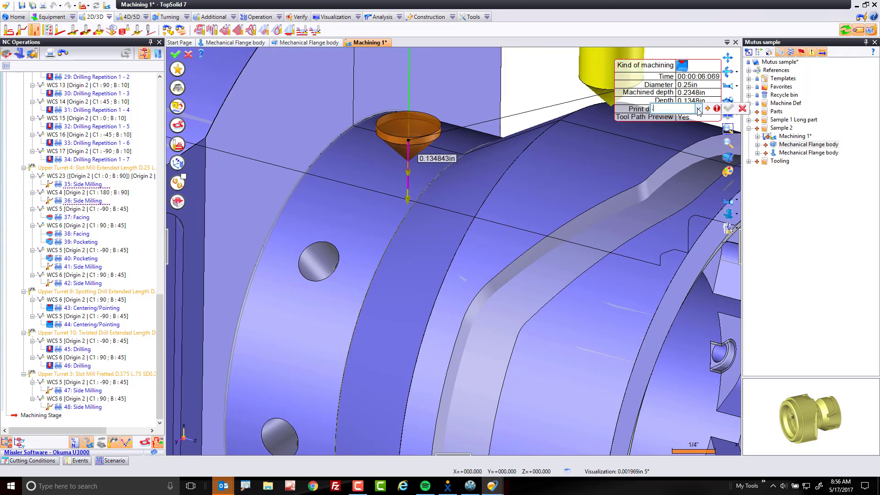
{"action": "key", "text": "Return"}
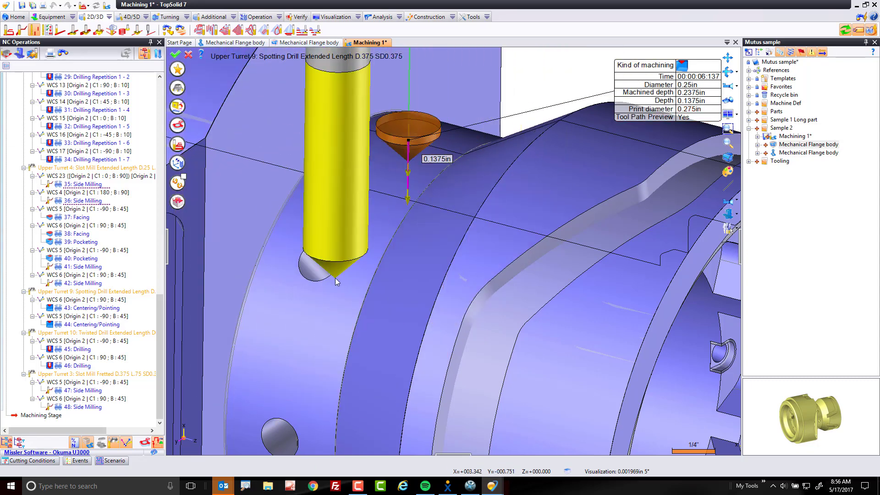
Step: Make the centering operation multi-axis, using the Four axis radial type
{"action": "scroll", "coordinate": [337, 276], "scroll_direction": "down", "scroll_amount": 4}
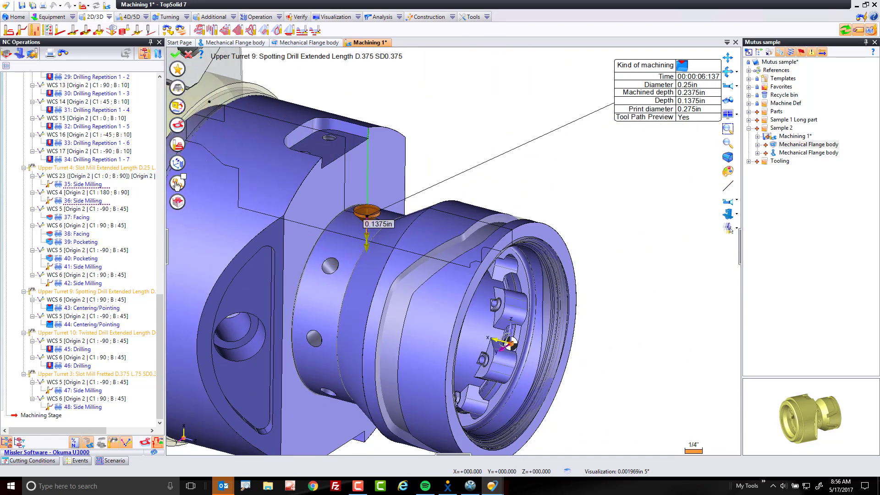
{"action": "left_click", "coordinate": [177, 185]}
{"action": "left_click", "coordinate": [94, 54]}
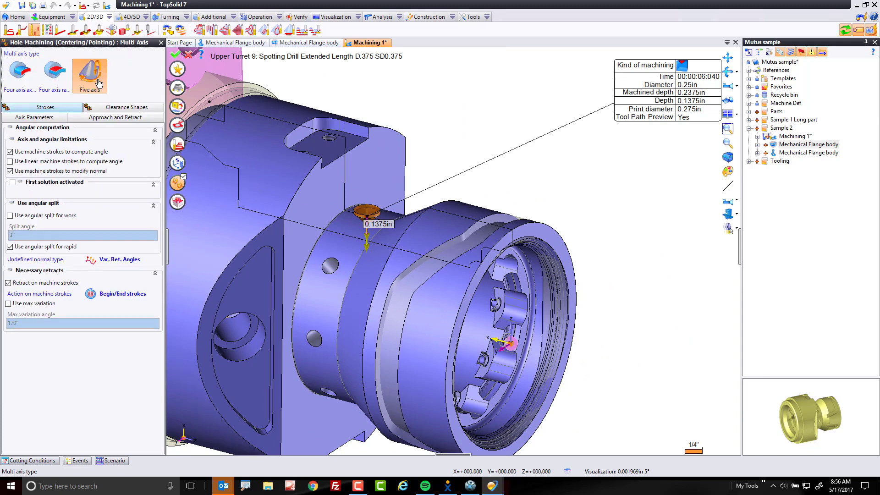
{"action": "left_click", "coordinate": [56, 74]}
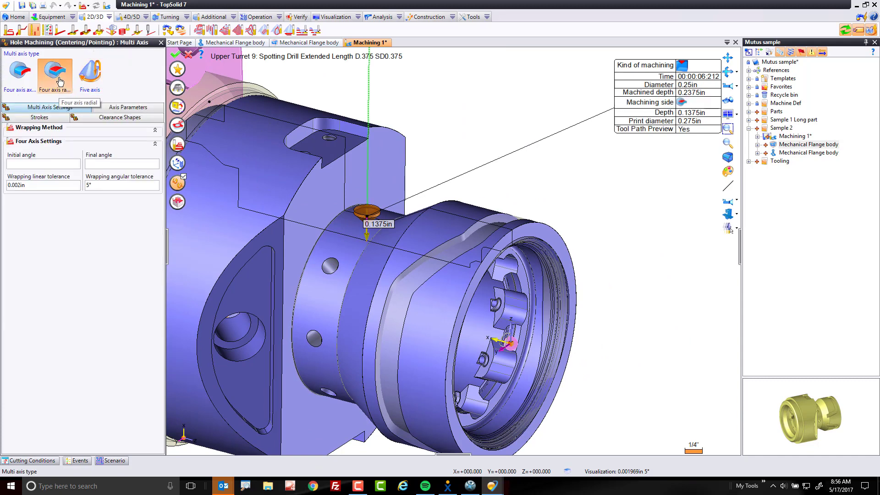
Step: Add the matching radial holes around the neck to the centering geometry, excluding partial cylinders from the analysis
{"action": "left_click", "coordinate": [178, 128]}
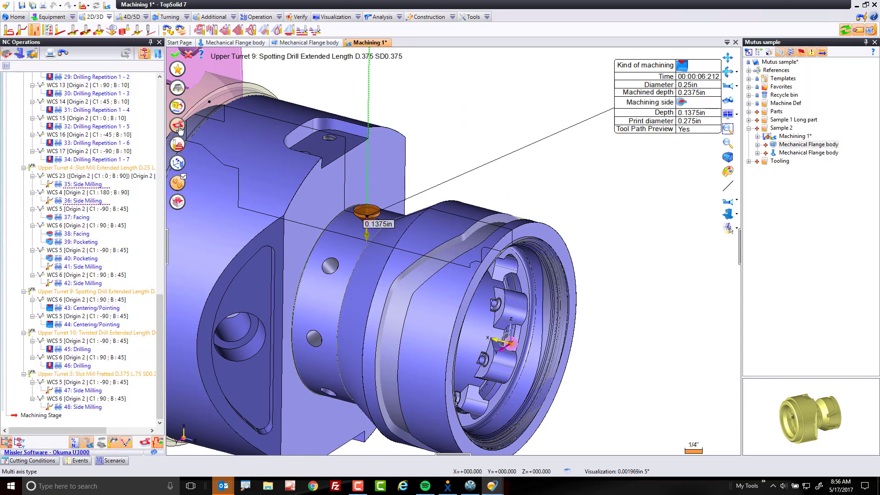
{"action": "left_click", "coordinate": [153, 219]}
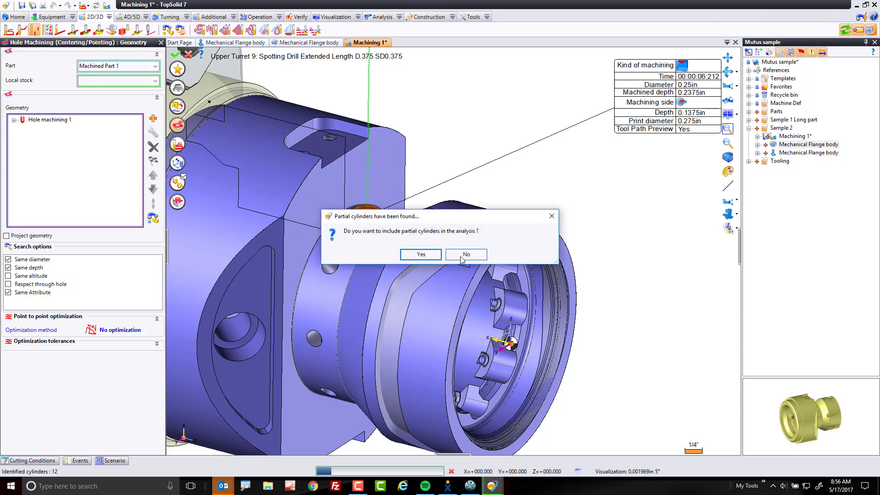
{"action": "left_click", "coordinate": [461, 257]}
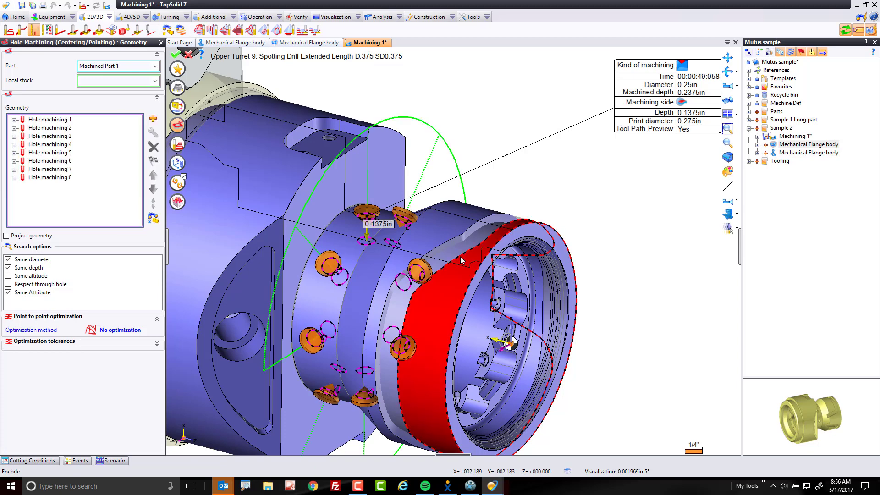
Step: Set the point to point optimization of the centering operation to C+, and accept the operation
{"action": "left_click", "coordinate": [113, 333]}
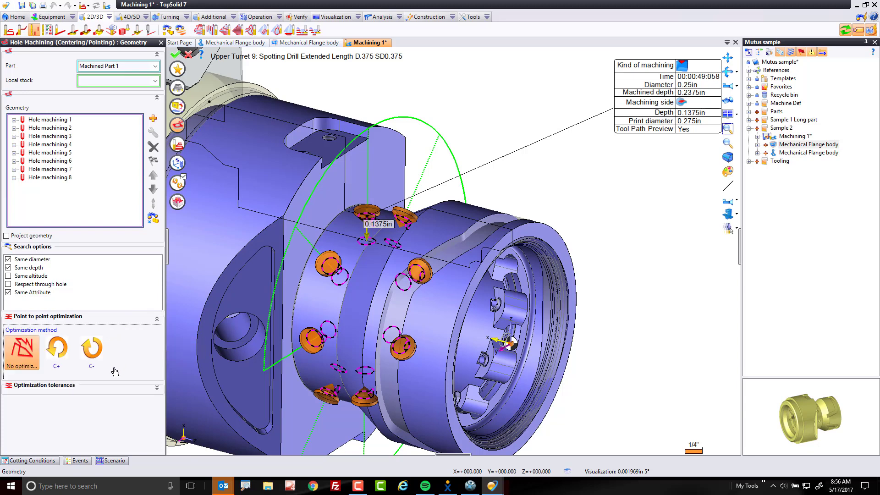
{"action": "left_click", "coordinate": [61, 359]}
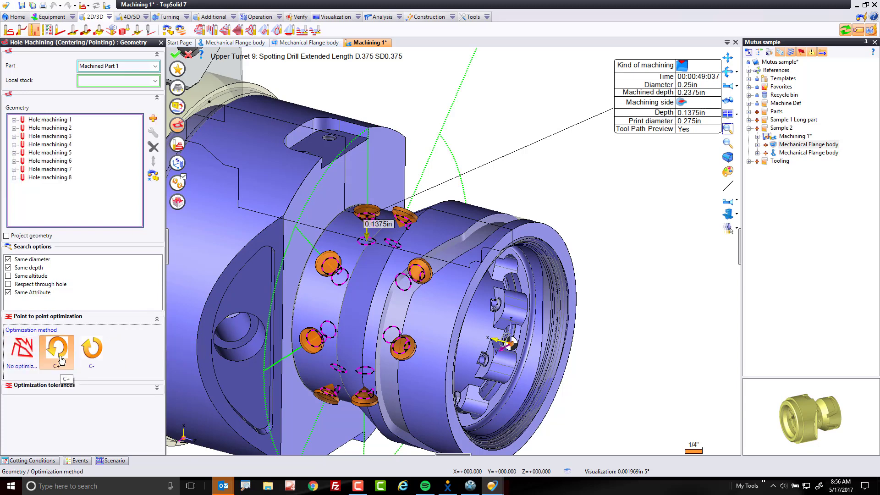
{"action": "left_click", "coordinate": [174, 54]}
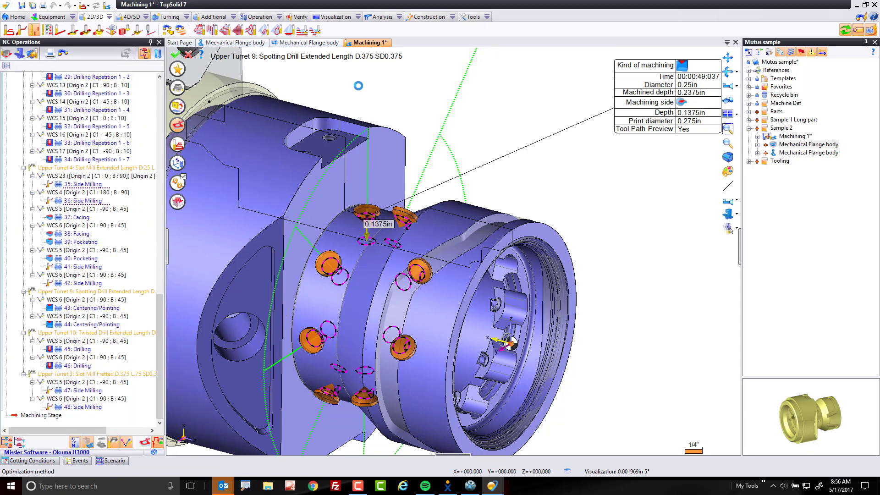